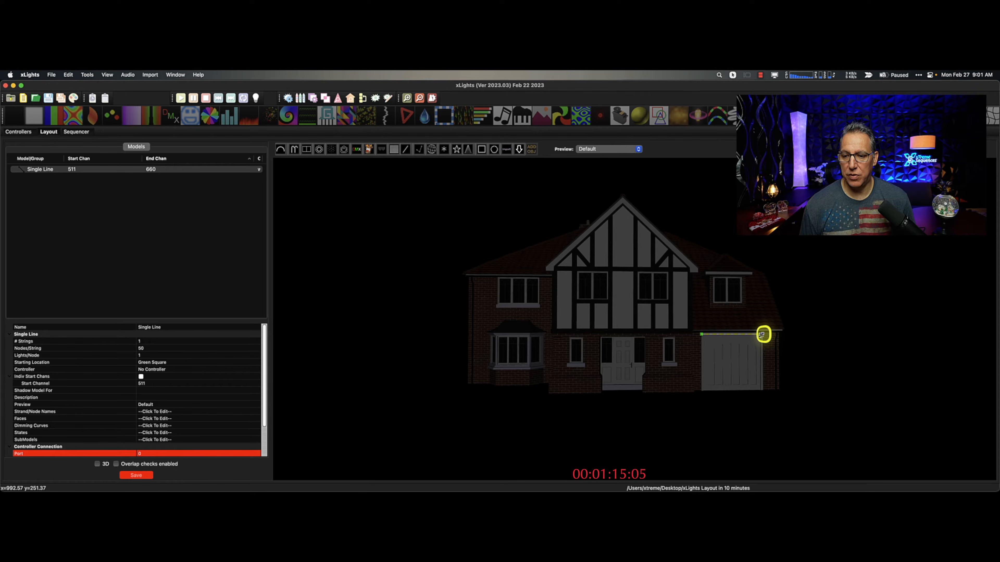
Fit the end of the single line model to the top corner of the garage door and save the layout.
{"action": "left_click_drag", "start_coordinate": [761, 335], "coordinate": [762, 335]}
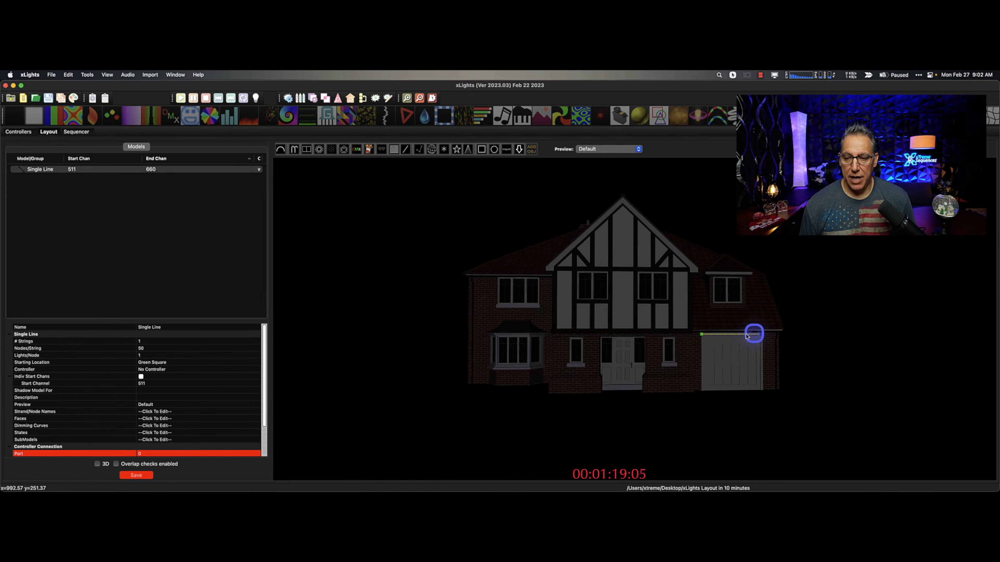
{"action": "left_click", "coordinate": [144, 475]}
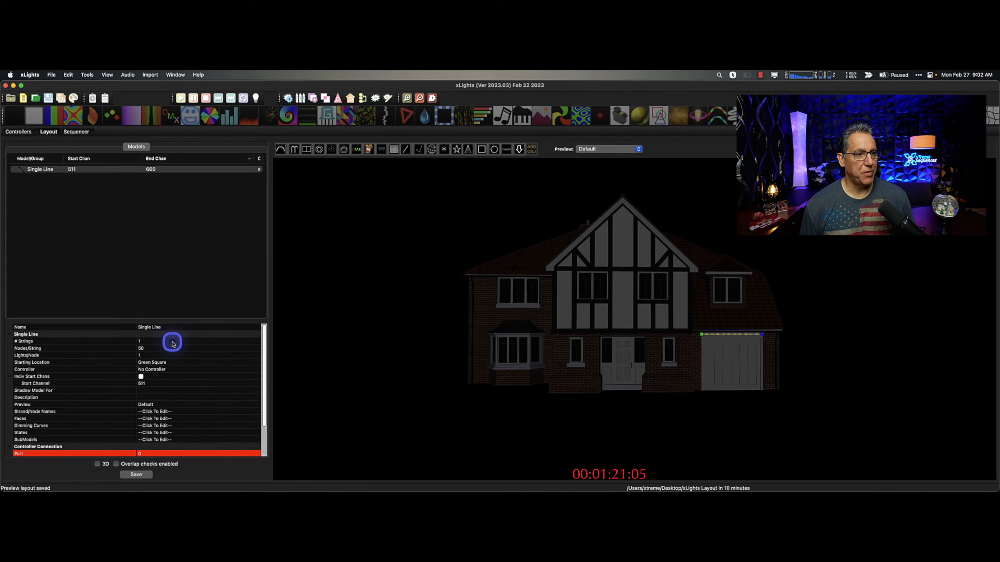
Switch the layout to 3D and draw a ruler object along the full length of the single line.
{"action": "left_click", "coordinate": [98, 464]}
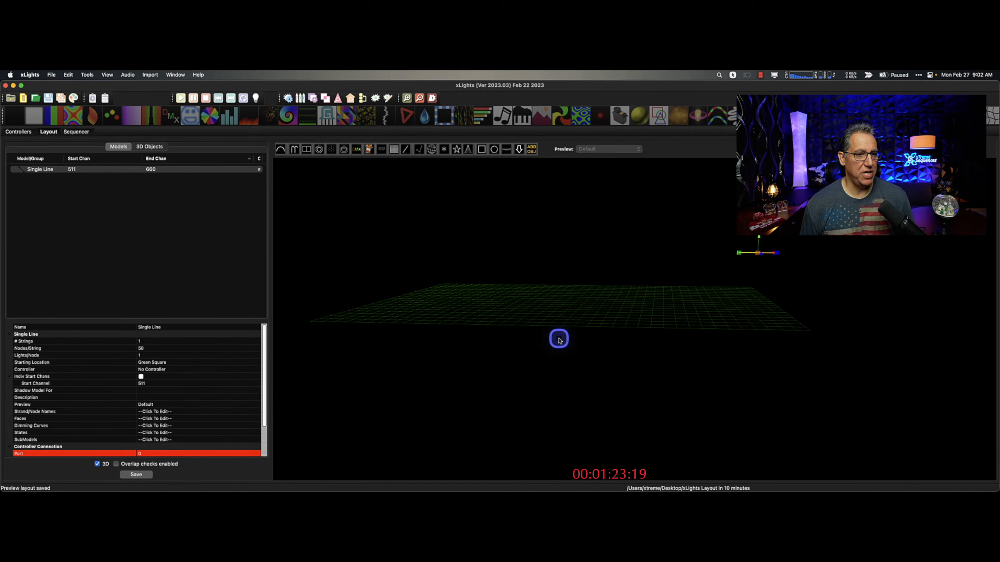
{"action": "left_click", "coordinate": [533, 152]}
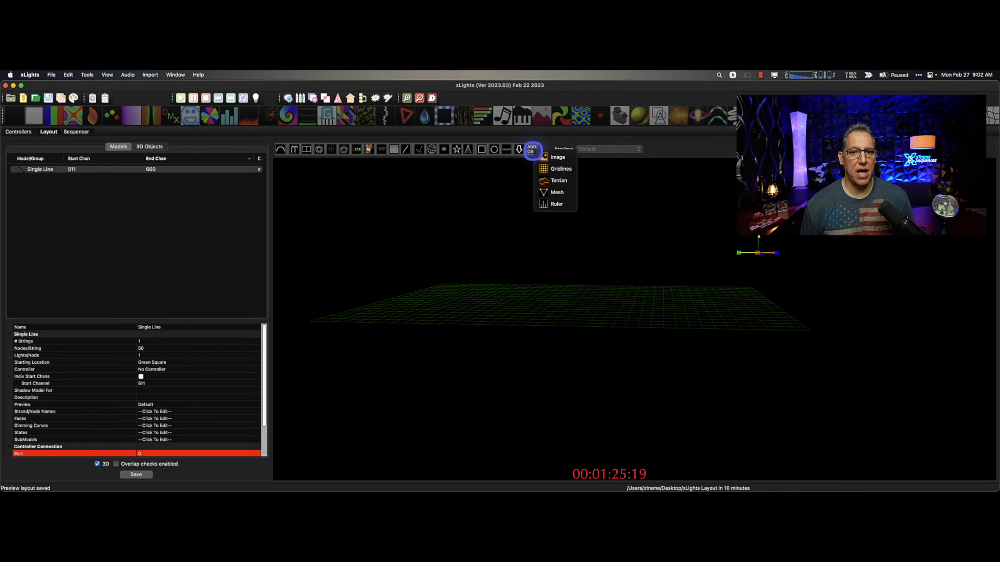
{"action": "left_click", "coordinate": [556, 204]}
{"action": "left_click_drag", "start_coordinate": [591, 284], "coordinate": [767, 261]}
{"action": "left_click", "coordinate": [762, 259]}
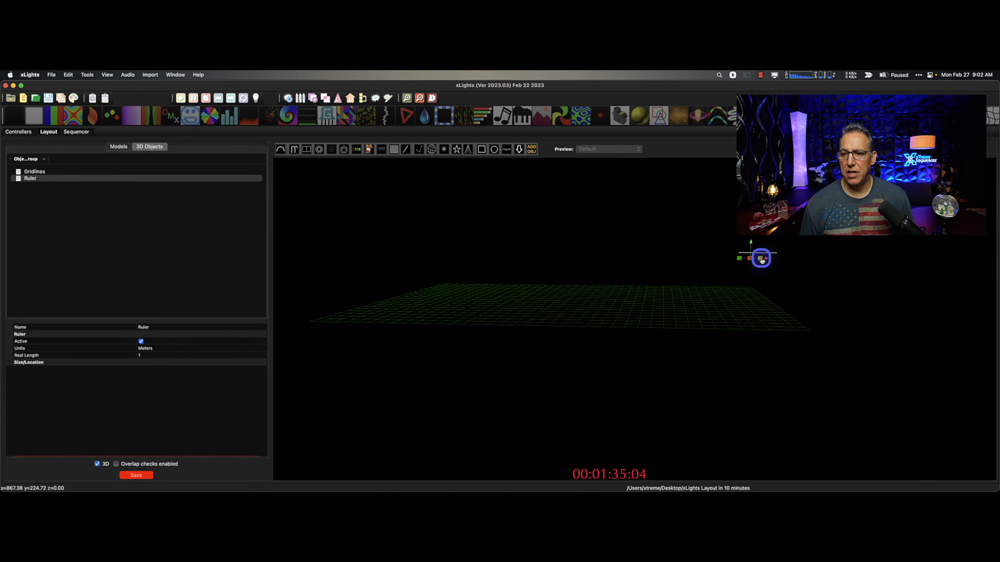
{"action": "left_click_drag", "start_coordinate": [777, 261], "coordinate": [793, 264]}
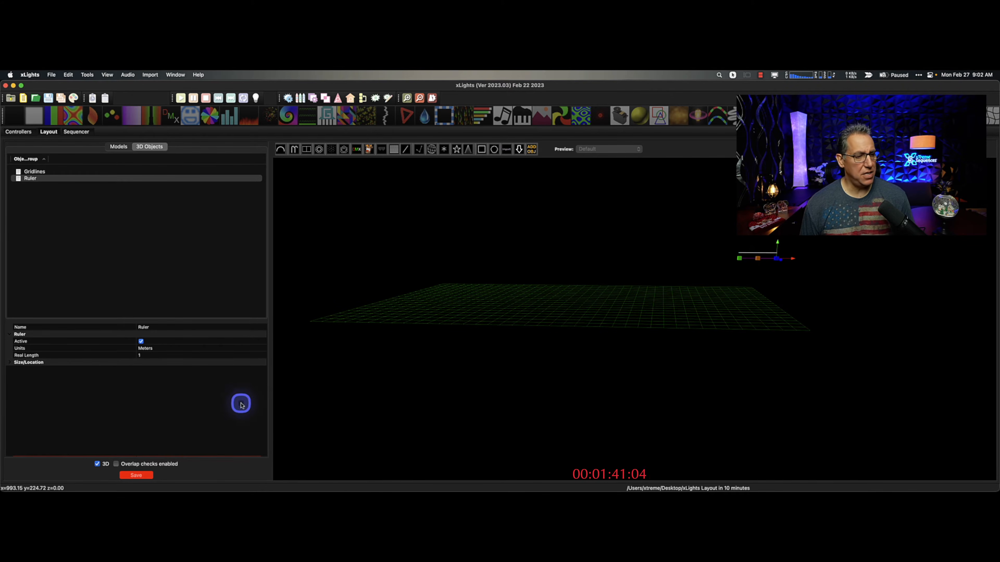
Set the ruler's units to Feet and its real length to 8, and save the layout.
{"action": "left_click", "coordinate": [146, 349]}
{"action": "left_click", "coordinate": [149, 352]}
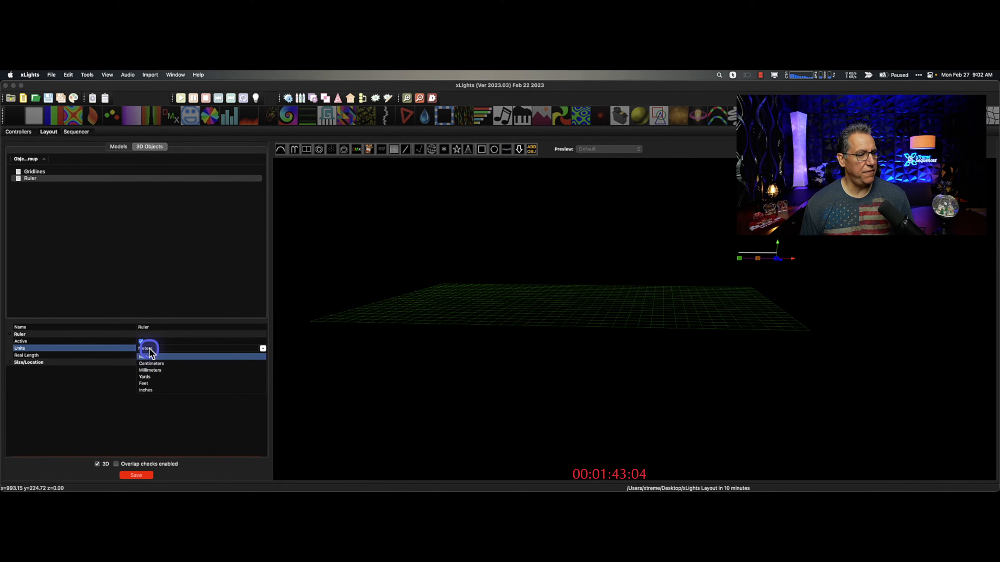
{"action": "left_click", "coordinate": [161, 387]}
{"action": "left_click", "coordinate": [161, 357]}
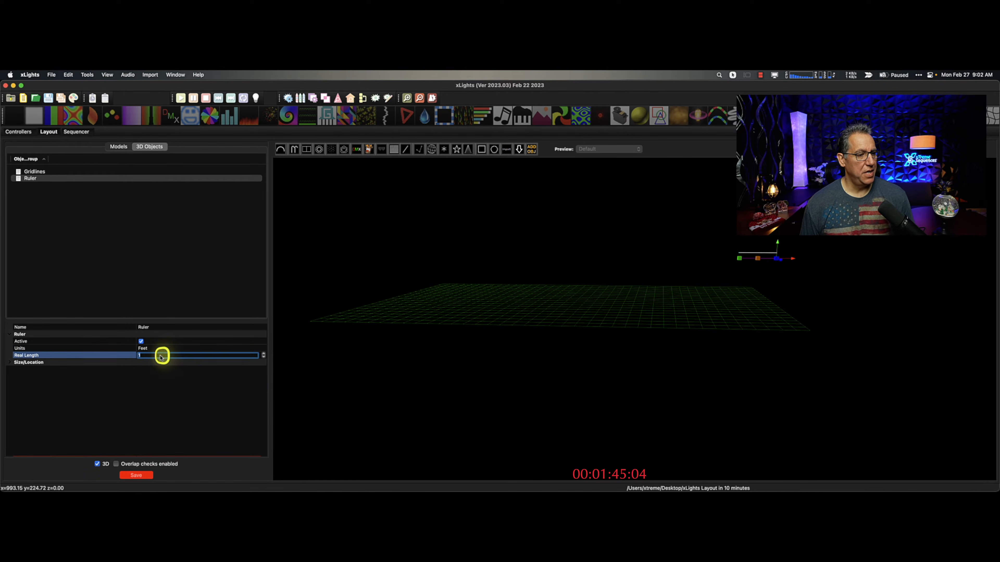
{"action": "key", "text": "Return"}
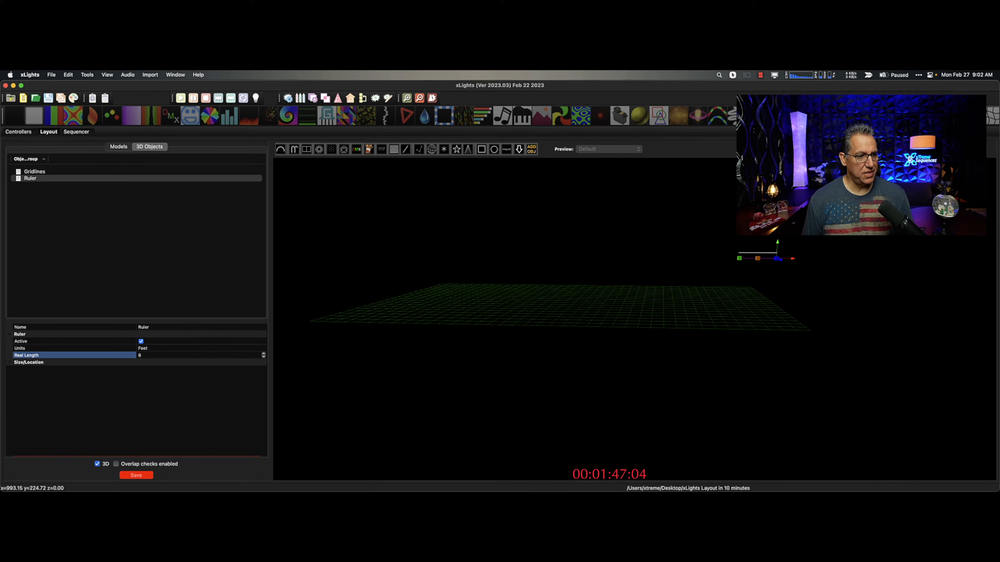
{"action": "left_click", "coordinate": [133, 476]}
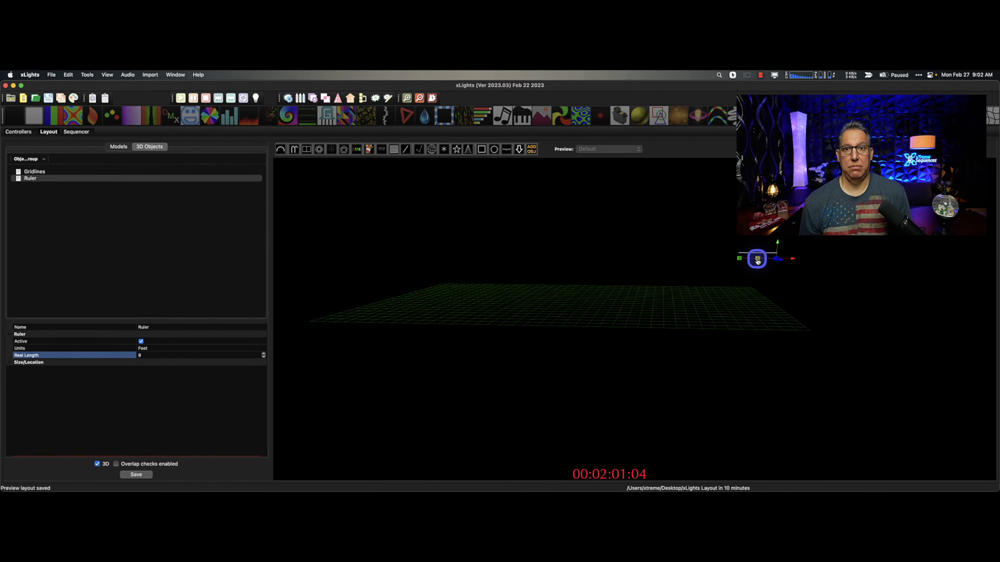
Return to the 2D model layout and delete the single line model above the garage door.
{"action": "left_click", "coordinate": [118, 146]}
{"action": "left_click", "coordinate": [99, 465]}
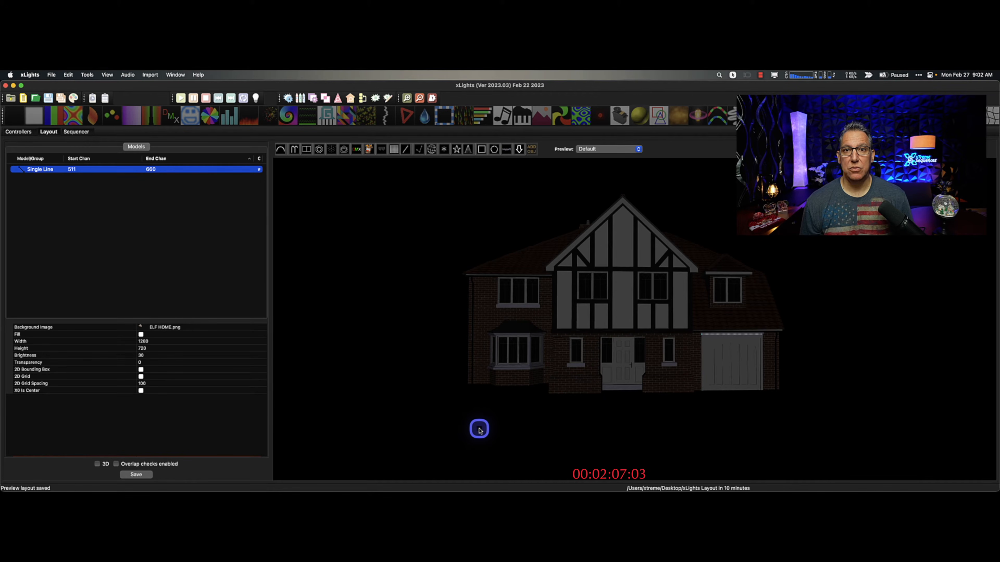
{"action": "left_click", "coordinate": [736, 335]}
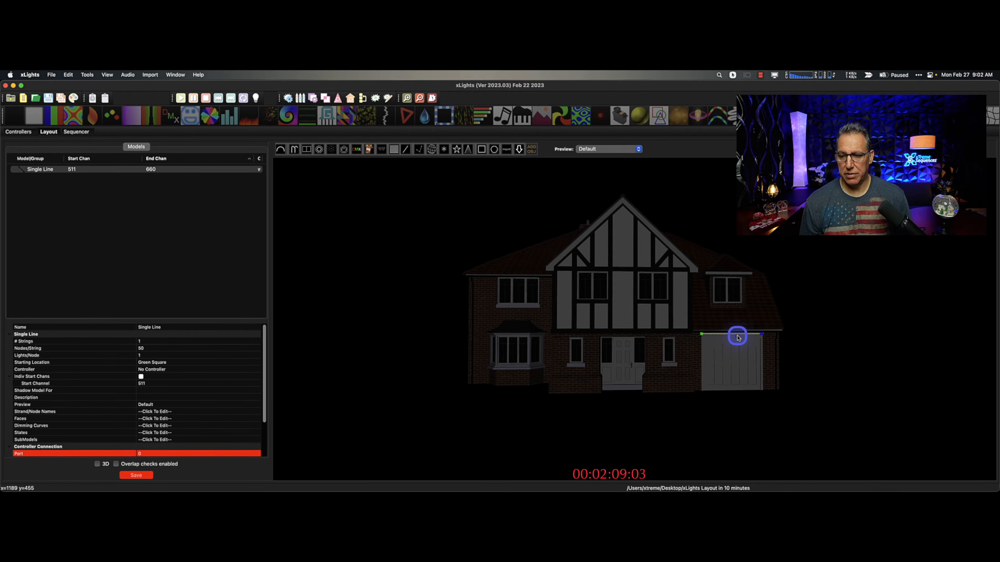
{"action": "key", "text": "Delete"}
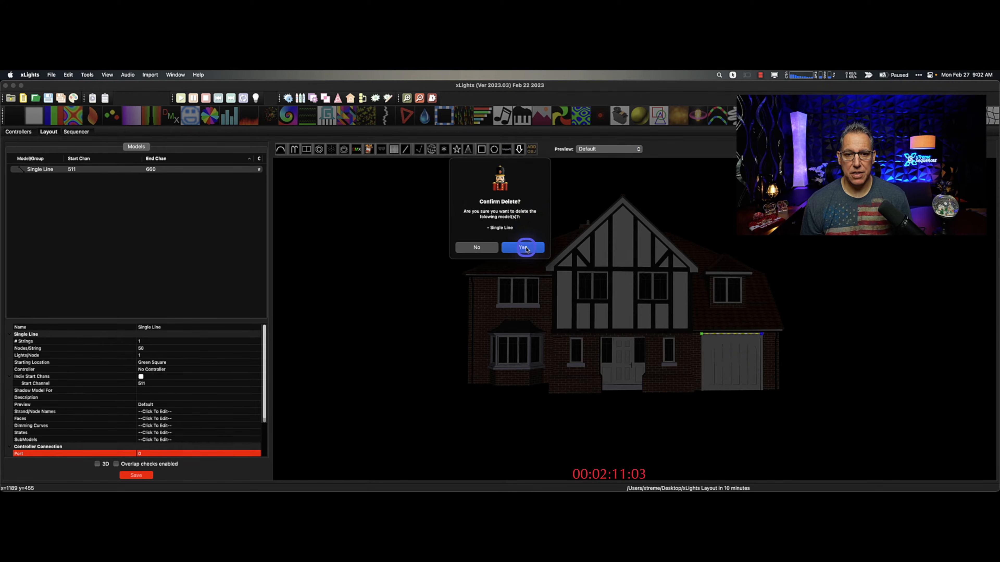
{"action": "left_click", "coordinate": [525, 248]}
Place a tree model beside the garage, about as tall as the garage side, and name it Mega Tree.
{"action": "left_click", "coordinate": [468, 152]}
{"action": "left_click_drag", "start_coordinate": [799, 262], "coordinate": [868, 388]}
{"action": "left_click", "coordinate": [165, 327]}
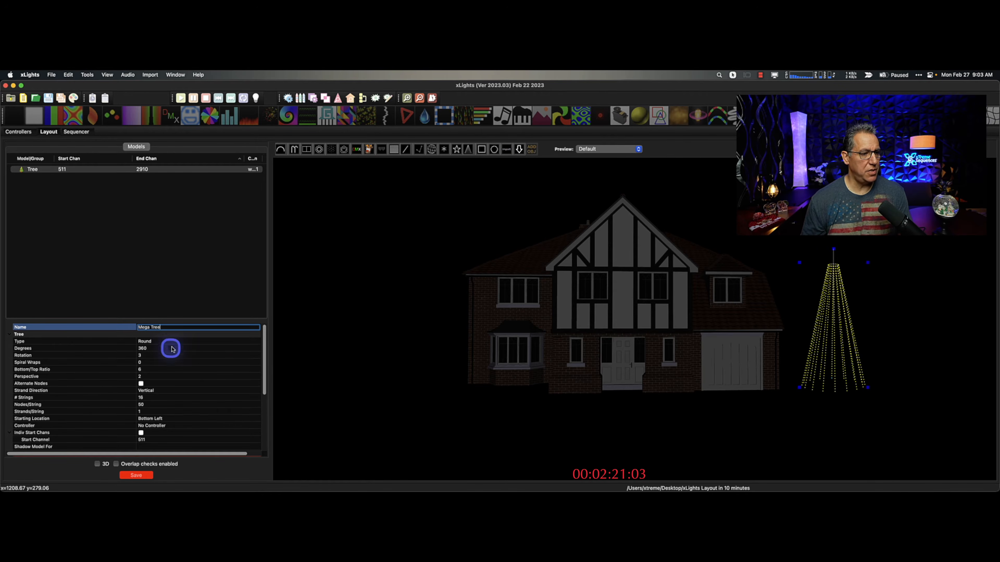
Set the Mega Tree to 180 degrees, 32 strings and 100 nodes per string, and save the layout.
{"action": "left_click", "coordinate": [157, 349]}
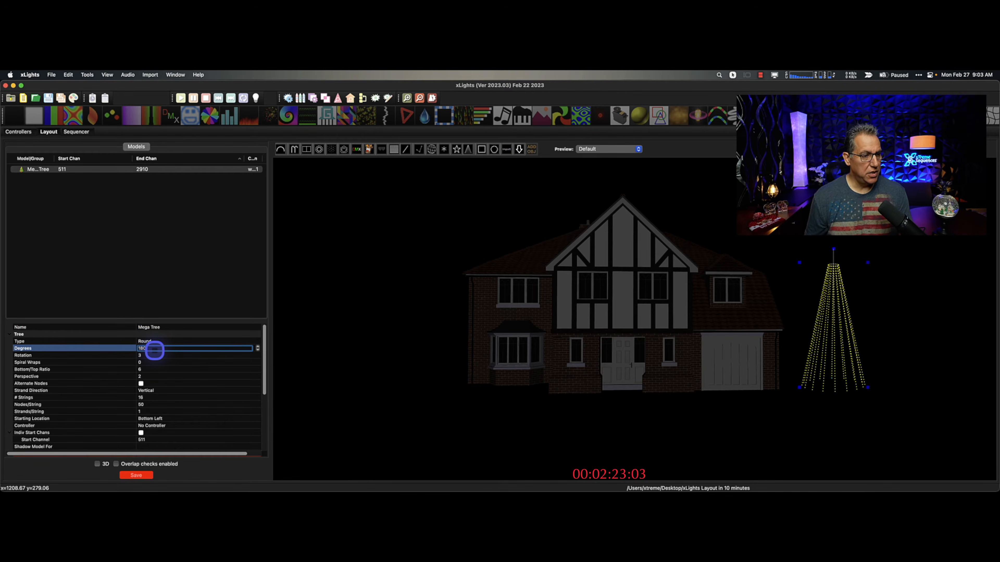
{"action": "left_click", "coordinate": [146, 397]}
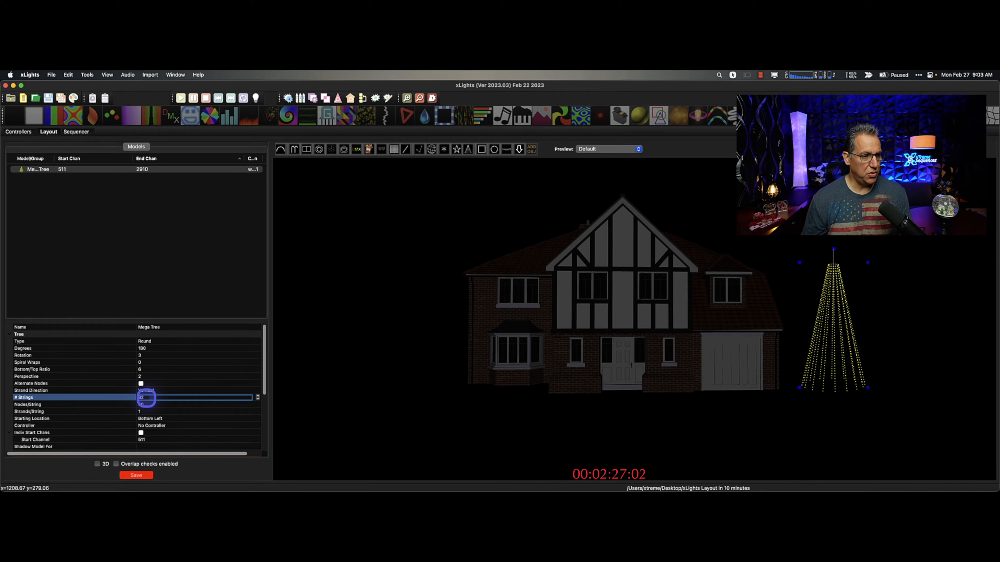
{"action": "left_click", "coordinate": [150, 404]}
{"action": "type", "text": "100"}
{"action": "key", "text": "Return"}
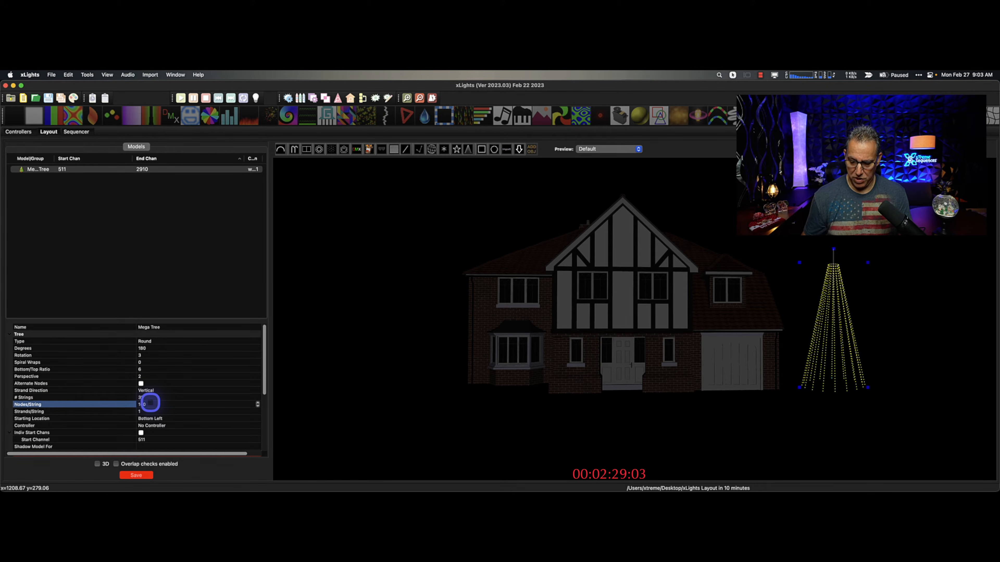
{"action": "left_click", "coordinate": [146, 476]}
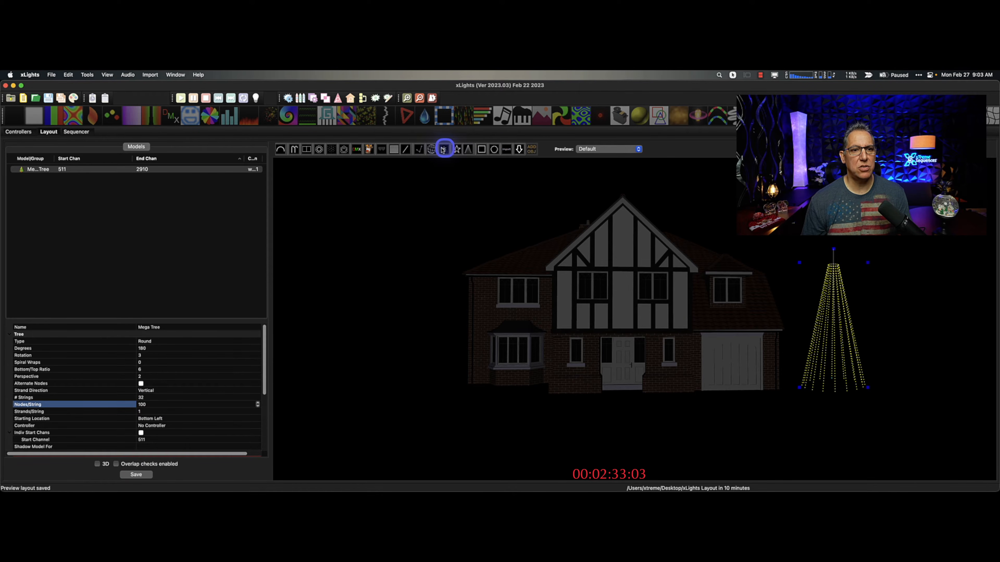
Place a star model on top of the Mega Tree and name it Tree Topper.
{"action": "left_click", "coordinate": [862, 251]}
{"action": "left_click_drag", "start_coordinate": [823, 225], "coordinate": [824, 225]}
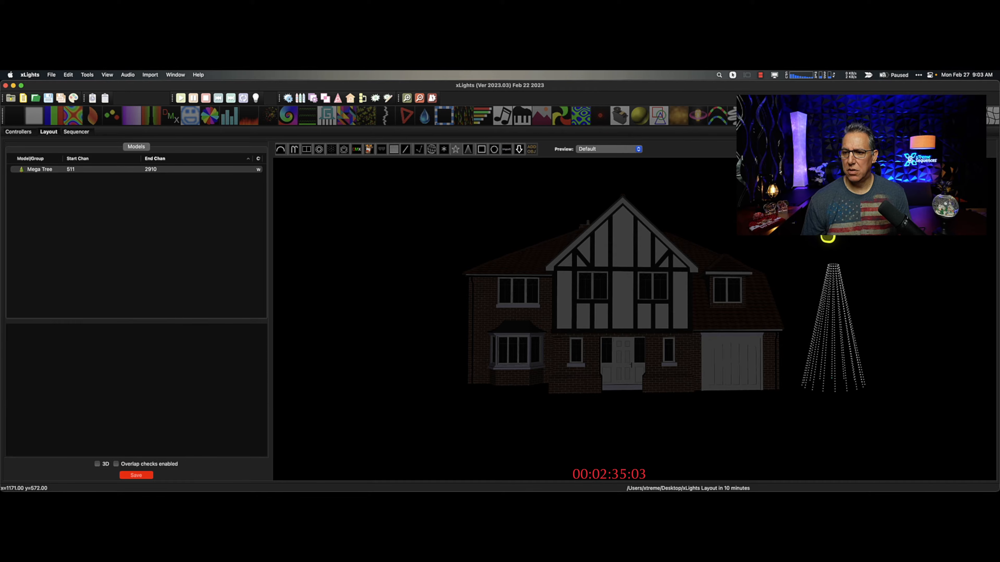
{"action": "left_click_drag", "start_coordinate": [851, 256], "coordinate": [853, 260]}
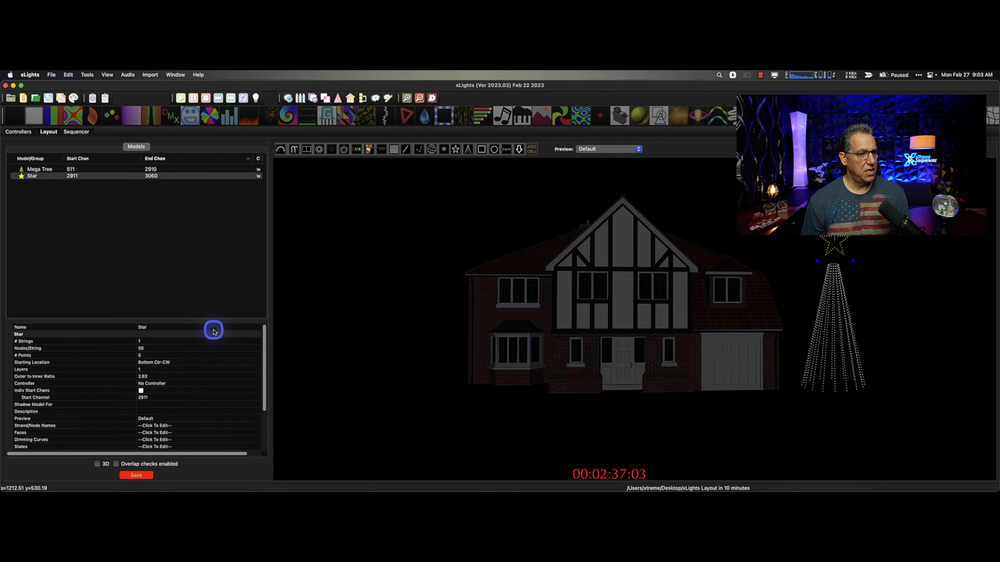
{"action": "left_click", "coordinate": [214, 329]}
{"action": "left_click", "coordinate": [213, 329]}
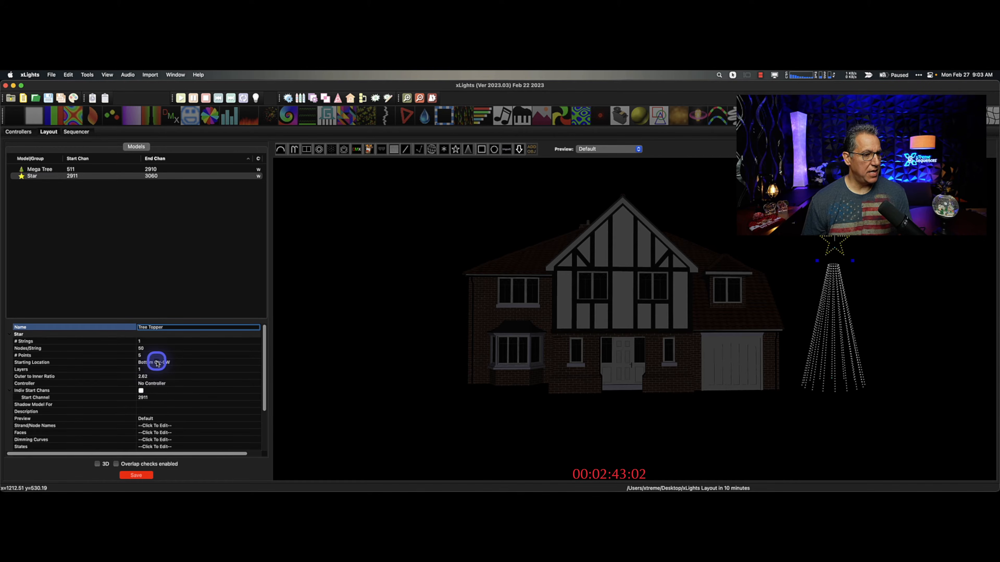
Try to set the Tree Topper star to 270 nodes per string and 6 layers.
{"action": "left_click", "coordinate": [156, 350]}
{"action": "left_click", "coordinate": [156, 349]}
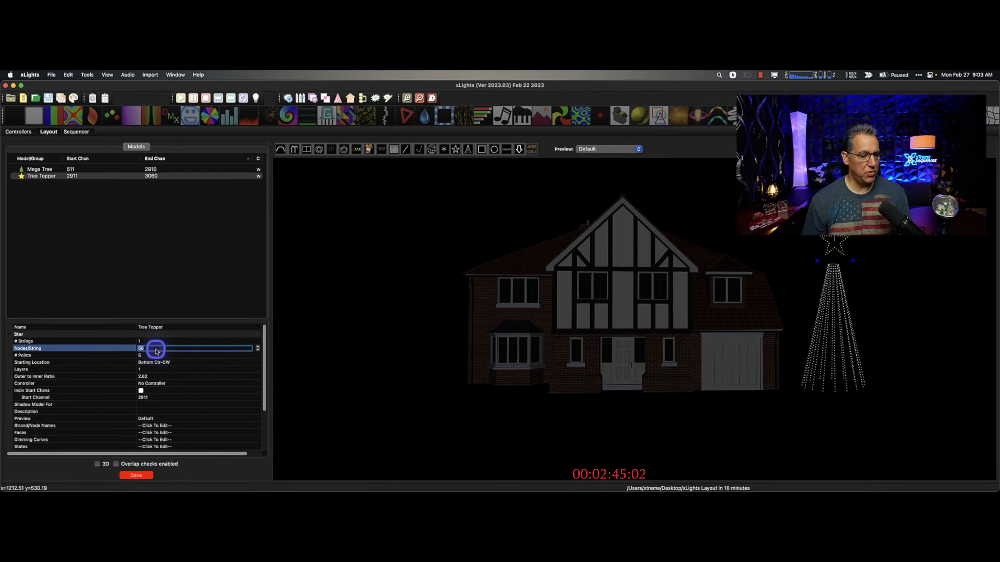
{"action": "left_click", "coordinate": [176, 376]}
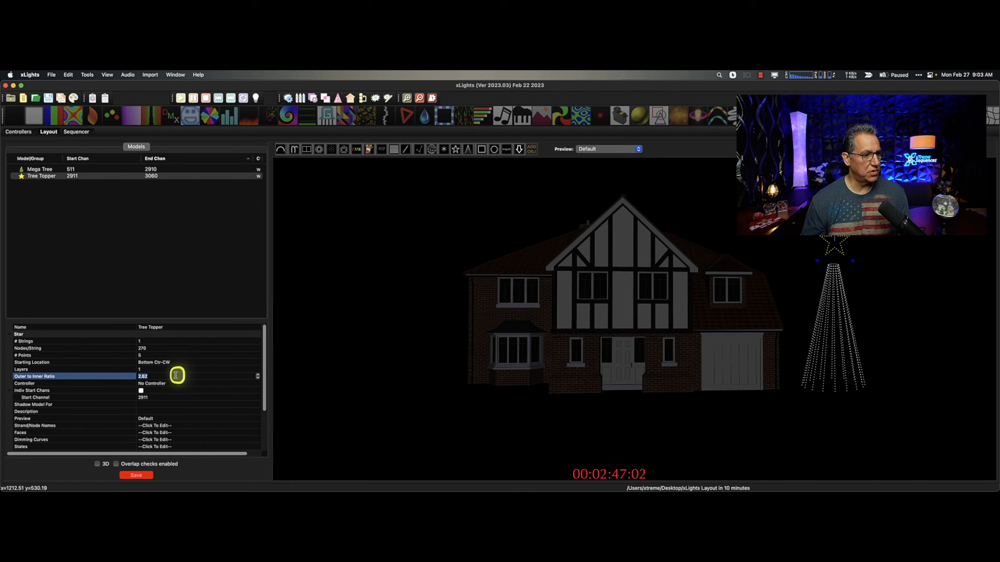
{"action": "left_click", "coordinate": [147, 370]}
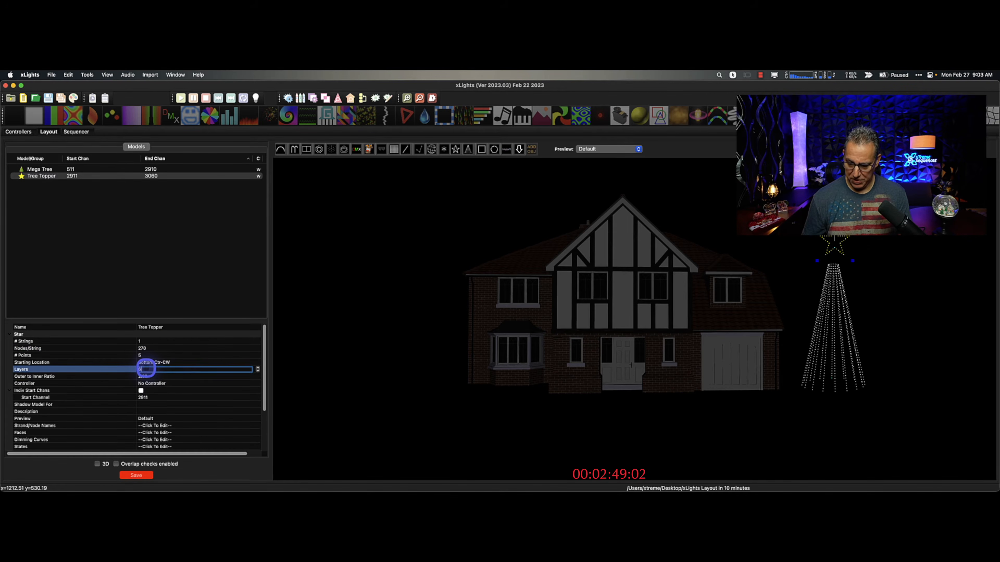
{"action": "left_click", "coordinate": [89, 391]}
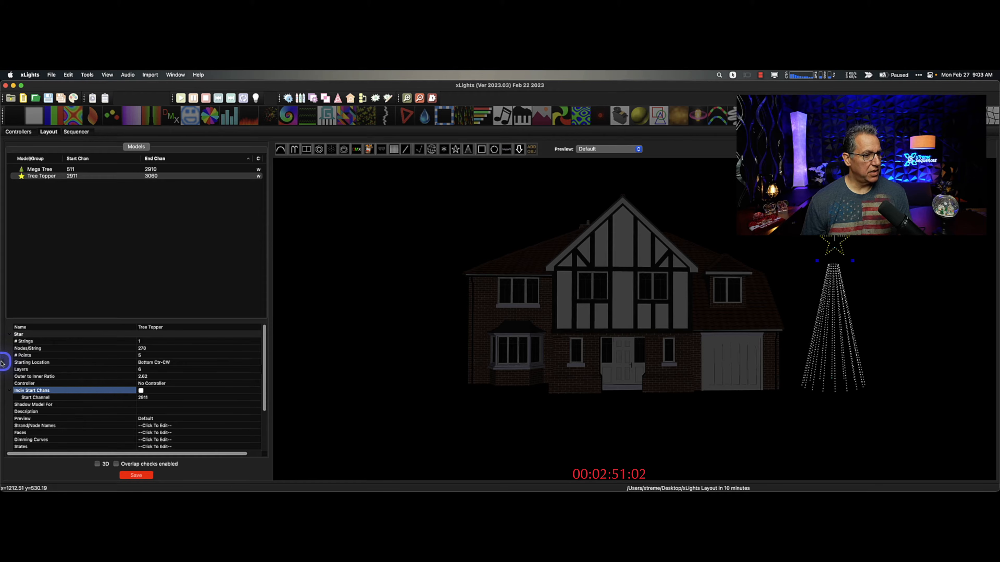
Try to expand the Tree Topper's layer settings, save the layout and deselect the star.
{"action": "left_click", "coordinate": [47, 369]}
{"action": "left_click", "coordinate": [219, 370]}
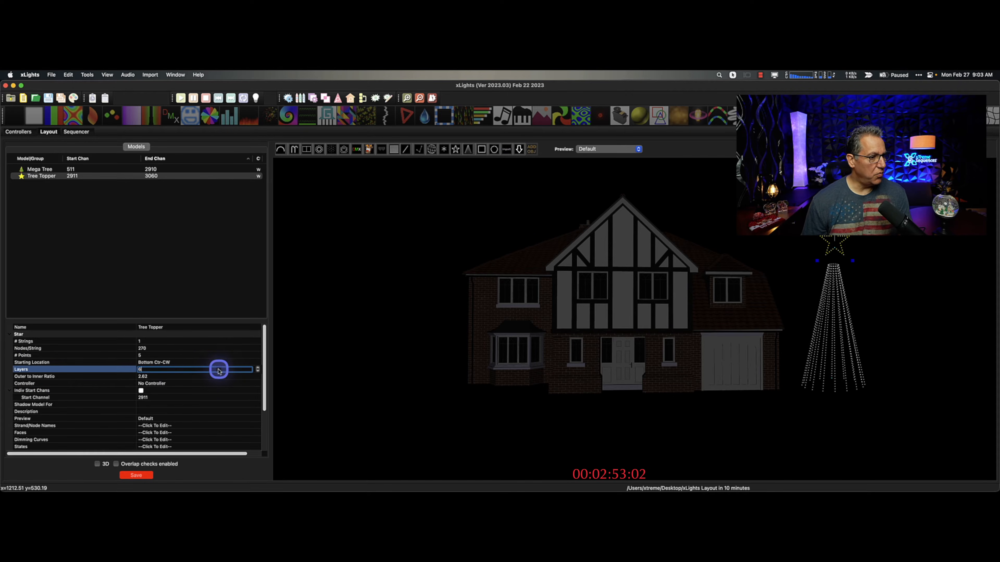
{"action": "left_click", "coordinate": [18, 368]}
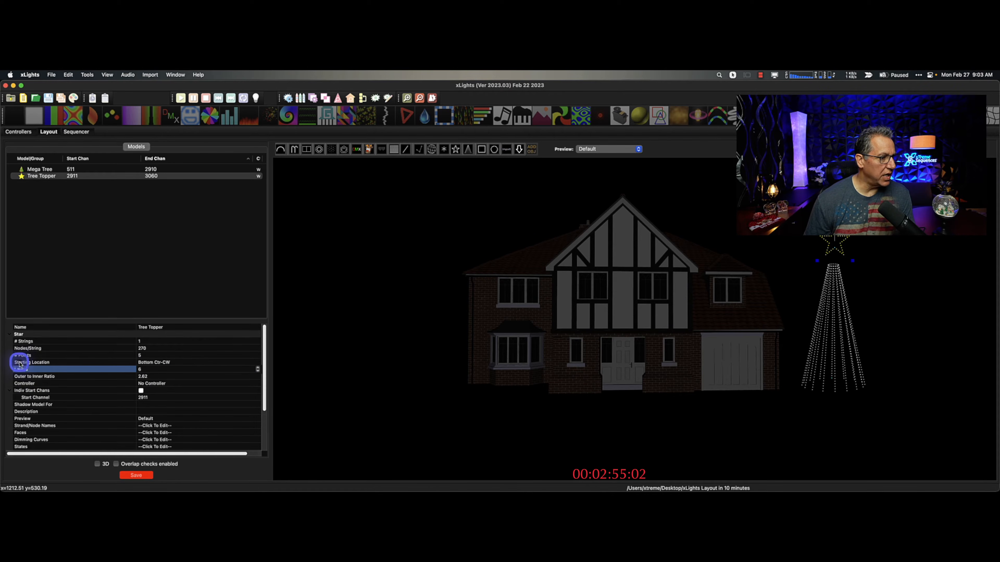
{"action": "left_click", "coordinate": [136, 474]}
{"action": "left_click", "coordinate": [173, 433]}
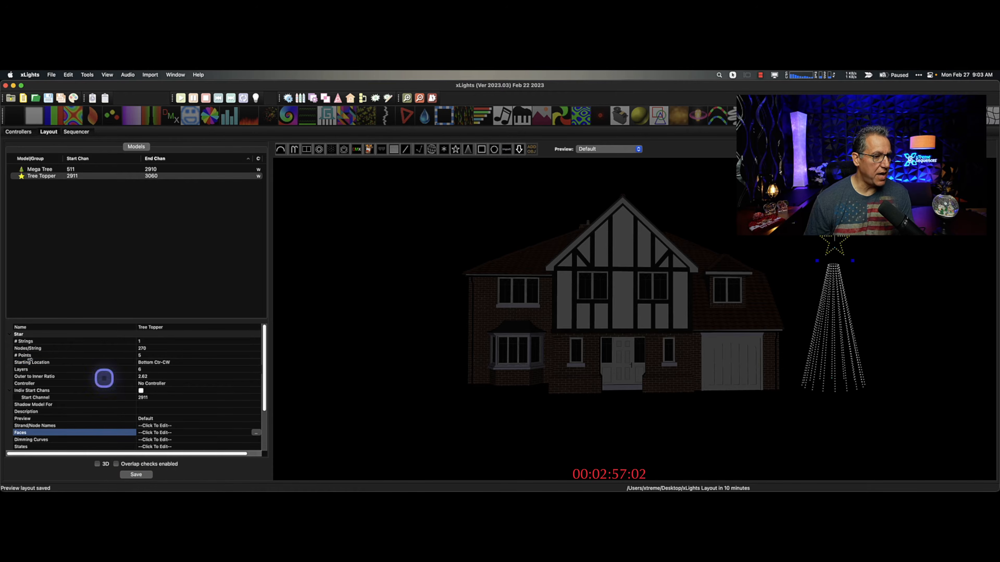
{"action": "left_click", "coordinate": [35, 369]}
{"action": "left_click", "coordinate": [172, 369]}
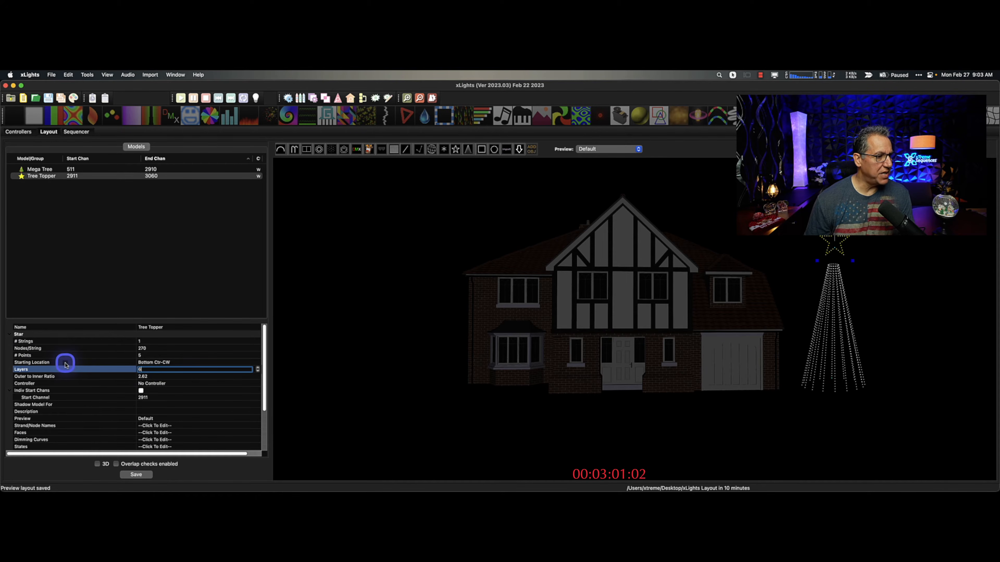
{"action": "left_click", "coordinate": [296, 388]}
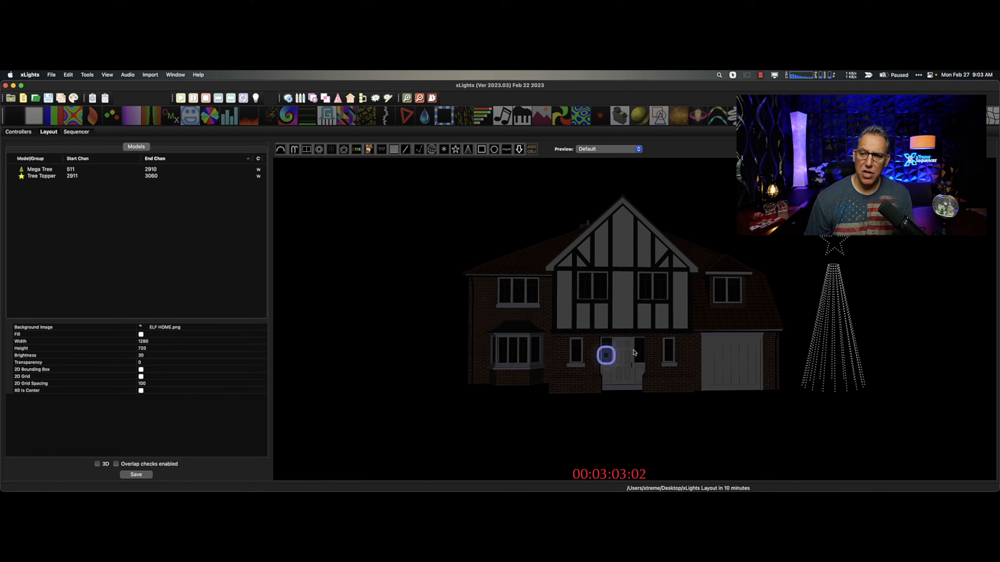
Reselect the Tree Topper star and set its number of layers to 6.
{"action": "left_click", "coordinate": [845, 245]}
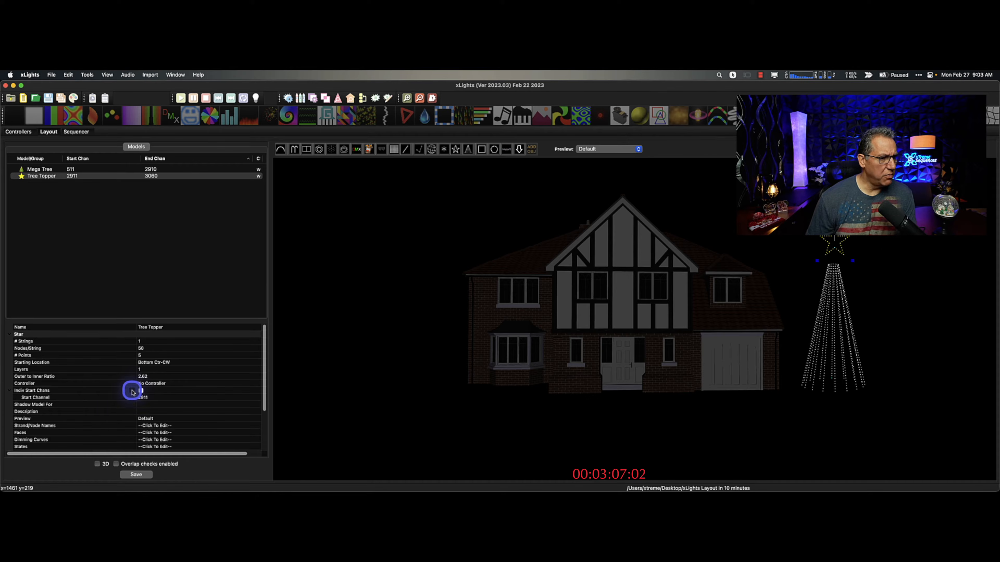
{"action": "left_click", "coordinate": [148, 370]}
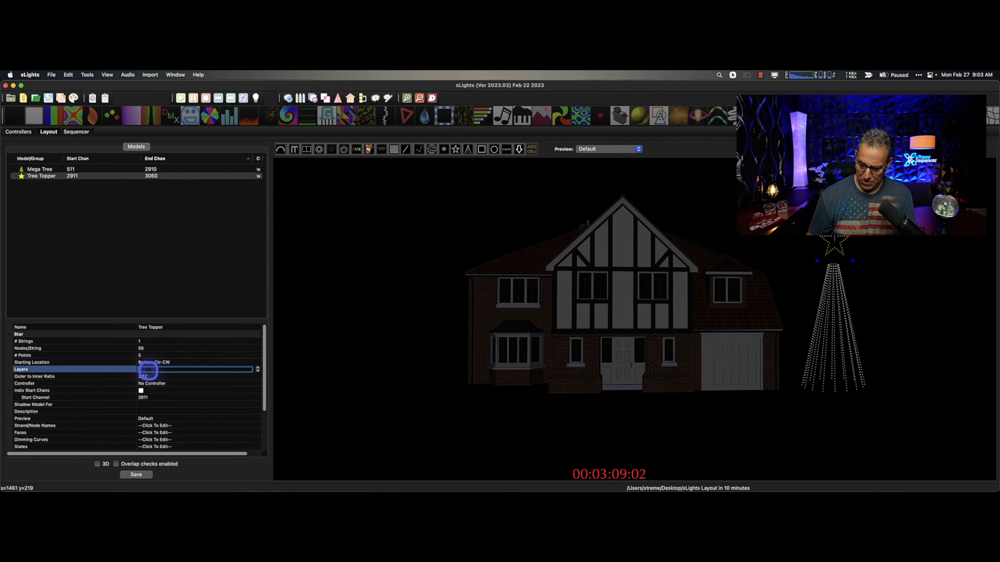
{"action": "type", "text": "2"}
{"action": "key", "text": "Return"}
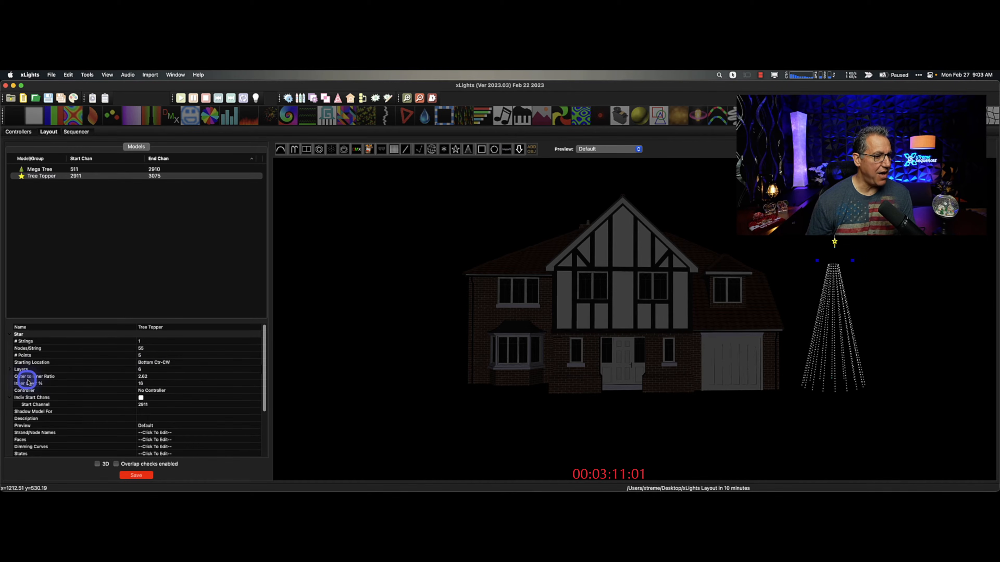
Set the Tree Topper star's node counts to 20 for the Inside layer, 30 for Layer 2 and 40 for Layer 3.
{"action": "left_click", "coordinate": [10, 369]}
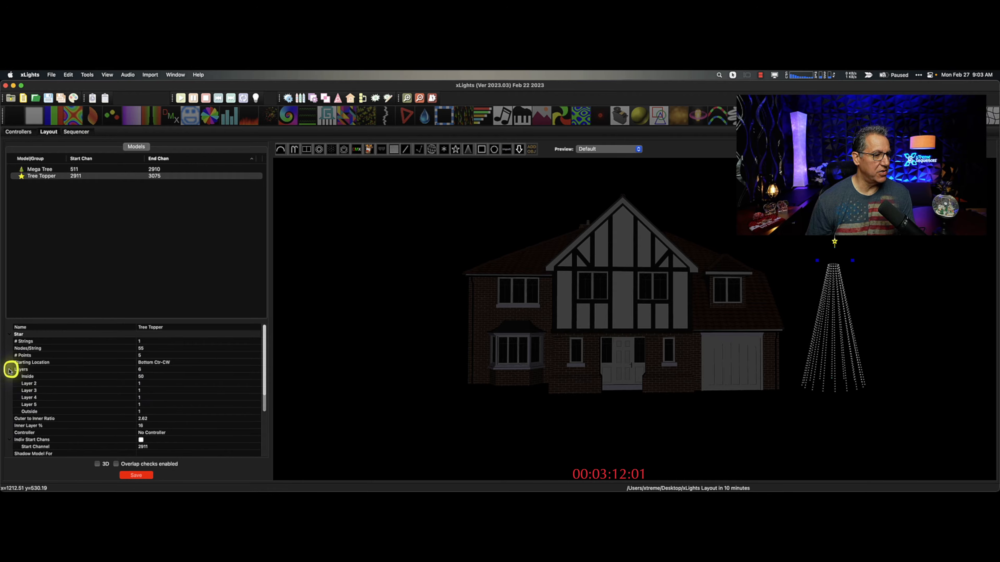
{"action": "left_click", "coordinate": [151, 383]}
{"action": "left_click", "coordinate": [186, 378]}
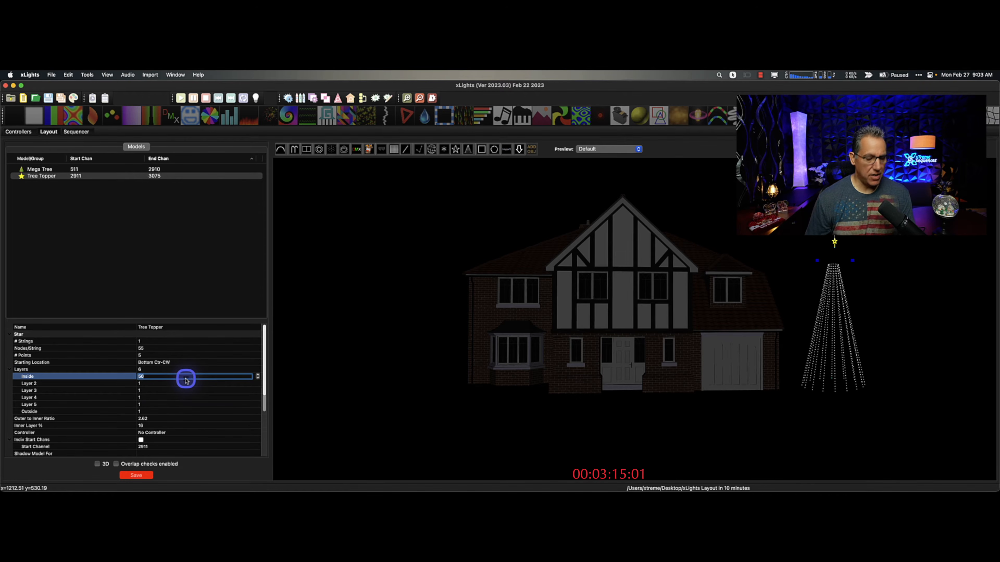
{"action": "left_click", "coordinate": [165, 384]}
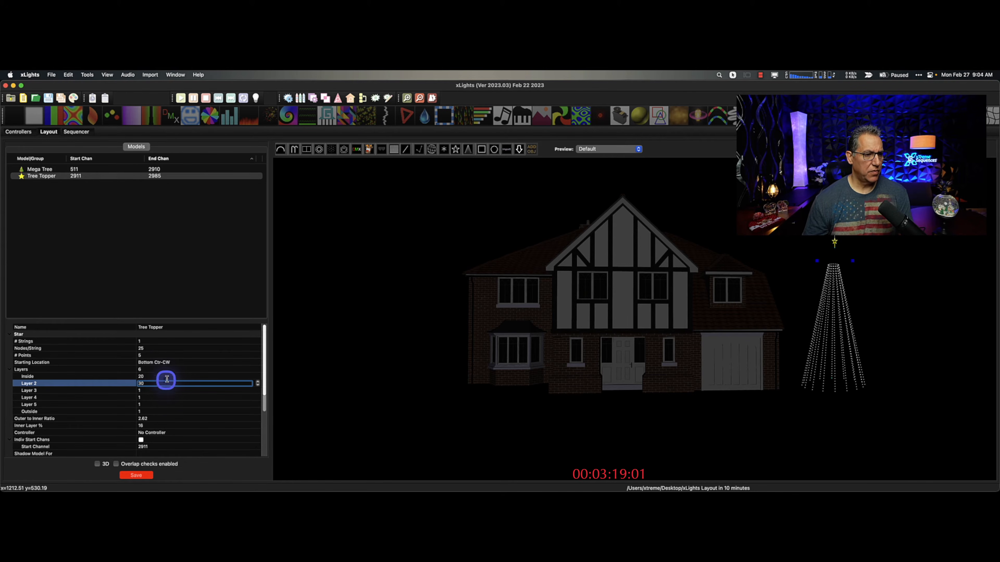
{"action": "left_click", "coordinate": [149, 391]}
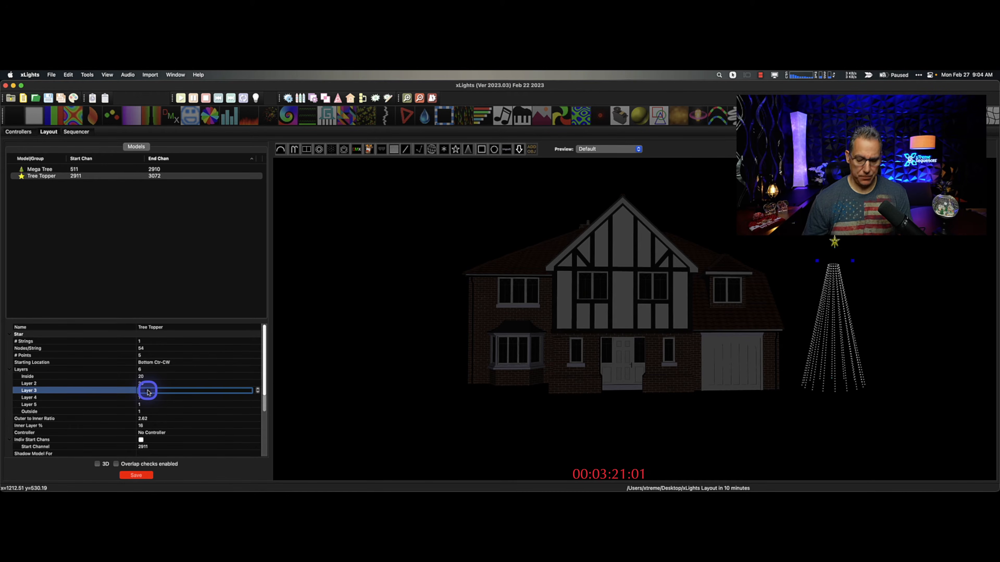
{"action": "type", "text": "40"}
Set the star's Layer 4 to 50 nodes, Layer 5 to 60 and the Outside layer to 70, and save the layout.
{"action": "left_click", "coordinate": [147, 398]}
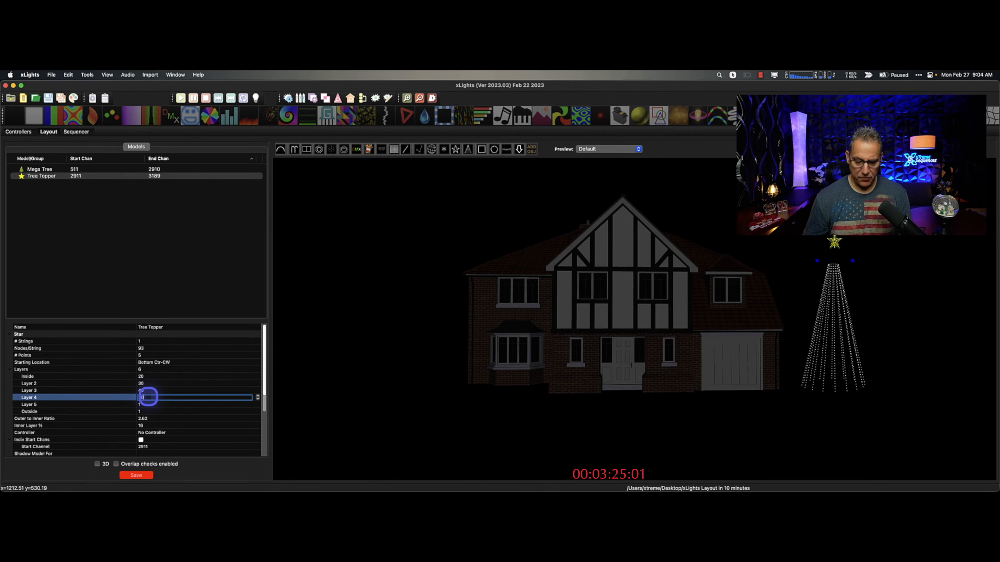
{"action": "left_click", "coordinate": [150, 404]}
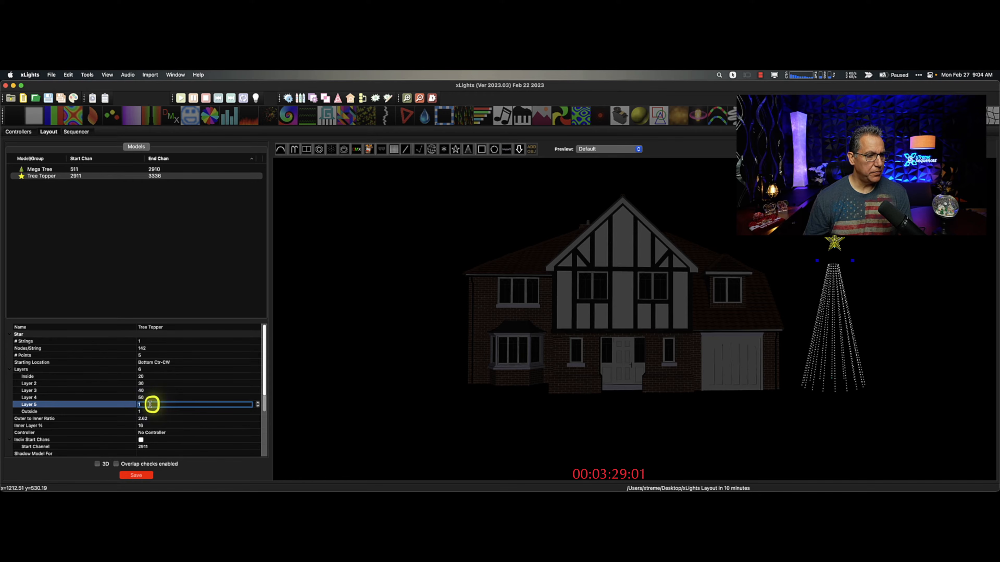
{"action": "type", "text": "60"}
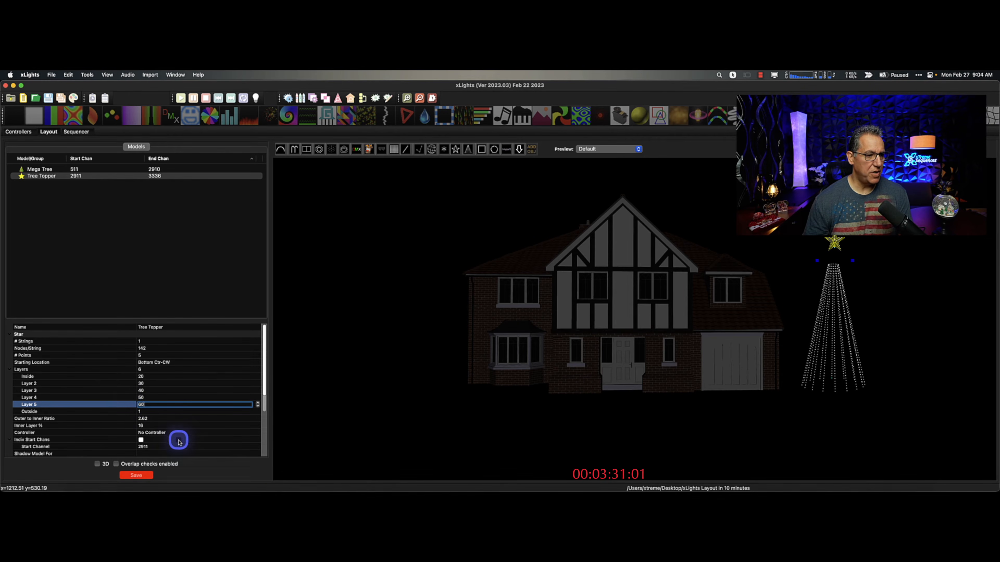
{"action": "left_click", "coordinate": [144, 412]}
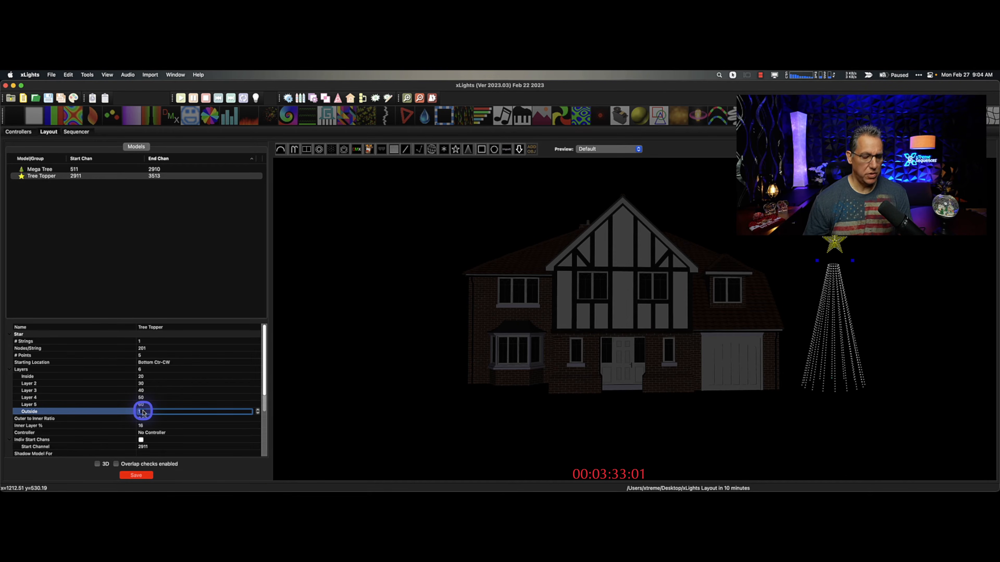
{"action": "type", "text": "70"}
{"action": "key", "text": "Return"}
{"action": "left_click", "coordinate": [134, 476]}
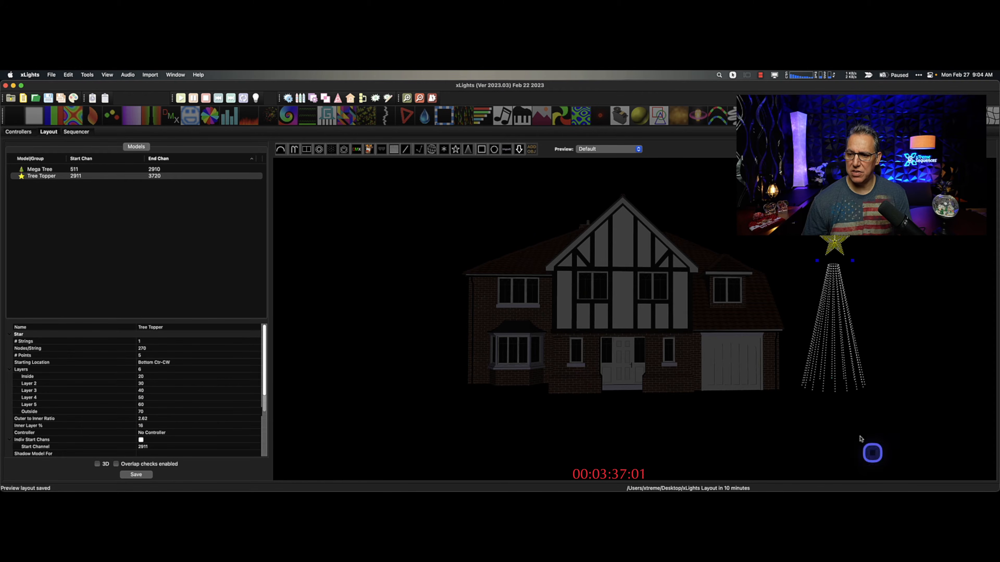
Set the Mega Tree's degrees to 180, save the layout and deselect the tree.
{"action": "left_click", "coordinate": [819, 357]}
{"action": "left_click", "coordinate": [176, 349]}
{"action": "key", "text": "Return"}
{"action": "left_click", "coordinate": [131, 475]}
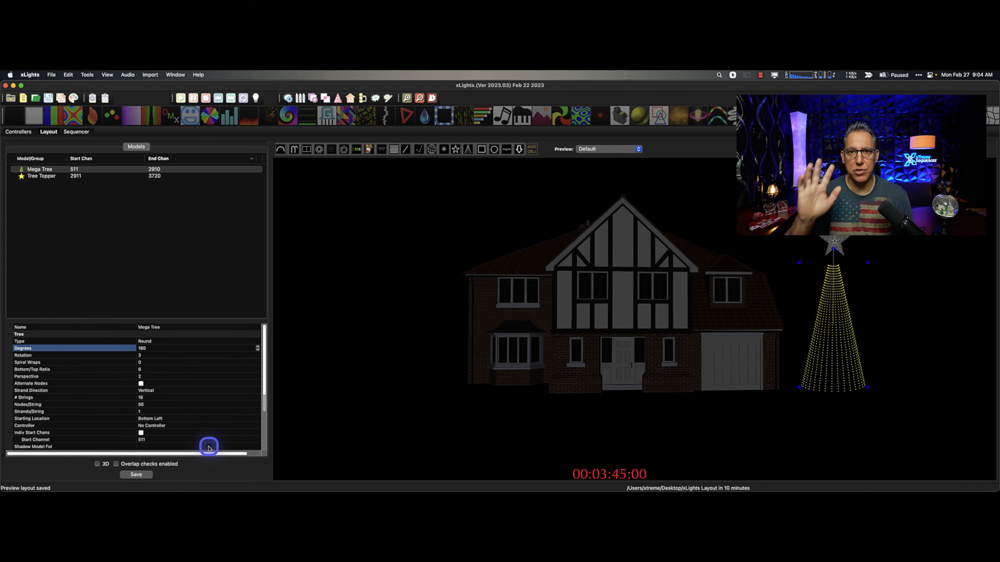
{"action": "left_click", "coordinate": [956, 347]}
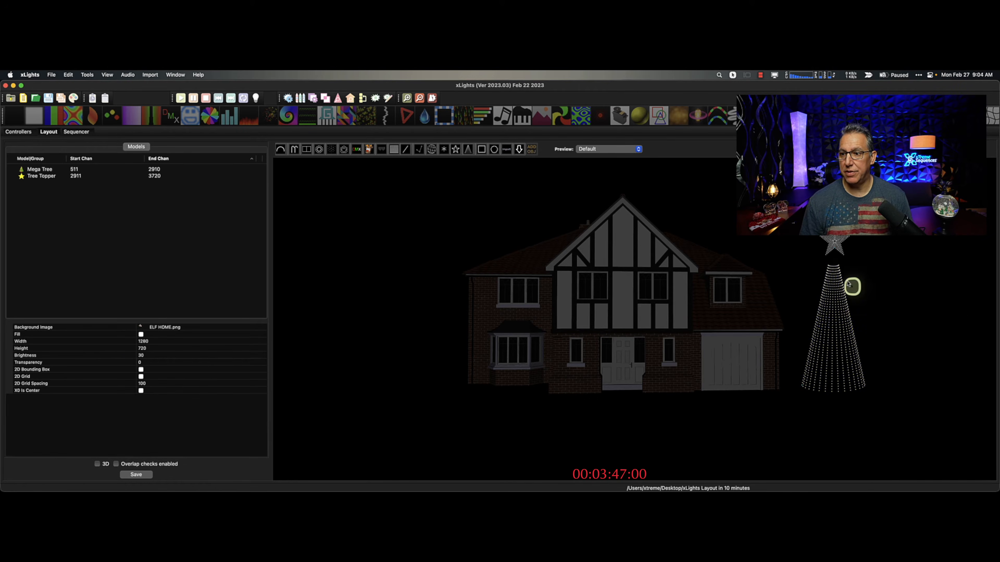
Lower the Tree Topper star onto the Mega Tree's tip, set its width and height to 4 ft, and save the layout.
{"action": "left_click", "coordinate": [836, 253]}
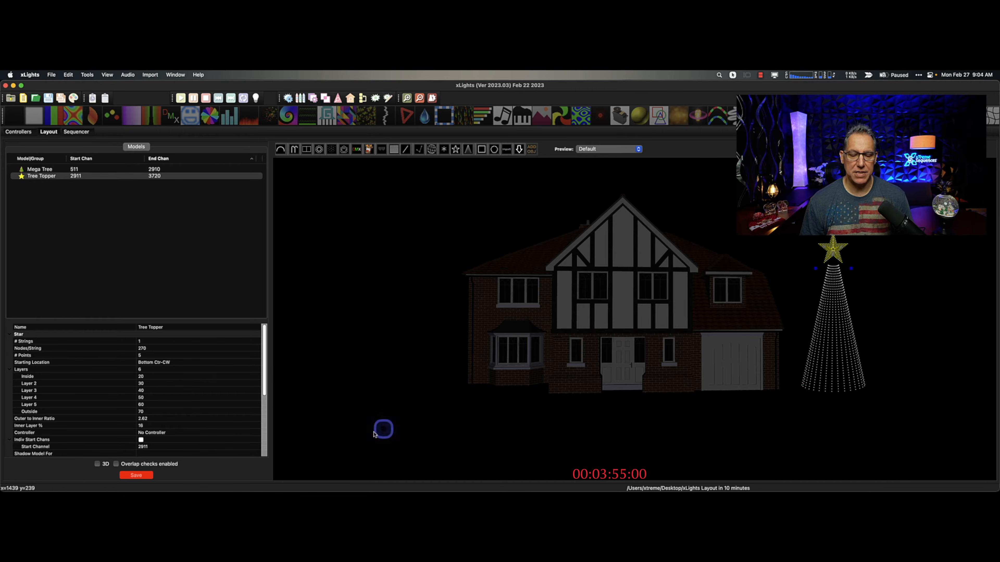
{"action": "left_click_drag", "start_coordinate": [264, 384], "coordinate": [270, 453]}
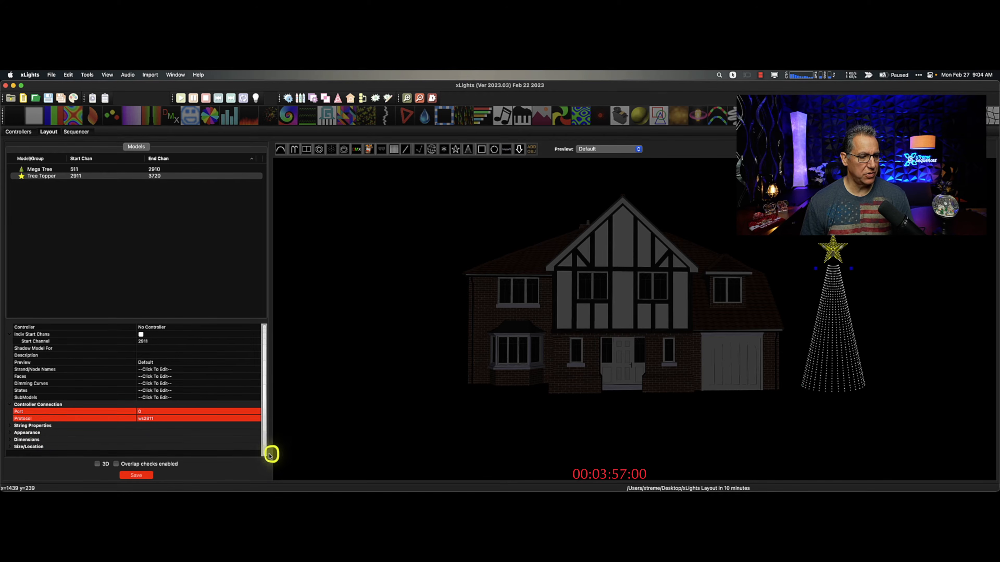
{"action": "left_click", "coordinate": [7, 440]}
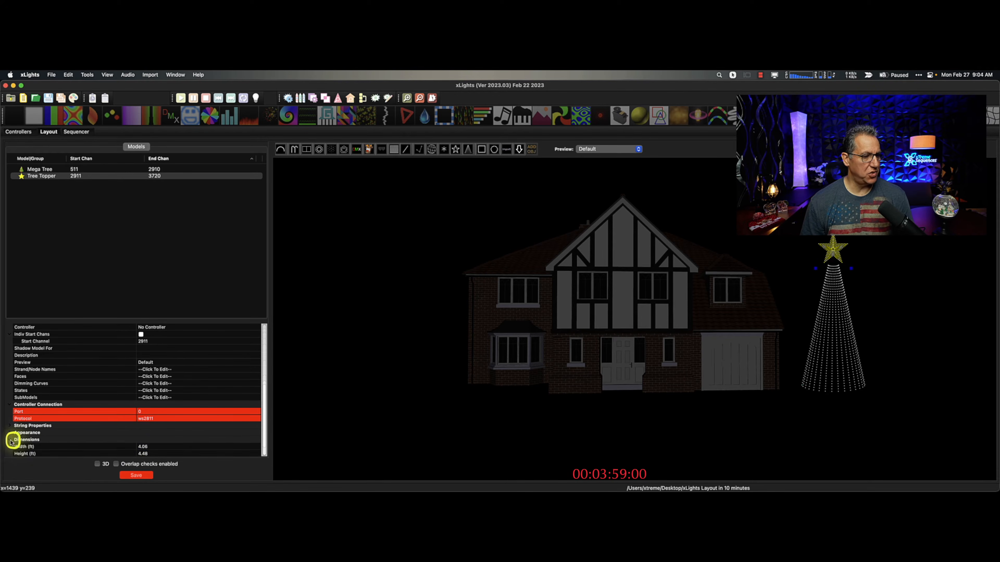
{"action": "scroll", "coordinate": [145, 431], "scroll_direction": "down", "scroll_amount": 1}
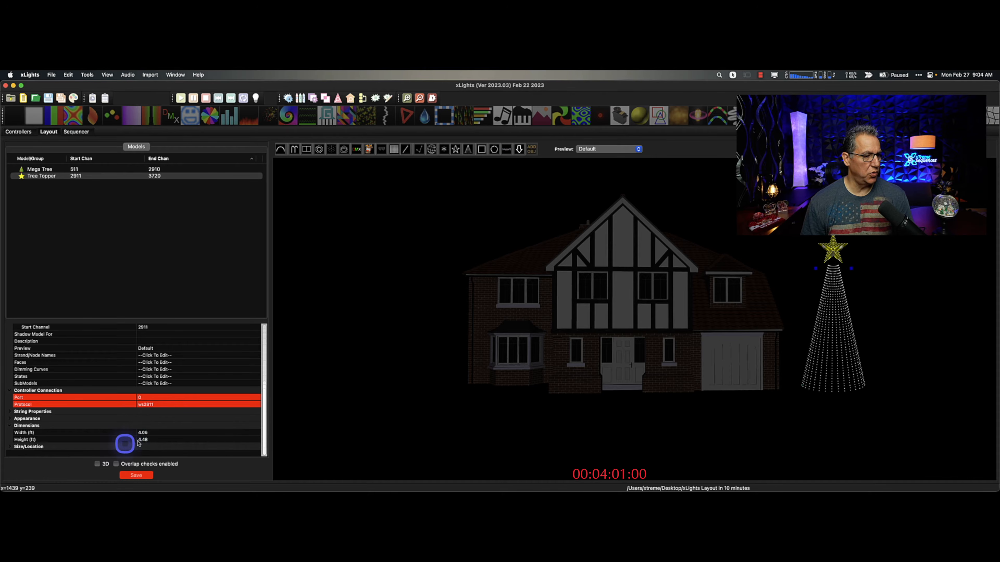
{"action": "left_click", "coordinate": [149, 432]}
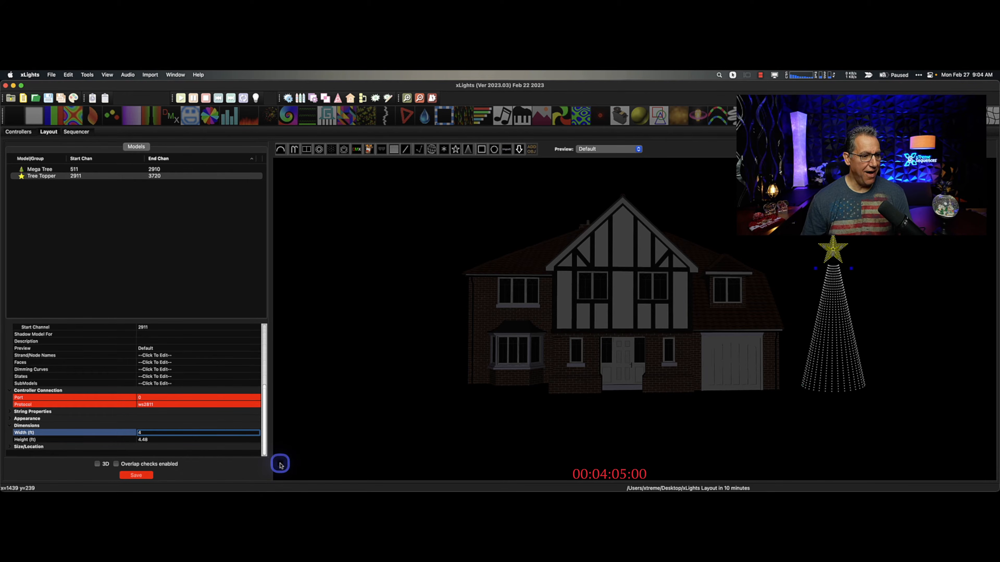
{"action": "left_click", "coordinate": [188, 440]}
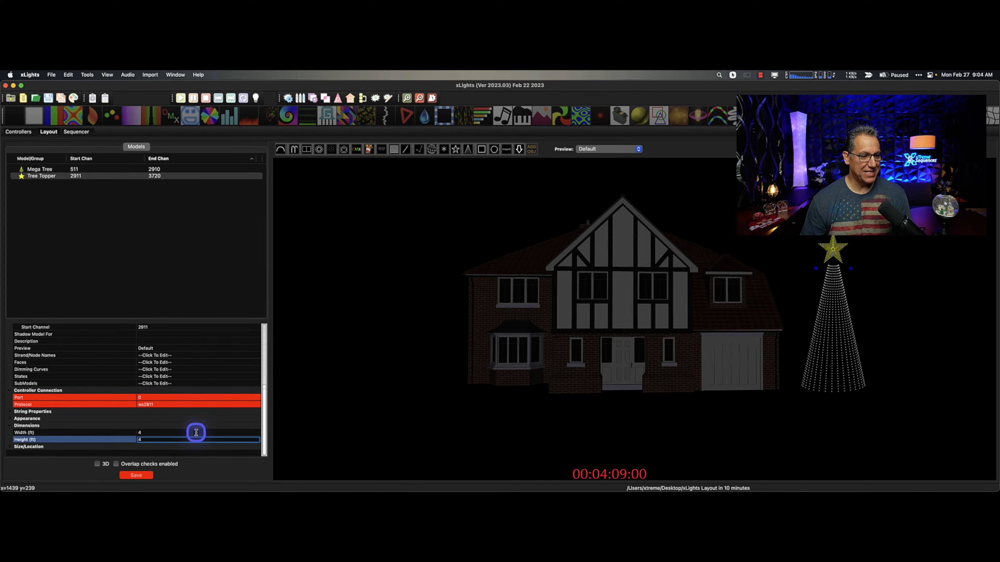
{"action": "left_click", "coordinate": [135, 475]}
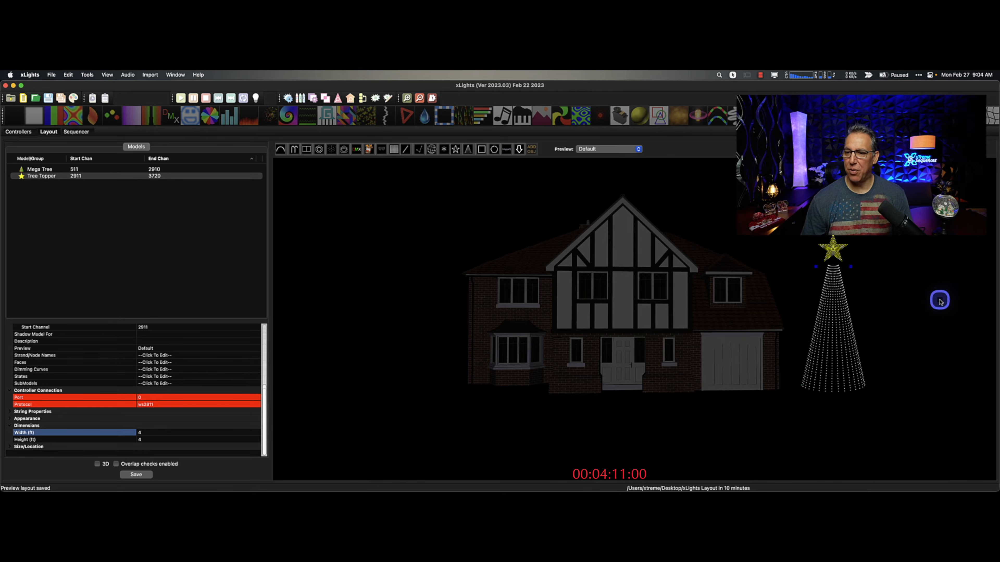
{"action": "left_click", "coordinate": [940, 301]}
Set the Mega Tree's height to 16.5 ft and depth to 8 ft, and save the layout.
{"action": "left_click", "coordinate": [826, 302]}
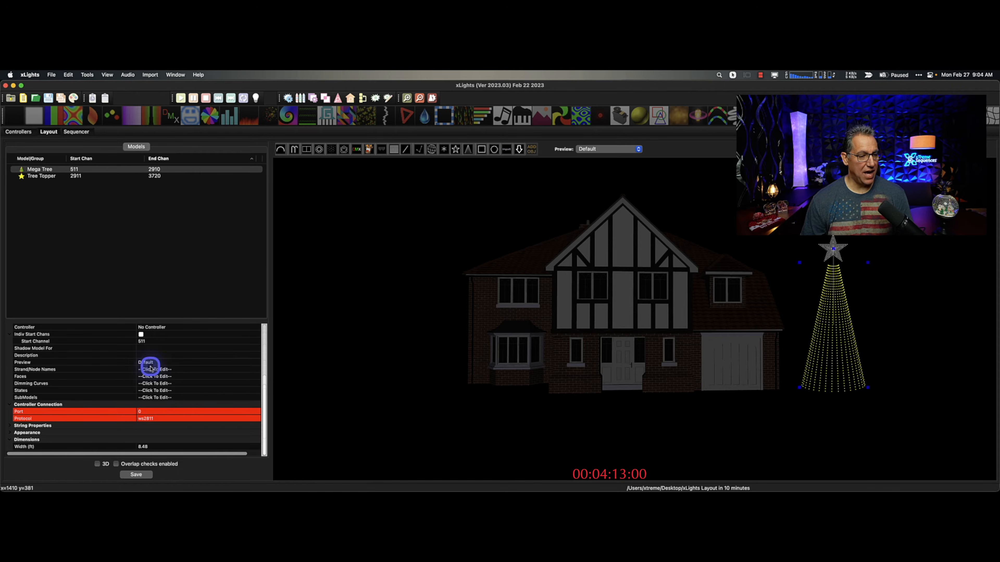
{"action": "scroll", "coordinate": [158, 378], "scroll_direction": "down", "scroll_amount": 2}
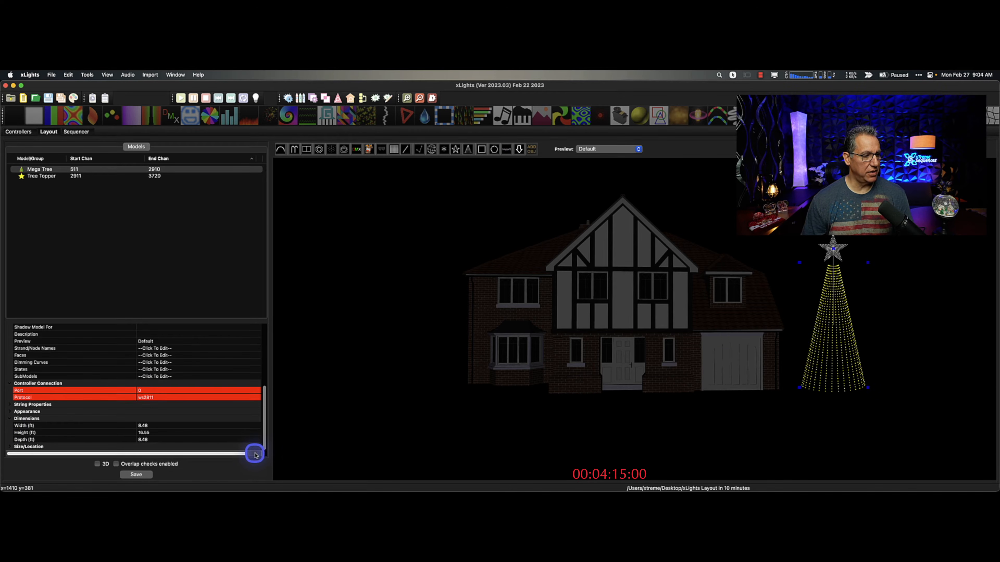
{"action": "left_click", "coordinate": [218, 435]}
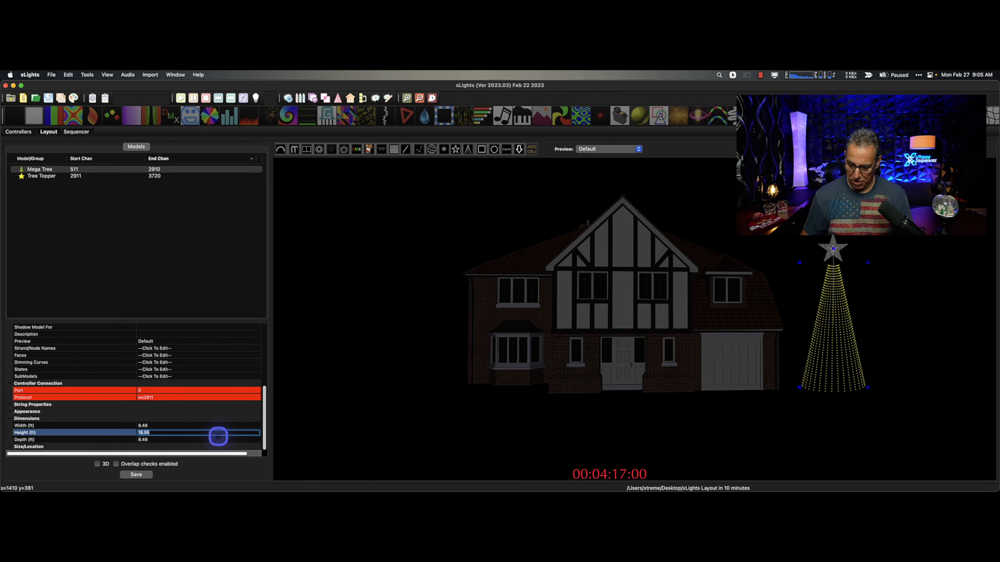
{"action": "type", "text": "16.5"}
{"action": "key", "text": "Return"}
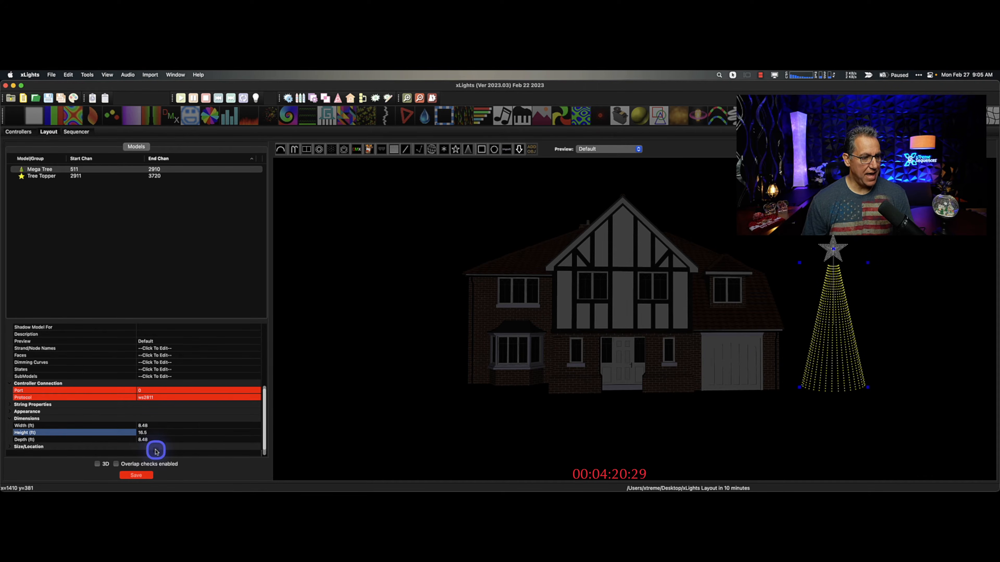
{"action": "left_click", "coordinate": [147, 440]}
{"action": "type", "text": "8"}
{"action": "key", "text": "Return"}
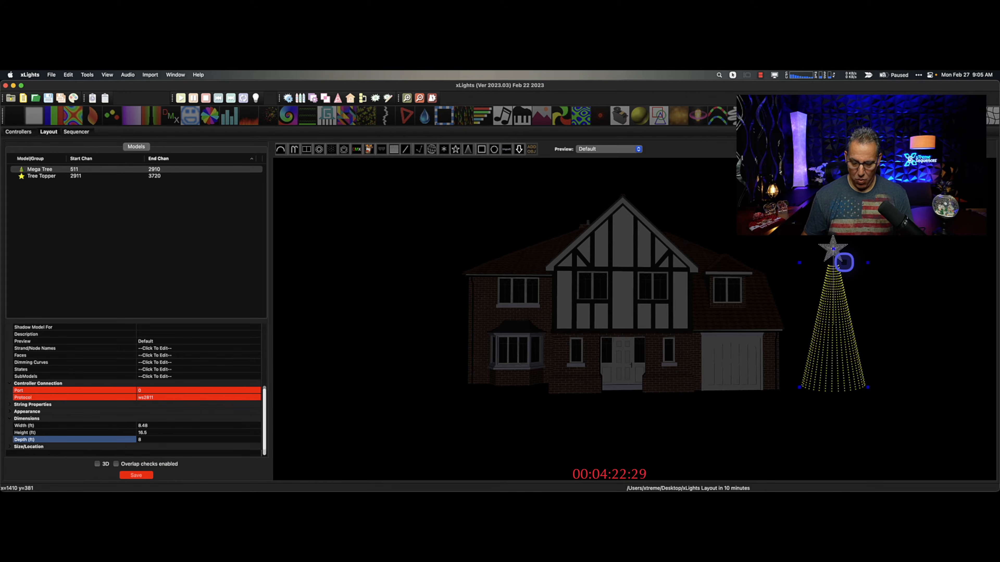
{"action": "left_click", "coordinate": [149, 474]}
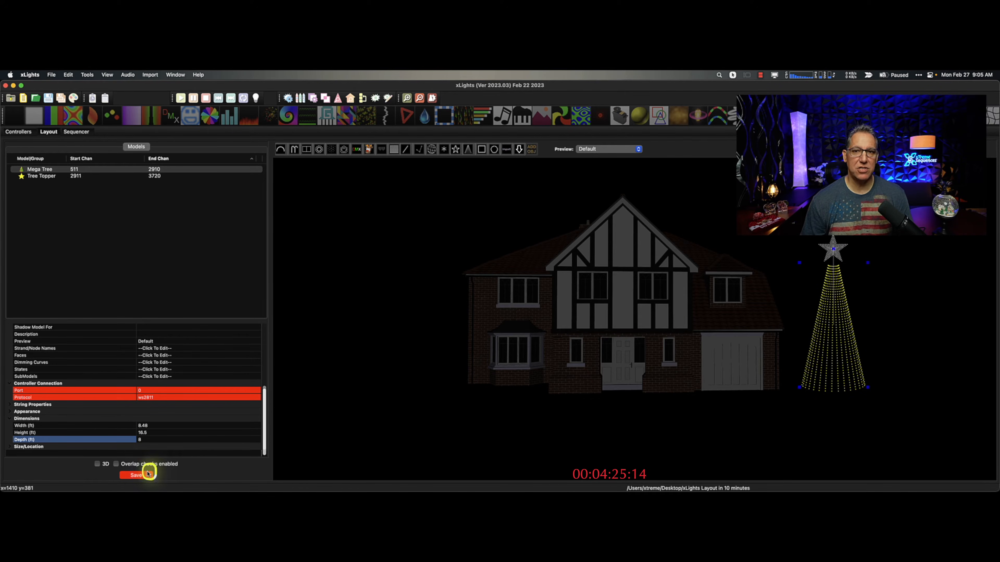
Move the Mega Tree and its Tree Topper star slightly lower, save the layout and deselect the star.
{"action": "left_click", "coordinate": [837, 354]}
{"action": "left_click", "coordinate": [840, 249]}
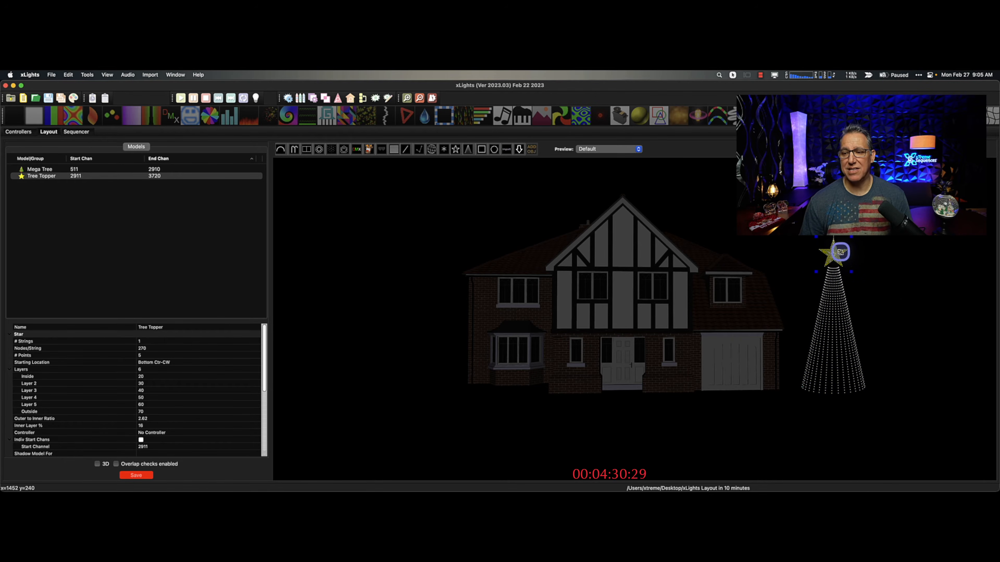
{"action": "left_click", "coordinate": [136, 475]}
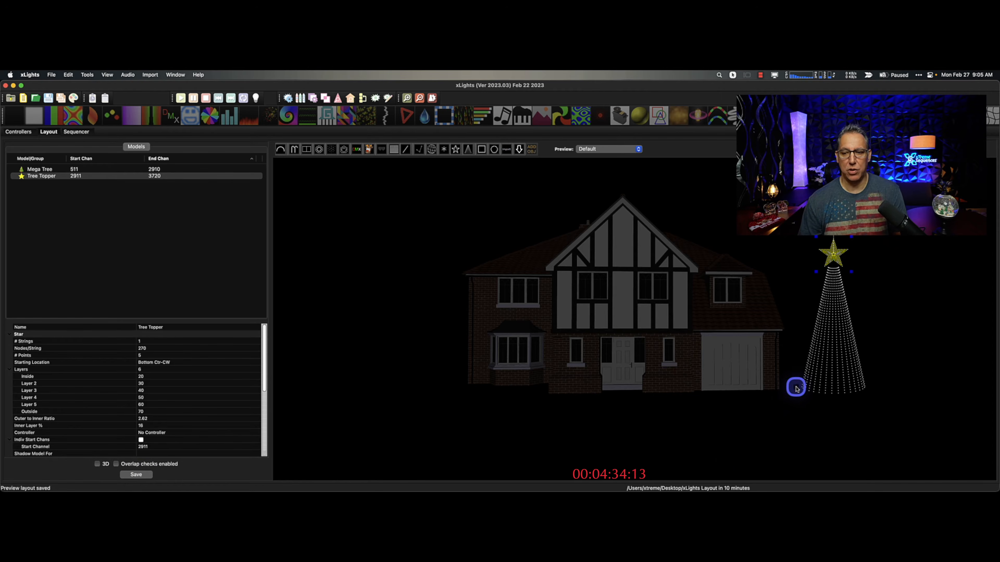
{"action": "left_click", "coordinate": [795, 412]}
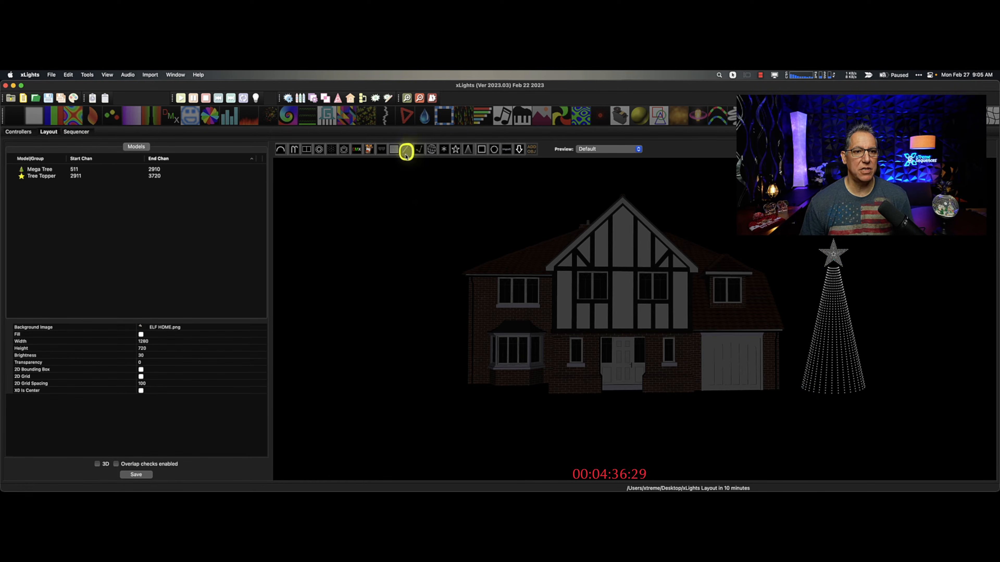
Draw a vertical single line from the eave to the ground along the house's left corner and name it Vert 1.
{"action": "left_click", "coordinate": [469, 280]}
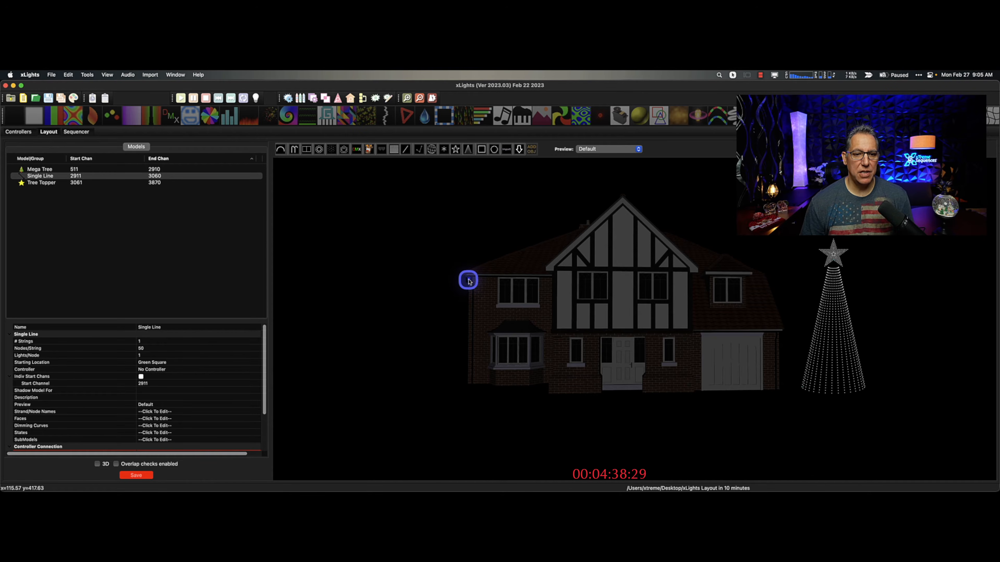
{"action": "left_click_drag", "start_coordinate": [468, 281], "coordinate": [464, 385]}
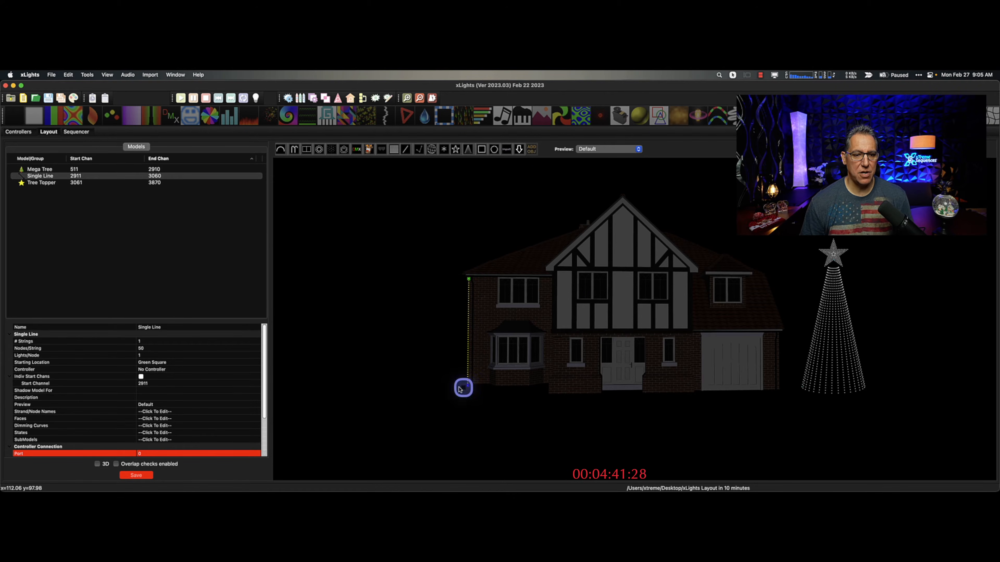
{"action": "left_click", "coordinate": [161, 329]}
{"action": "type", "text": "Vert 1"}
{"action": "key", "text": "Return"}
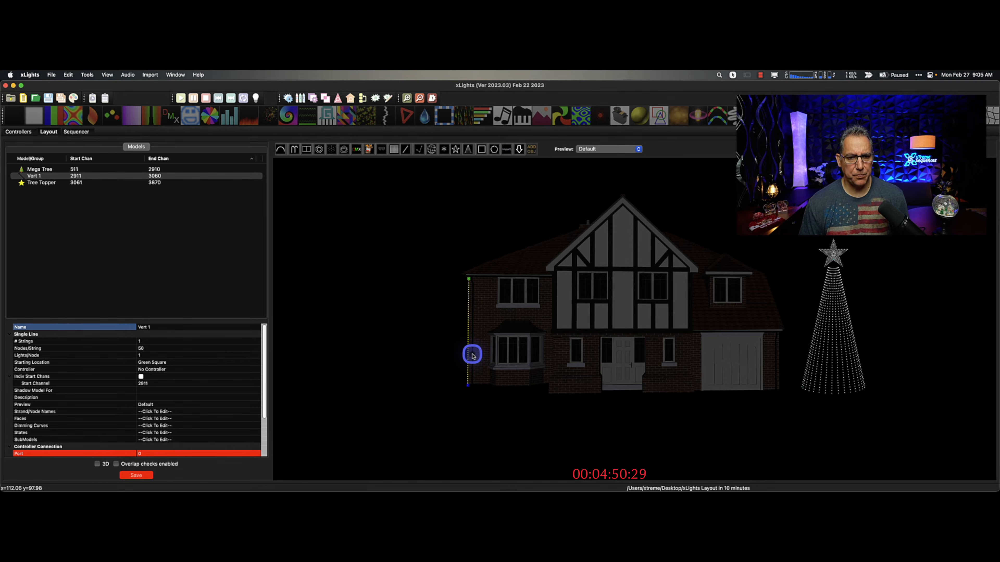
Duplicate Vert 1, place the copy along the gable's left edge, and shorten it to end at the gable's base.
{"action": "left_click", "coordinate": [468, 345]}
{"action": "left_click", "coordinate": [454, 365]}
{"action": "left_click", "coordinate": [468, 356]}
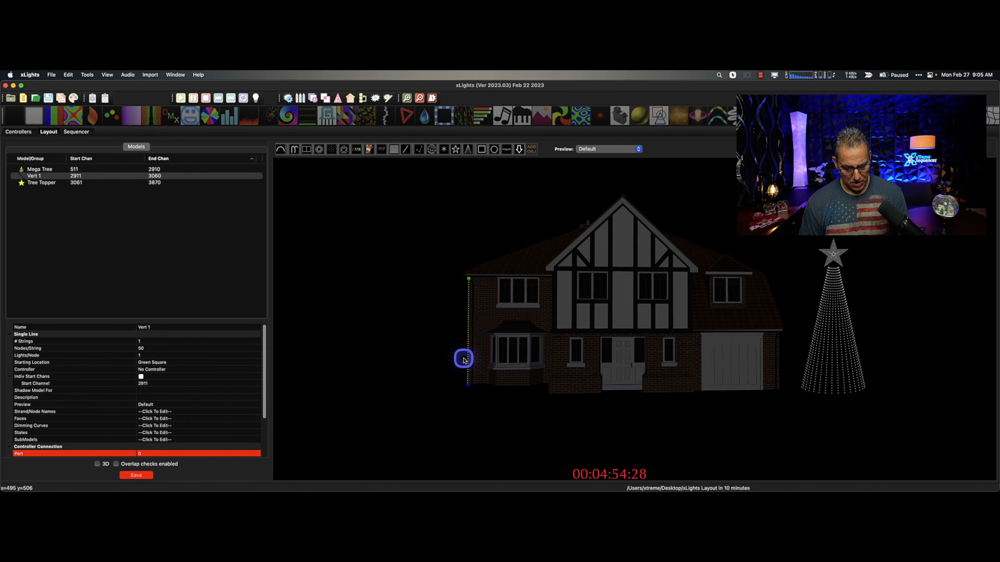
{"action": "key", "text": "super+v"}
{"action": "left_click_drag", "start_coordinate": [480, 355], "coordinate": [556, 335]}
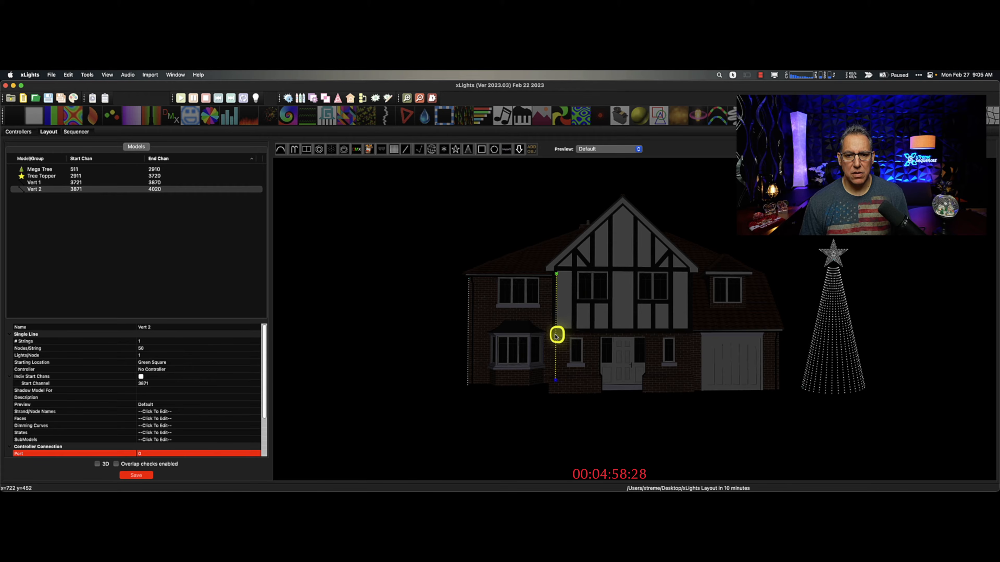
{"action": "left_click_drag", "start_coordinate": [555, 379], "coordinate": [560, 334]}
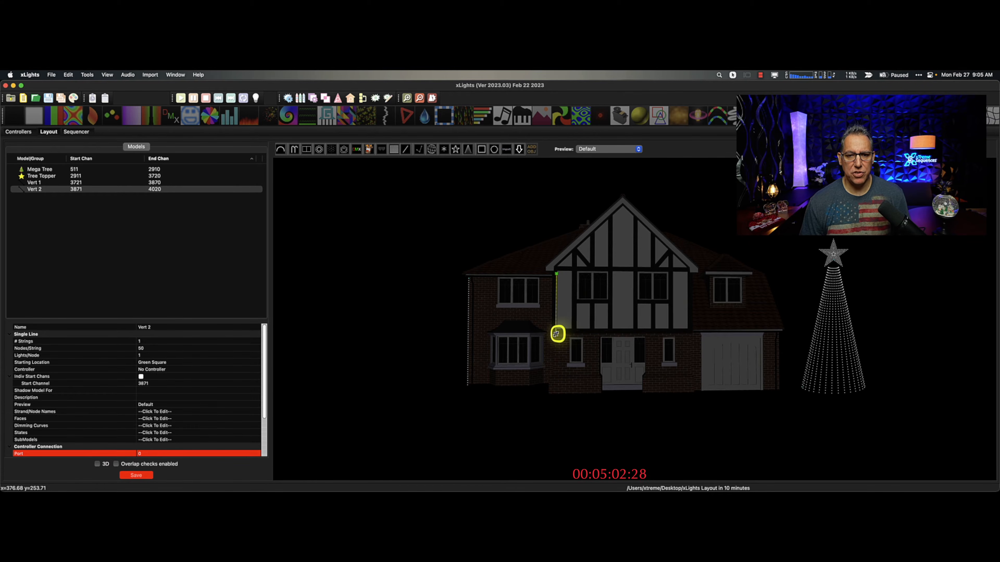
Set Vert 1 on the house's left corner to 100 nodes per string and save the layout.
{"action": "left_click", "coordinate": [470, 344]}
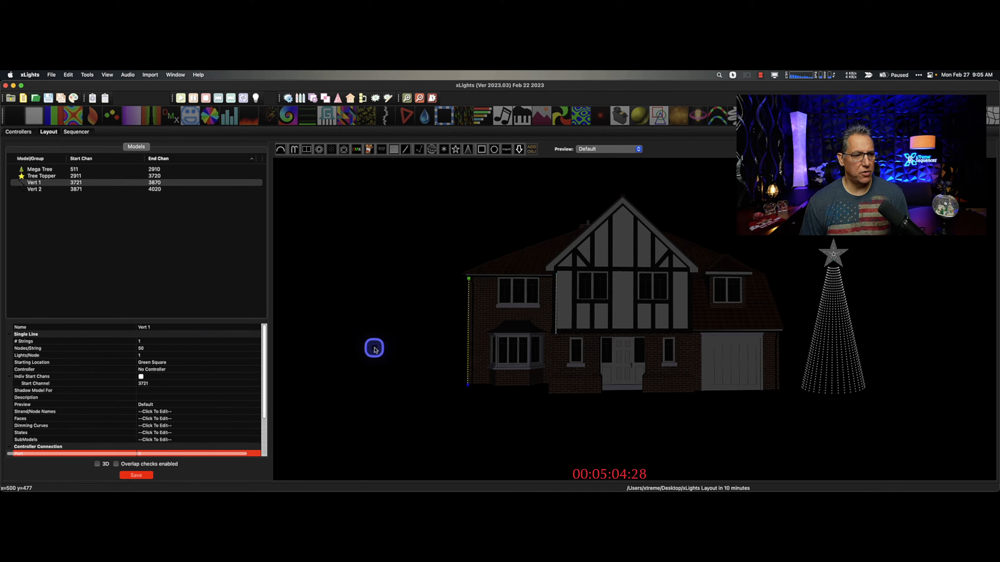
{"action": "left_click", "coordinate": [149, 349]}
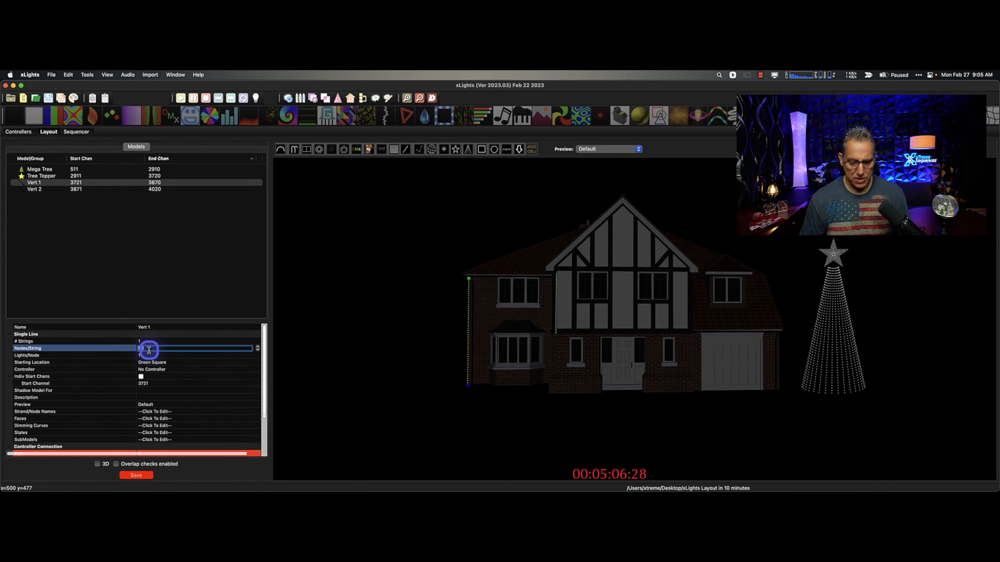
{"action": "type", "text": "100"}
{"action": "key", "text": "Return"}
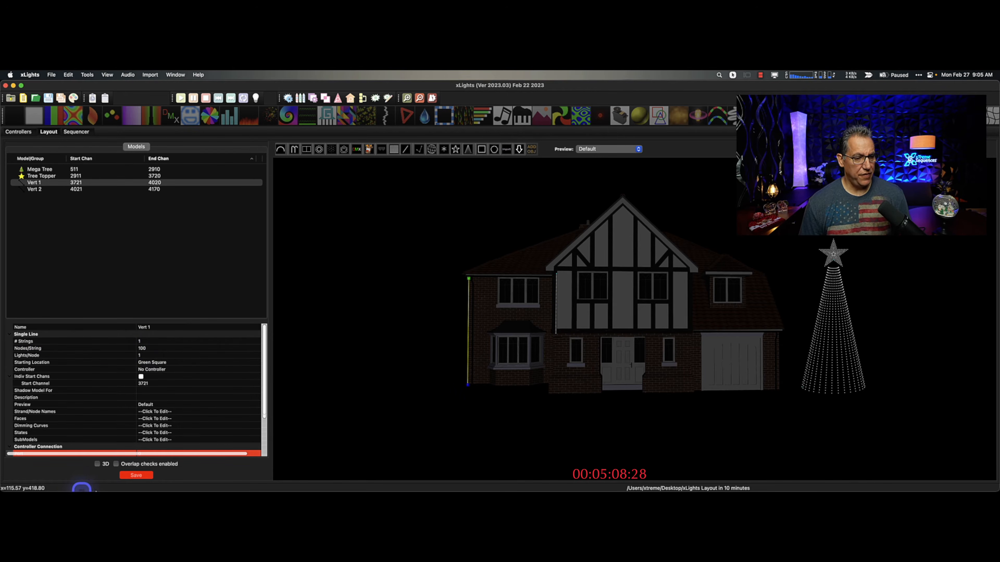
{"action": "left_click", "coordinate": [136, 475]}
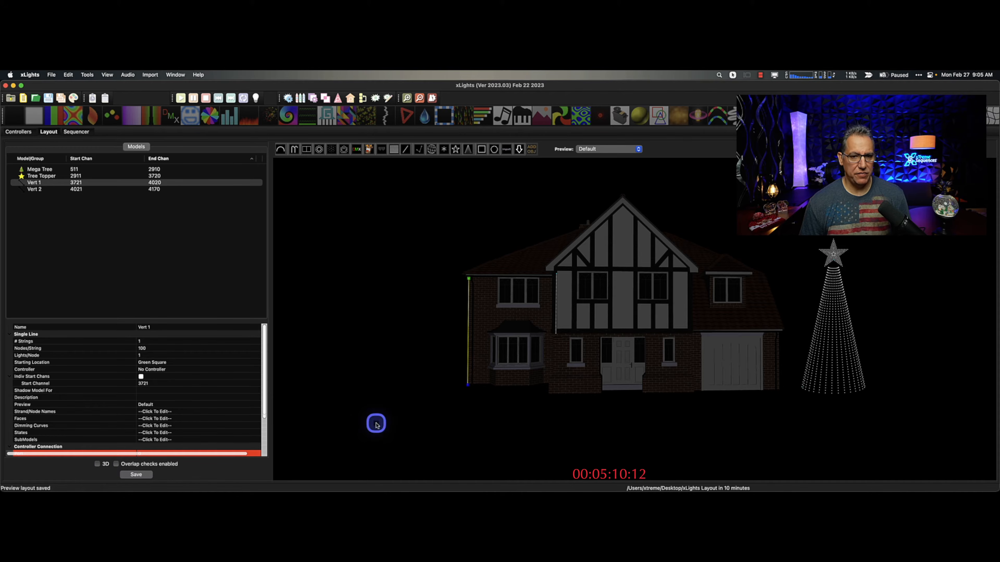
Paste a copy of the Vert 2 line and align it with the gable's right edge, ending at the gable's base.
{"action": "left_click", "coordinate": [557, 309]}
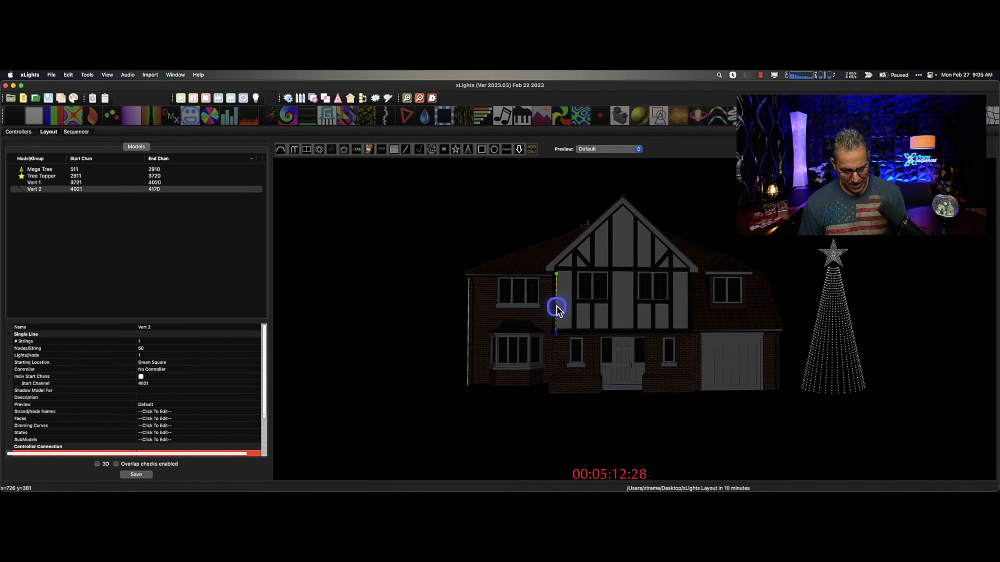
{"action": "key", "text": "super+v"}
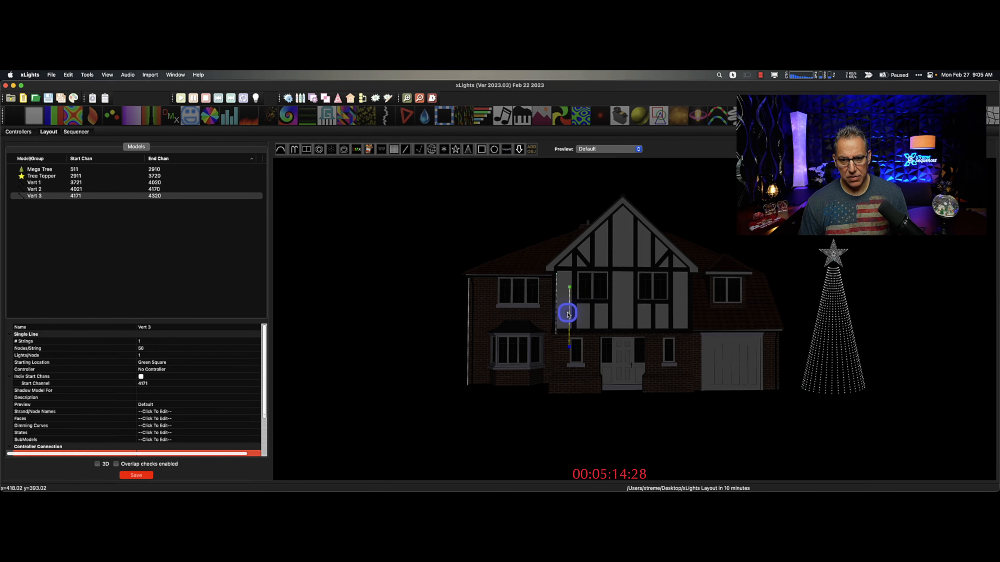
{"action": "left_click_drag", "start_coordinate": [571, 313], "coordinate": [689, 298]}
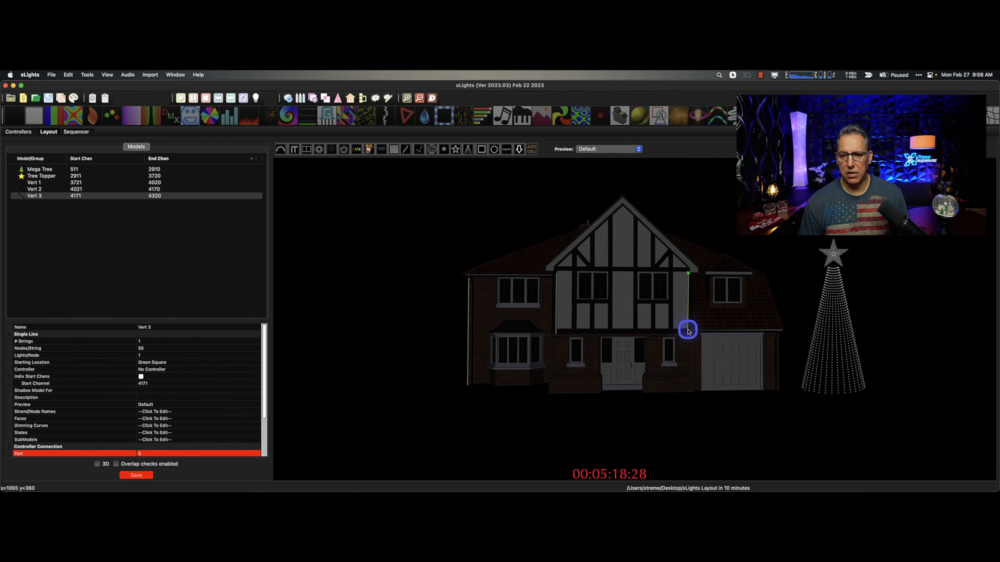
{"action": "left_click_drag", "start_coordinate": [688, 332], "coordinate": [690, 332]}
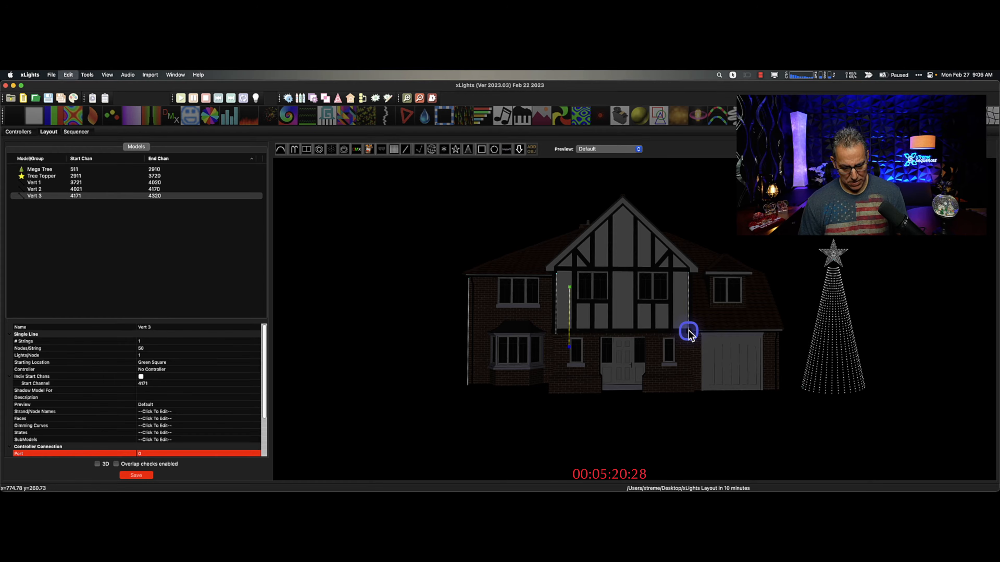
Add three more copies of the short vertical line at the garage door's left edge, its right edge and the house's right corner, and save.
{"action": "key", "text": "super+v"}
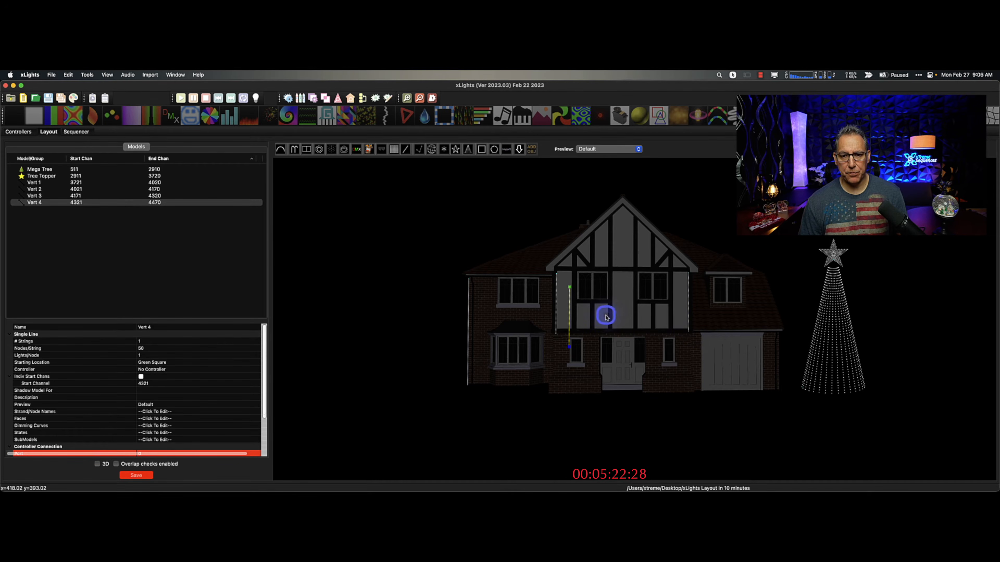
{"action": "left_click_drag", "start_coordinate": [570, 317], "coordinate": [704, 365]}
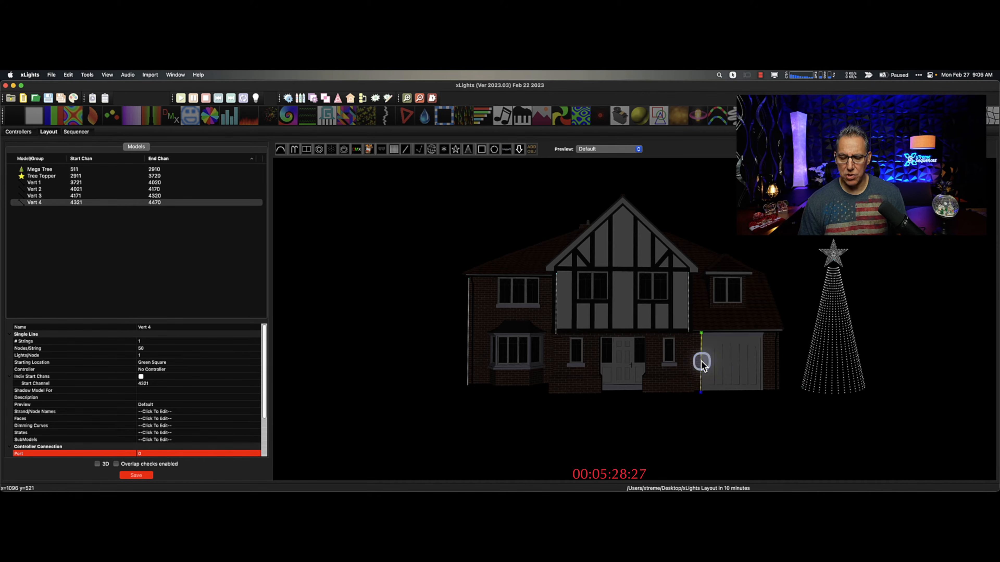
{"action": "key", "text": "super+v"}
{"action": "left_click_drag", "start_coordinate": [712, 362], "coordinate": [781, 359]}
{"action": "key", "text": "super+v"}
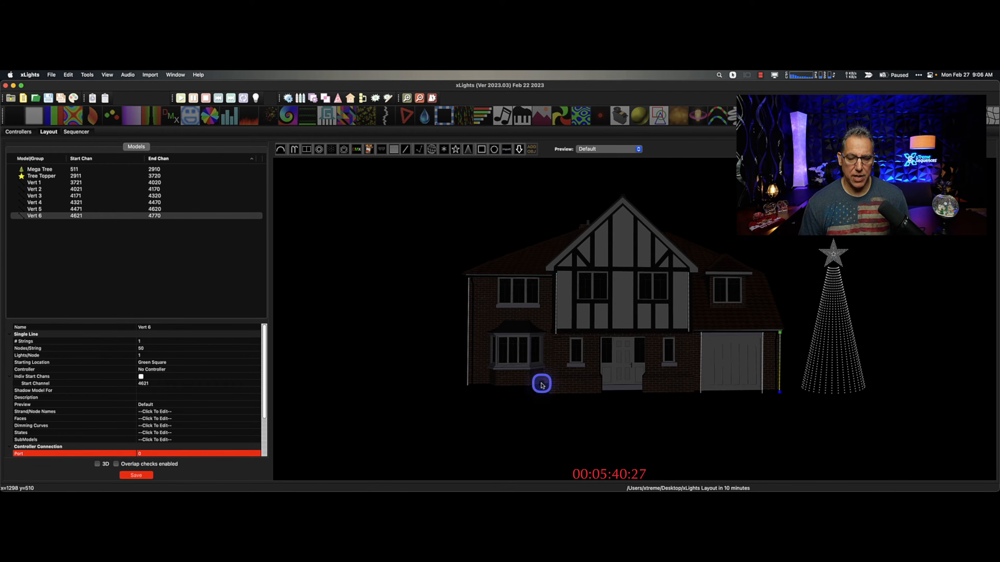
{"action": "left_click", "coordinate": [136, 475]}
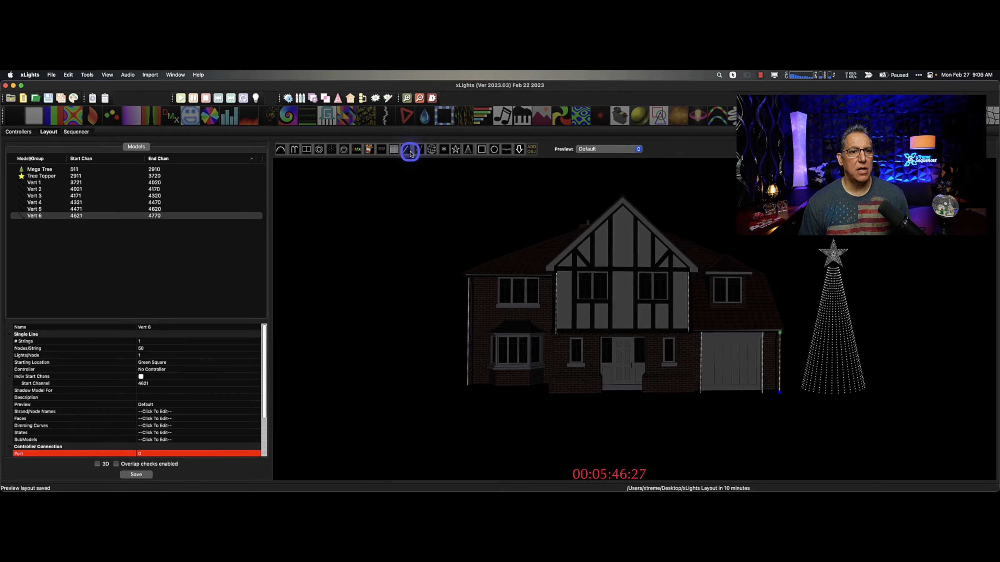
Draw a horizontal single line along the left roof eave up to the gable, name it Eave 1 and save the layout.
{"action": "left_click", "coordinate": [506, 254]}
{"action": "left_click_drag", "start_coordinate": [465, 275], "coordinate": [554, 274]}
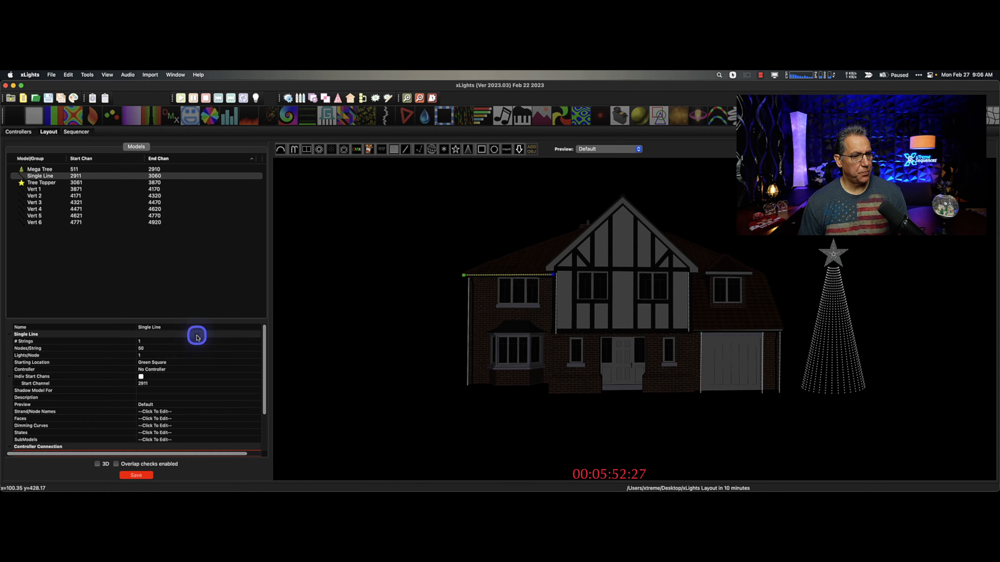
{"action": "left_click", "coordinate": [200, 327]}
{"action": "type", "text": "Eave 1"}
{"action": "key", "text": "Return"}
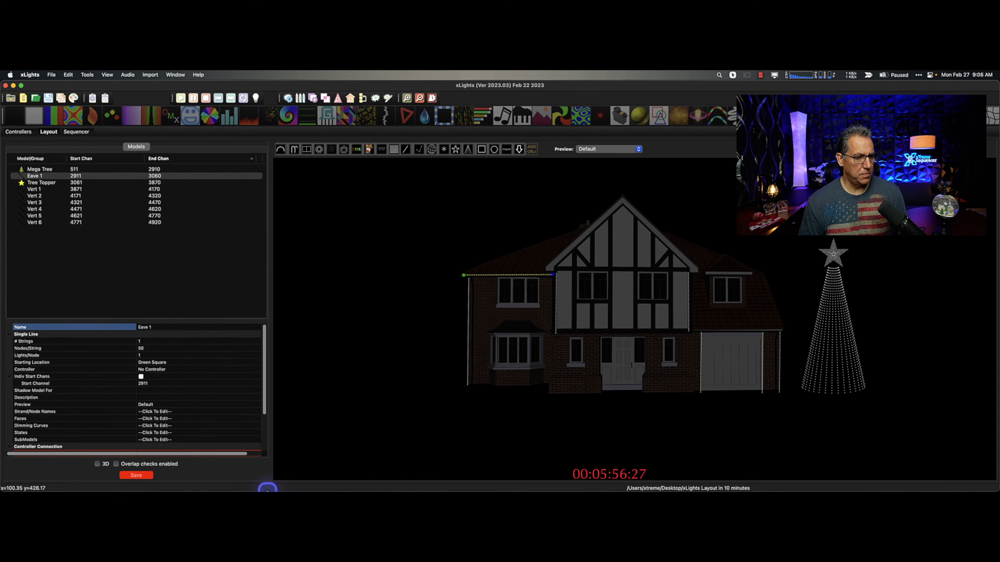
{"action": "left_click", "coordinate": [136, 475]}
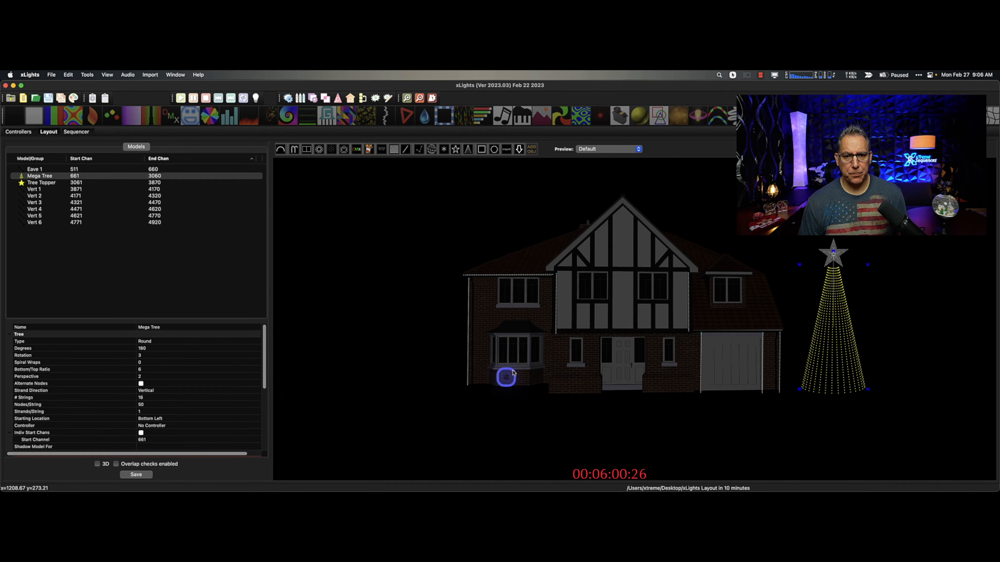
Duplicate Eave 1 and fit the copy along the gable's left roof slope up to the peak.
{"action": "left_click", "coordinate": [523, 329]}
{"action": "left_click", "coordinate": [523, 276]}
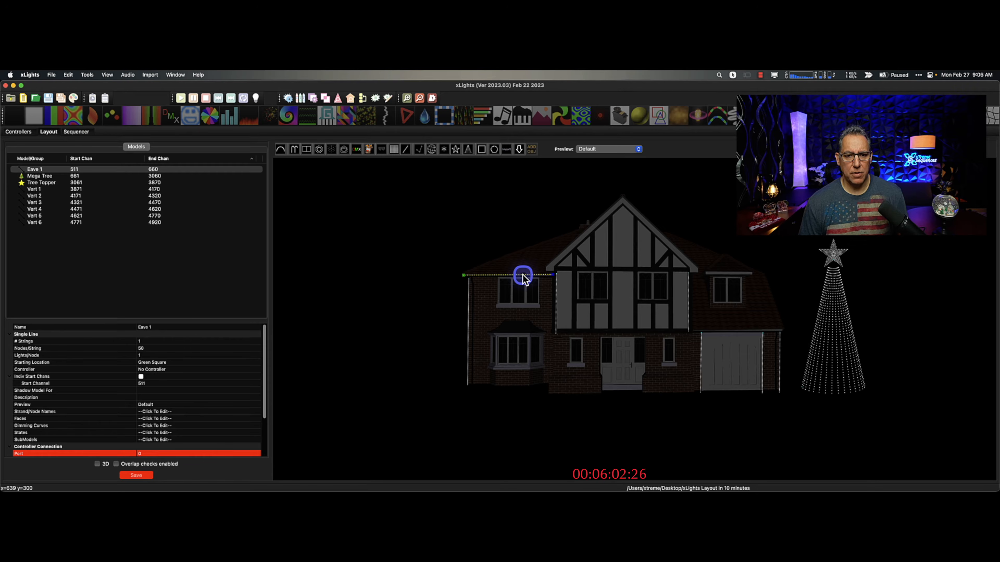
{"action": "key", "text": "super+c"}
{"action": "key", "text": "super+v"}
{"action": "left_click_drag", "start_coordinate": [530, 296], "coordinate": [615, 202]}
Duplicate the left slope line, fit the copy from the gable's peak down its right roof slope, and deselect it.
{"action": "key", "text": "super+c"}
{"action": "key", "text": "super+v"}
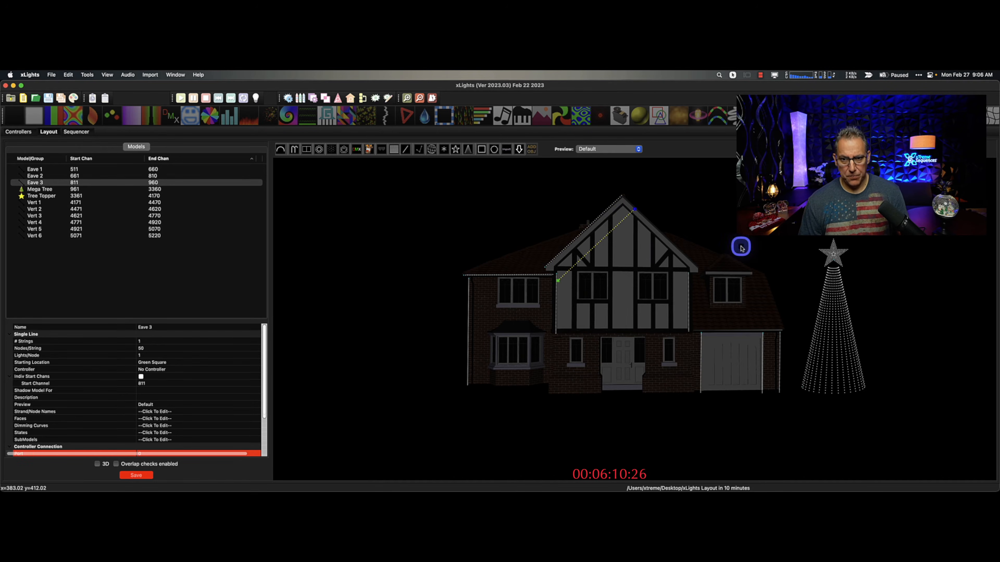
{"action": "left_click_drag", "start_coordinate": [634, 209], "coordinate": [697, 269]}
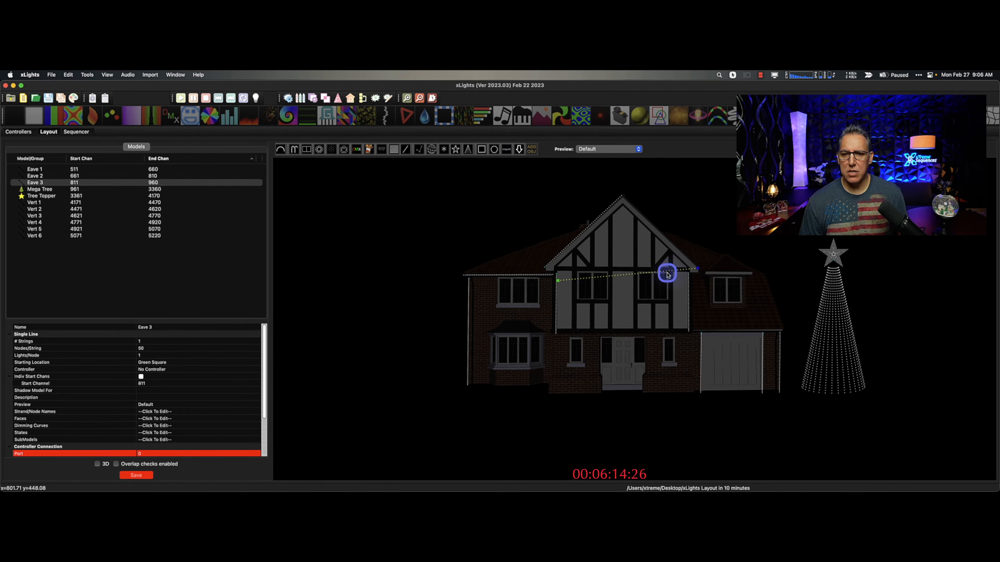
{"action": "left_click_drag", "start_coordinate": [559, 281], "coordinate": [624, 197]}
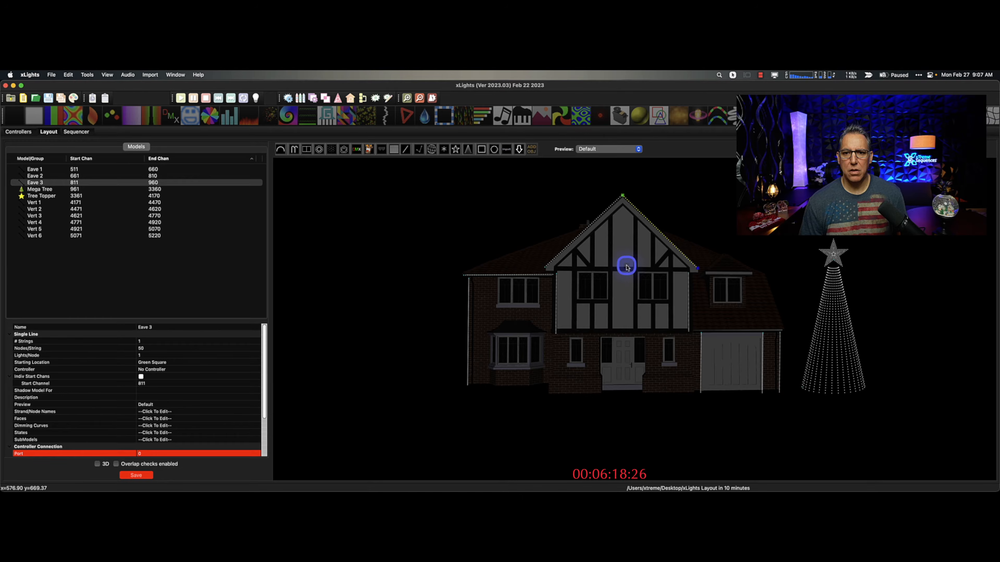
{"action": "left_click", "coordinate": [627, 263]}
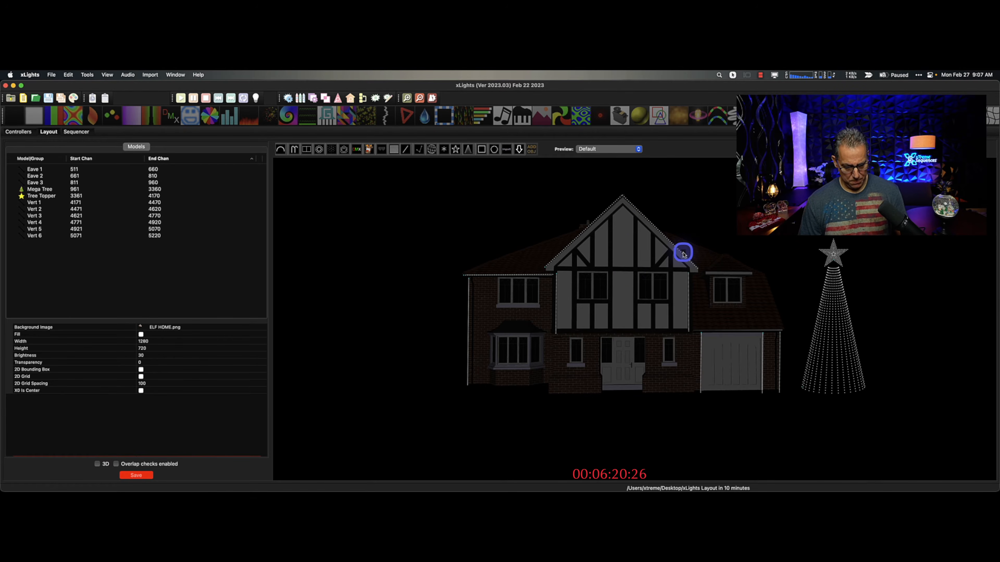
Paste another eave line, fit it horizontally along the top edge of the garage door, and save the layout.
{"action": "key", "text": "super+v"}
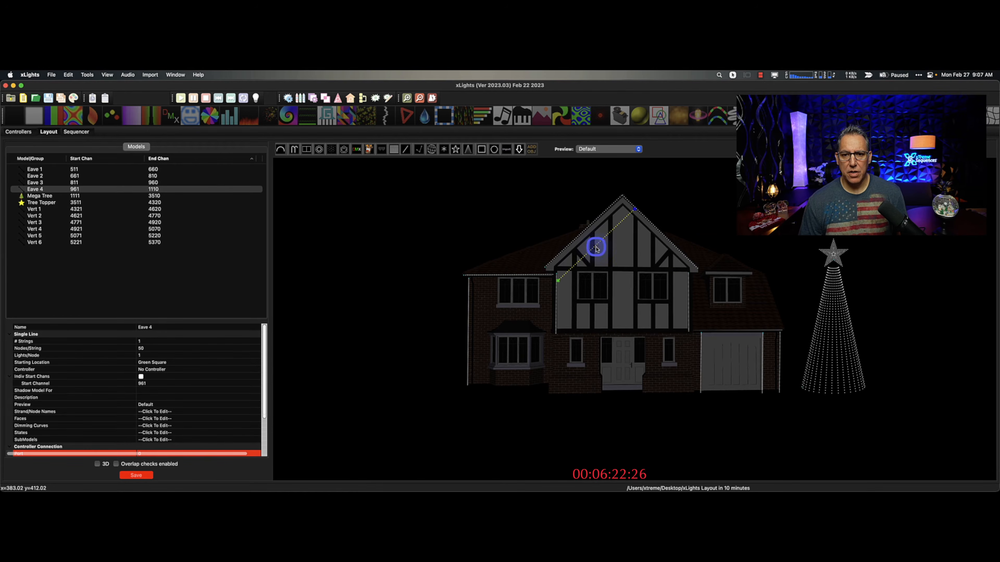
{"action": "left_click_drag", "start_coordinate": [594, 250], "coordinate": [740, 301]}
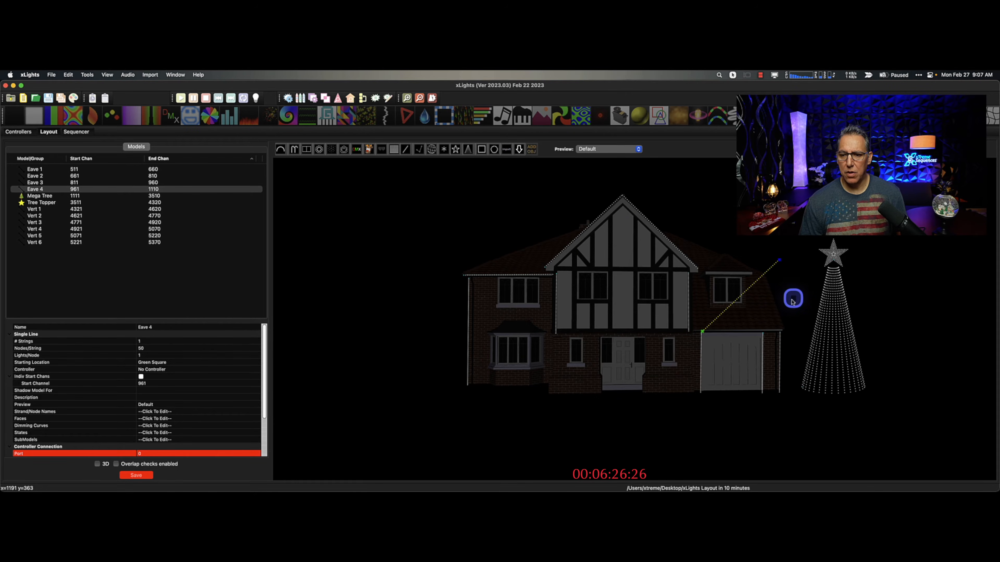
{"action": "left_click_drag", "start_coordinate": [779, 260], "coordinate": [763, 334]}
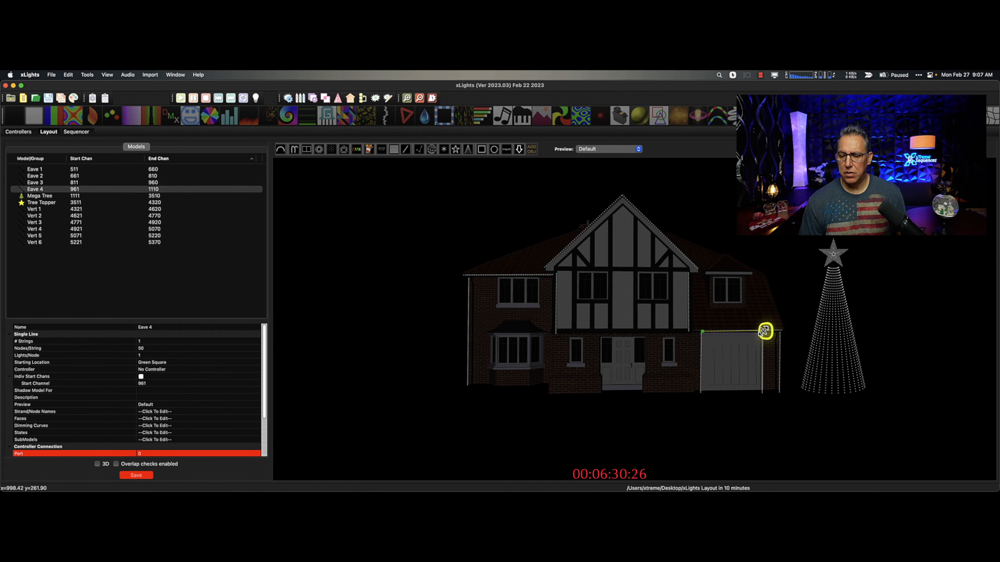
{"action": "left_click_drag", "start_coordinate": [765, 332], "coordinate": [763, 331]}
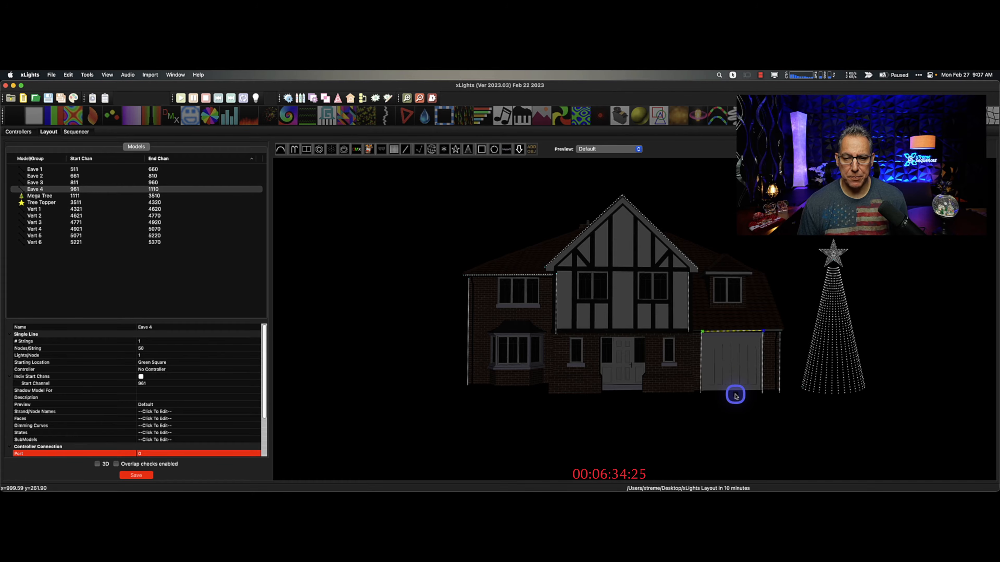
{"action": "left_click", "coordinate": [137, 475]}
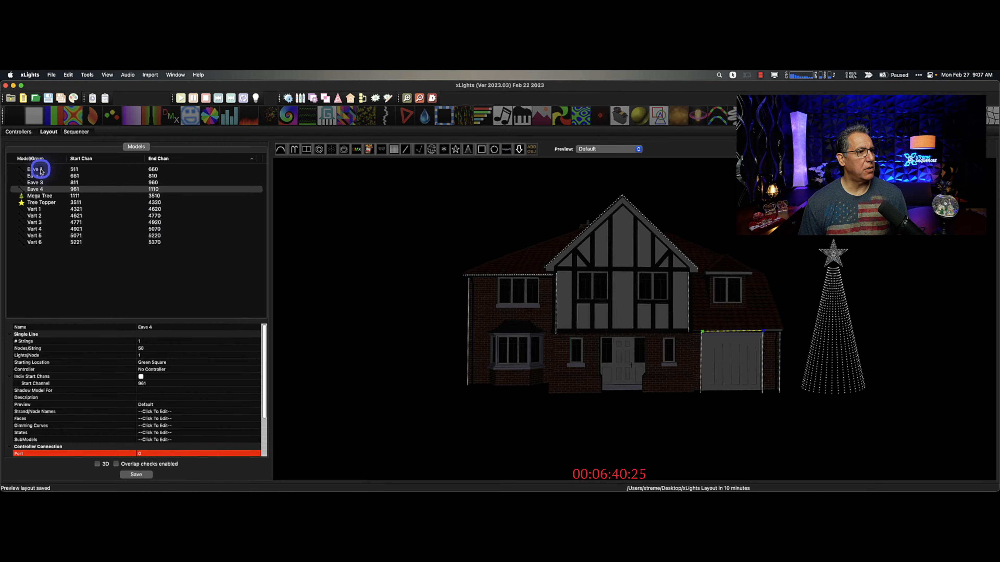
Create a group named Eaves GRP from the models Eave 1 to Eave 4 and save the layout.
{"action": "left_click", "coordinate": [39, 169]}
{"action": "left_click", "coordinate": [40, 190], "text": "shift"}
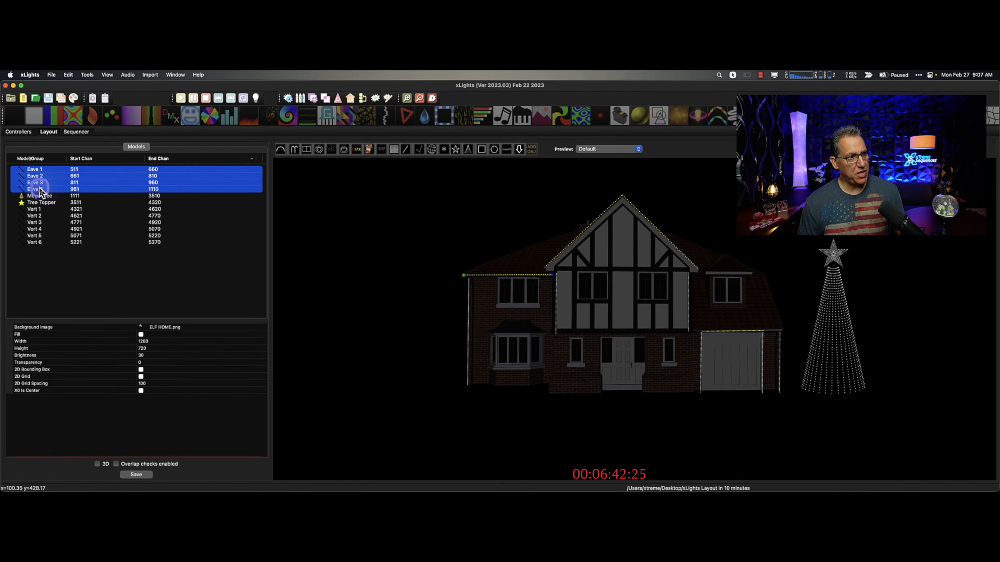
{"action": "right_click", "coordinate": [45, 186]}
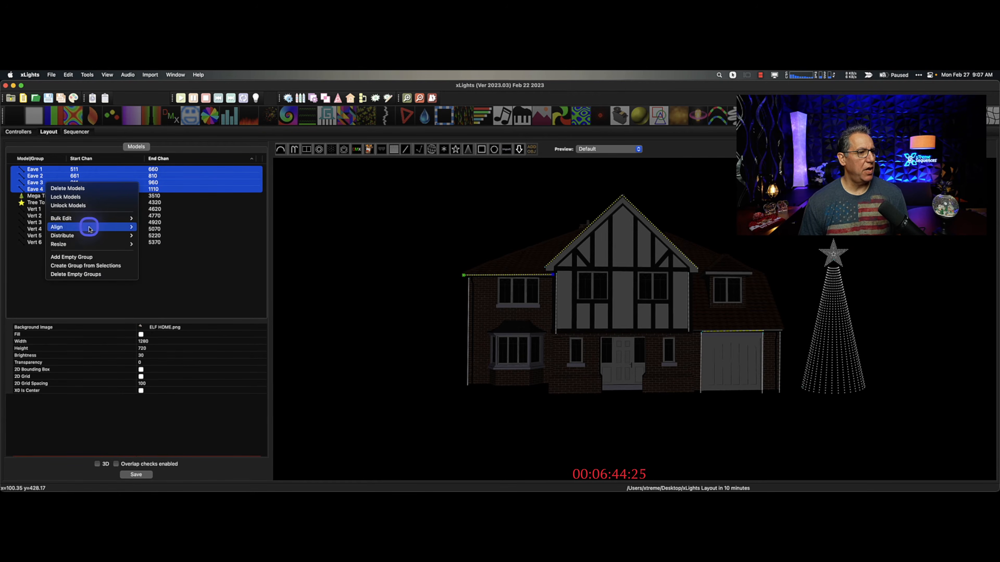
{"action": "left_click", "coordinate": [89, 265]}
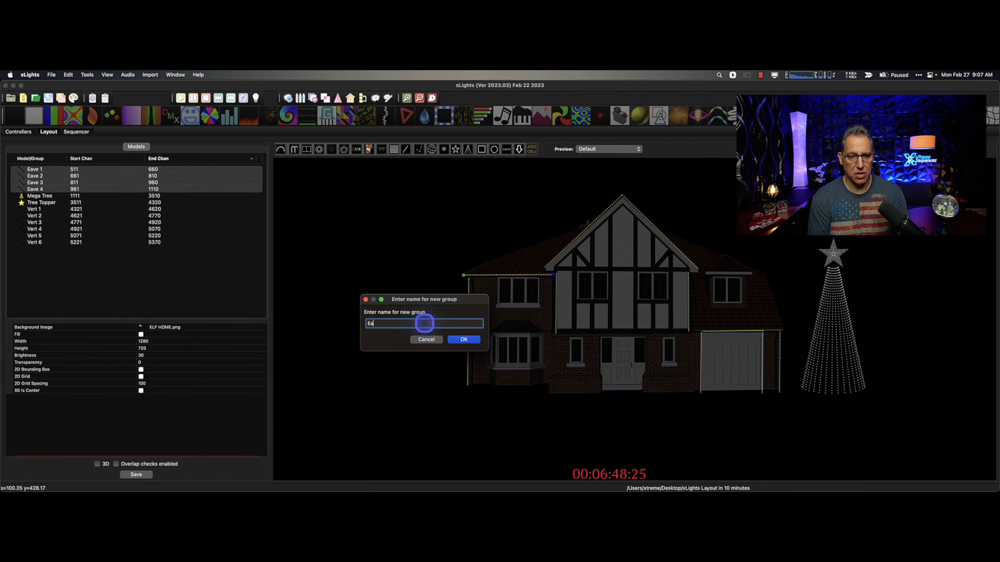
{"action": "type", "text": "Eaves GRP"}
{"action": "key", "text": "Return"}
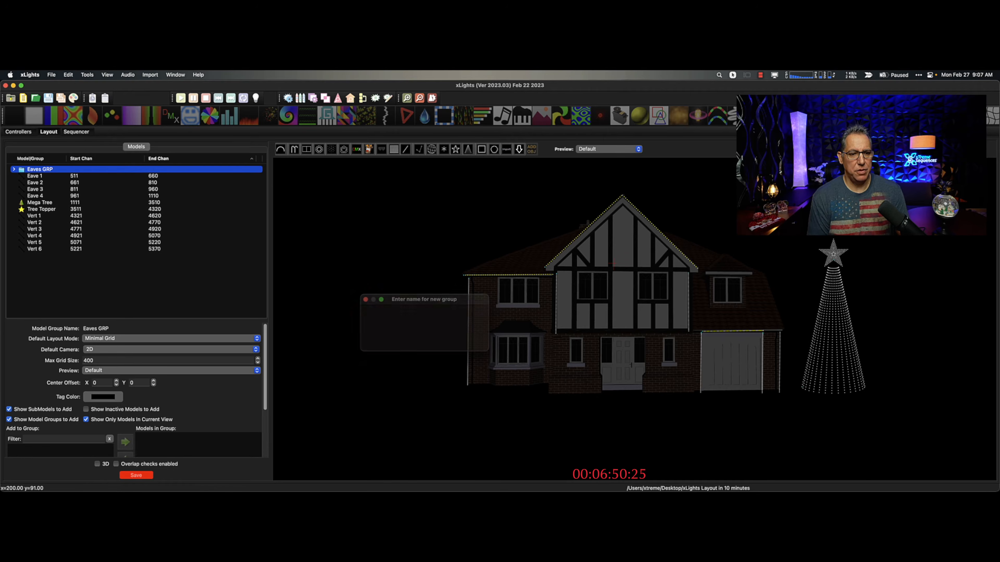
{"action": "left_click", "coordinate": [136, 474]}
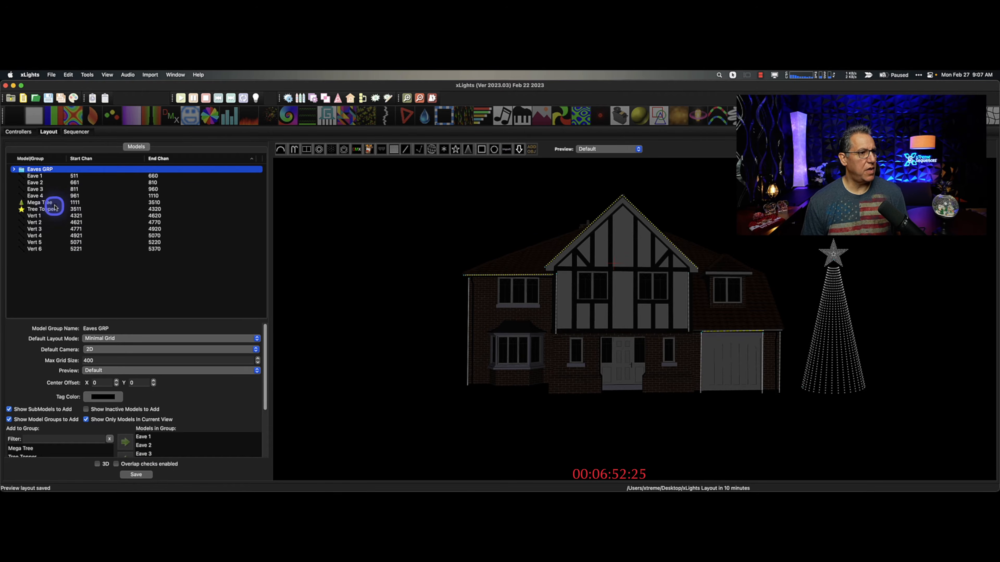
Create a group named Verts GRP from the models Vert 1 to Vert 6 and save the layout.
{"action": "left_click", "coordinate": [43, 216]}
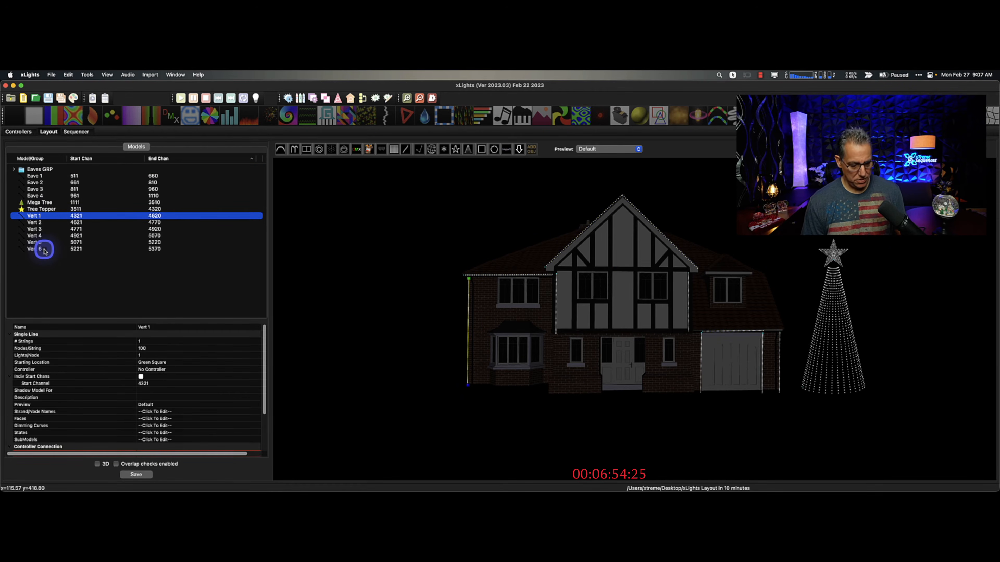
{"action": "left_click", "coordinate": [44, 251], "text": "shift"}
{"action": "right_click", "coordinate": [44, 250]}
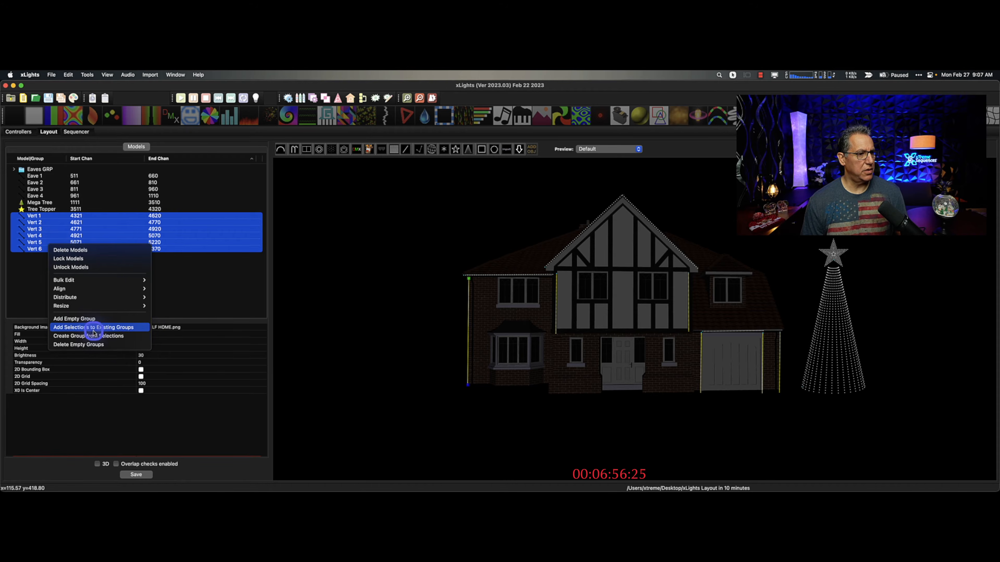
{"action": "left_click", "coordinate": [94, 336]}
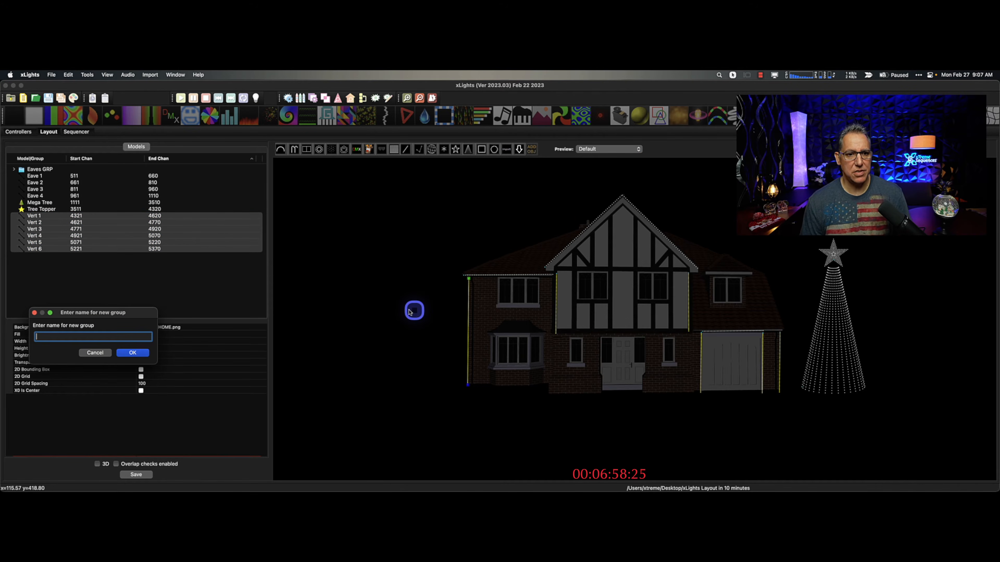
{"action": "type", "text": "Verts GRP"}
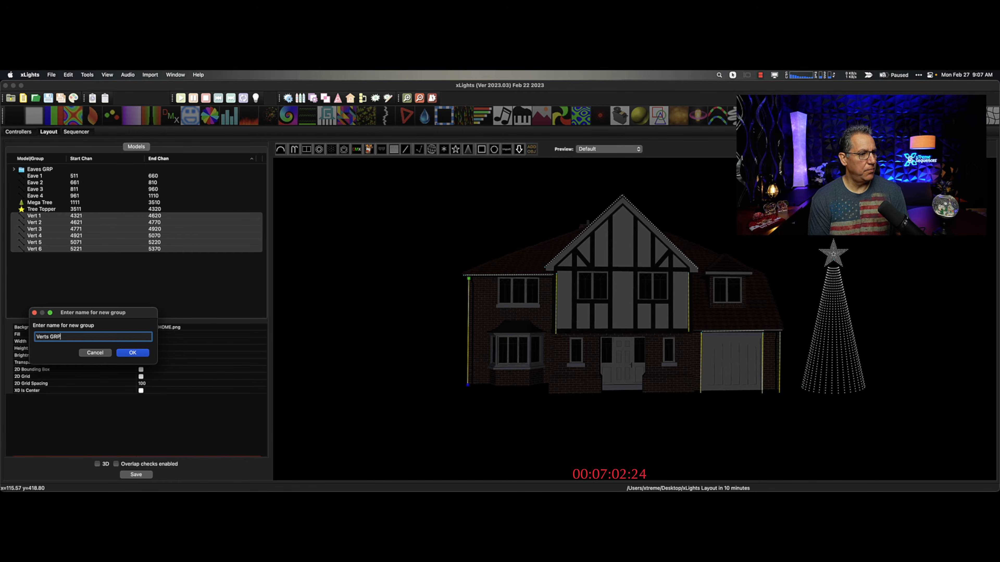
{"action": "key", "text": "Return"}
{"action": "left_click", "coordinate": [151, 476]}
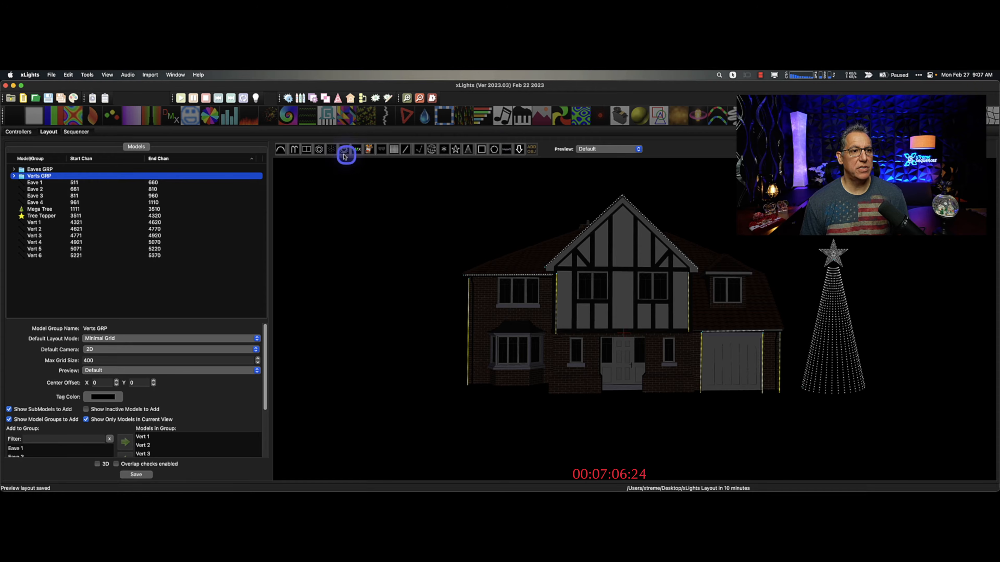
Add a window frame model around the upper-floor window on the house's left wing and set its left/right lights to 12.
{"action": "left_click", "coordinate": [481, 150]}
{"action": "left_click_drag", "start_coordinate": [498, 284], "coordinate": [541, 279]}
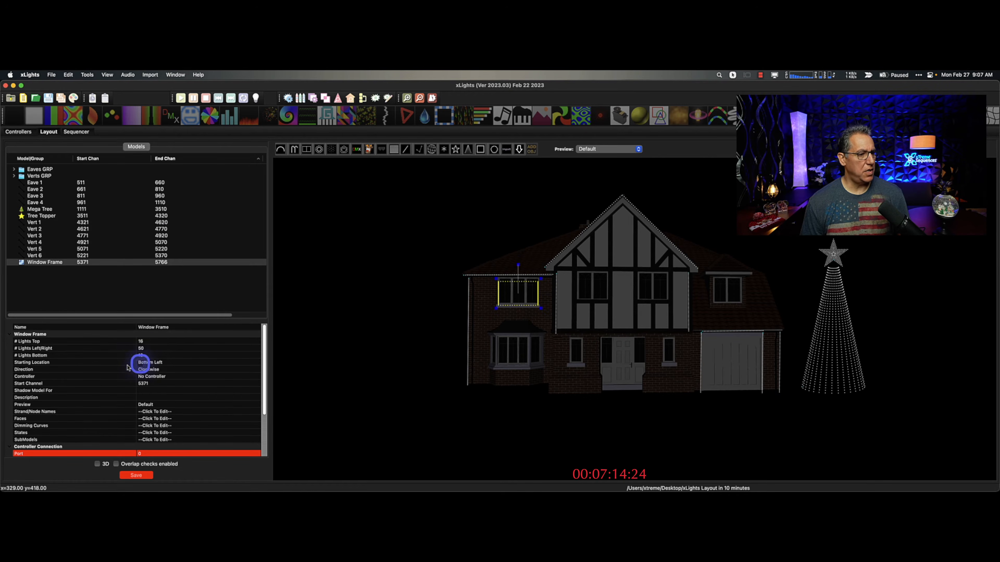
{"action": "left_click", "coordinate": [166, 348]}
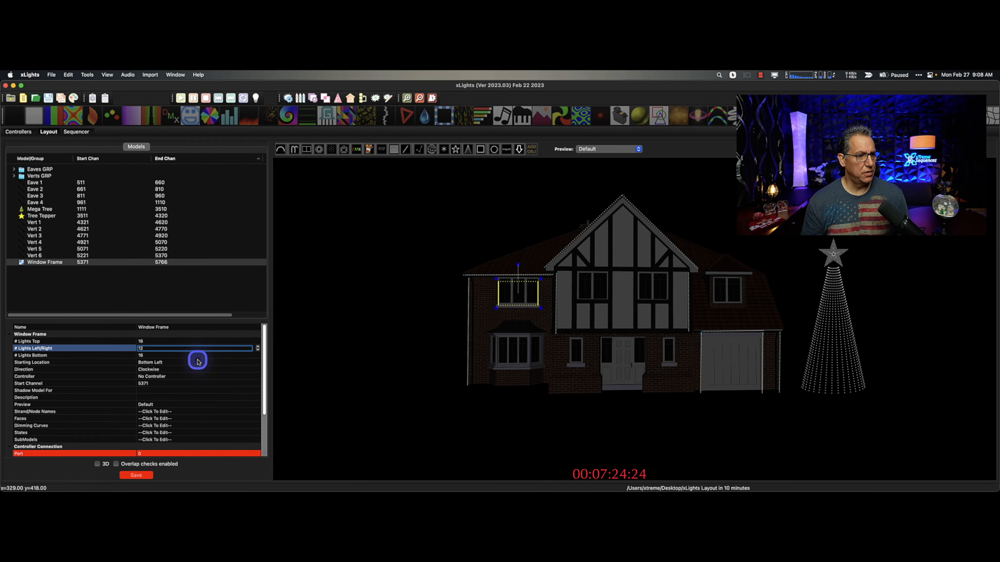
{"action": "left_click", "coordinate": [198, 361]}
{"action": "left_click", "coordinate": [530, 294]}
{"action": "left_click_drag", "start_coordinate": [528, 294], "coordinate": [528, 293]}
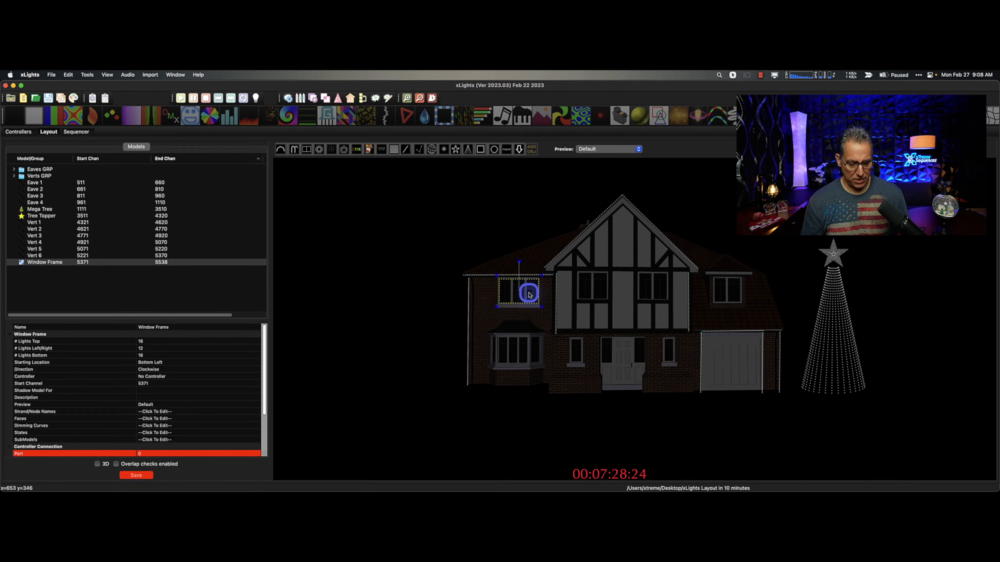
Rename the window frame as Window 1 and save the layout.
{"action": "left_click", "coordinate": [137, 327]}
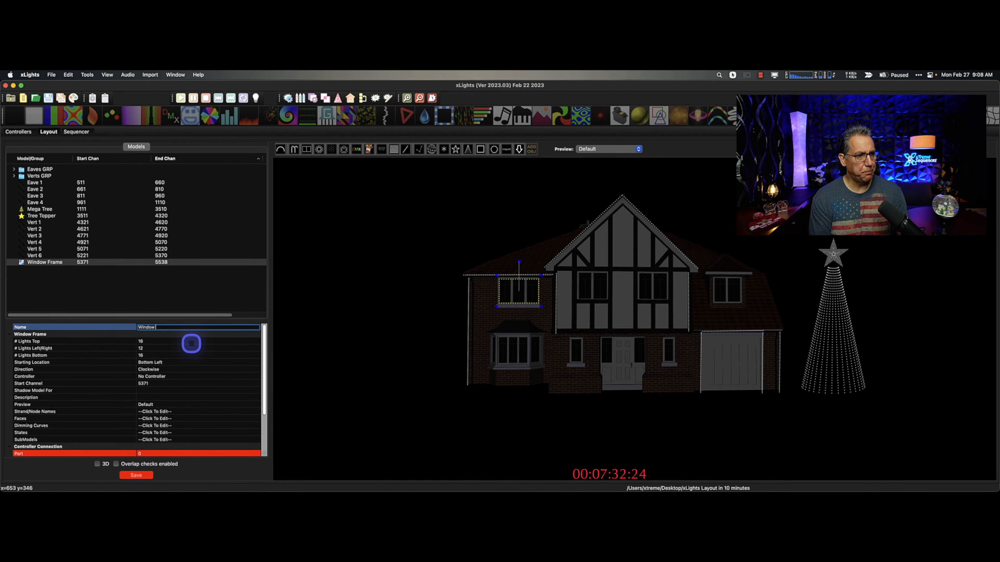
{"action": "key", "text": "Return"}
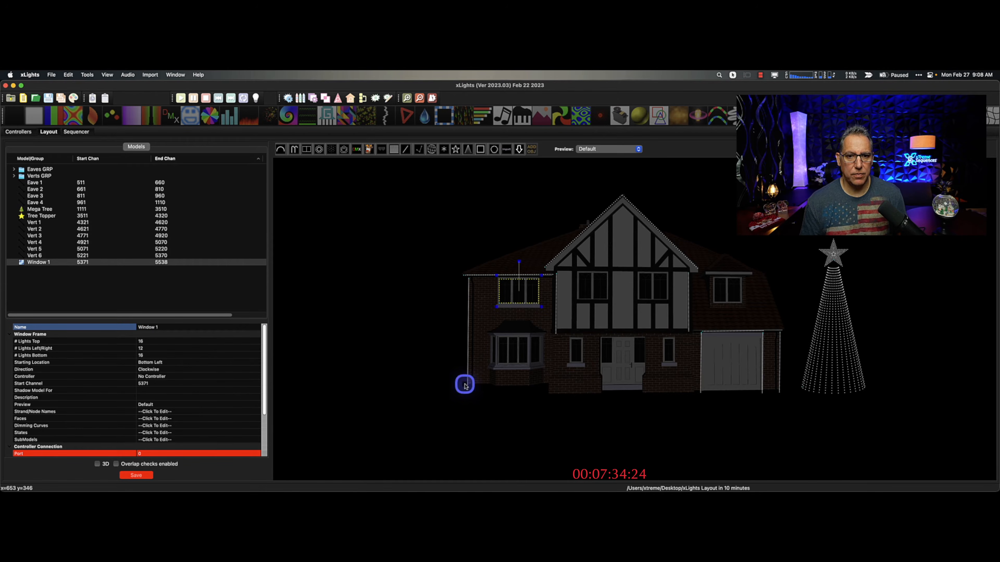
{"action": "left_click", "coordinate": [197, 398]}
{"action": "left_click", "coordinate": [136, 475]}
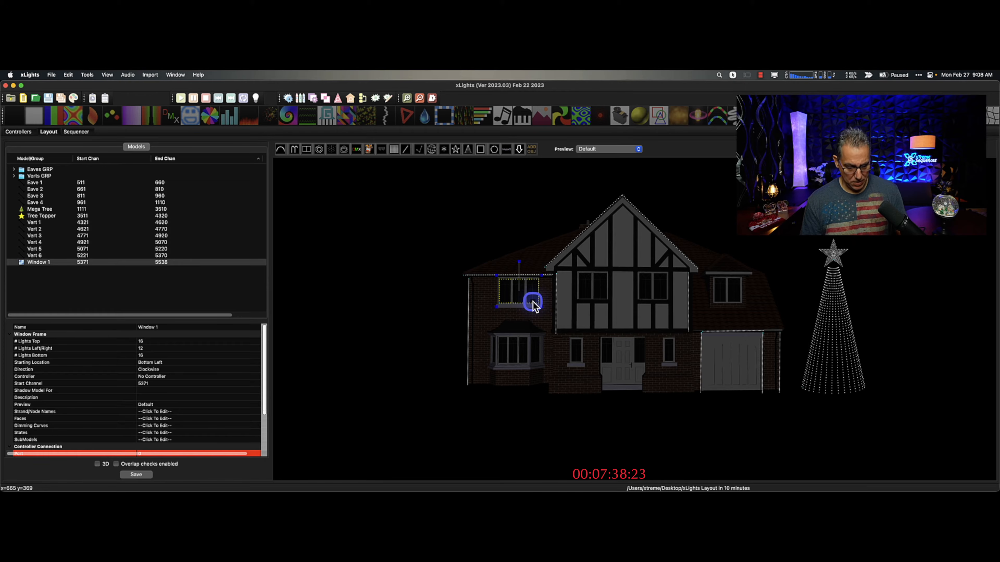
Paste a copy of Window 1 onto the left gable window, set its left/right lights to 16, and save the layout.
{"action": "key", "text": "super+v"}
{"action": "left_click_drag", "start_coordinate": [532, 297], "coordinate": [612, 302]}
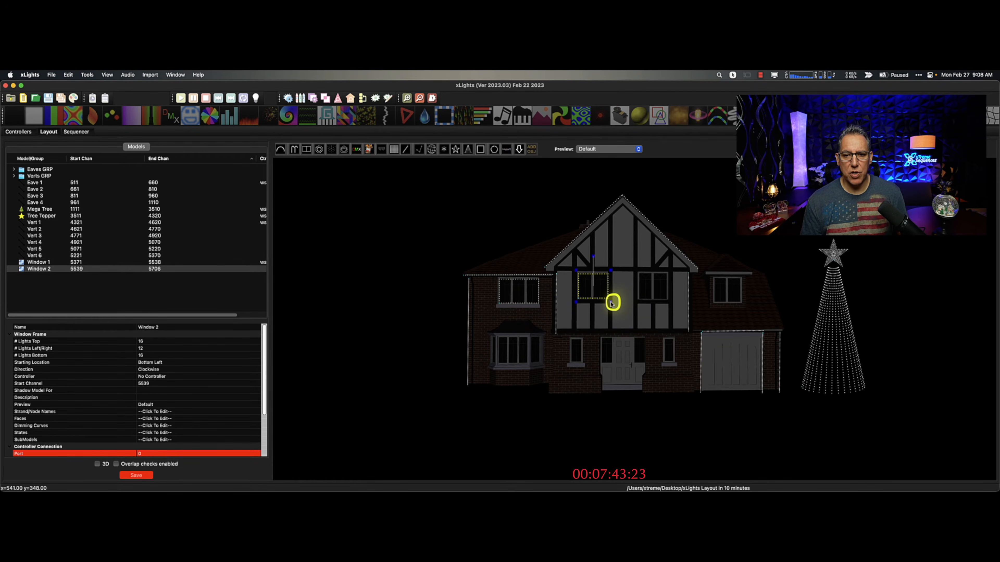
{"action": "left_click", "coordinate": [153, 348]}
{"action": "type", "text": "6"}
{"action": "key", "text": "Return"}
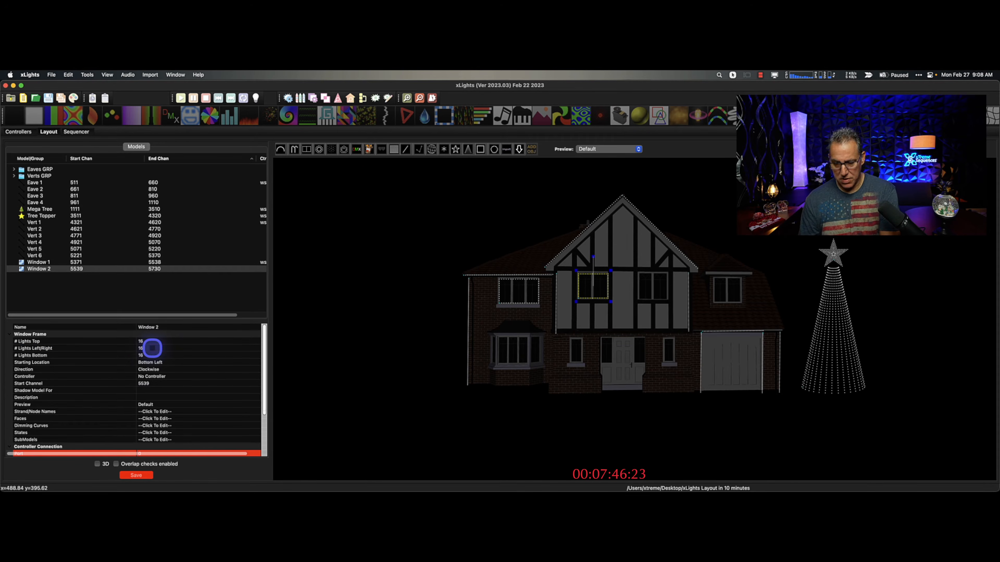
{"action": "left_click", "coordinate": [190, 390]}
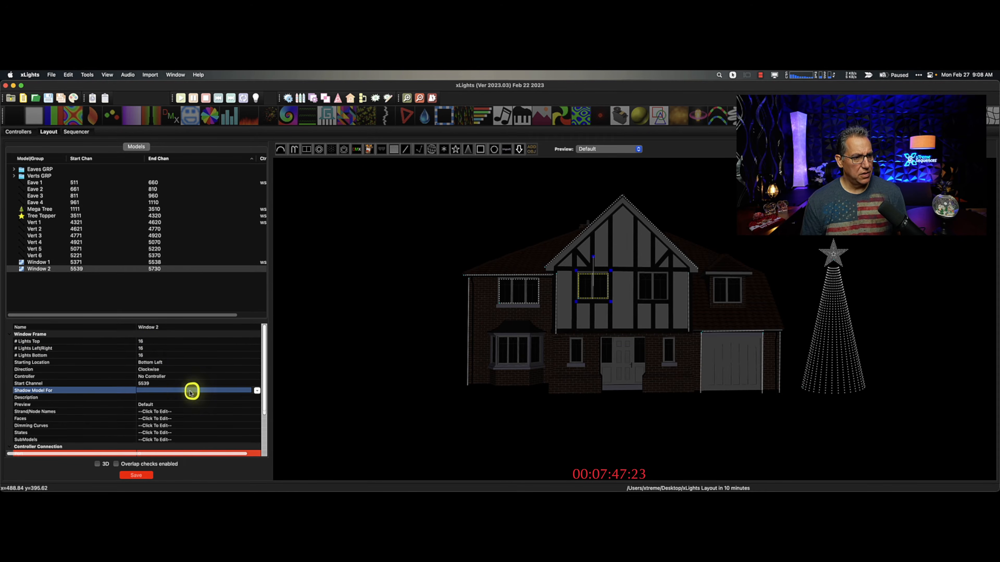
{"action": "left_click", "coordinate": [151, 474]}
Duplicate the left gable window frame, fitting one copy on the right gable window and another on the window above the garage.
{"action": "left_click", "coordinate": [589, 291]}
{"action": "key", "text": "super+v"}
{"action": "left_click_drag", "start_coordinate": [611, 294], "coordinate": [658, 280]}
{"action": "key", "text": "super+v"}
{"action": "left_click_drag", "start_coordinate": [616, 309], "coordinate": [741, 300]}
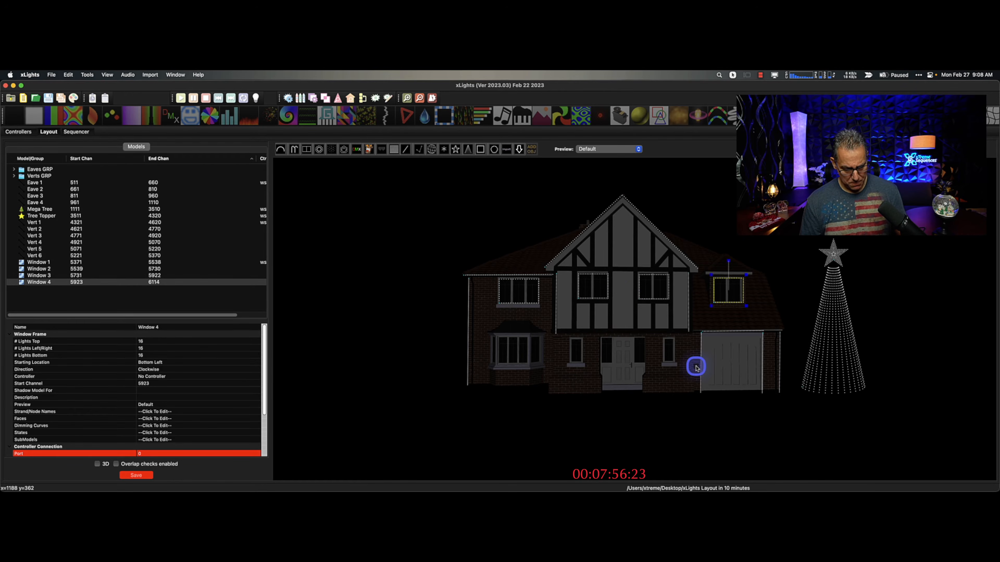
Fit another frame copy on the ground-floor bay window with 24 top, 18 left/right and 24 bottom lights, and save the layout.
{"action": "key", "text": "super+v"}
{"action": "left_click_drag", "start_coordinate": [609, 304], "coordinate": [489, 368]}
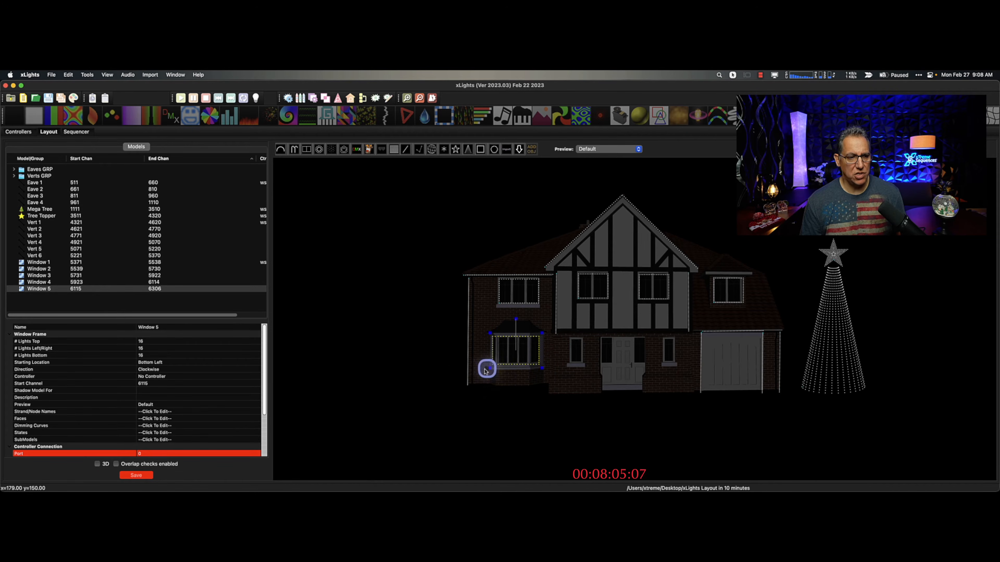
{"action": "left_click", "coordinate": [156, 342]}
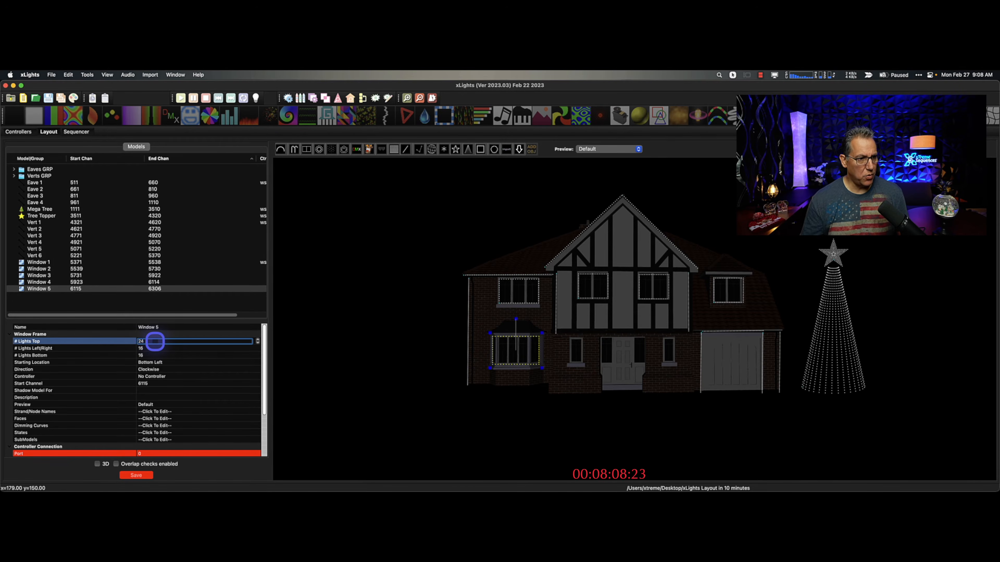
{"action": "left_click", "coordinate": [165, 350]}
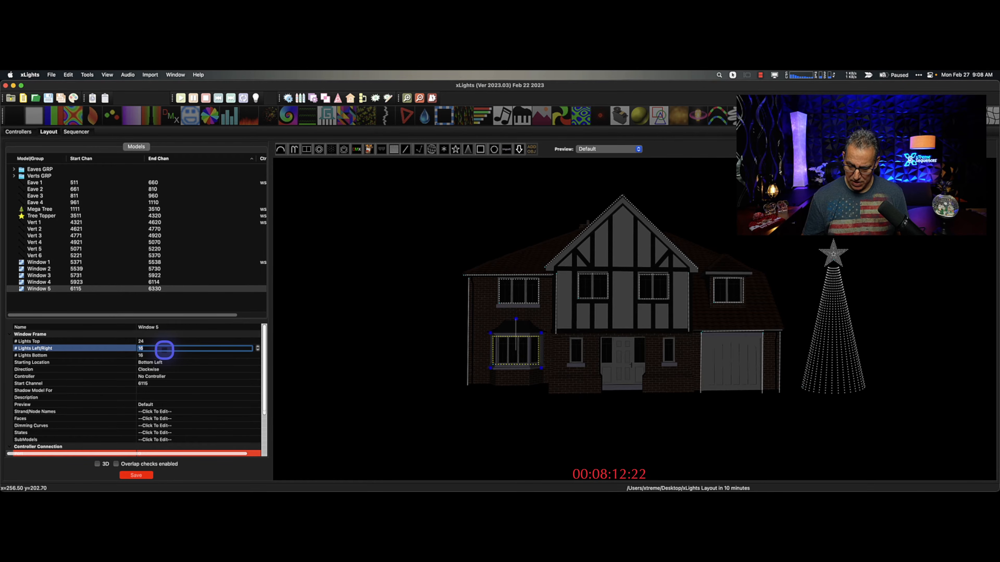
{"action": "type", "text": "18"}
{"action": "left_click", "coordinate": [156, 355]}
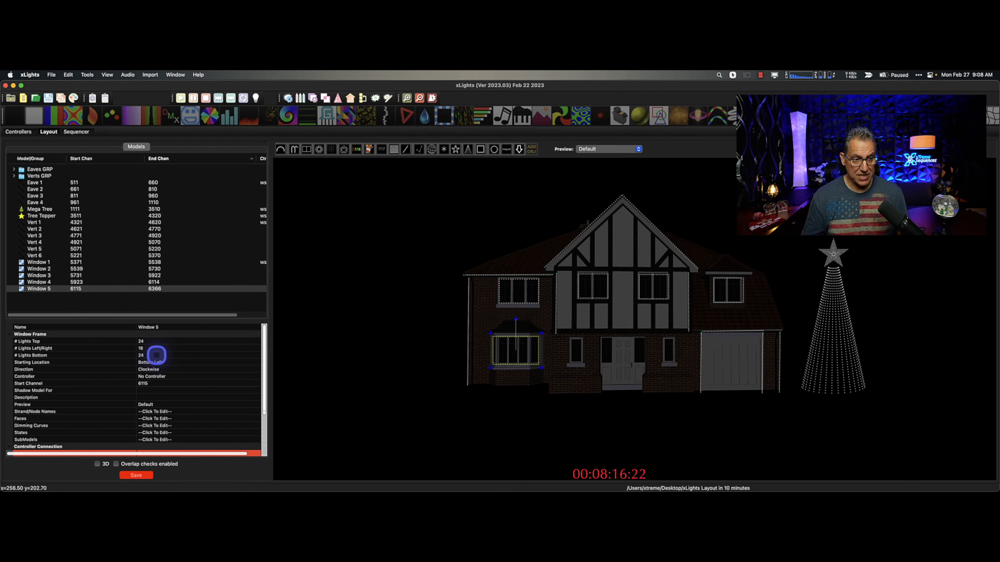
{"action": "left_click", "coordinate": [136, 475]}
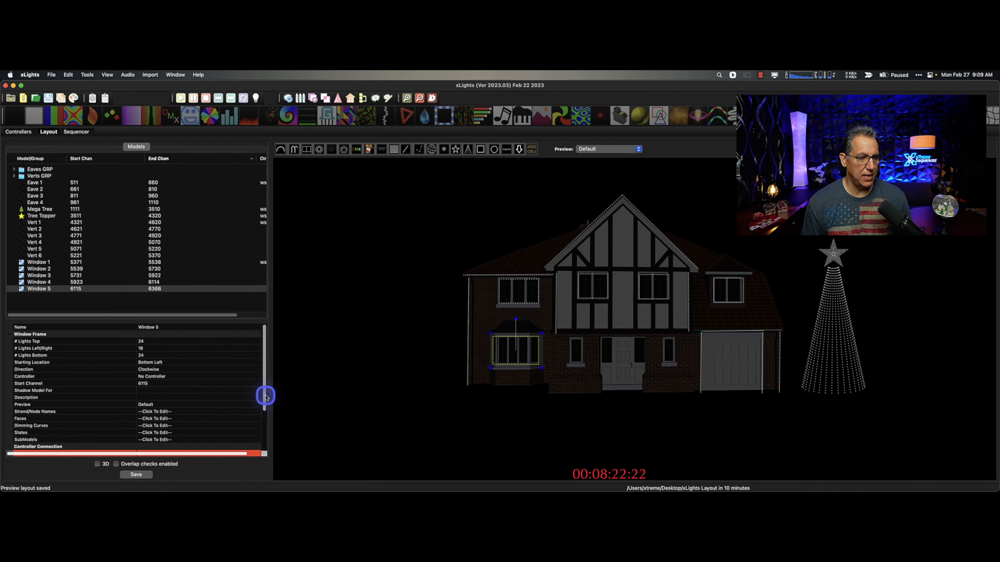
Set the bay window frame's width to 6 ft, save the layout, and deselect the frame.
{"action": "left_click", "coordinate": [261, 429]}
{"action": "left_click_drag", "start_coordinate": [261, 427], "coordinate": [261, 438]}
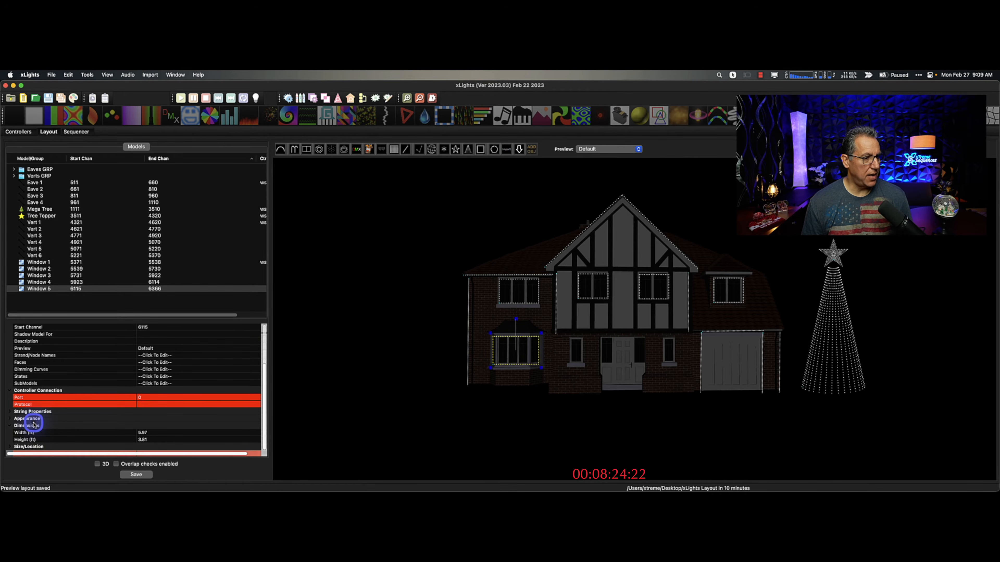
{"action": "left_click", "coordinate": [156, 434]}
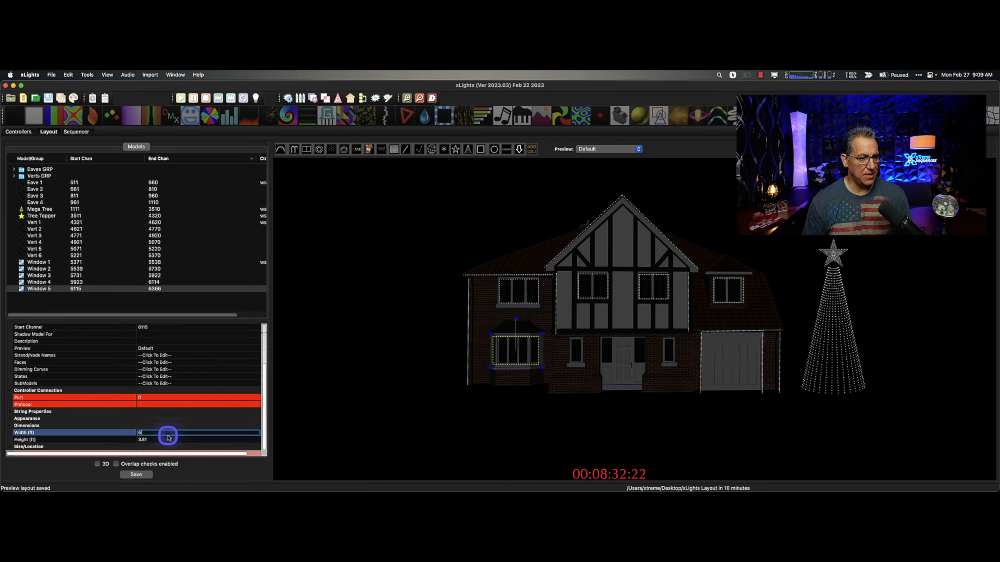
{"action": "key", "text": "Return"}
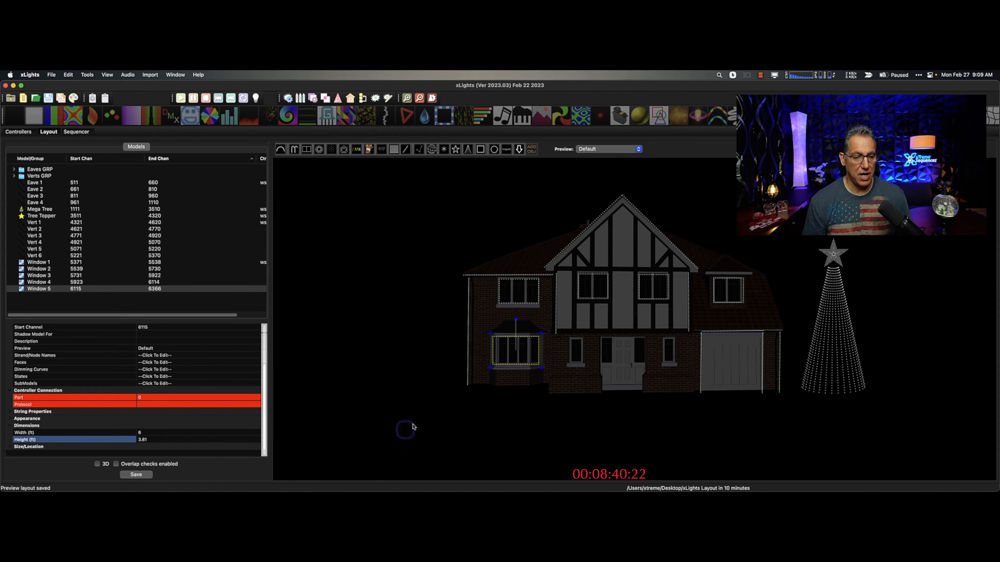
{"action": "left_click", "coordinate": [151, 474]}
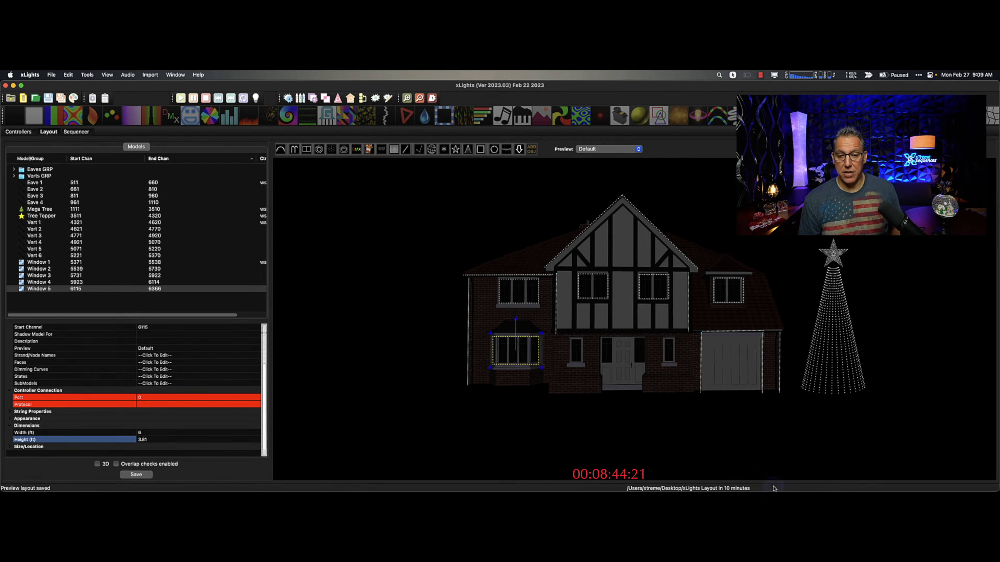
{"action": "left_click", "coordinate": [681, 440]}
Duplicate Window 1, fit the copy around the narrow window left of the front door, and deselect it.
{"action": "left_click", "coordinate": [510, 303]}
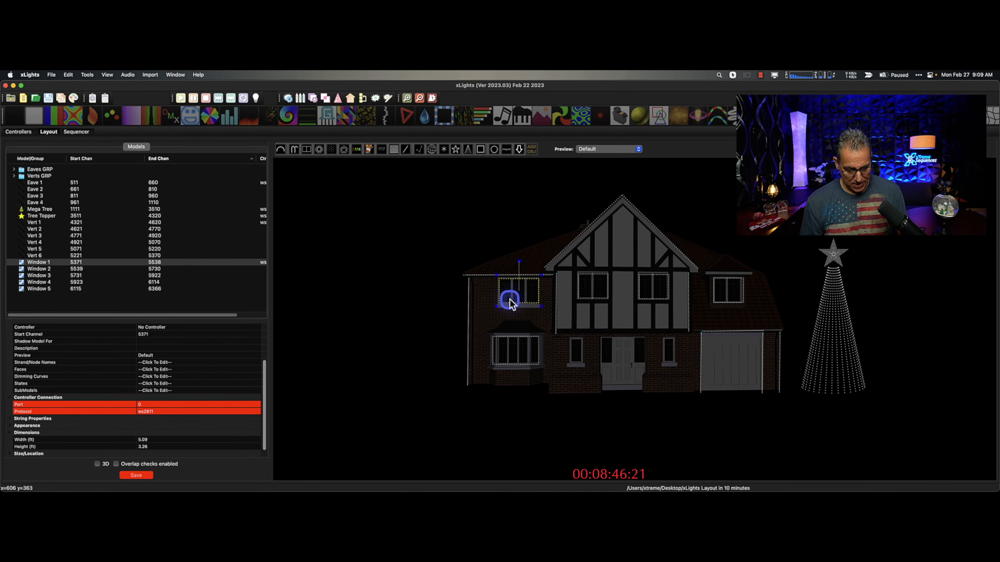
{"action": "key", "text": "ctrl+v"}
{"action": "left_click", "coordinate": [619, 379]}
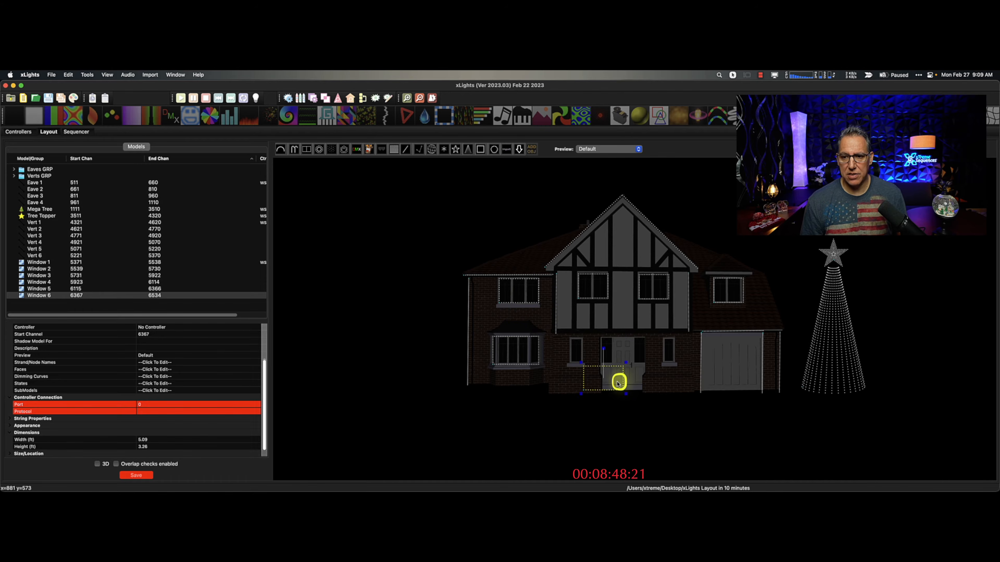
{"action": "left_click_drag", "start_coordinate": [619, 381], "coordinate": [585, 365]}
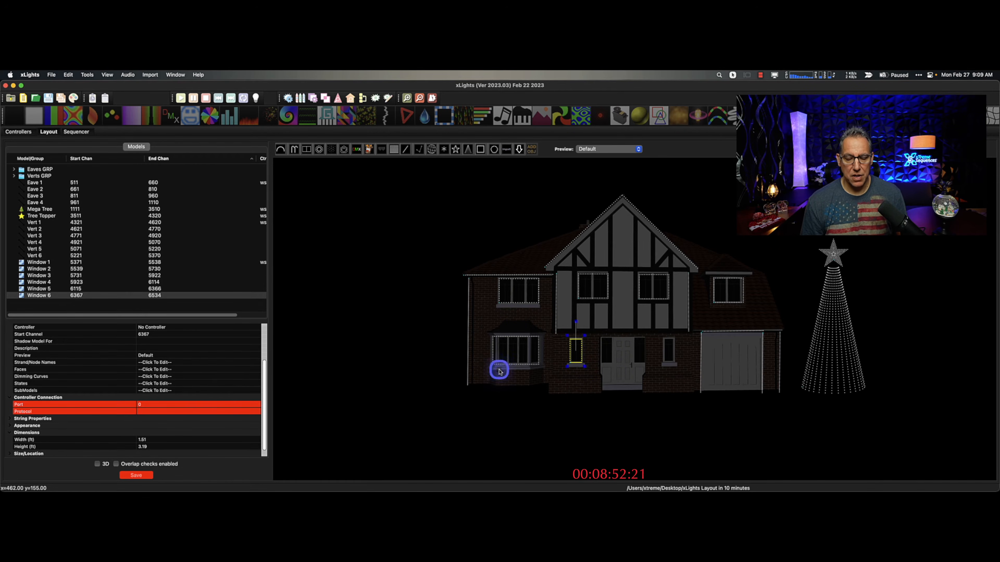
{"action": "left_click", "coordinate": [547, 418]}
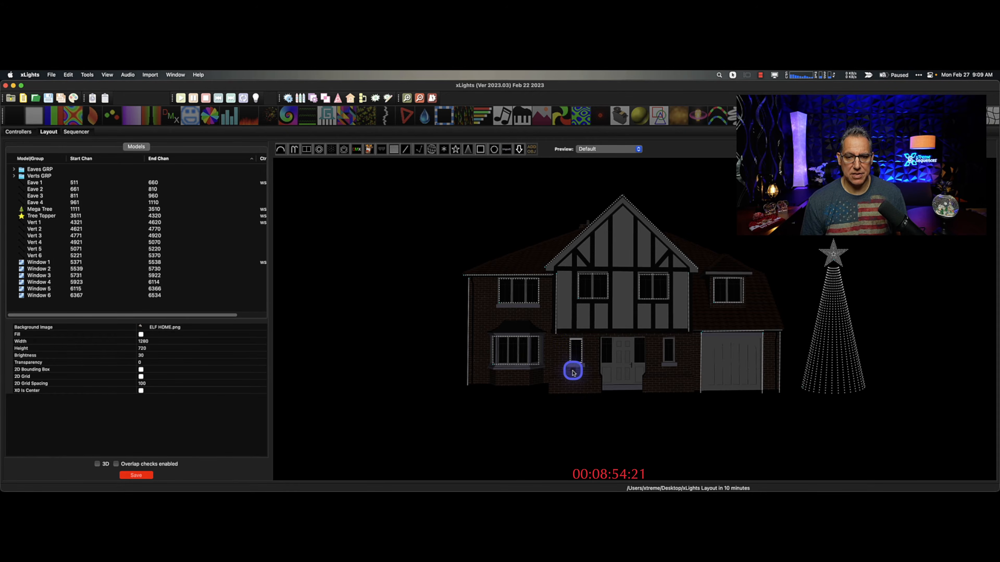
Set the top and bottom lights of the narrow window frame left of the front door to 10 each.
{"action": "left_click", "coordinate": [578, 353]}
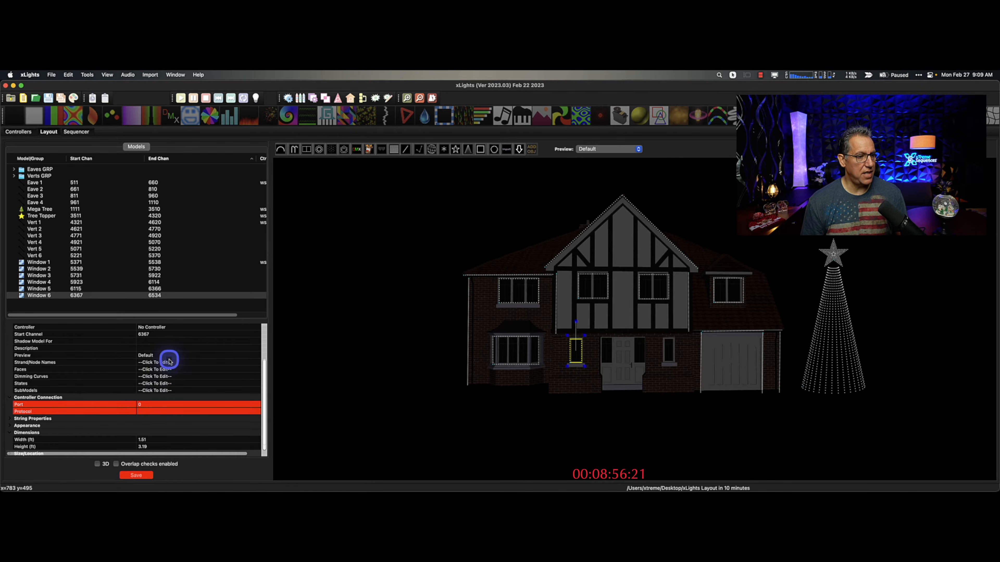
{"action": "left_click", "coordinate": [532, 410]}
{"action": "left_click", "coordinate": [576, 352]}
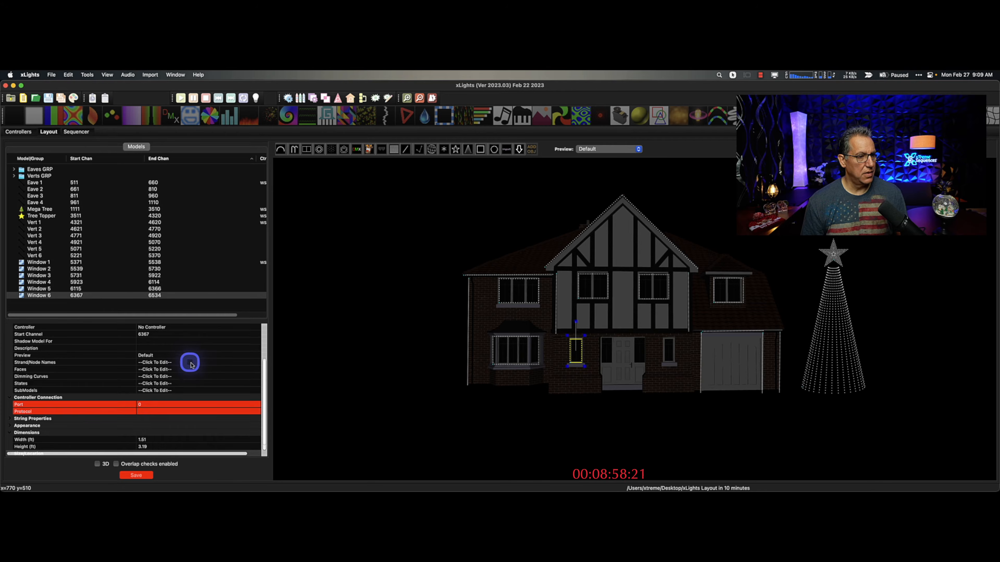
{"action": "scroll", "coordinate": [193, 346], "scroll_direction": "up", "scroll_amount": 5}
{"action": "left_click", "coordinate": [165, 342]}
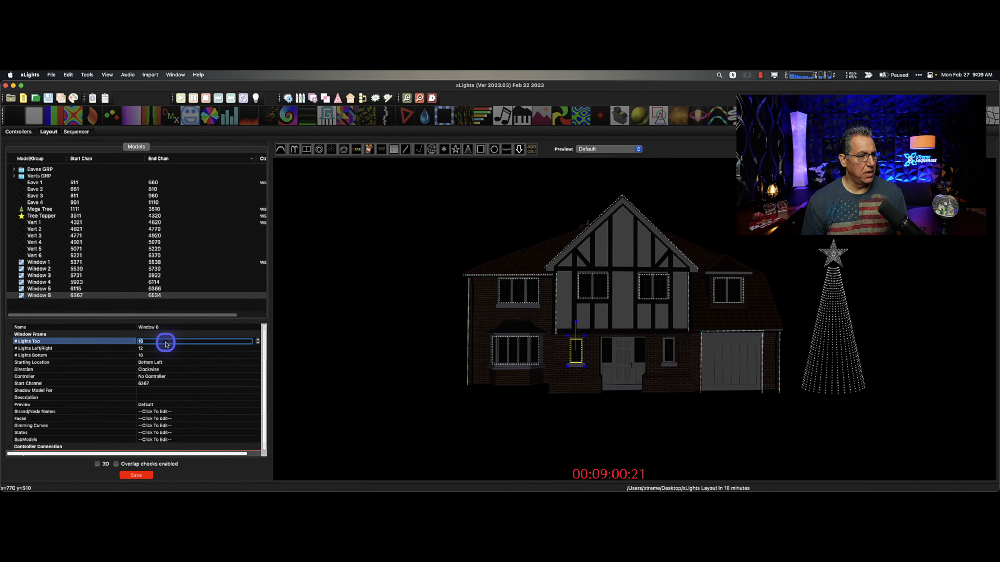
{"action": "left_click", "coordinate": [142, 356]}
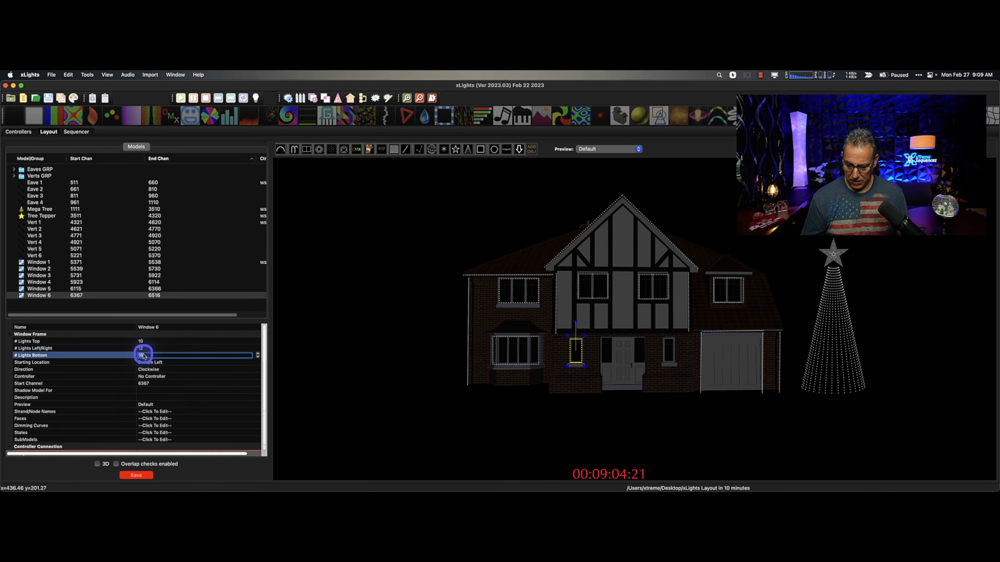
{"action": "type", "text": "10"}
{"action": "key", "text": "Return"}
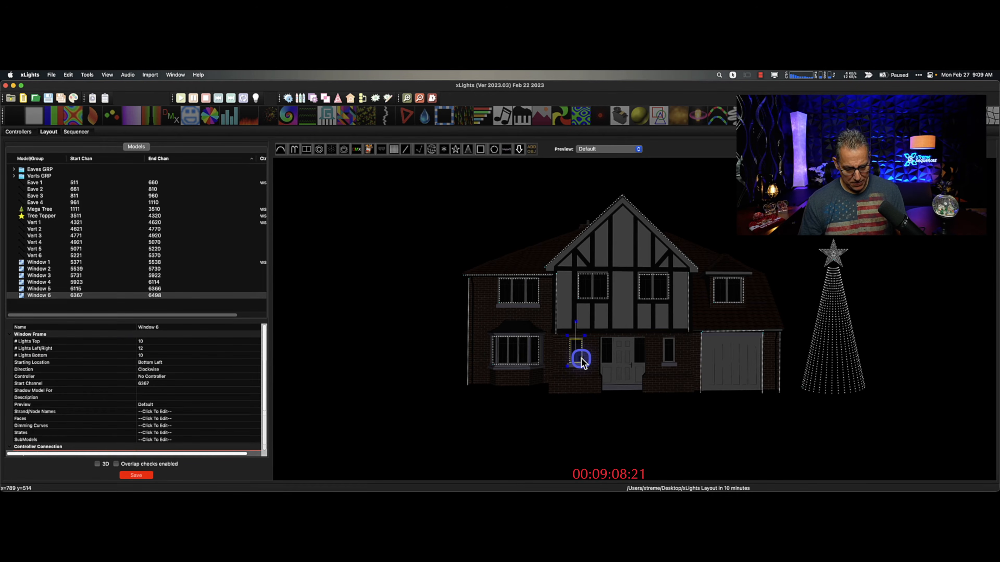
Paste a copy of the narrow frame, place it on the narrow window right of the front door, and deselect it.
{"action": "key", "text": "super+v"}
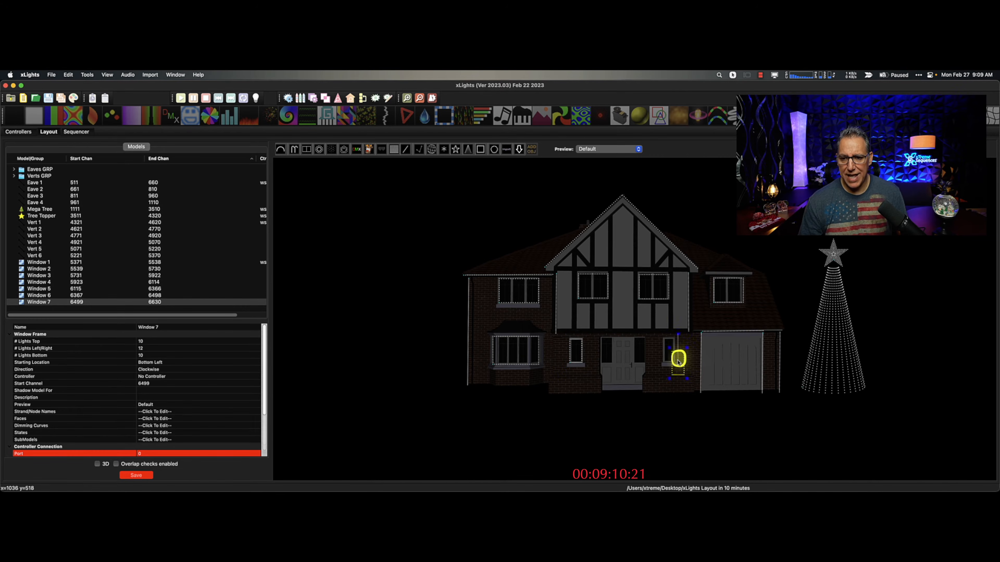
{"action": "left_click", "coordinate": [669, 349]}
{"action": "left_click", "coordinate": [655, 389]}
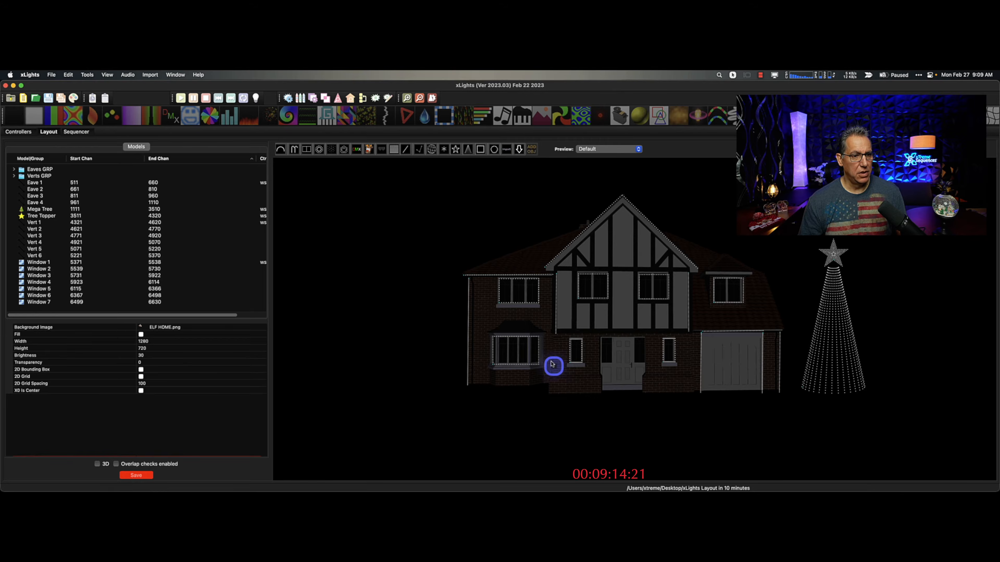
Select the models Window 1 to Window 7.
{"action": "left_click", "coordinate": [507, 296]}
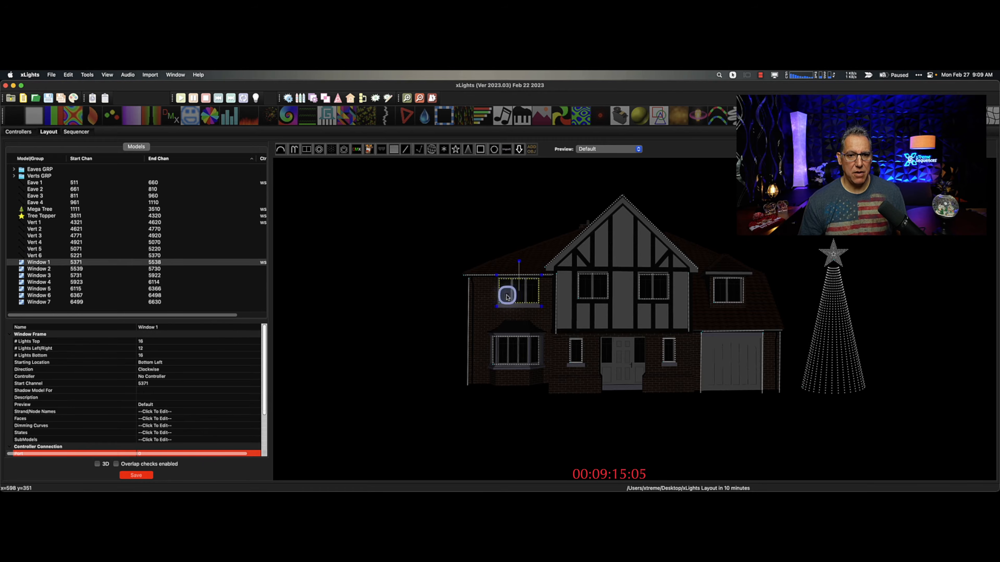
{"action": "left_click", "coordinate": [46, 303], "text": "shift"}
{"action": "right_click", "coordinate": [63, 297]}
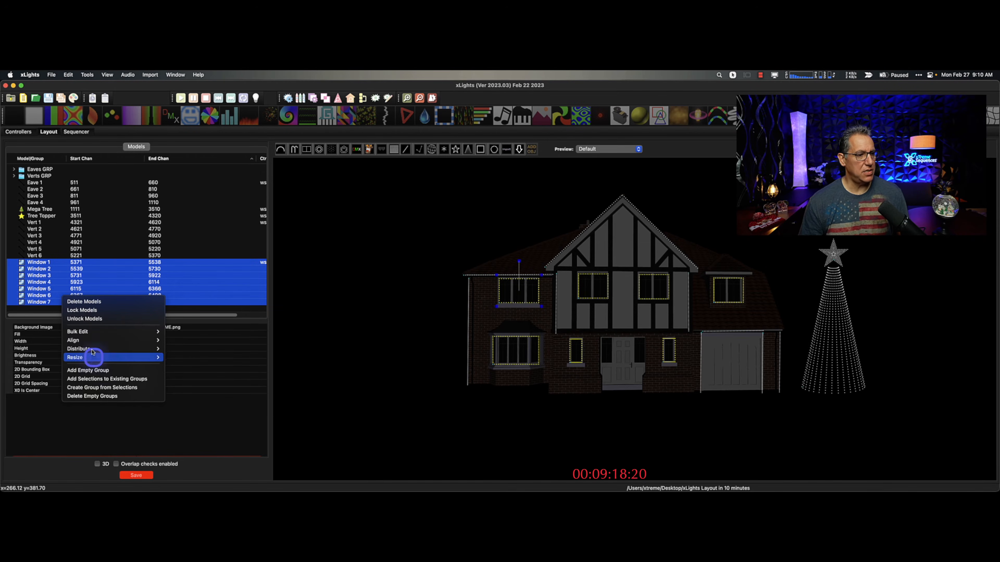
{"action": "left_click", "coordinate": [99, 379]}
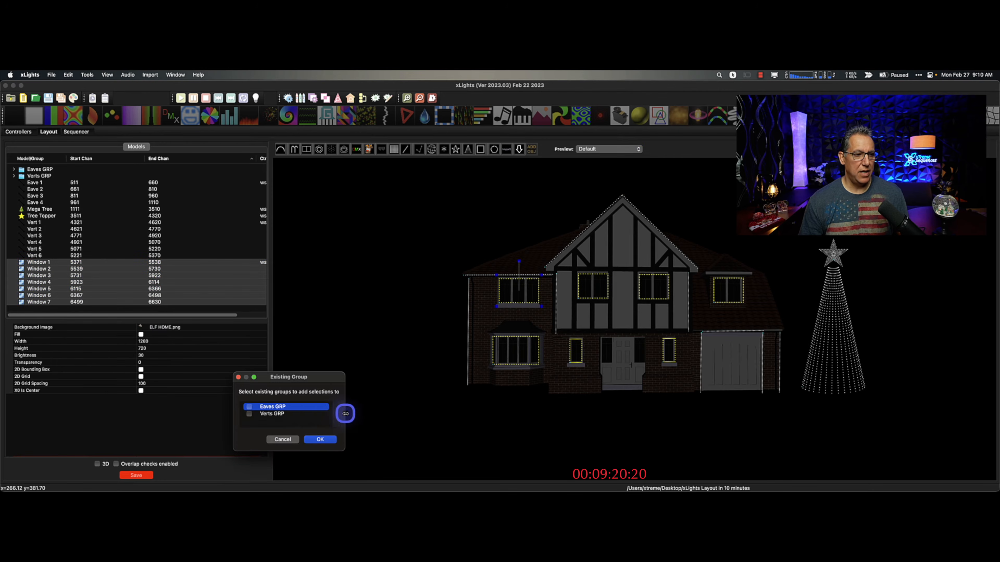
{"action": "left_click", "coordinate": [283, 439]}
Create a group named Windows GRP from the selected window models and save the layout.
{"action": "right_click", "coordinate": [84, 282]}
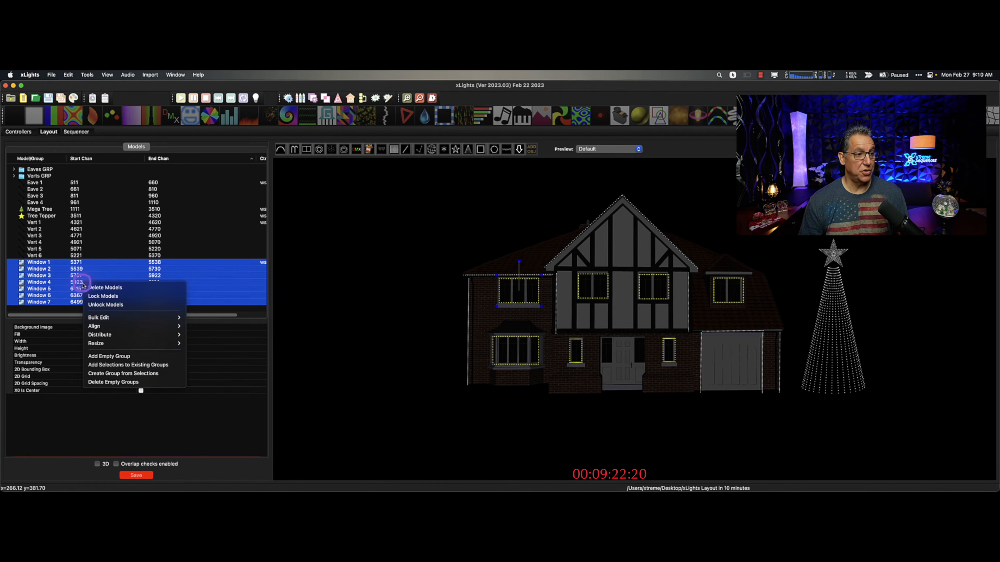
{"action": "left_click", "coordinate": [151, 372]}
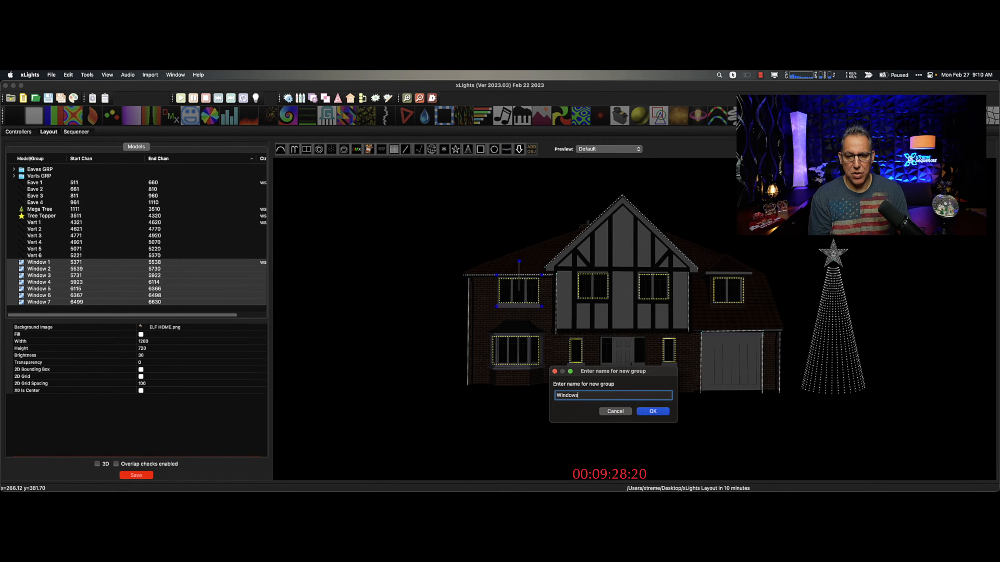
{"action": "key", "text": "Return"}
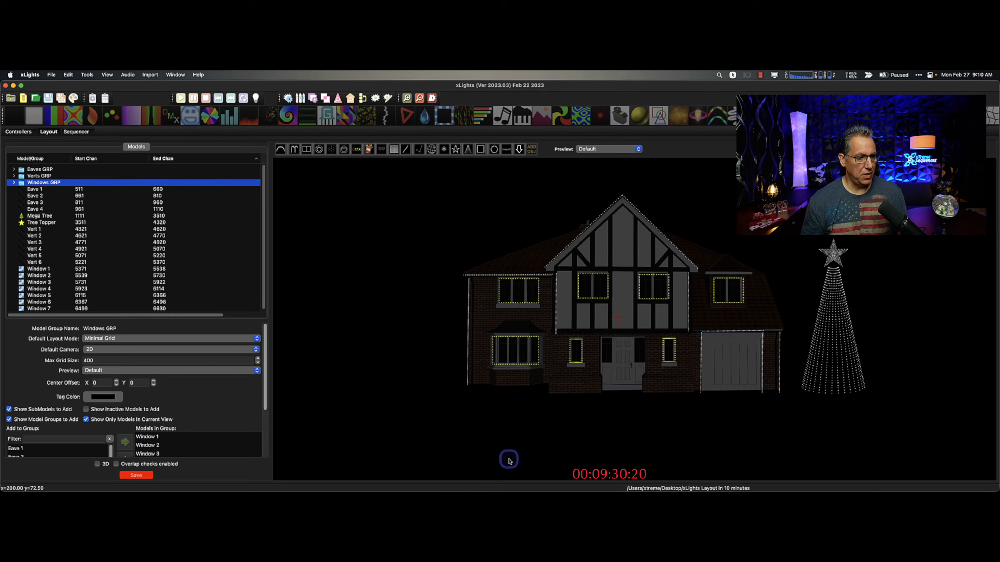
{"action": "left_click", "coordinate": [133, 475]}
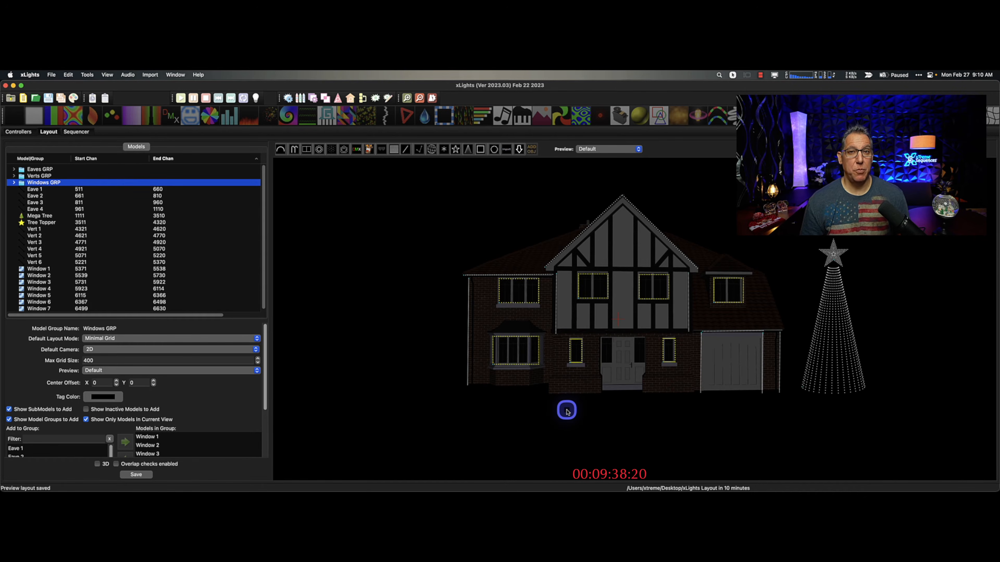
{"action": "left_click", "coordinate": [501, 209]}
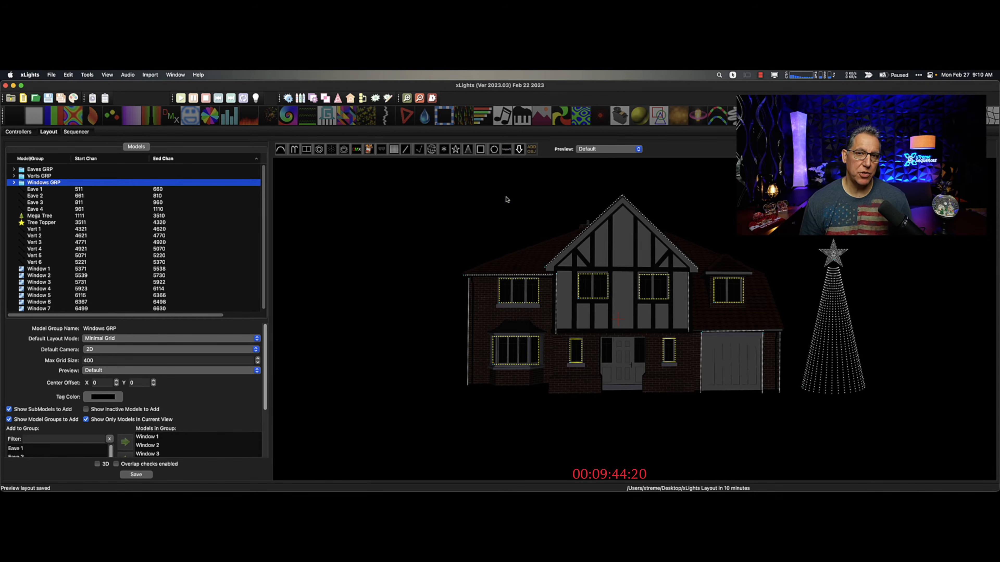
{"action": "left_click", "coordinate": [519, 150]}
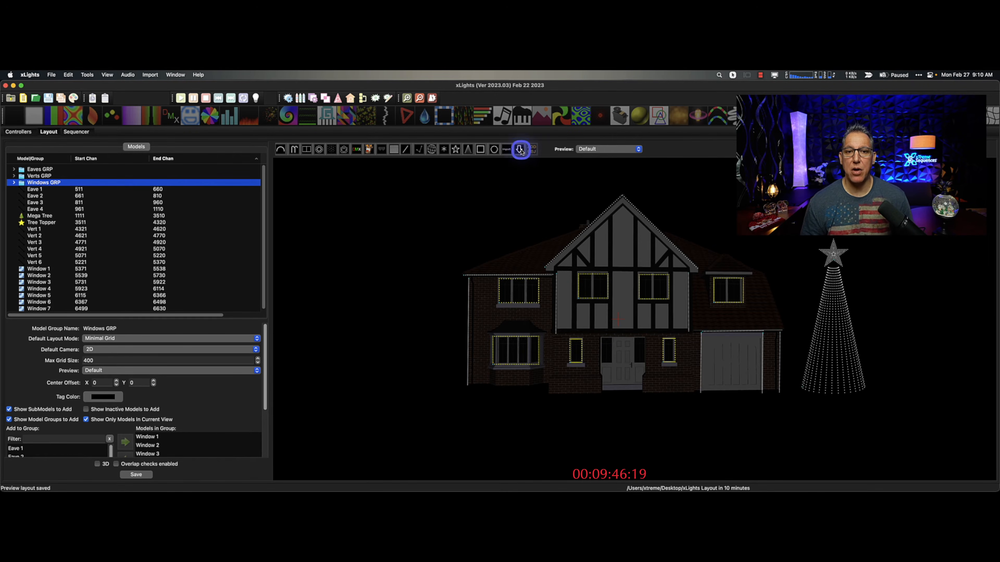
{"action": "left_click", "coordinate": [519, 150]}
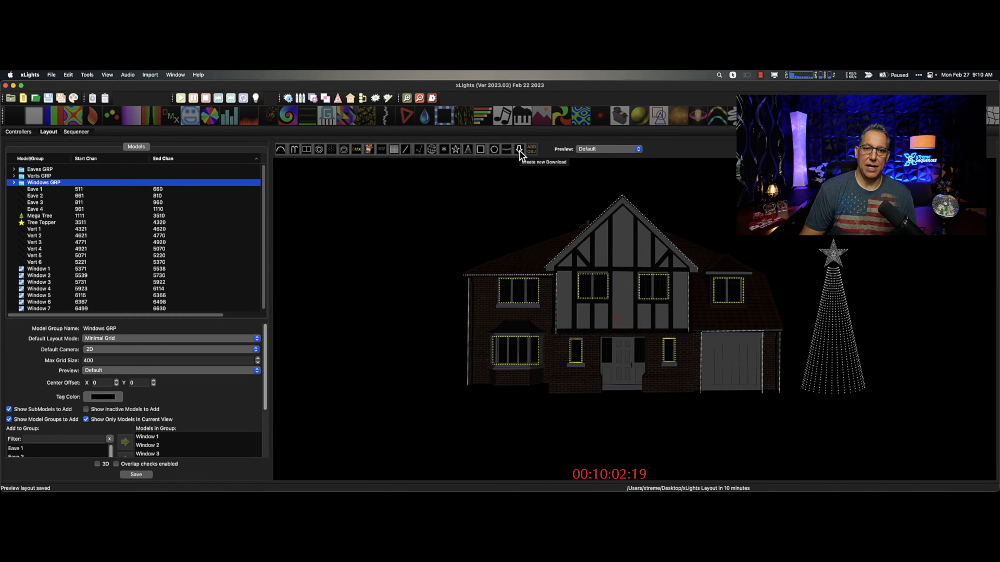
Import GE Flake A1.xmodel from xLights Layout in 10 minutes/Models, enlarge it slightly, and place it at the left end of the wall above the bay window.
{"action": "left_click", "coordinate": [506, 153]}
{"action": "left_click", "coordinate": [505, 152]}
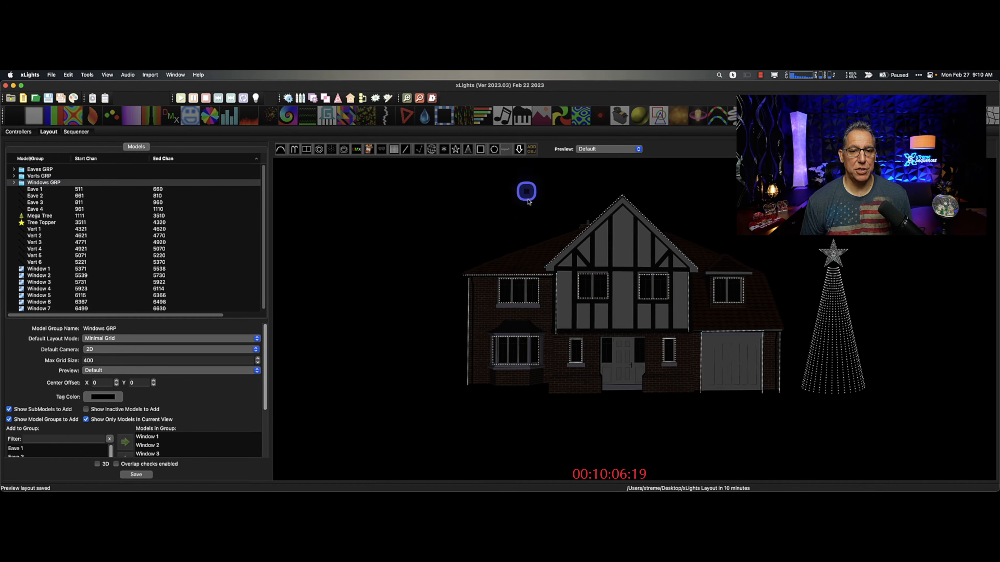
{"action": "left_click_drag", "start_coordinate": [486, 224], "coordinate": [499, 246]}
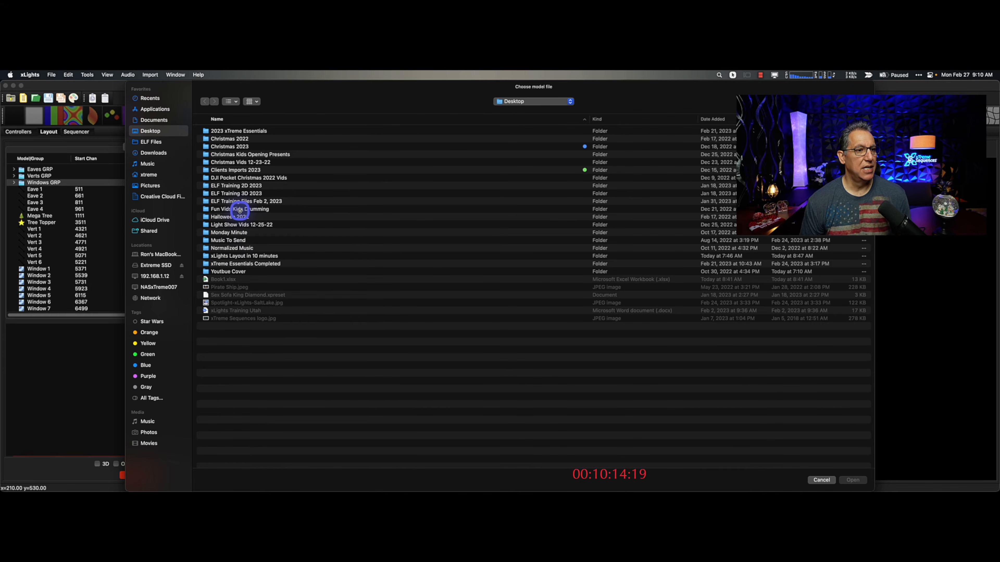
{"action": "double_click", "coordinate": [228, 256]}
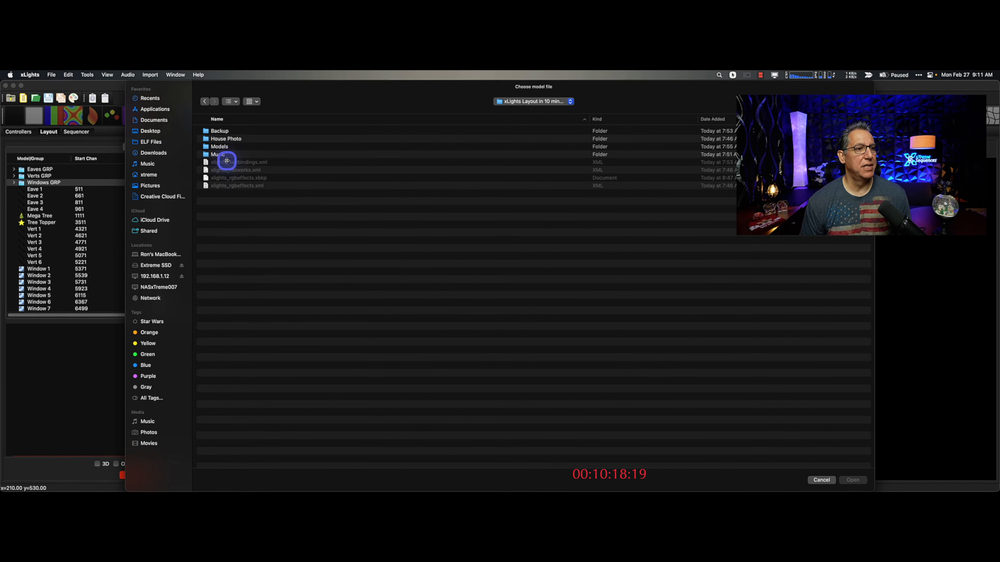
{"action": "double_click", "coordinate": [224, 146]}
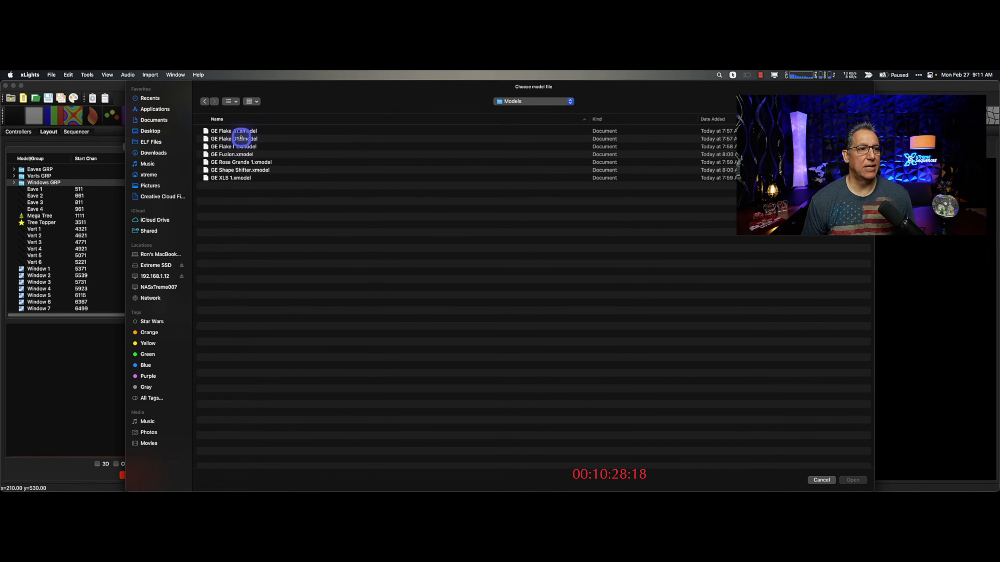
{"action": "left_click", "coordinate": [238, 131]}
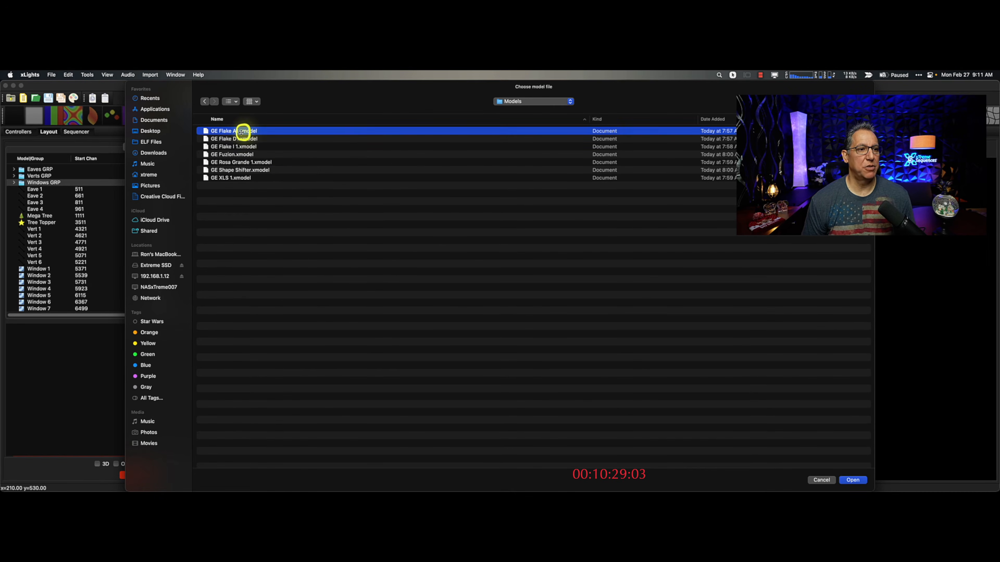
{"action": "left_click", "coordinate": [852, 480]}
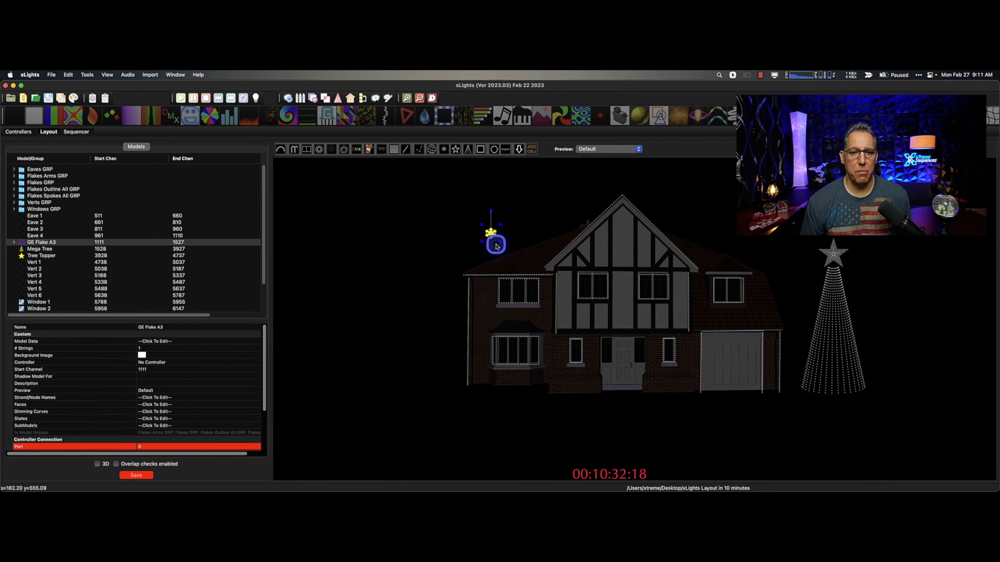
{"action": "left_click_drag", "start_coordinate": [499, 241], "coordinate": [508, 249]}
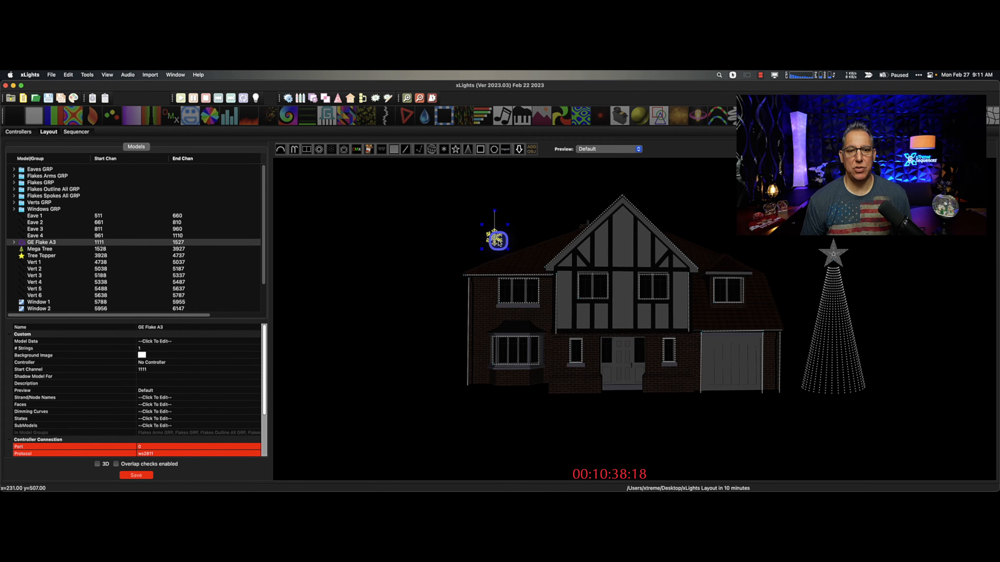
{"action": "left_click_drag", "start_coordinate": [499, 243], "coordinate": [492, 320]}
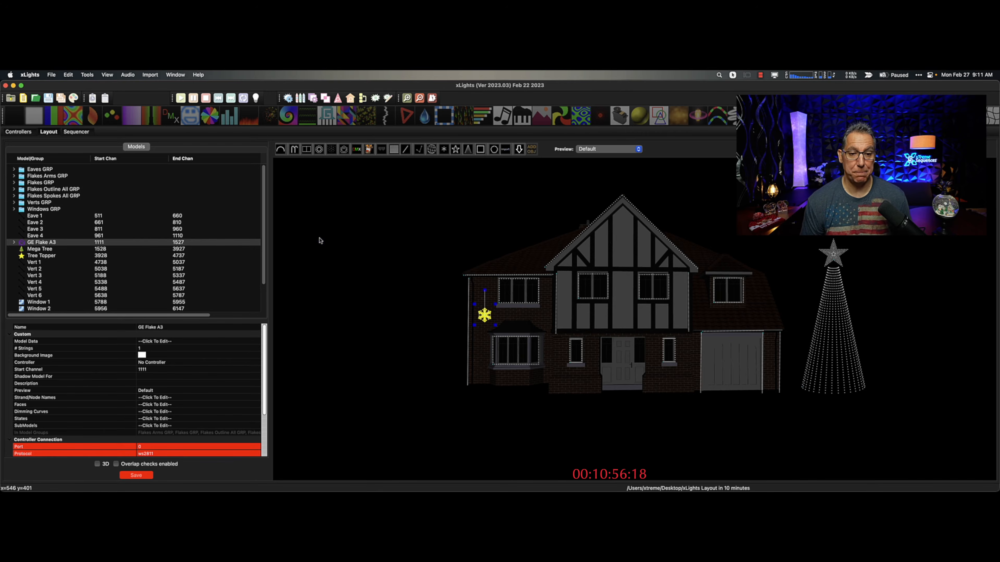
Import GE Flake A1.xmodel again, add it to the existing groups, and place it at the right end of the wall above the bay window.
{"action": "left_click", "coordinate": [504, 150]}
{"action": "left_click_drag", "start_coordinate": [504, 214], "coordinate": [529, 238]}
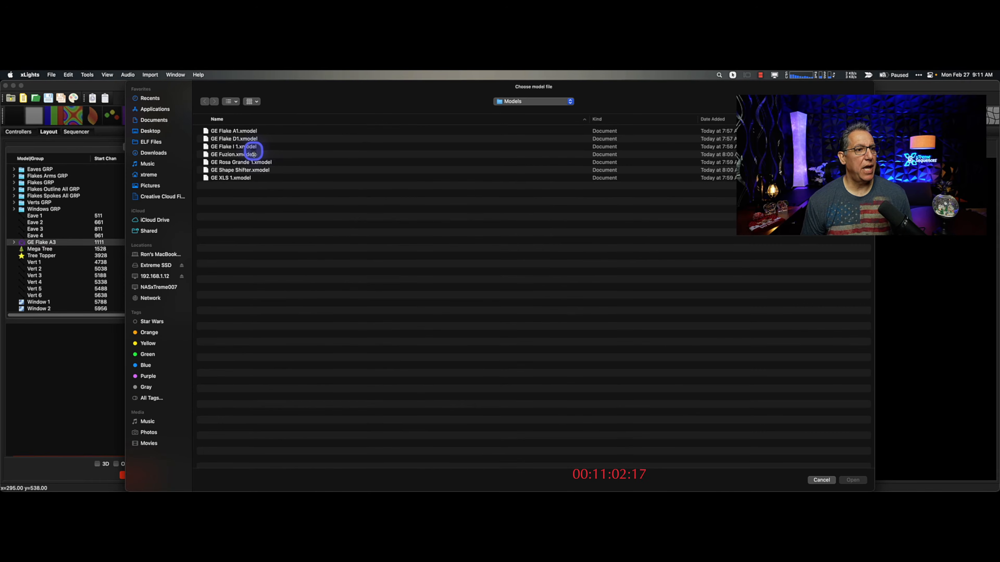
{"action": "left_click", "coordinate": [250, 134]}
{"action": "left_click", "coordinate": [862, 480]}
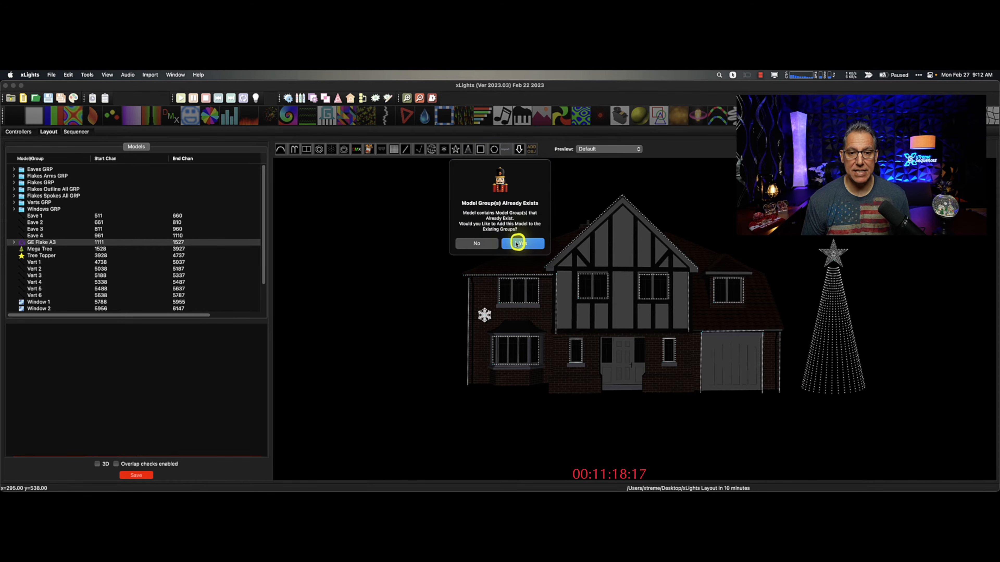
{"action": "left_click", "coordinate": [521, 241]}
{"action": "left_click_drag", "start_coordinate": [521, 232], "coordinate": [554, 325]}
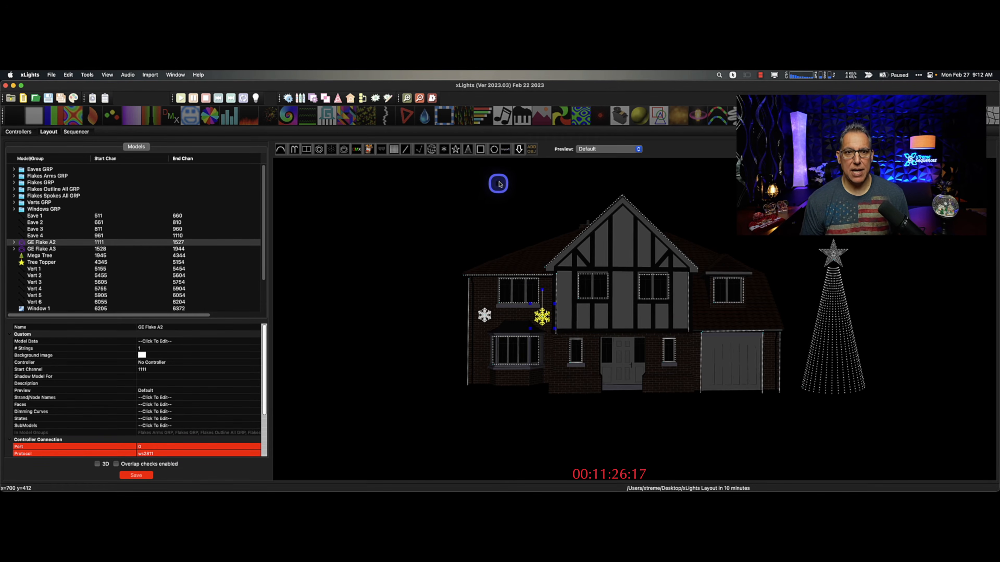
Import GE Flake D1.xmodel, add it to the existing groups, and place it above the garage door's left edge.
{"action": "left_click", "coordinate": [504, 154]}
{"action": "left_click", "coordinate": [509, 237]}
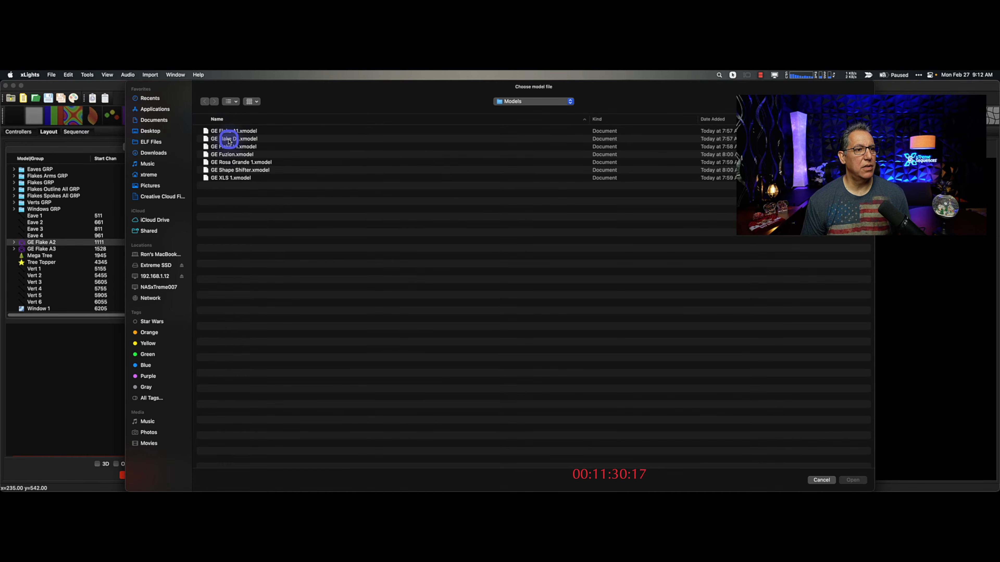
{"action": "double_click", "coordinate": [228, 141]}
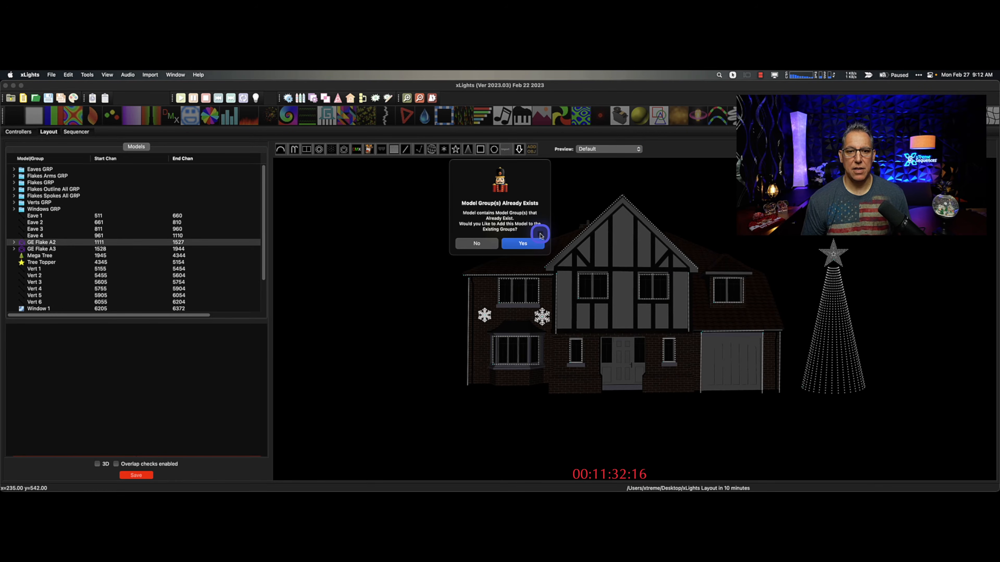
{"action": "left_click", "coordinate": [524, 244]}
{"action": "left_click_drag", "start_coordinate": [503, 231], "coordinate": [707, 318]}
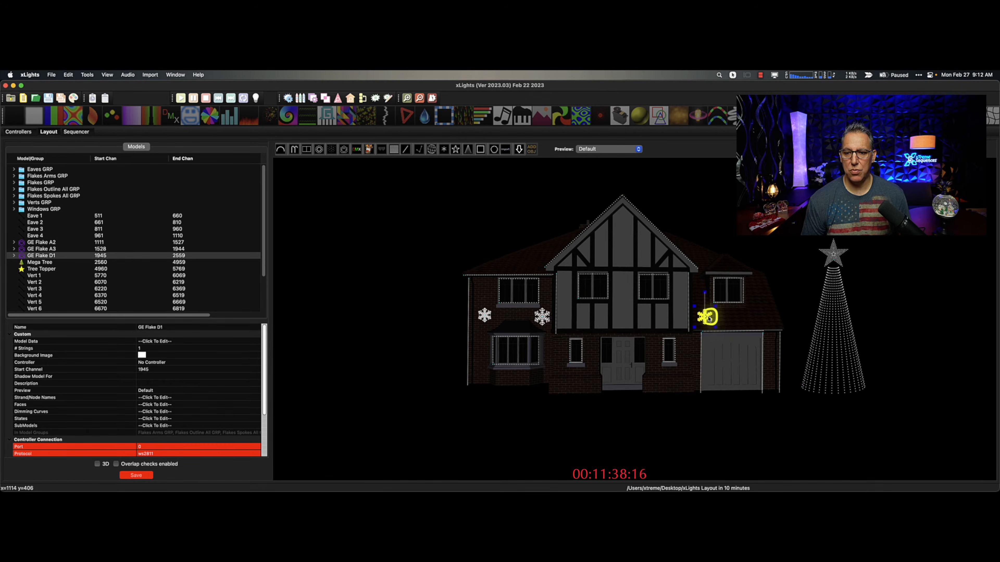
Import a second GE Flake D1.xmodel, add it to the existing groups, and place it above the middle of the garage door.
{"action": "left_click", "coordinate": [507, 150]}
{"action": "left_click_drag", "start_coordinate": [512, 195], "coordinate": [541, 217]}
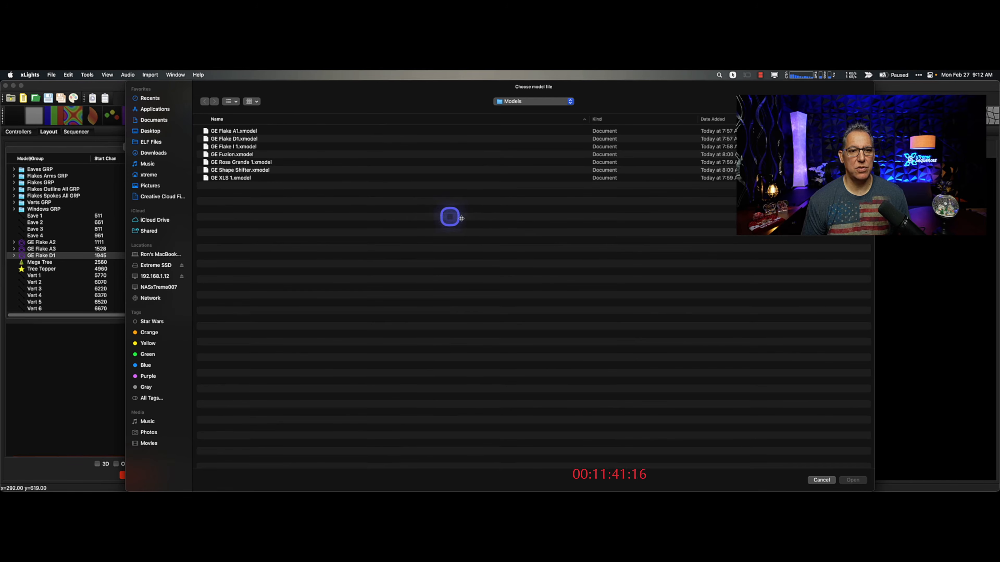
{"action": "double_click", "coordinate": [242, 140]}
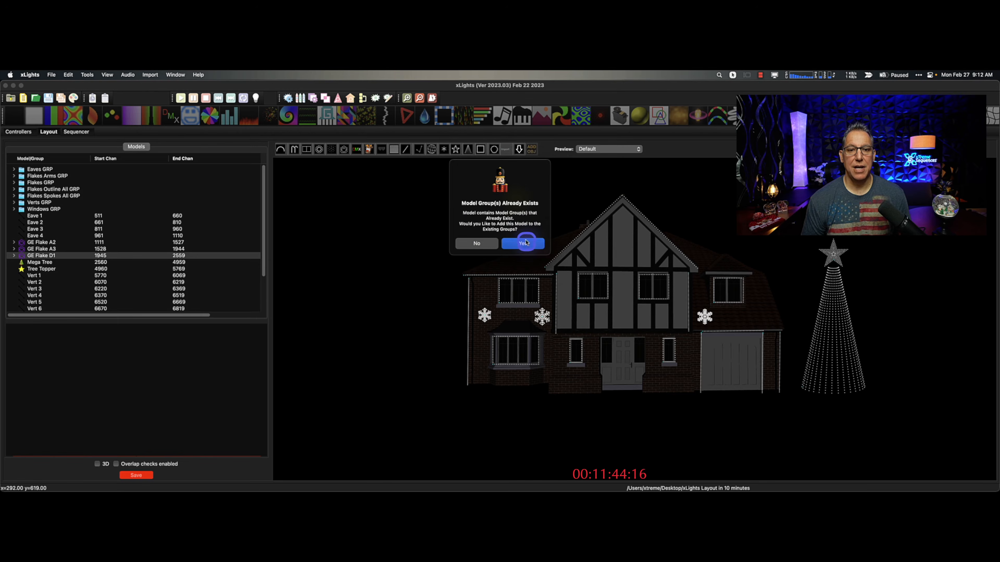
{"action": "left_click", "coordinate": [536, 247]}
{"action": "left_click_drag", "start_coordinate": [520, 206], "coordinate": [737, 322]}
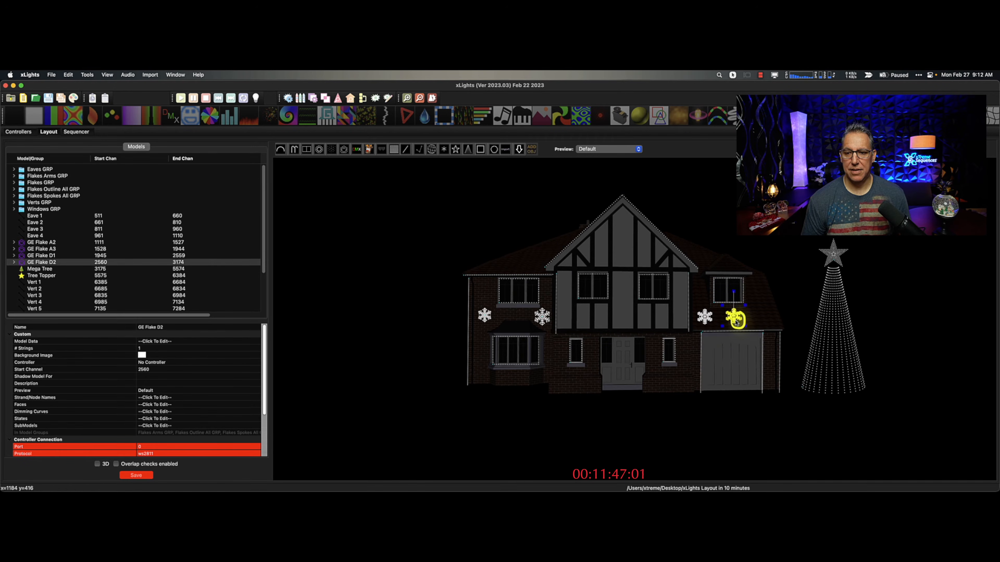
Import GE Flake I 1.xmodel, add it to the existing groups, and place it between the left narrow window and the front door.
{"action": "left_click", "coordinate": [513, 150]}
{"action": "left_click_drag", "start_coordinate": [494, 213], "coordinate": [519, 230]}
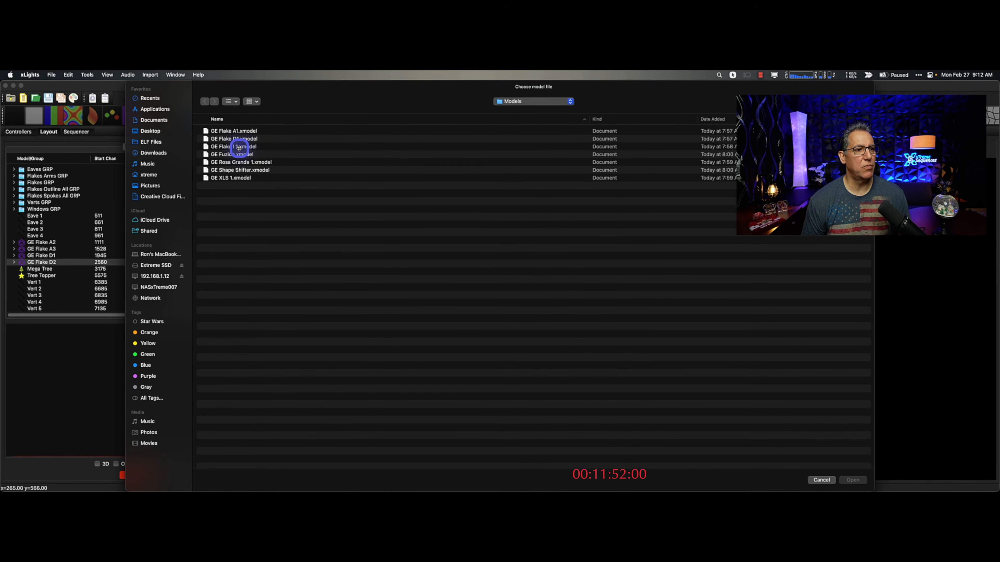
{"action": "double_click", "coordinate": [239, 149]}
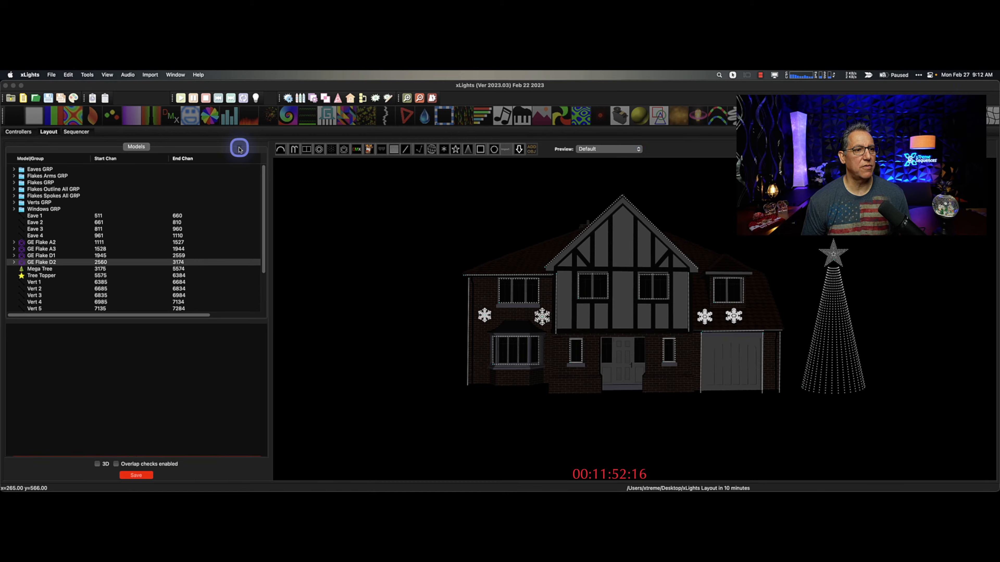
{"action": "left_click", "coordinate": [538, 249]}
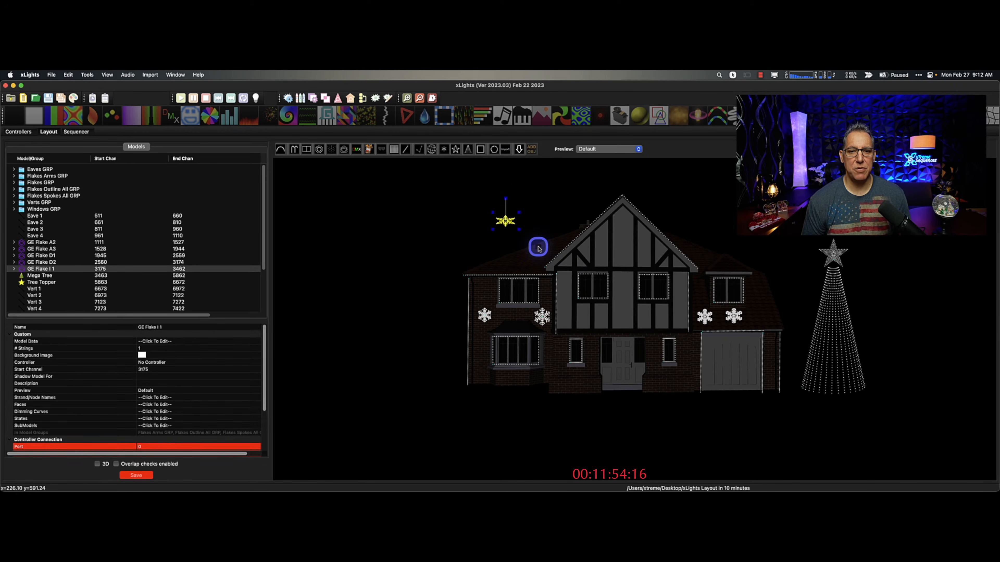
{"action": "left_click_drag", "start_coordinate": [519, 228], "coordinate": [595, 351]}
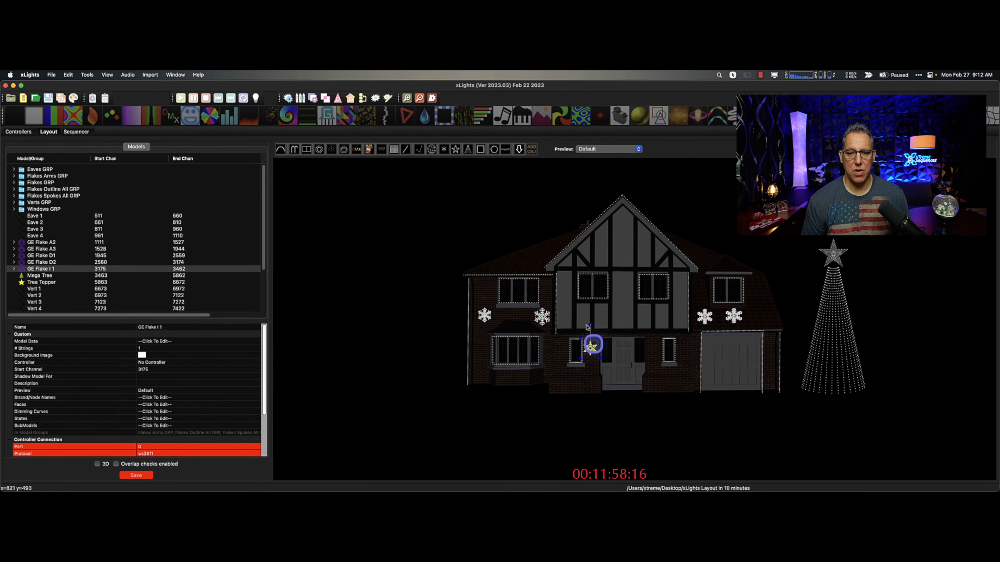
Import a second GE Flake I 1.xmodel into the existing groups, place it between the front door and the right narrow window, and deselect it.
{"action": "left_click", "coordinate": [505, 149]}
{"action": "left_click_drag", "start_coordinate": [494, 190], "coordinate": [509, 210]}
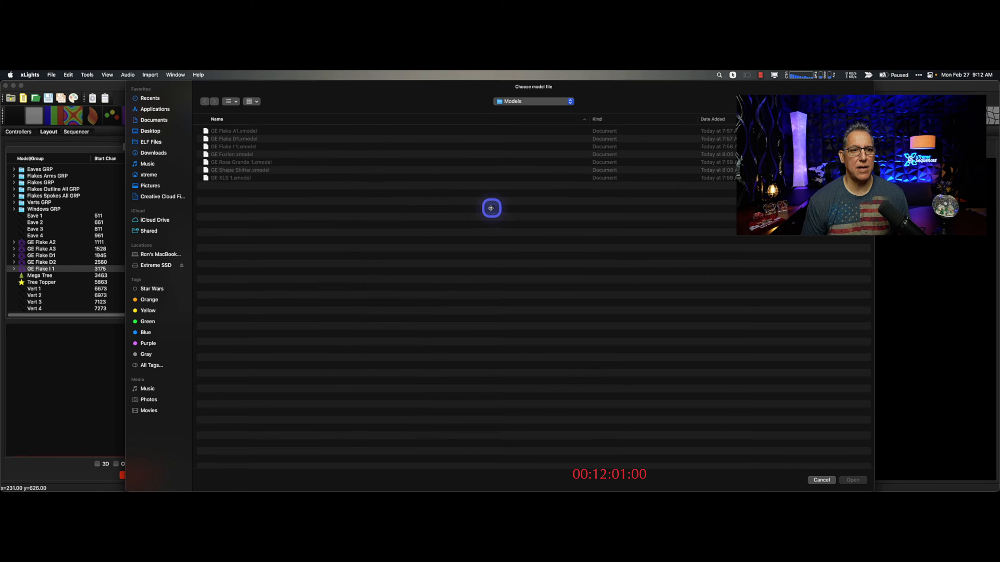
{"action": "double_click", "coordinate": [236, 146]}
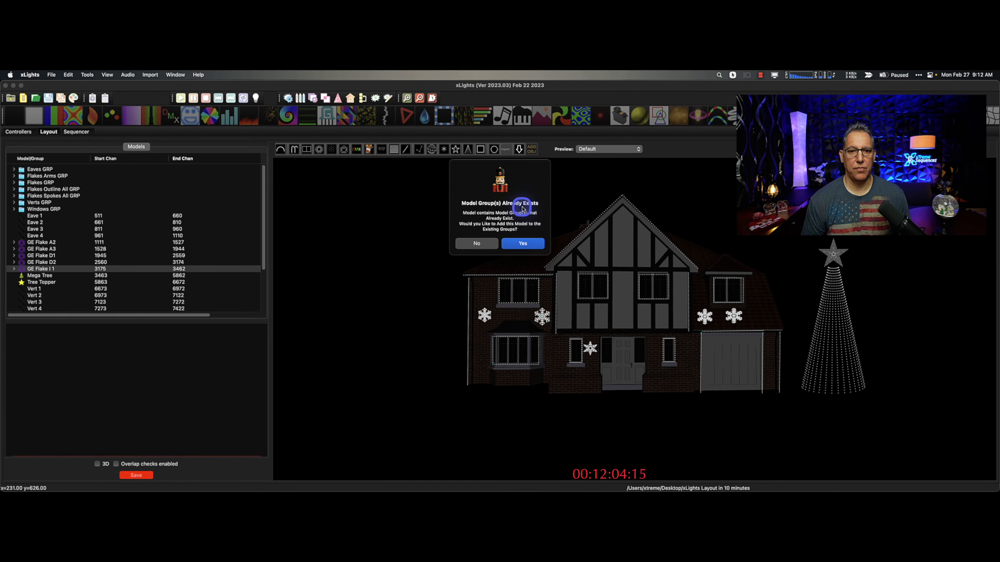
{"action": "left_click", "coordinate": [532, 244]}
{"action": "left_click_drag", "start_coordinate": [507, 201], "coordinate": [652, 352]}
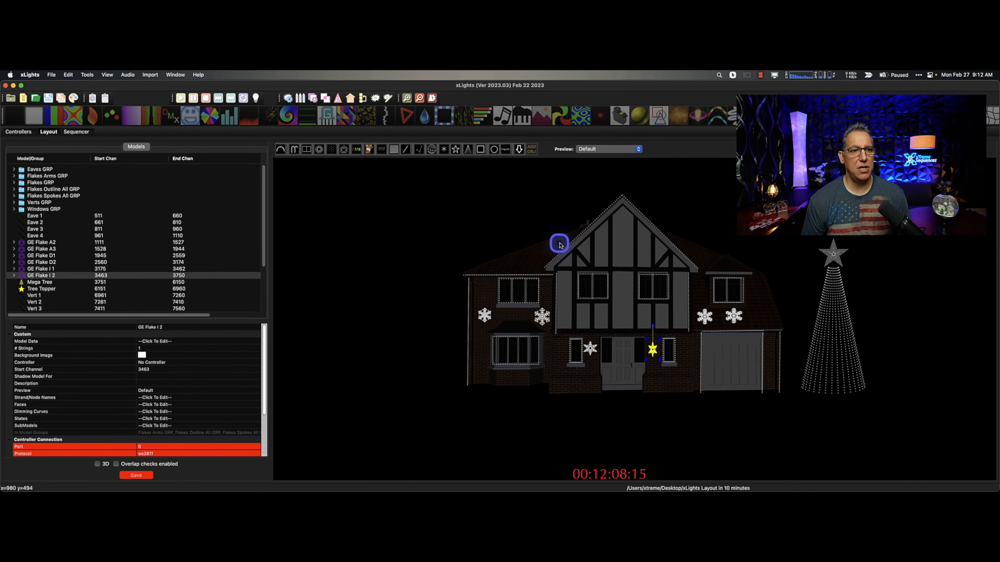
{"action": "left_click", "coordinate": [506, 208]}
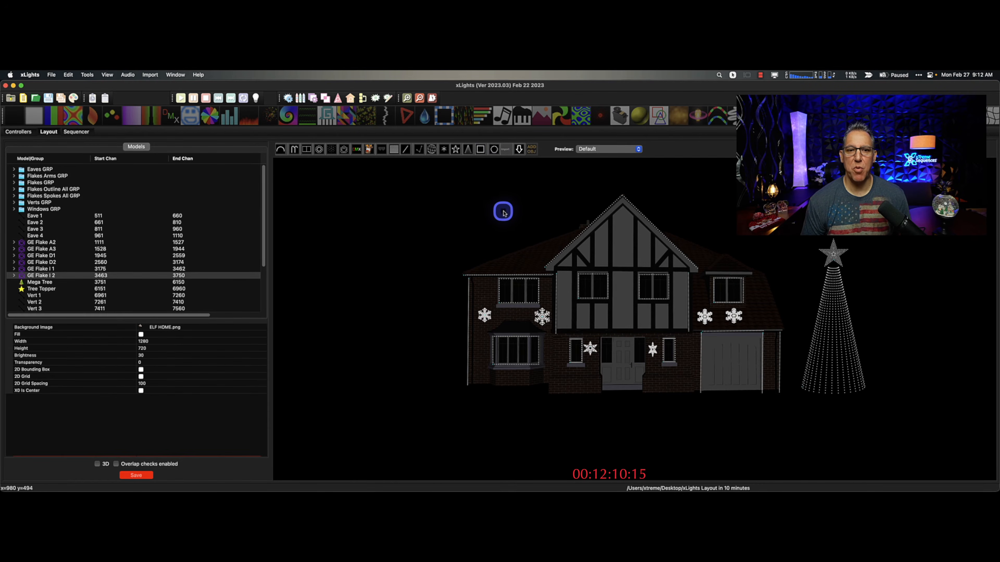
Import GE Fuzion.xmodel into the empty area above the left part of the roof.
{"action": "left_click", "coordinate": [520, 221]}
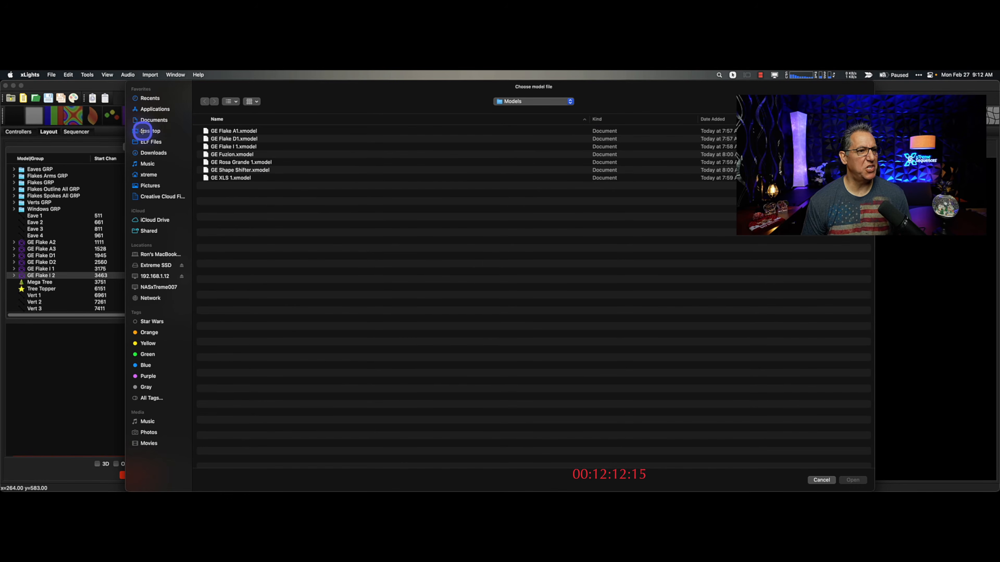
{"action": "left_click", "coordinate": [239, 155]}
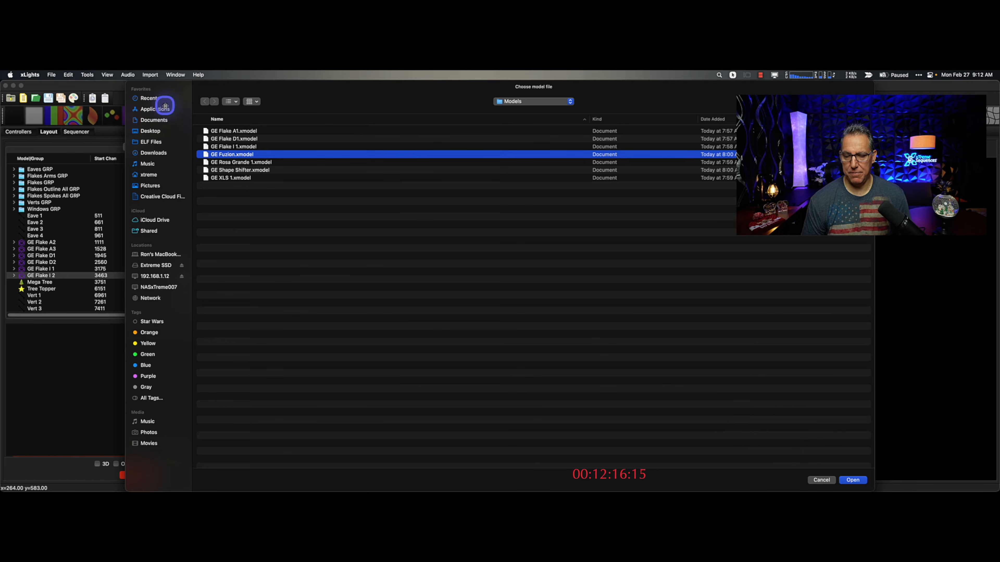
{"action": "double_click", "coordinate": [232, 154]}
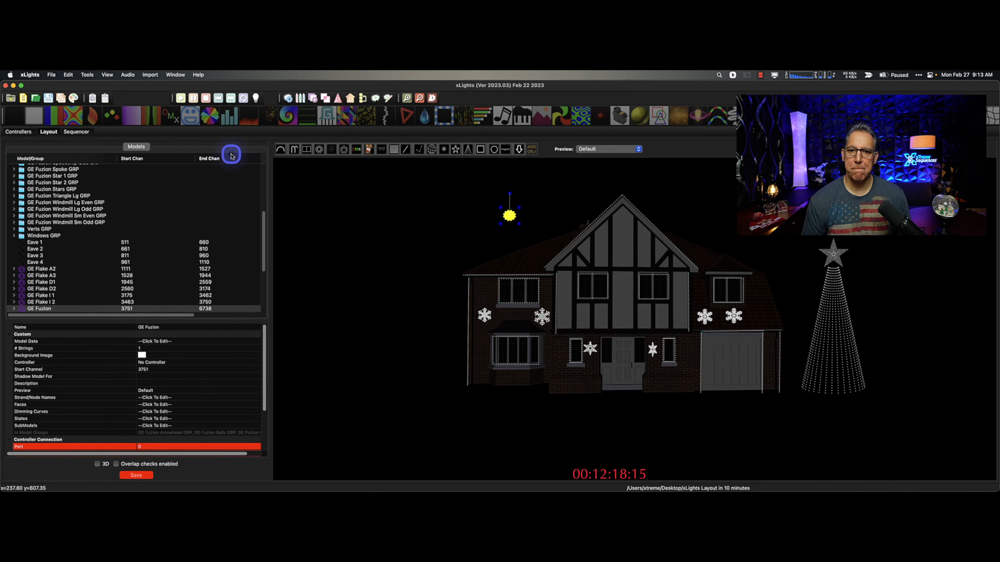
Resize the GE Fuzion prop to about 3.4 ft wide by 3 ft high and place it below the gable's left window.
{"action": "left_click_drag", "start_coordinate": [519, 227], "coordinate": [536, 239]}
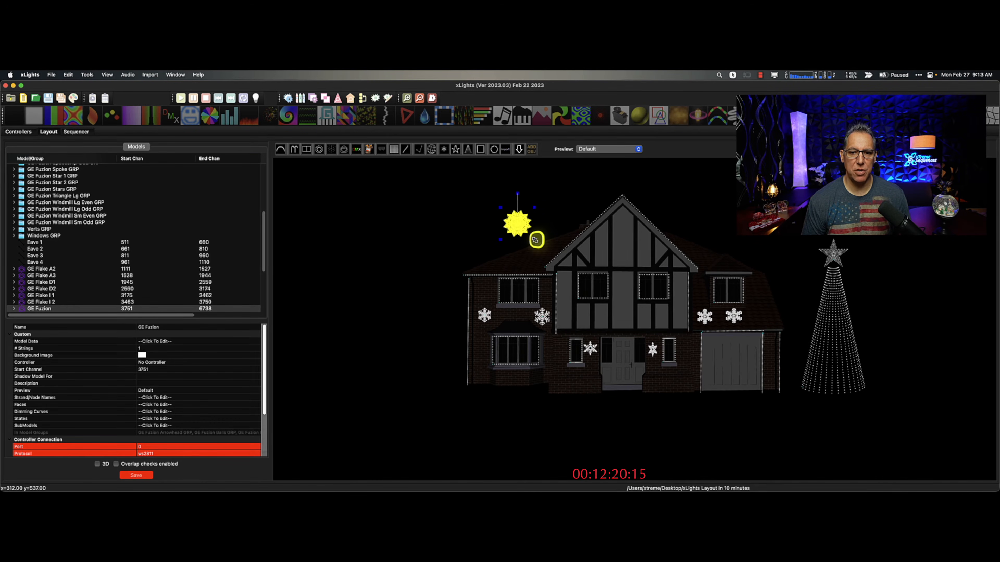
{"action": "left_click", "coordinate": [516, 225]}
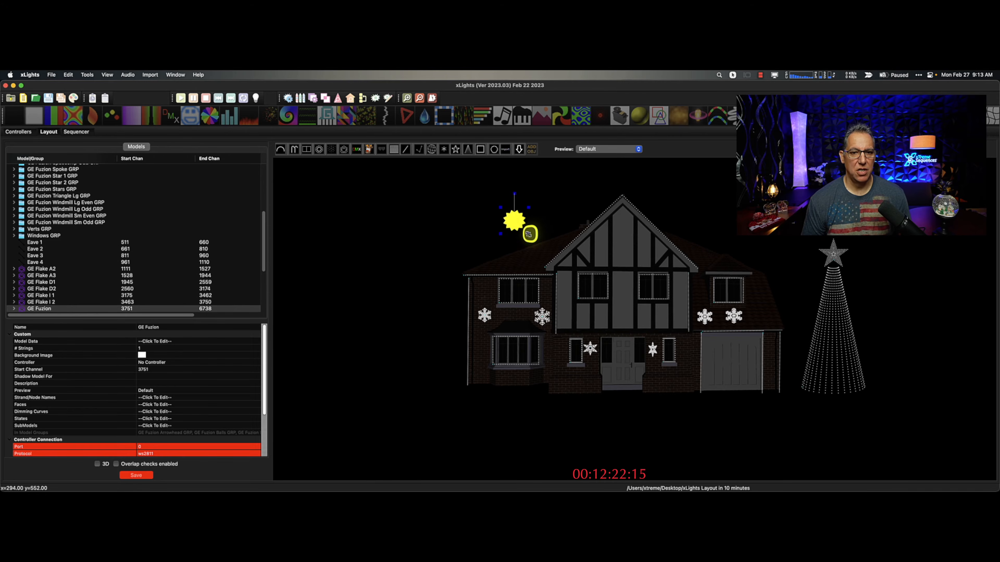
{"action": "left_click_drag", "start_coordinate": [516, 224], "coordinate": [603, 330]}
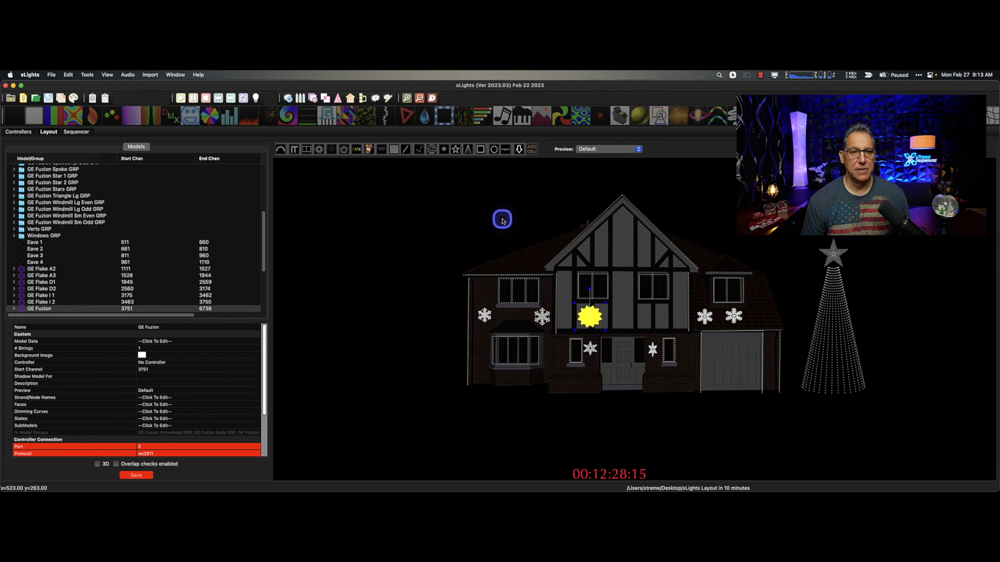
Set the pixel size of the GE Fuzion prop to 2 and save the layout.
{"action": "scroll", "coordinate": [191, 385], "scroll_direction": "down", "scroll_amount": 3}
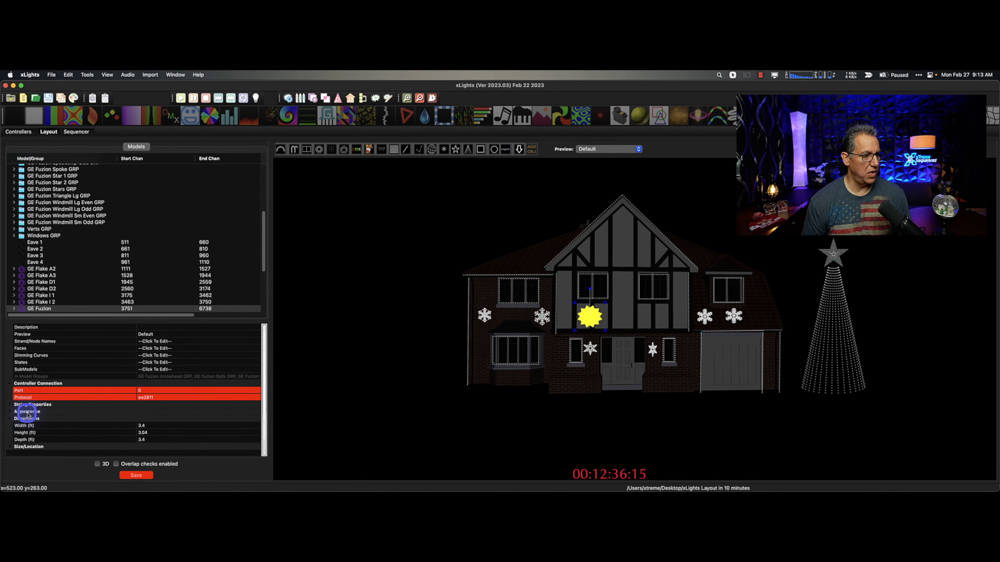
{"action": "left_click", "coordinate": [9, 412]}
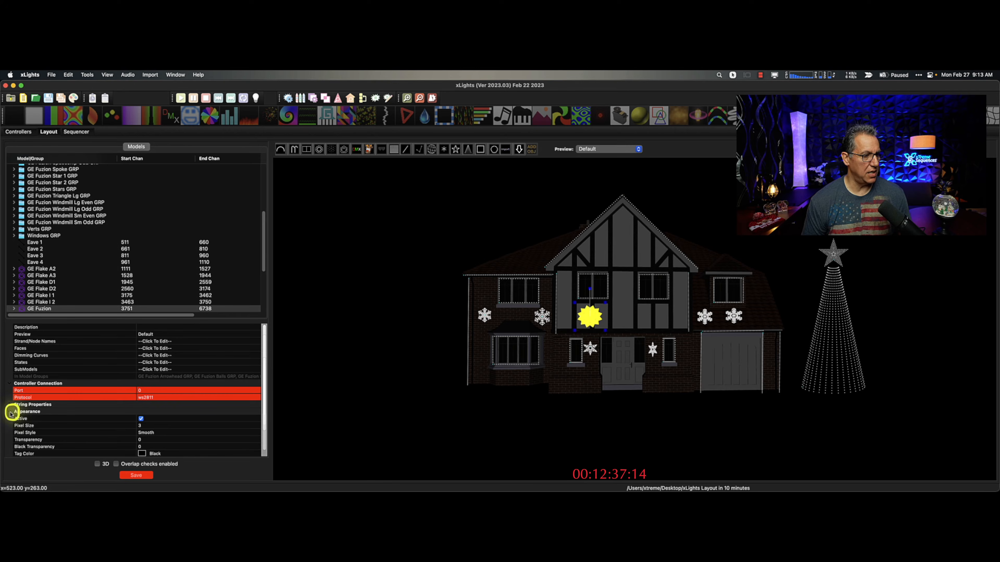
{"action": "left_click", "coordinate": [155, 425]}
{"action": "type", "text": "2"}
{"action": "key", "text": "Return"}
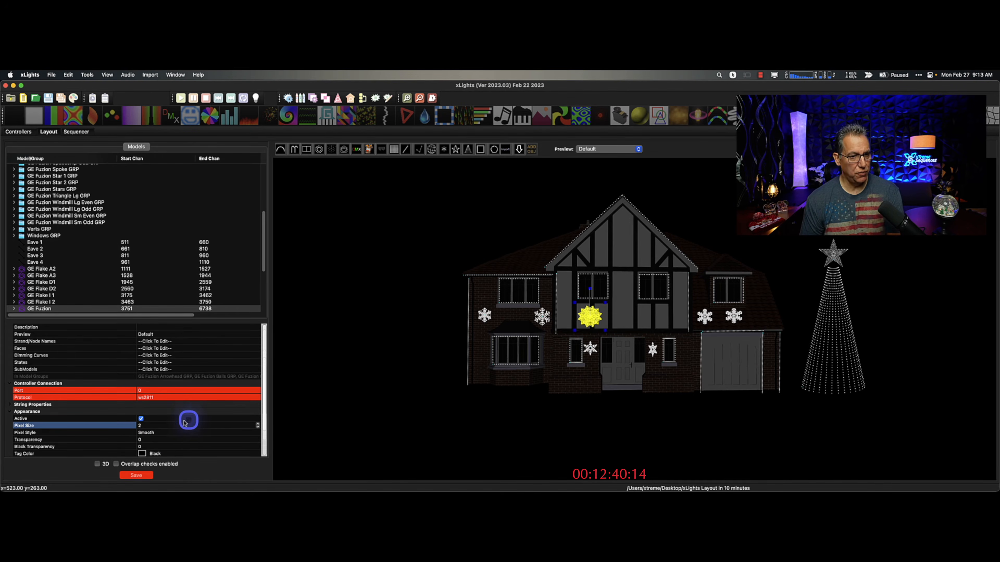
{"action": "left_click", "coordinate": [136, 475]}
Import a second GE Fuzion.xmodel, add it to the existing groups, and place it below the gable's right window.
{"action": "left_click", "coordinate": [508, 154]}
{"action": "left_click_drag", "start_coordinate": [493, 200], "coordinate": [516, 223]}
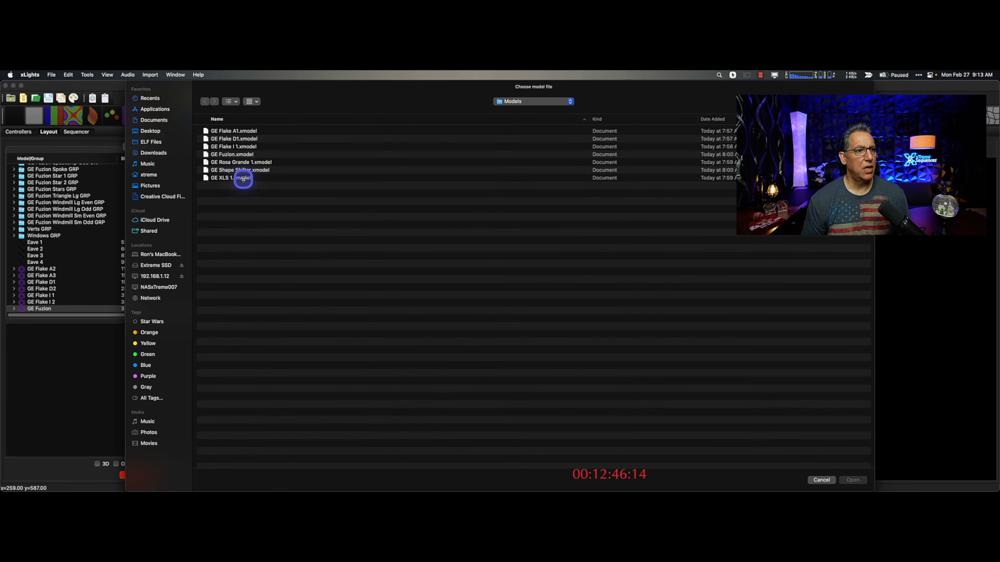
{"action": "double_click", "coordinate": [242, 155]}
{"action": "left_click", "coordinate": [522, 245]}
{"action": "left_click_drag", "start_coordinate": [504, 213], "coordinate": [654, 319]}
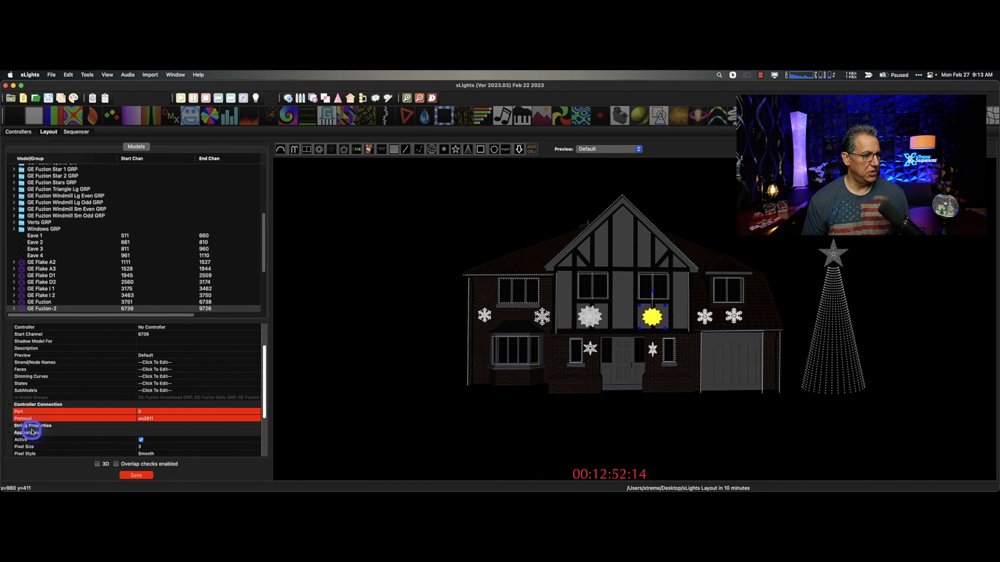
Set the second GE Fuzion's pixel size to 2 and save the layout.
{"action": "left_click", "coordinate": [153, 446]}
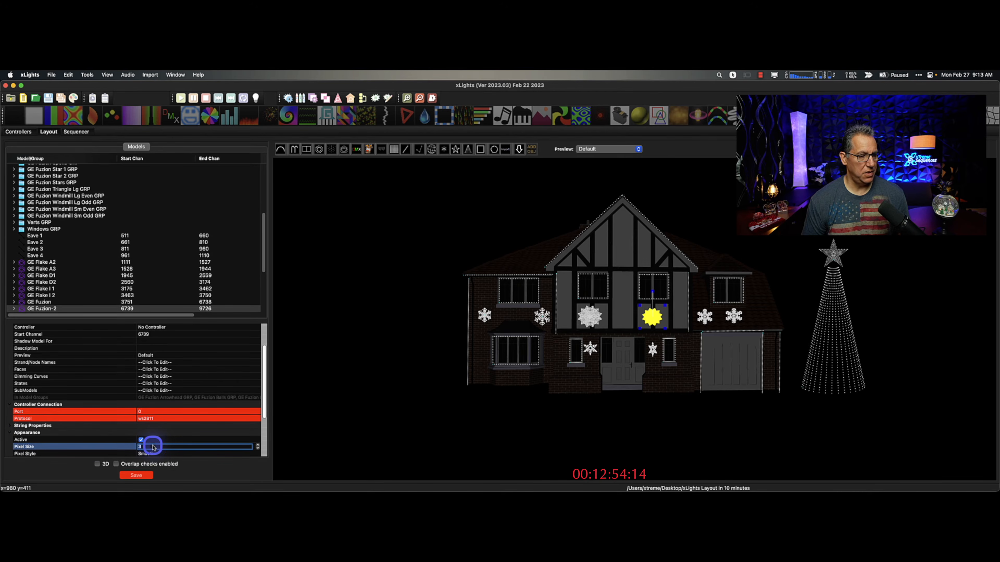
{"action": "type", "text": "2"}
{"action": "key", "text": "Return"}
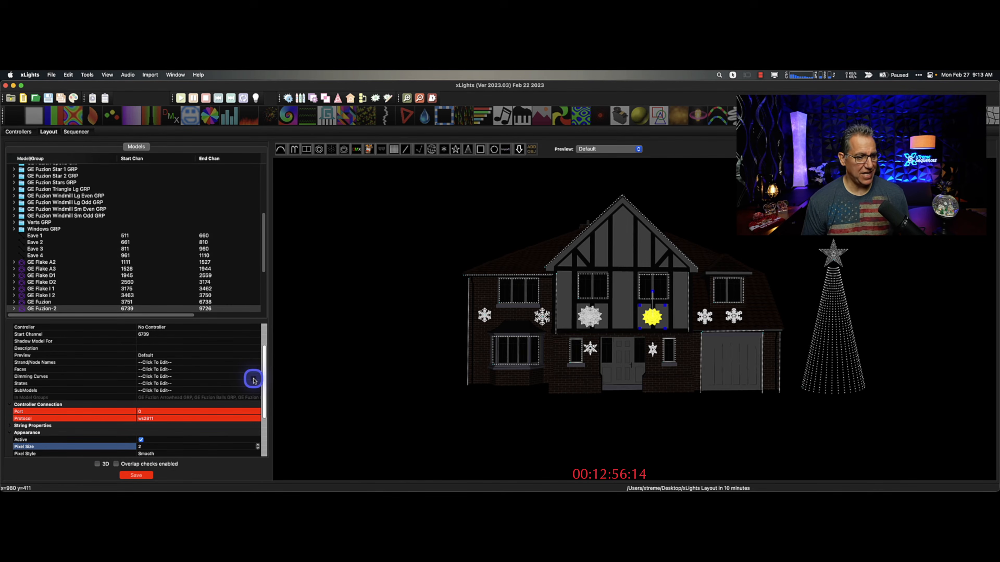
{"action": "left_click", "coordinate": [134, 475]}
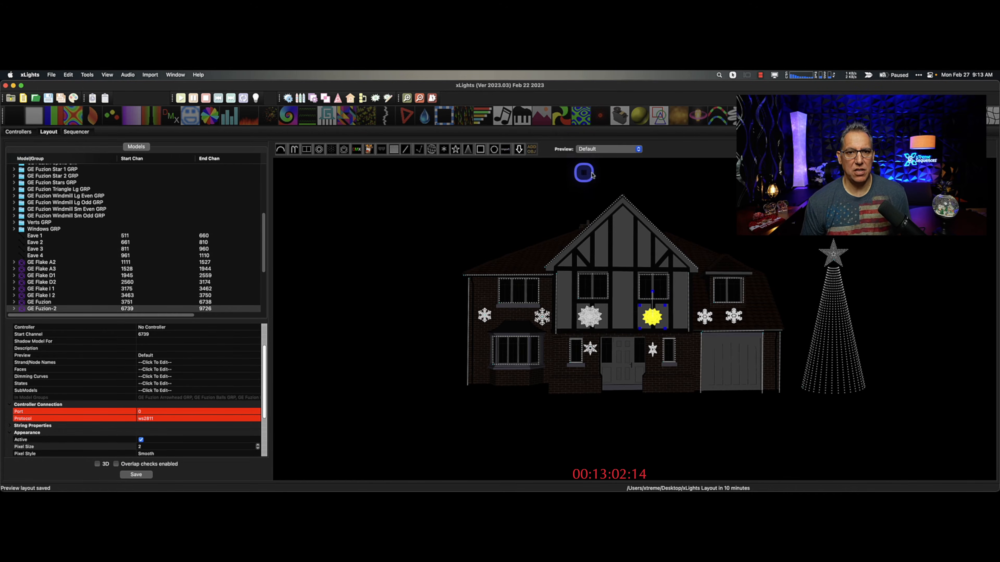
Import GE Rosa Grande 1.xmodel and center it in the upper part of the gable, above the two windows.
{"action": "left_click", "coordinate": [504, 151]}
{"action": "left_click_drag", "start_coordinate": [502, 199], "coordinate": [530, 229]}
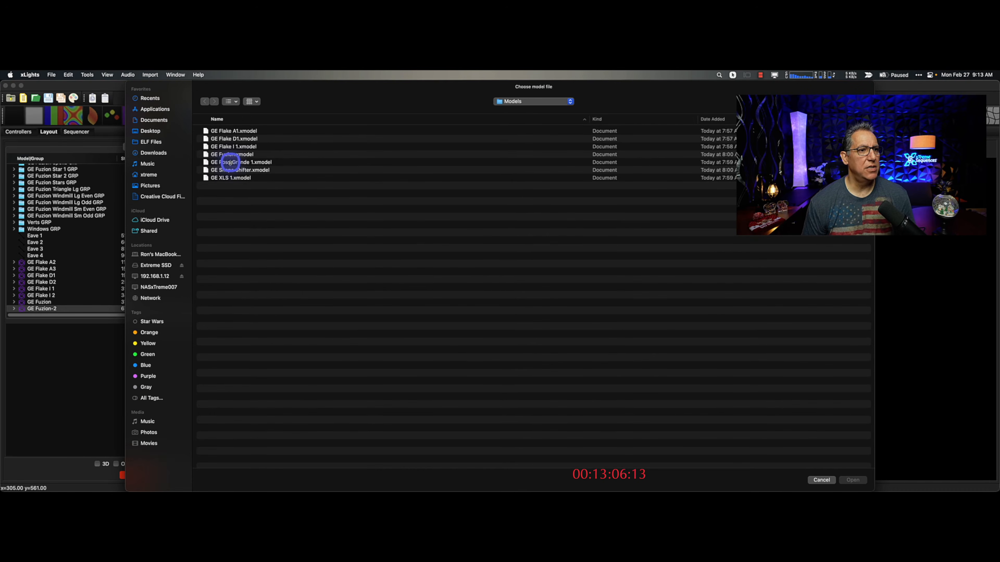
{"action": "double_click", "coordinate": [230, 162]}
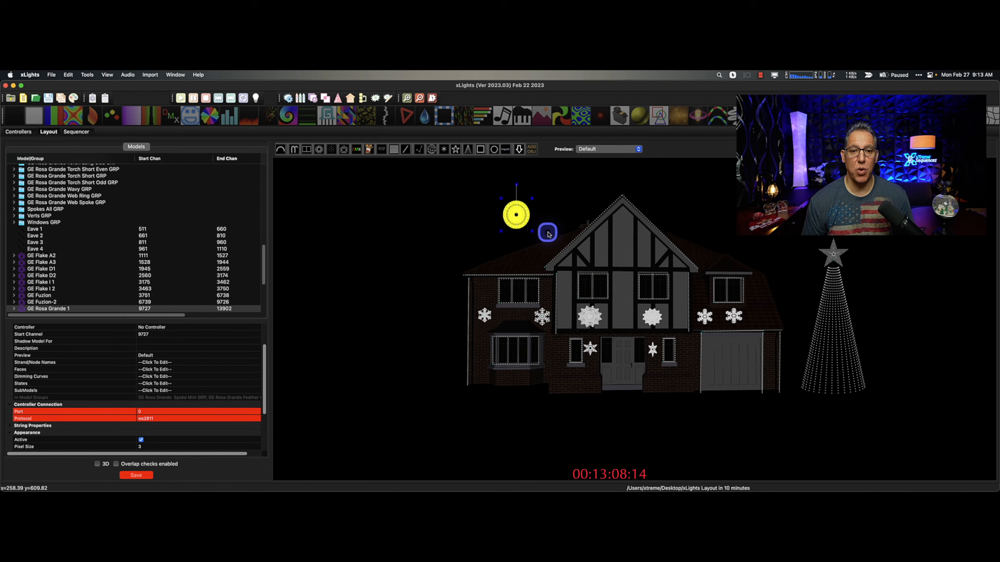
{"action": "left_click_drag", "start_coordinate": [533, 232], "coordinate": [634, 264]}
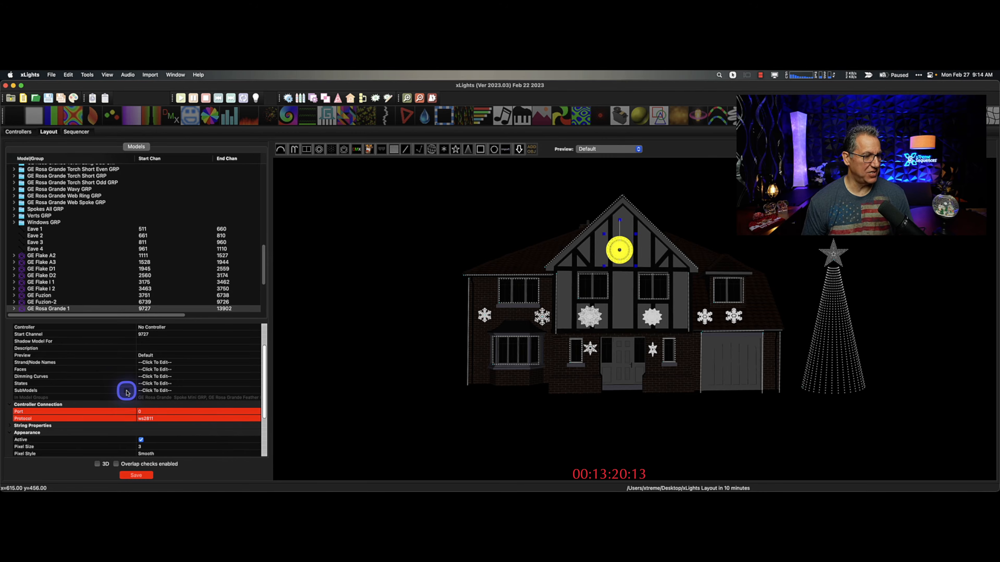
{"action": "scroll", "coordinate": [126, 392], "scroll_direction": "down", "scroll_amount": 3}
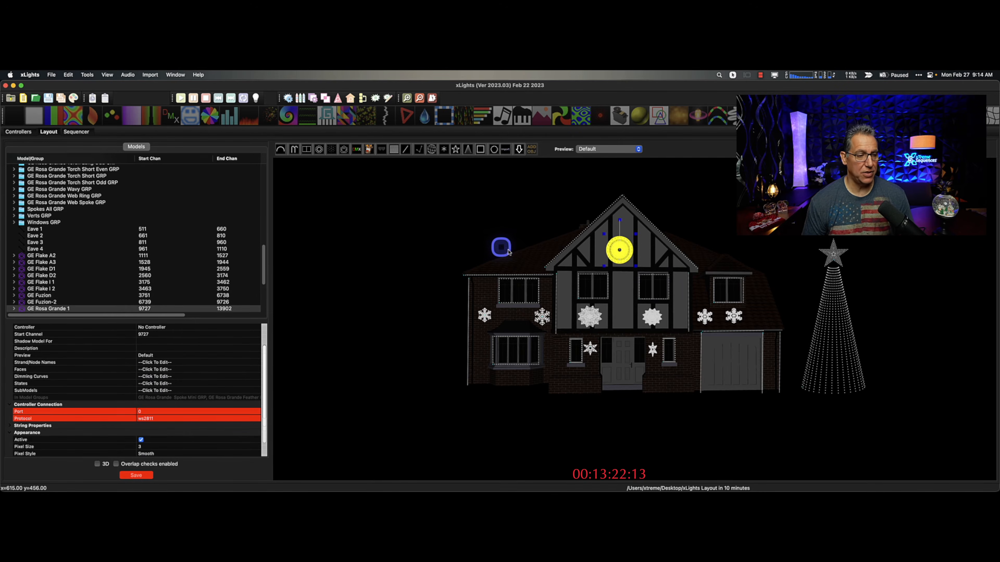
Import GE Shape Shifter.xmodel and place it at ground level below the narrow window left of the front door.
{"action": "left_click", "coordinate": [504, 239]}
{"action": "left_click", "coordinate": [506, 150]}
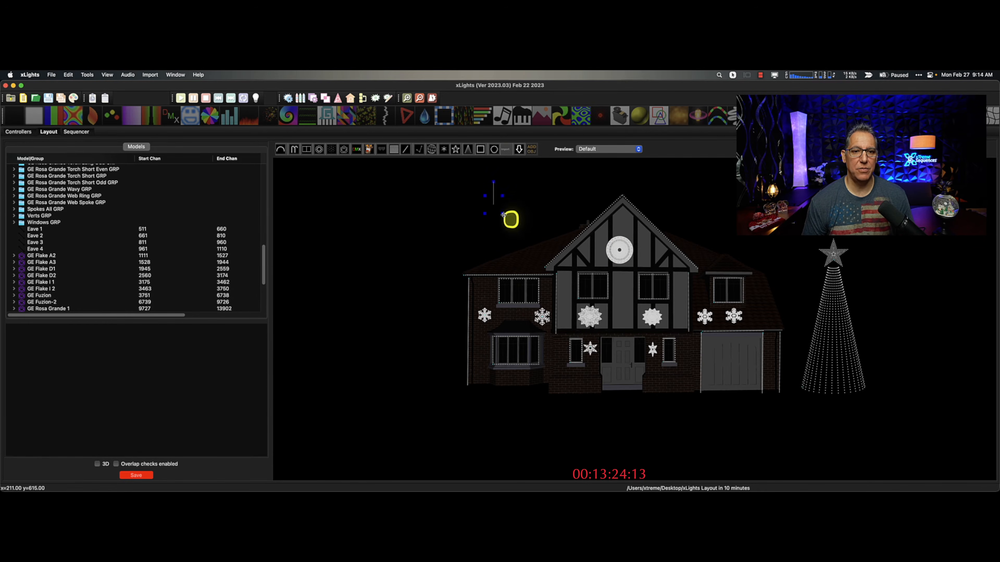
{"action": "left_click", "coordinate": [522, 227]}
{"action": "double_click", "coordinate": [231, 170]}
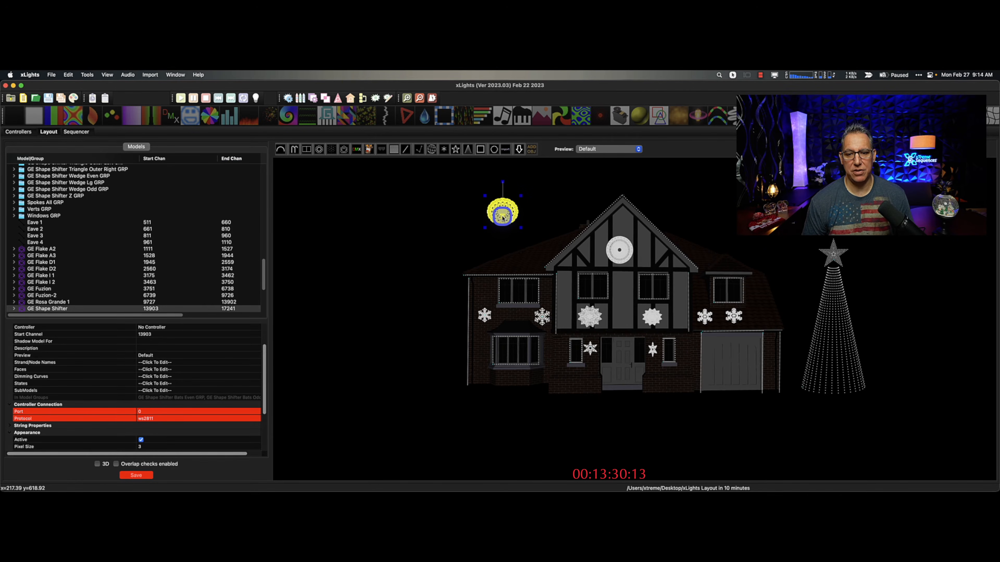
{"action": "left_click_drag", "start_coordinate": [521, 228], "coordinate": [582, 383]}
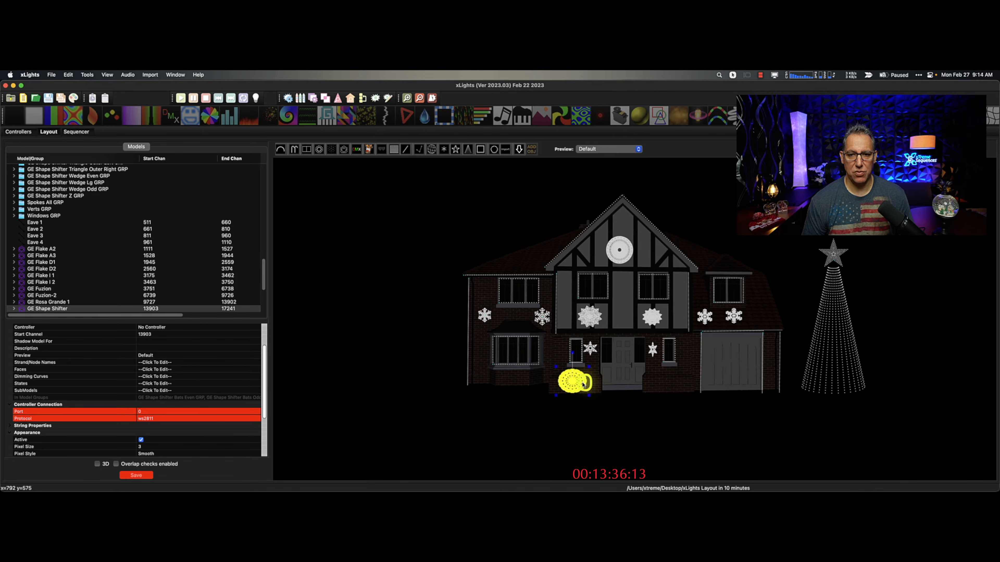
Import a second GE Shape Shifter.xmodel, add it to the existing groups, and place it below the narrow window right of the front door.
{"action": "left_click", "coordinate": [502, 154]}
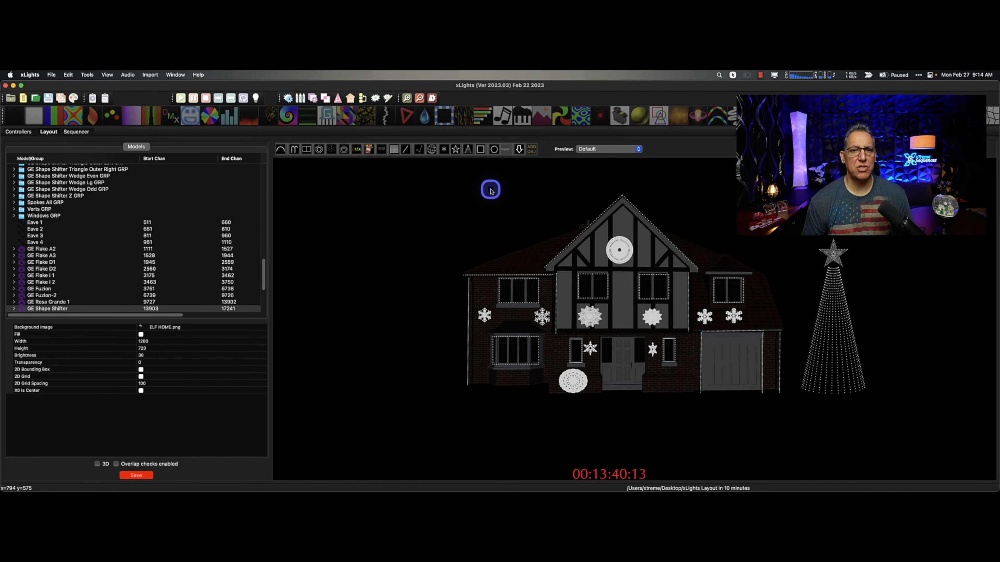
{"action": "left_click_drag", "start_coordinate": [489, 186], "coordinate": [521, 212]}
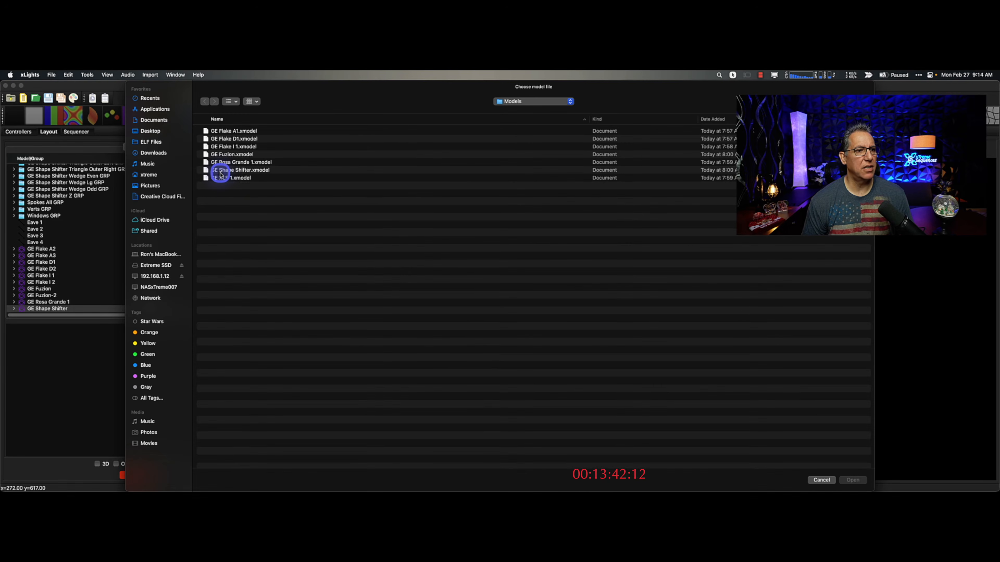
{"action": "double_click", "coordinate": [223, 171]}
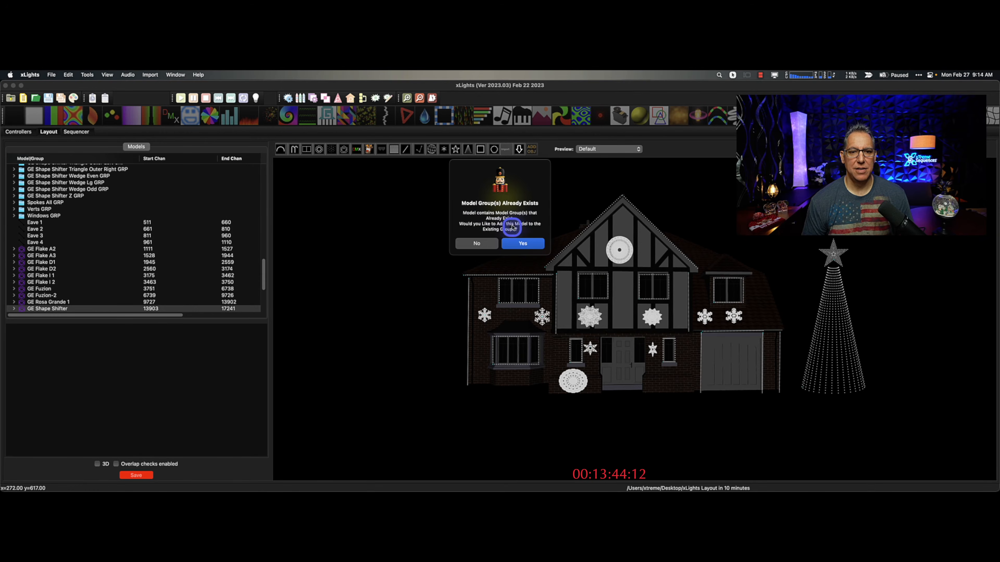
{"action": "left_click", "coordinate": [523, 244]}
{"action": "left_click_drag", "start_coordinate": [508, 202], "coordinate": [672, 382]}
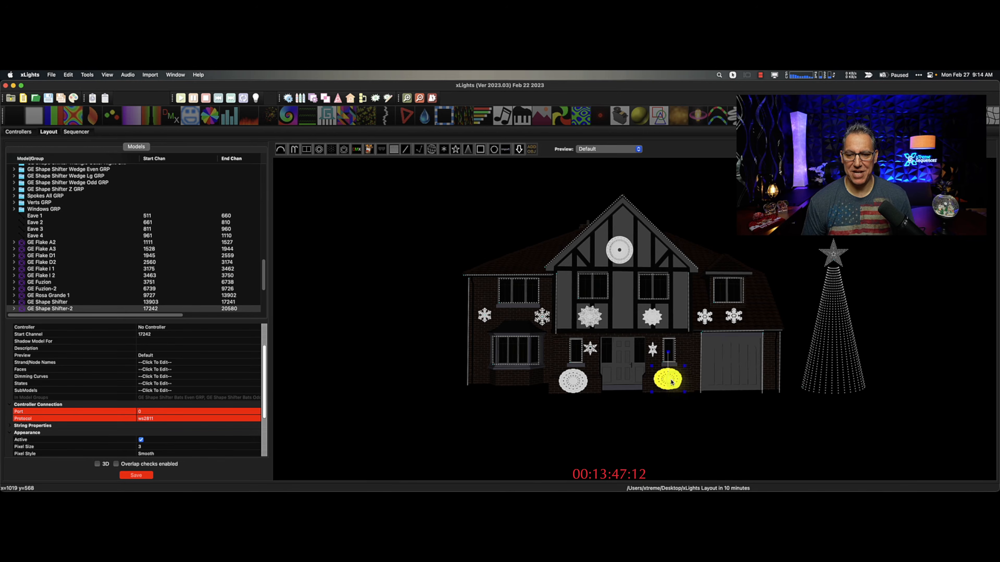
Import GE XLS 1.xmodel and place it on the roof above the upper-left window of the house.
{"action": "left_click", "coordinate": [505, 160]}
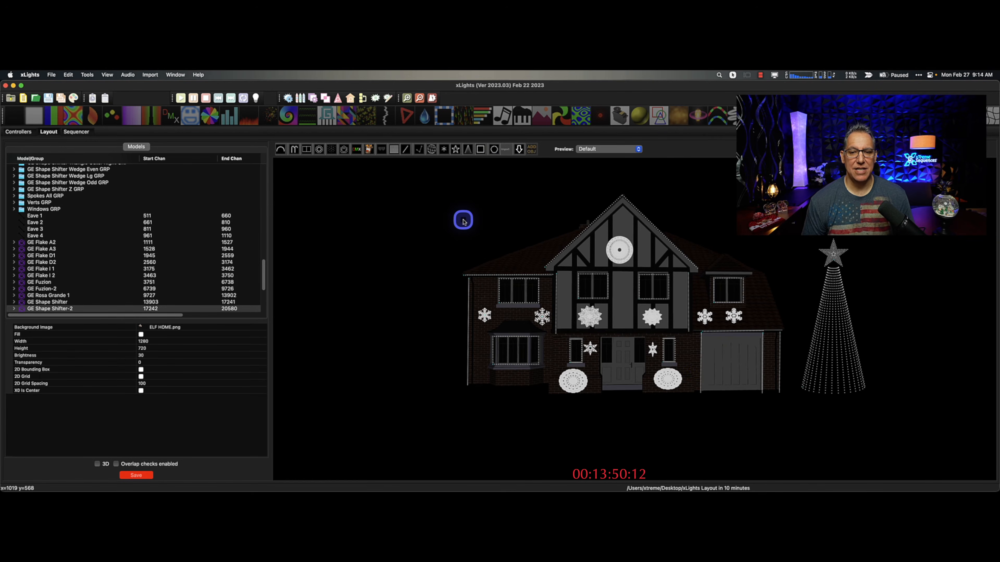
{"action": "left_click_drag", "start_coordinate": [480, 204], "coordinate": [508, 238]}
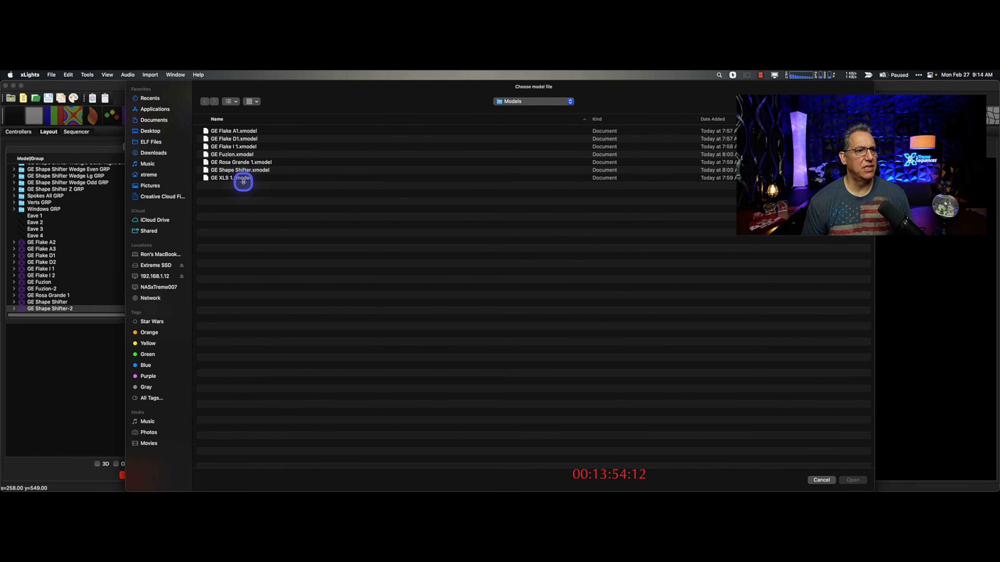
{"action": "left_click", "coordinate": [243, 179]}
{"action": "double_click", "coordinate": [244, 181]}
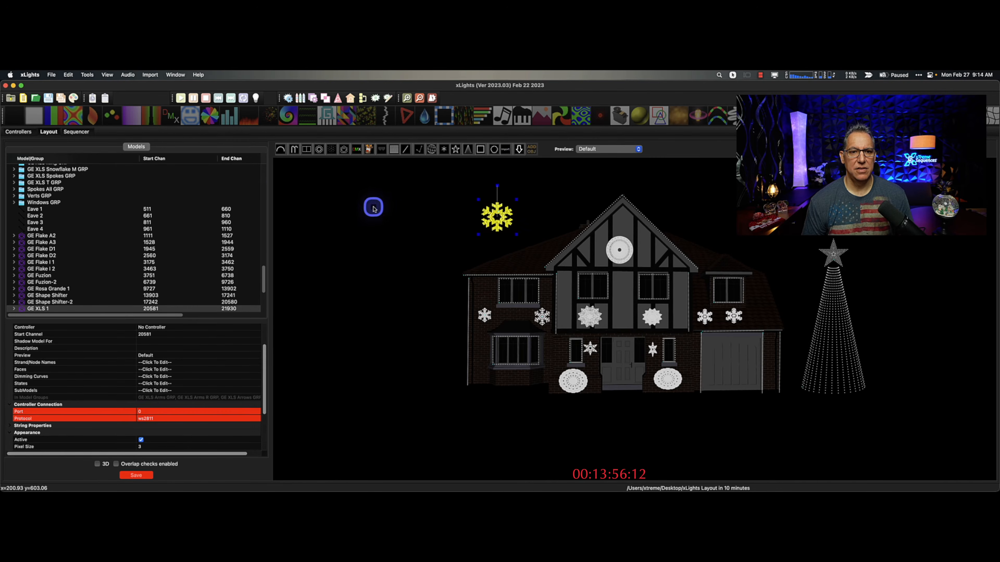
{"action": "left_click", "coordinate": [514, 237]}
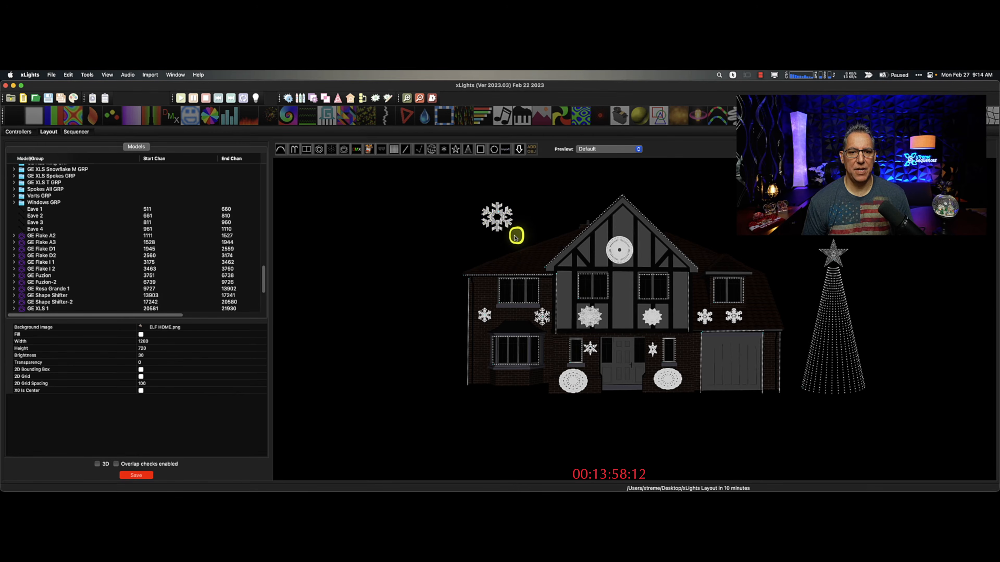
{"action": "left_click", "coordinate": [497, 213]}
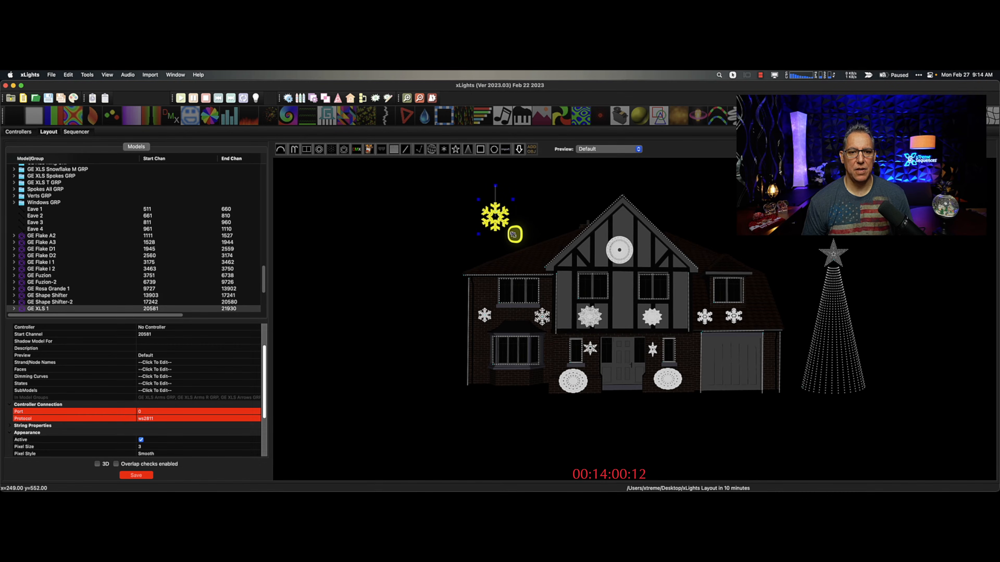
{"action": "left_click_drag", "start_coordinate": [501, 219], "coordinate": [520, 266]}
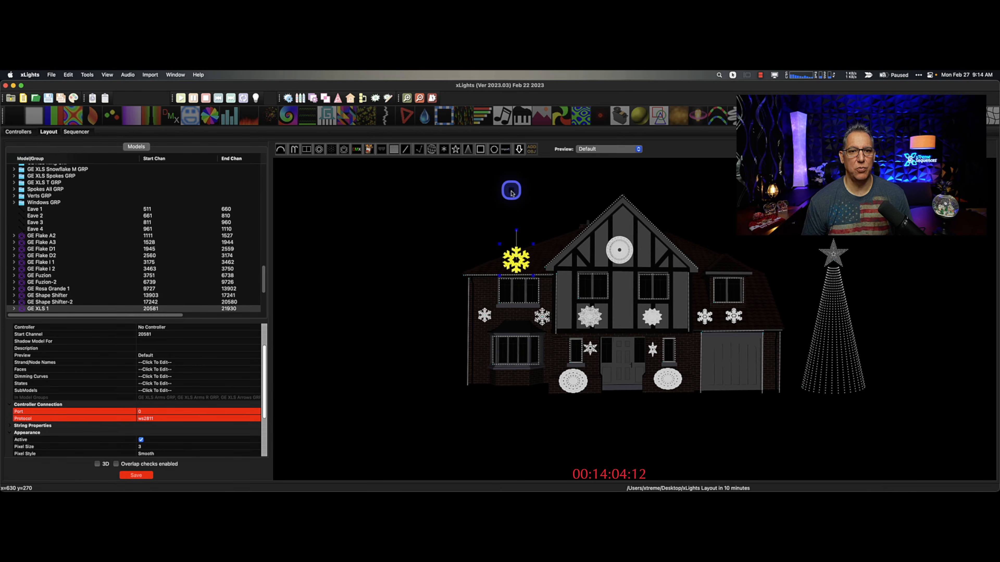
Import a second GE XLS 1.xmodel, add it to the existing groups, and place it on the roof just right of the gable.
{"action": "left_click", "coordinate": [505, 151]}
{"action": "left_click_drag", "start_coordinate": [531, 201], "coordinate": [560, 230]}
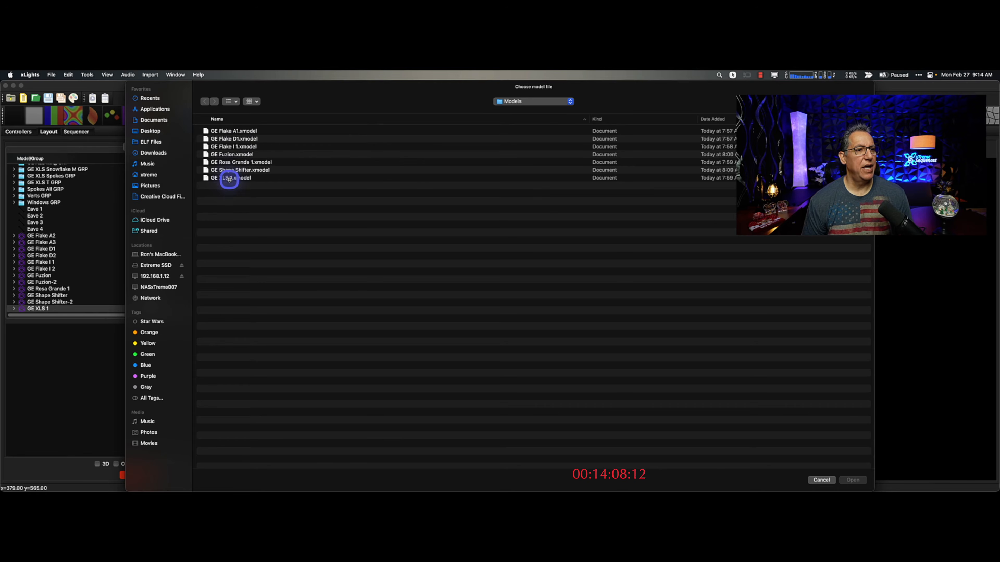
{"action": "double_click", "coordinate": [230, 179]}
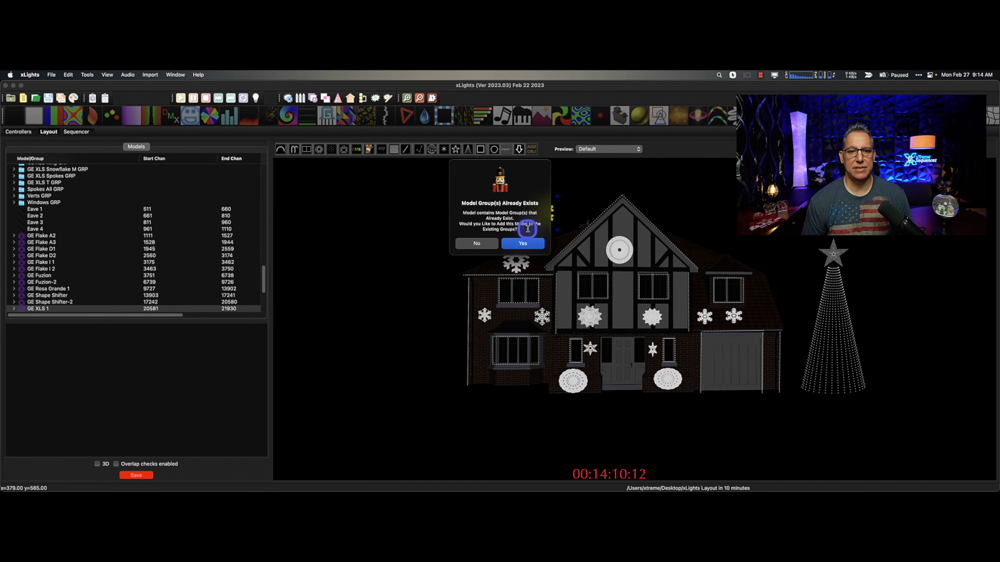
{"action": "left_click", "coordinate": [529, 244]}
{"action": "left_click_drag", "start_coordinate": [540, 217], "coordinate": [711, 256]}
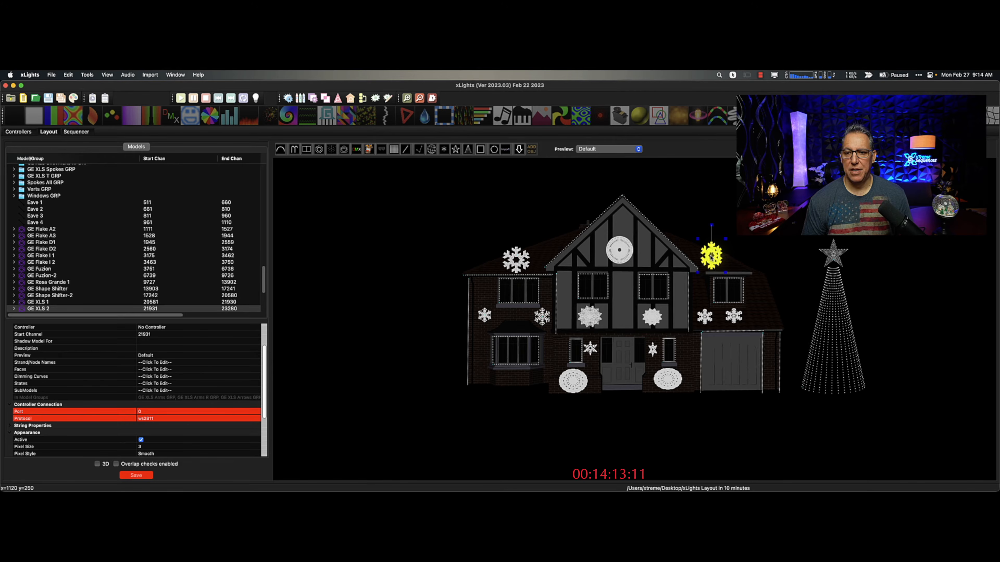
Set the width and height of GE Rosa Grande 1 in the gable to 4 ft each, and save the layout.
{"action": "left_click", "coordinate": [620, 256]}
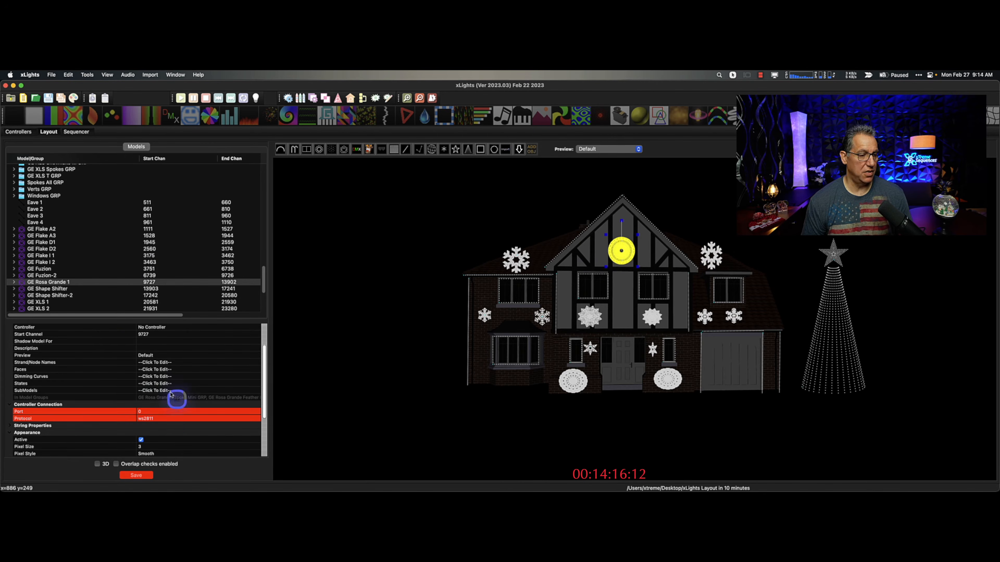
{"action": "scroll", "coordinate": [256, 386], "scroll_direction": "down", "scroll_amount": 3}
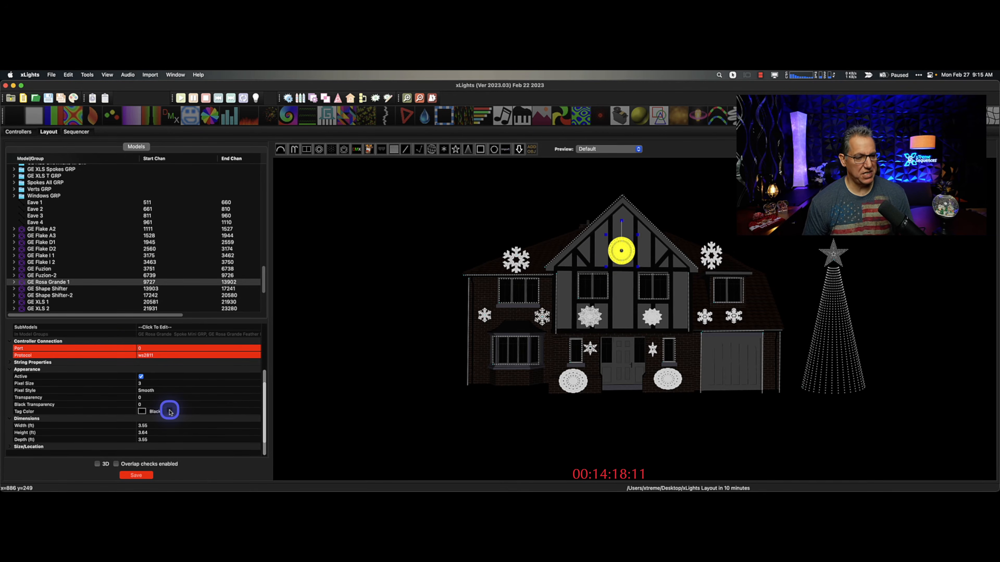
{"action": "left_click", "coordinate": [149, 426]}
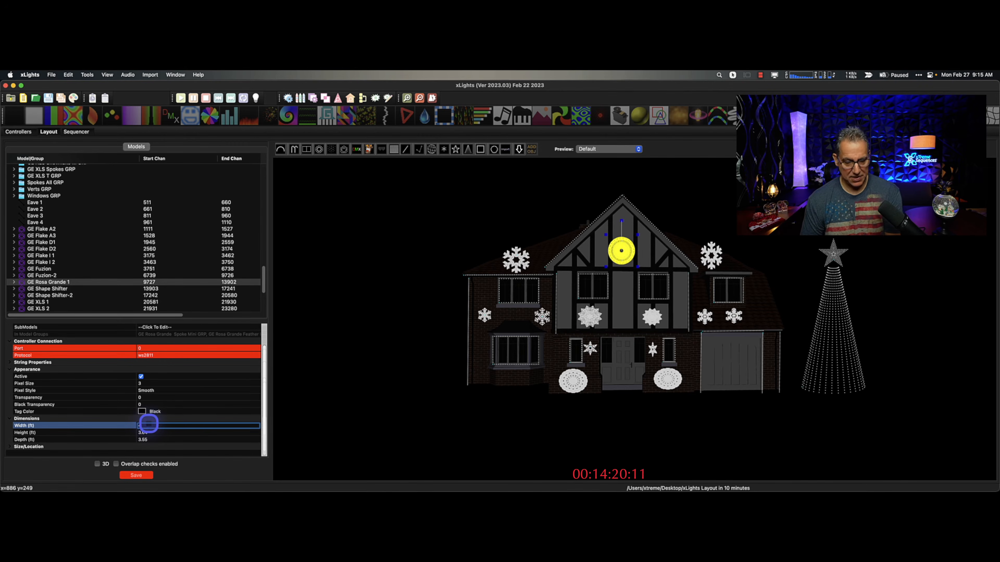
{"action": "left_click", "coordinate": [151, 433]}
{"action": "type", "text": "4"}
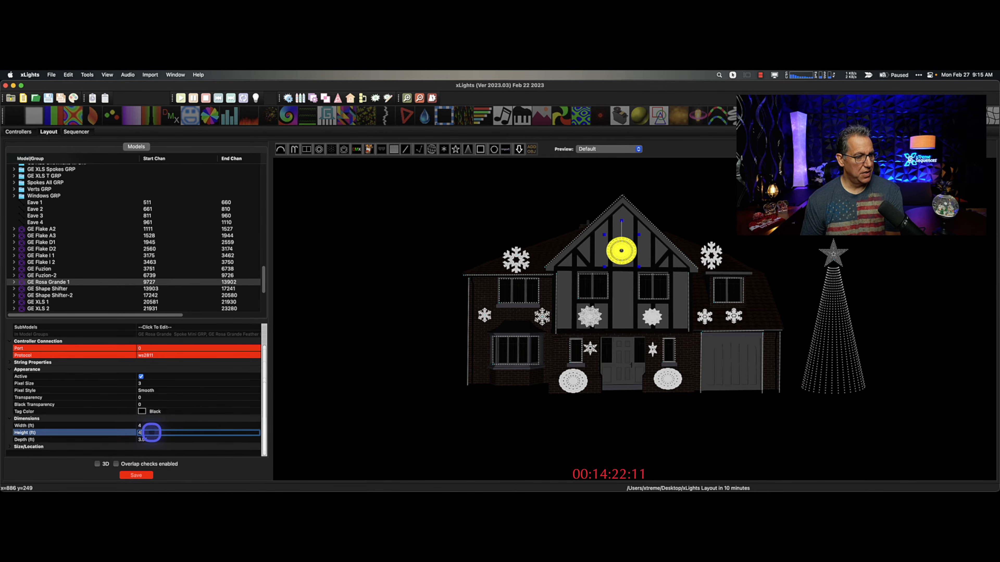
{"action": "key", "text": "Return"}
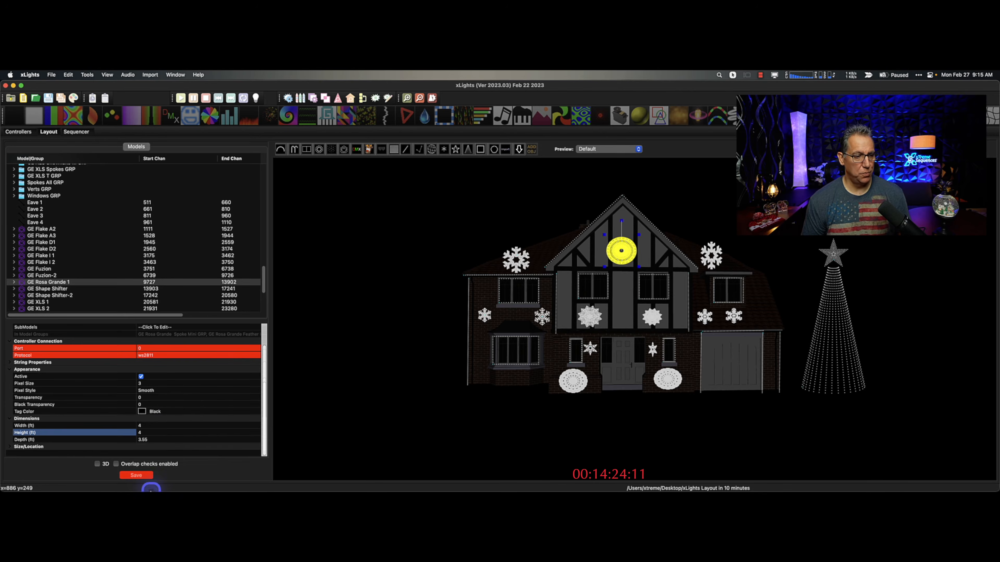
{"action": "left_click", "coordinate": [150, 476]}
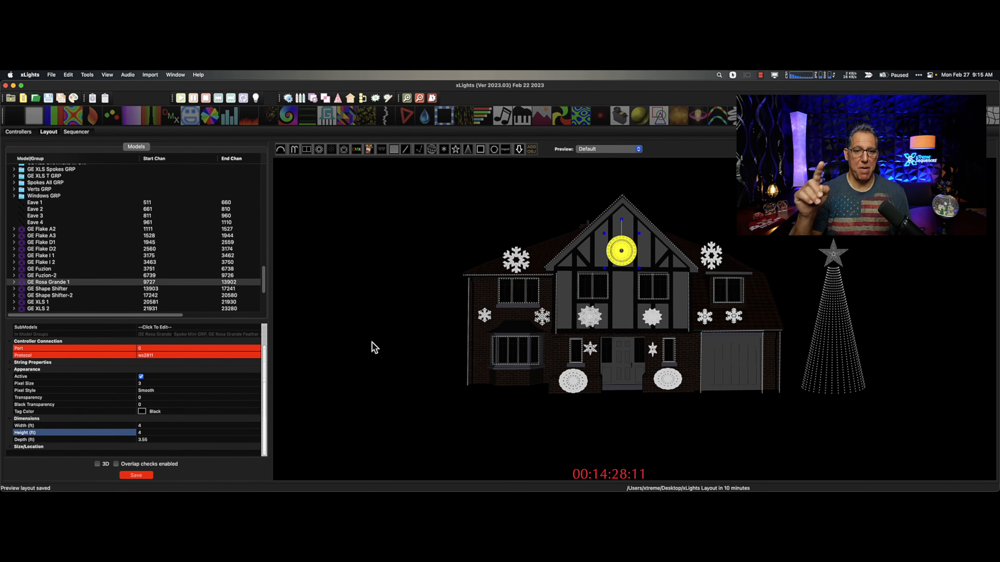
Match the size of both GE XLS, both GE Fuzion and both GE Shape Shifter props to GE Rosa Grande 1.
{"action": "left_click", "coordinate": [521, 268]}
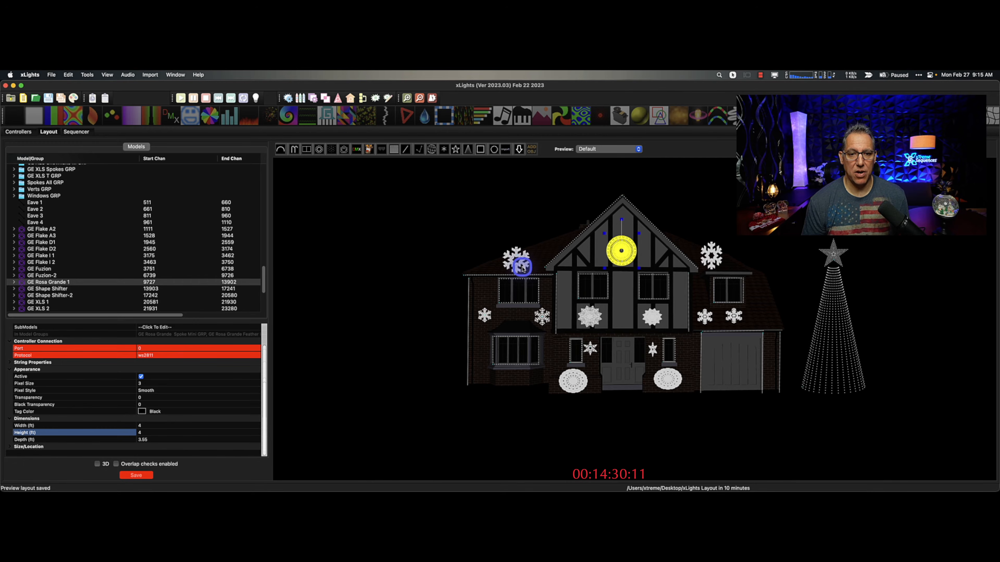
{"action": "left_click", "coordinate": [711, 257], "text": "ctrl"}
{"action": "left_click", "coordinate": [604, 313], "text": "ctrl"}
{"action": "left_click", "coordinate": [651, 317], "text": "super"}
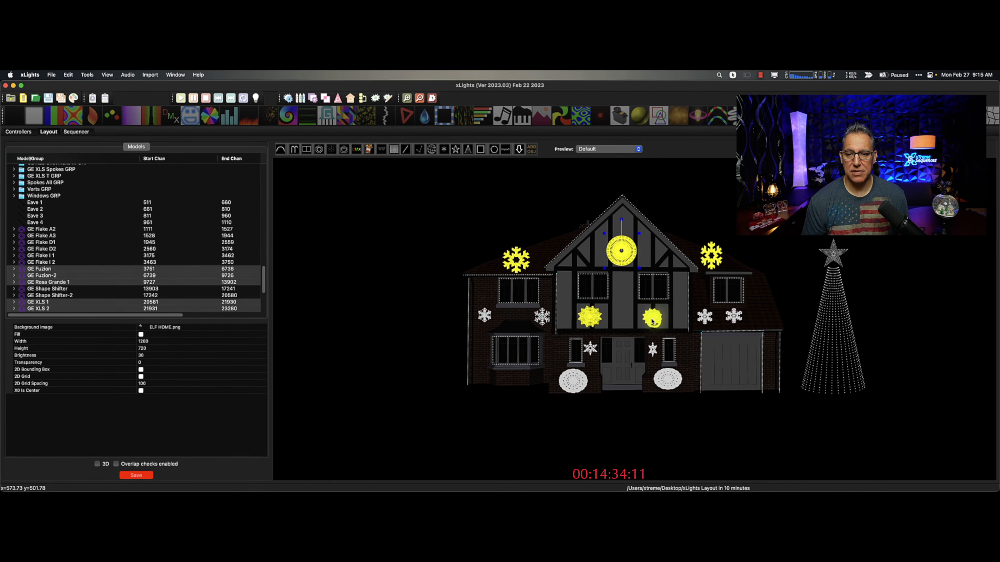
{"action": "left_click", "coordinate": [668, 378], "text": "super"}
{"action": "left_click", "coordinate": [580, 387], "text": "super"}
{"action": "right_click", "coordinate": [581, 386]}
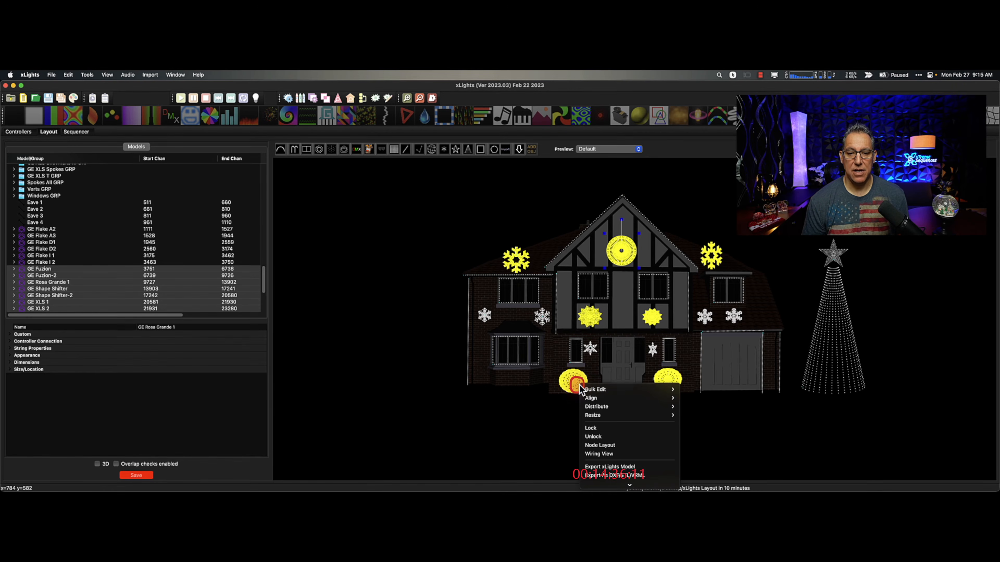
{"action": "mouse_move", "coordinate": [611, 420]}
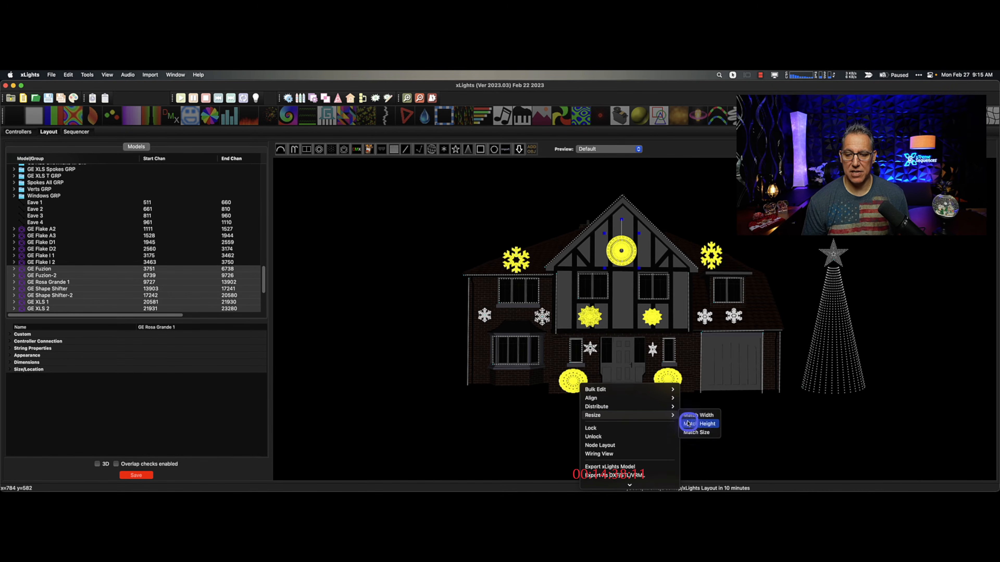
{"action": "left_click", "coordinate": [696, 432]}
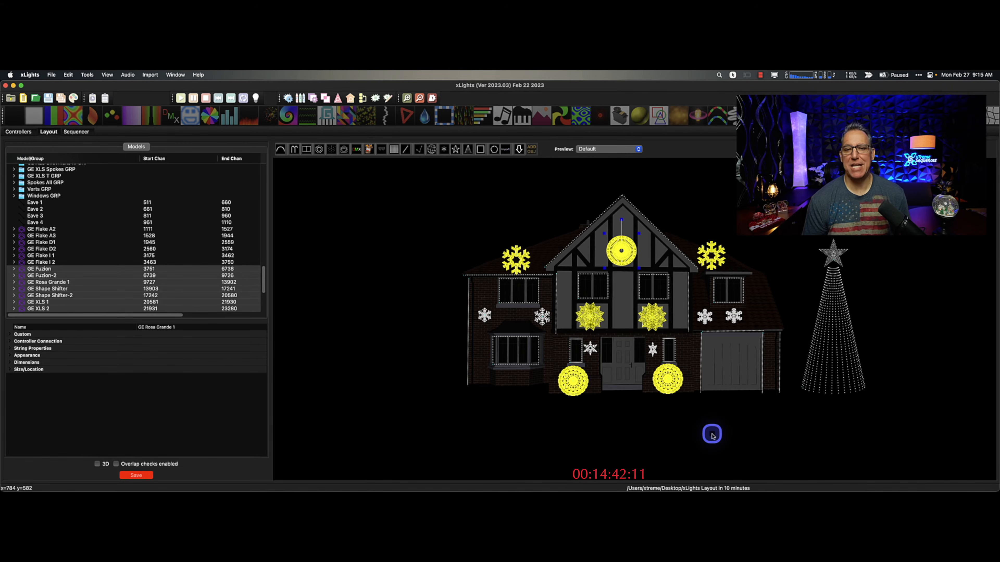
{"action": "left_click", "coordinate": [683, 440]}
Match the size of the other five small snowflakes to GE Flake A2.
{"action": "left_click", "coordinate": [482, 314]}
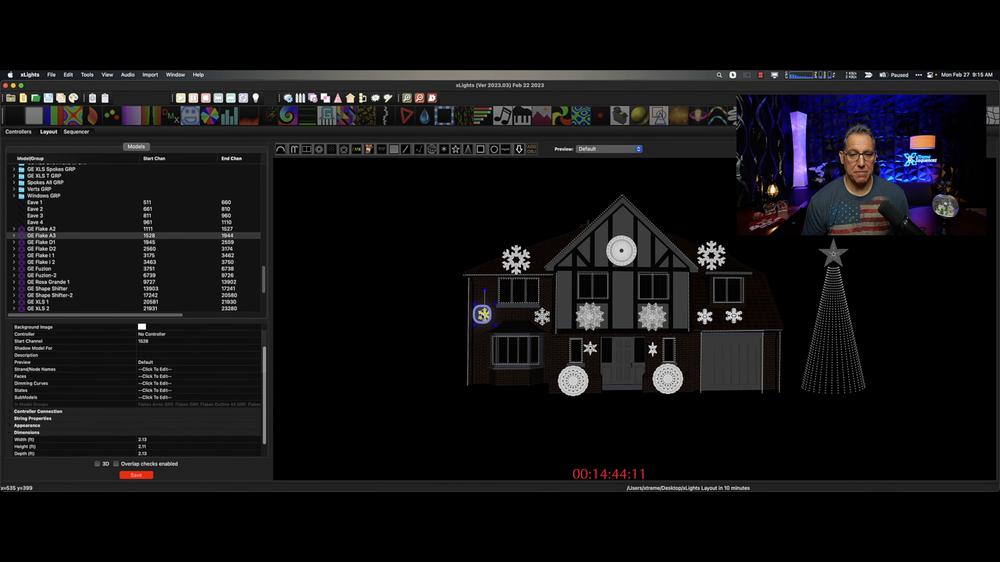
{"action": "left_click_drag", "start_coordinate": [485, 316], "coordinate": [543, 317]}
{"action": "left_click", "coordinate": [545, 317]}
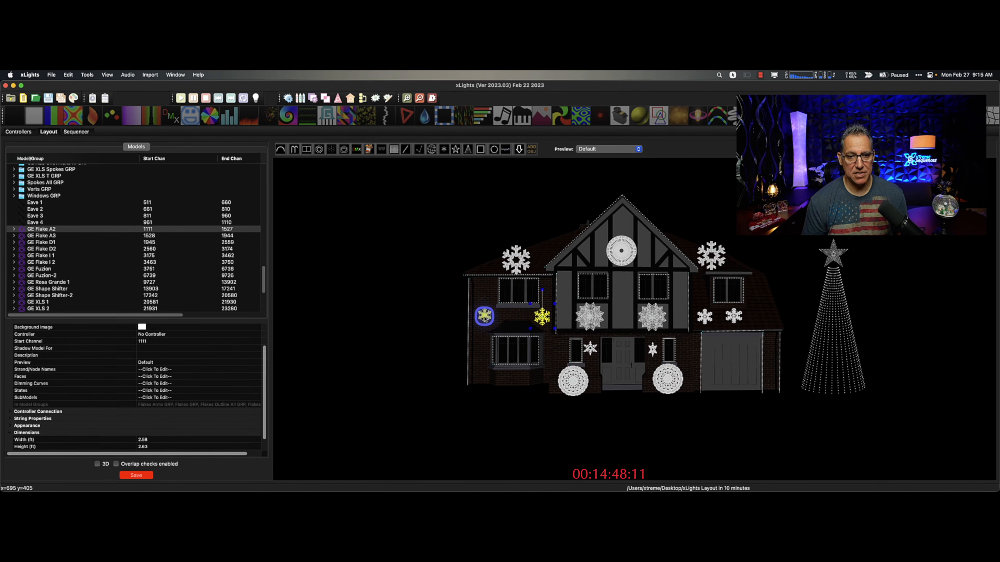
{"action": "left_click", "coordinate": [485, 315], "text": "super"}
{"action": "left_click", "coordinate": [705, 316], "text": "super"}
{"action": "left_click", "coordinate": [743, 327], "text": "super"}
{"action": "left_click", "coordinate": [653, 348], "text": "super"}
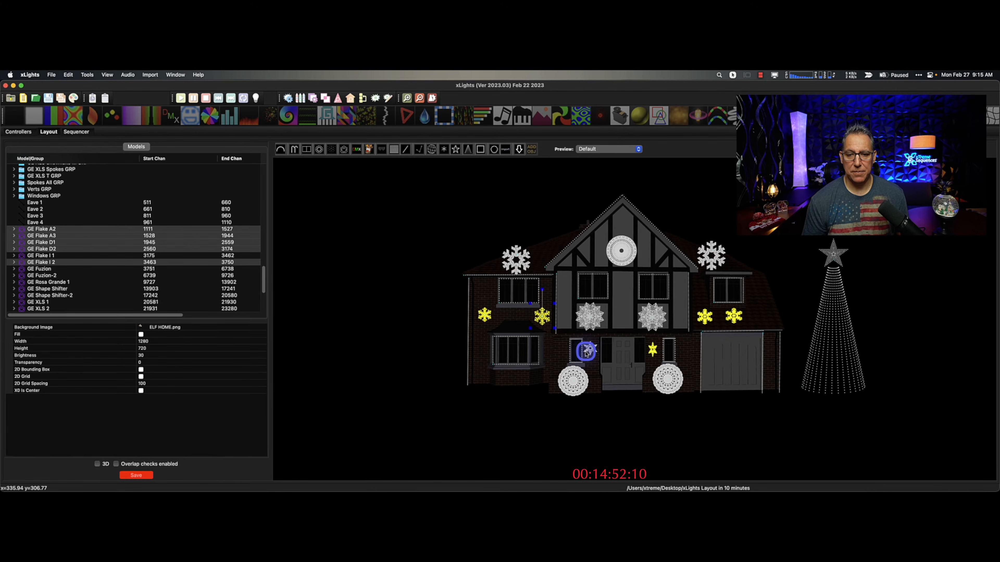
{"action": "left_click", "coordinate": [588, 352], "text": "super"}
{"action": "right_click", "coordinate": [589, 352]}
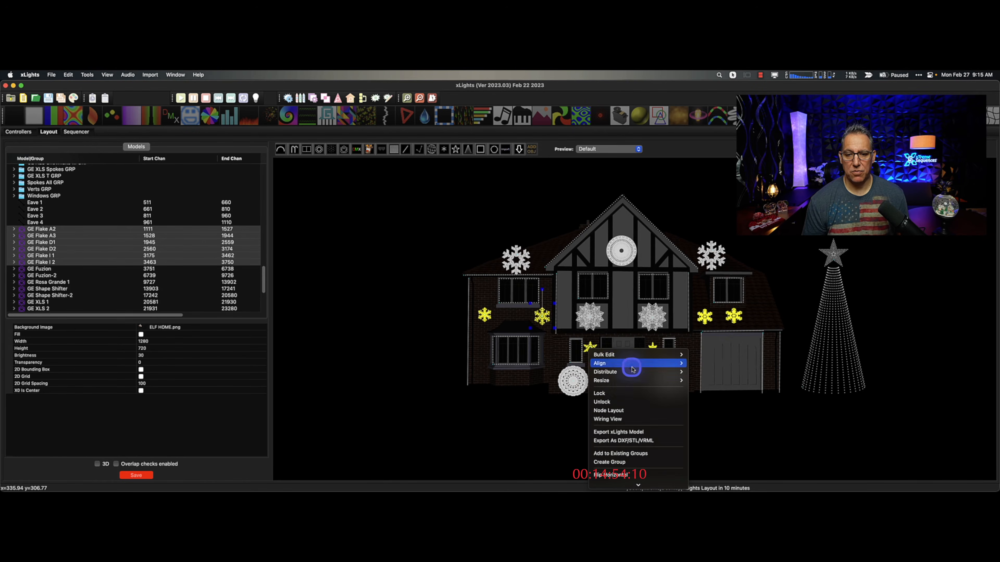
{"action": "mouse_move", "coordinate": [630, 381]}
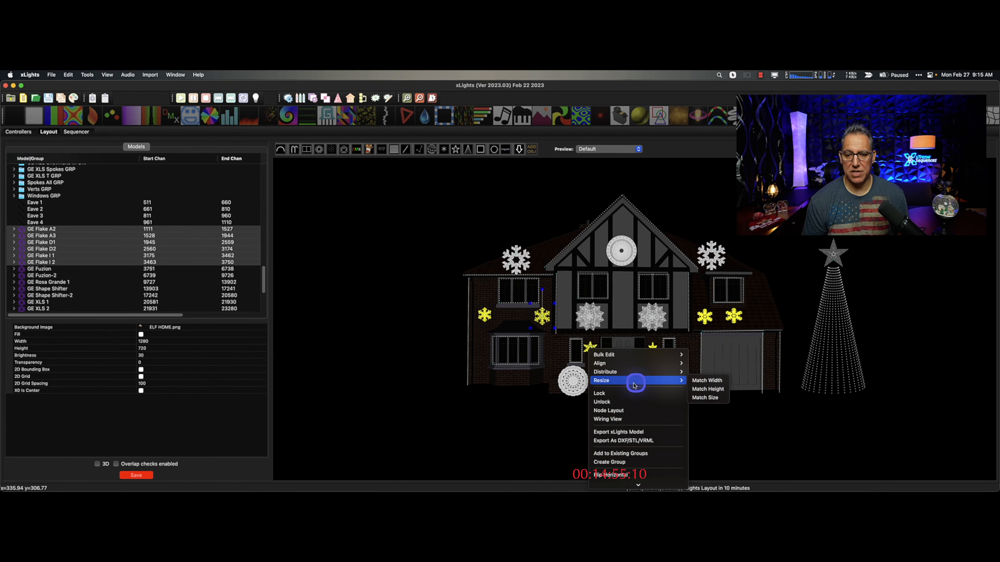
{"action": "left_click", "coordinate": [698, 389]}
{"action": "left_click", "coordinate": [524, 412]}
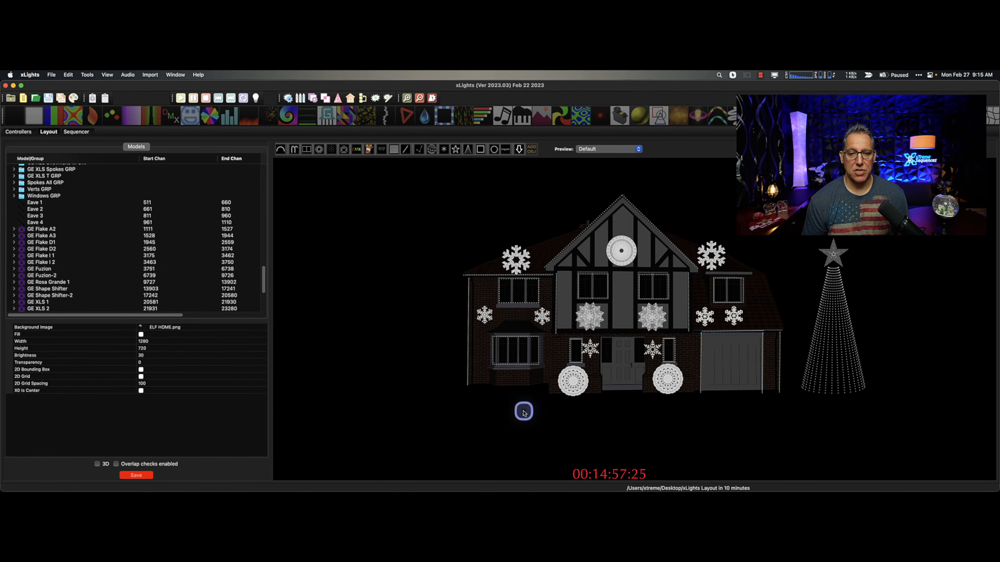
Set the width and height of GE Flake A3 to 2 ft each, and save the layout.
{"action": "left_click", "coordinate": [487, 320]}
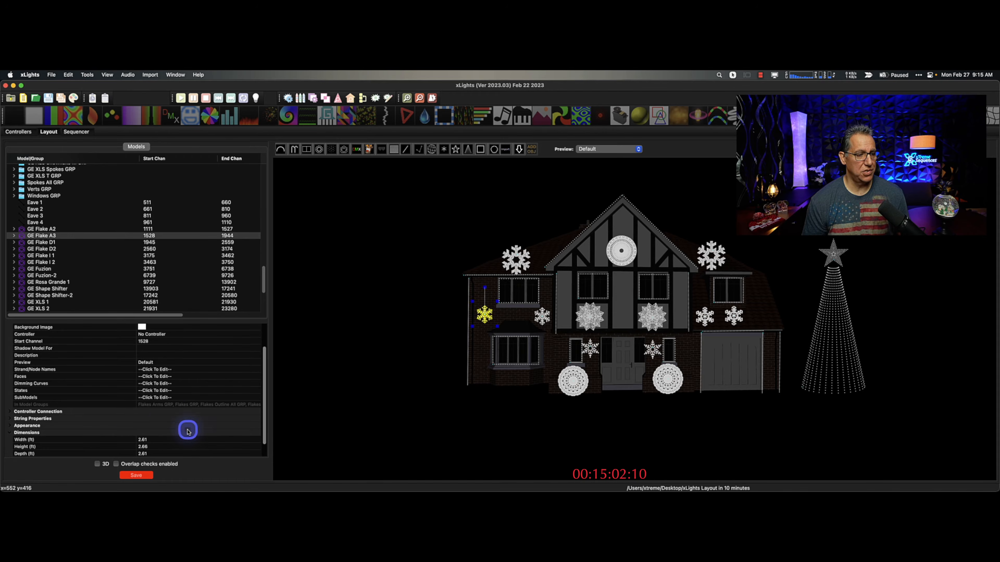
{"action": "scroll", "coordinate": [200, 429], "scroll_direction": "down", "scroll_amount": 2}
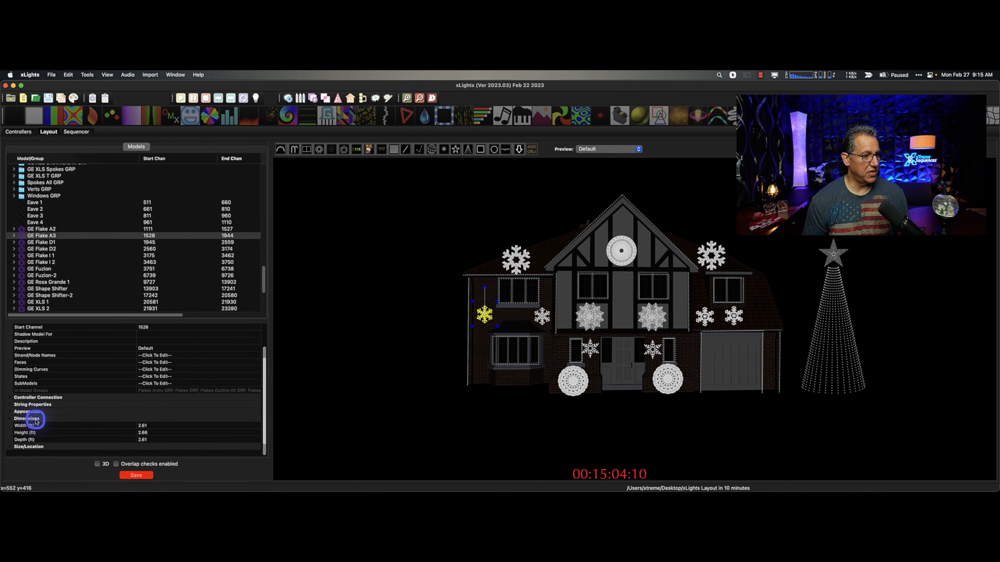
{"action": "left_click", "coordinate": [149, 427]}
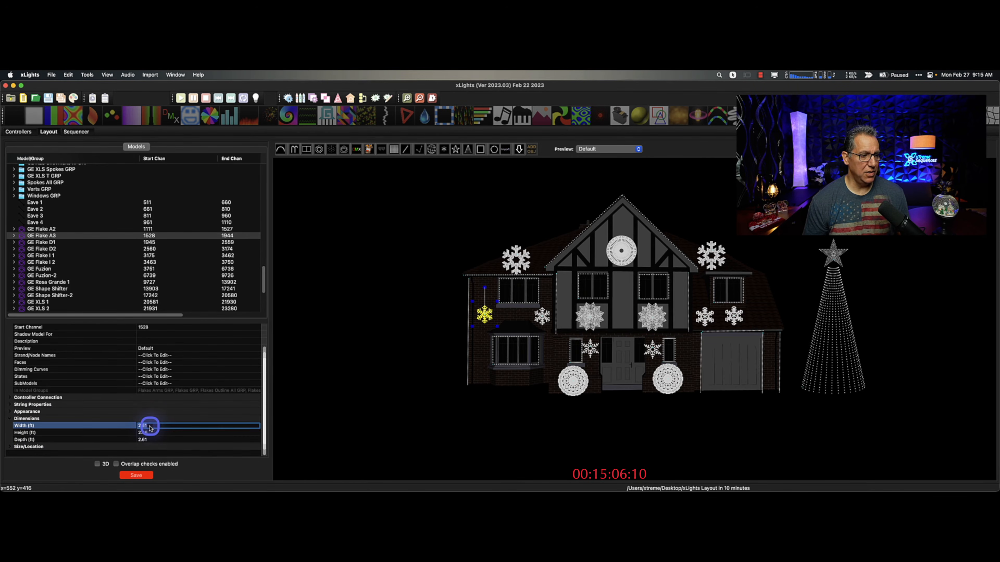
{"action": "type", "text": "2"}
{"action": "left_click", "coordinate": [152, 433]}
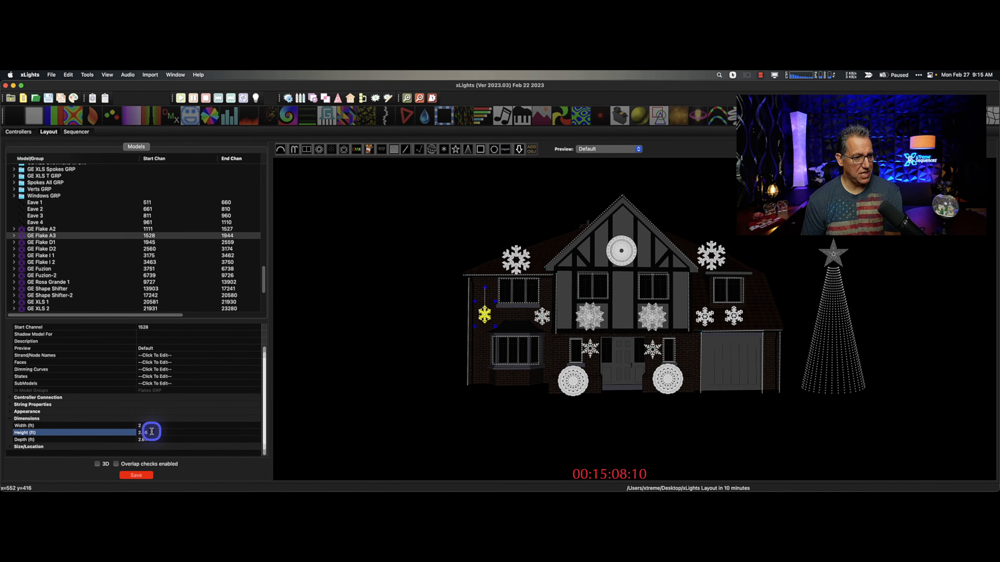
{"action": "type", "text": "2"}
{"action": "left_click", "coordinate": [136, 475]}
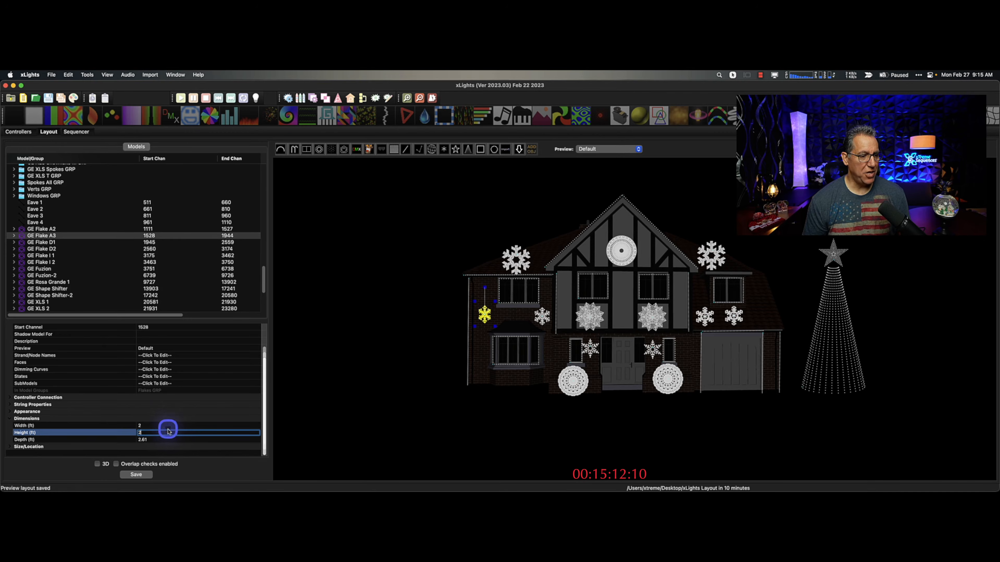
{"action": "left_click", "coordinate": [168, 426]}
{"action": "left_click", "coordinate": [368, 393]}
Match the size of GE Flake A2, D1, D2, I 1 and I 2 to GE Flake A3, and save the layout.
{"action": "left_click", "coordinate": [487, 315]}
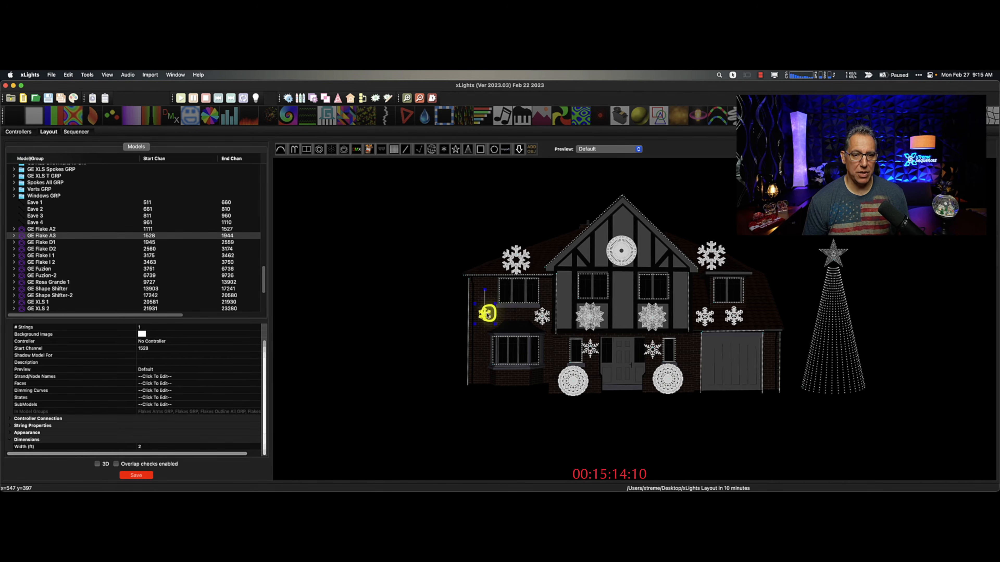
{"action": "left_click", "coordinate": [540, 317], "text": "shift"}
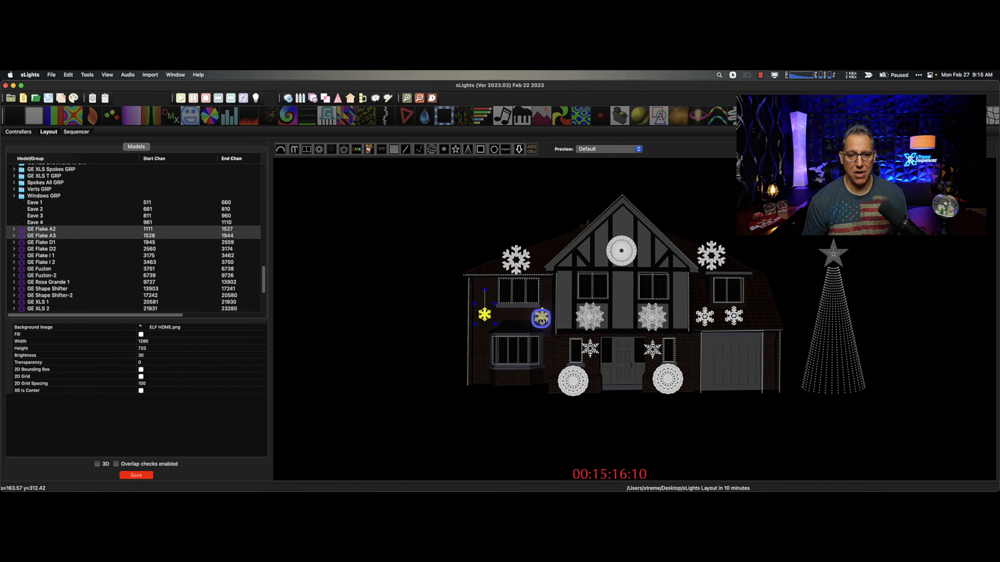
{"action": "left_click", "coordinate": [595, 352], "text": "shift"}
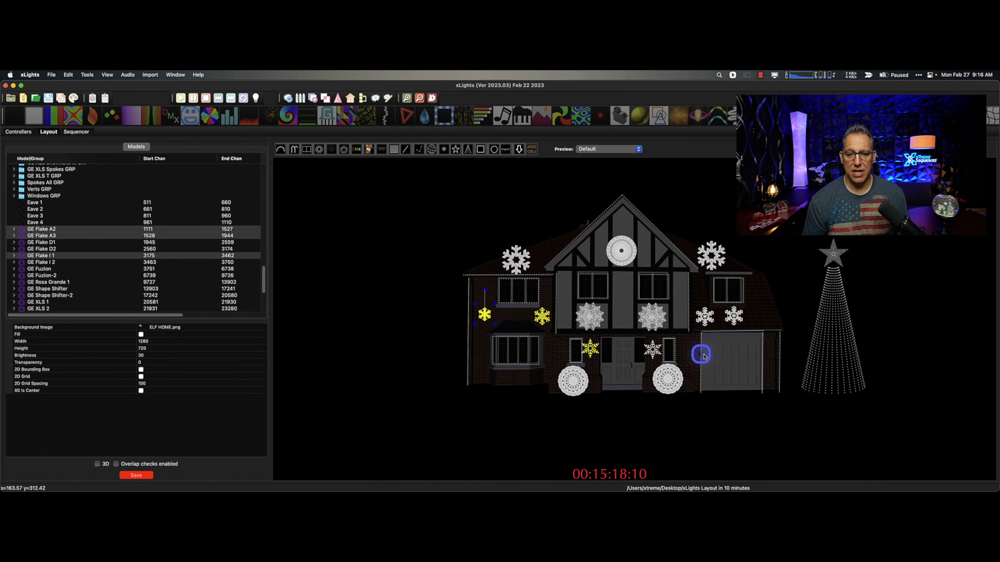
{"action": "left_click", "coordinate": [662, 354], "text": "shift"}
{"action": "left_click", "coordinate": [704, 317], "text": "shift"}
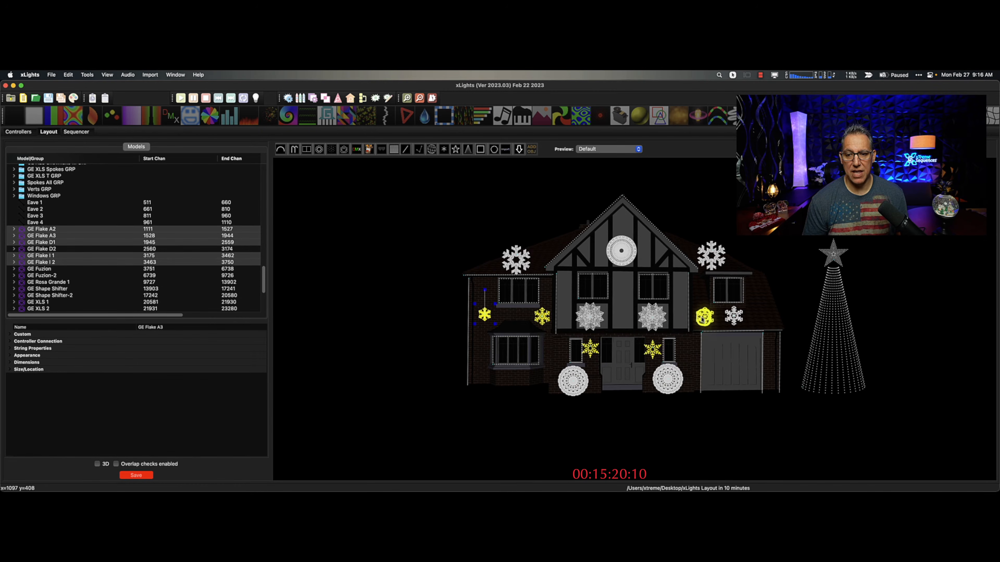
{"action": "left_click", "coordinate": [731, 319], "text": "shift"}
{"action": "right_click", "coordinate": [731, 322]}
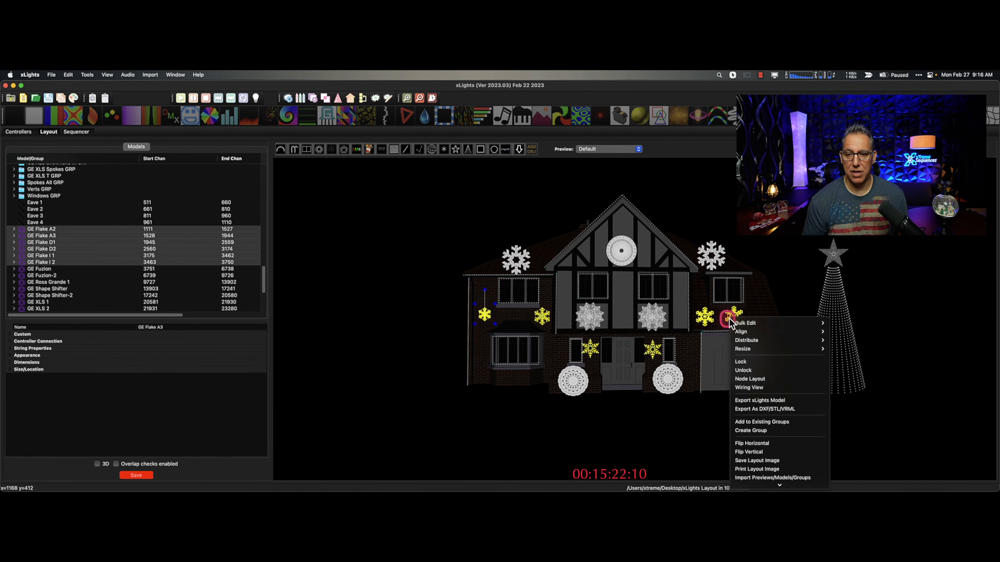
{"action": "mouse_move", "coordinate": [750, 349]}
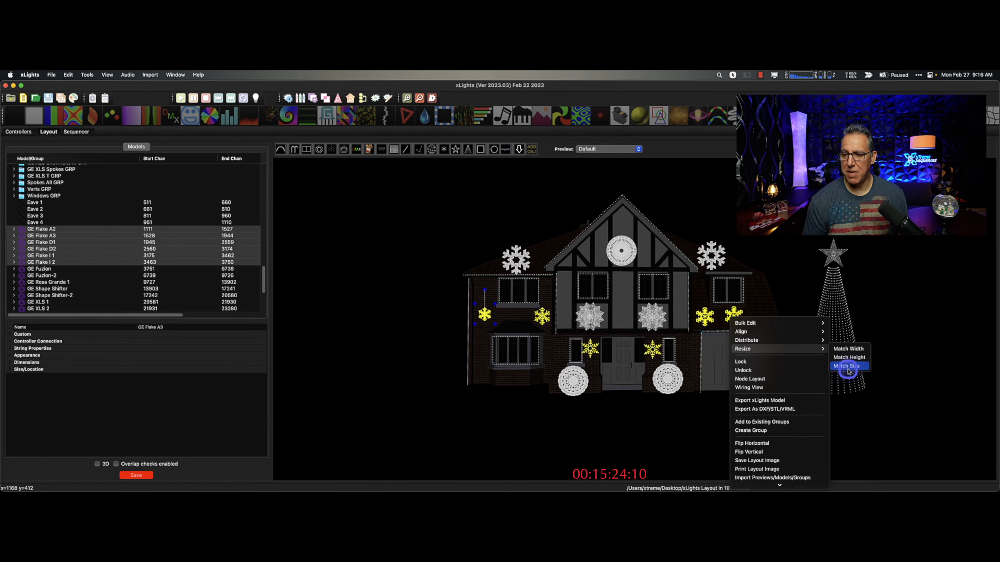
{"action": "left_click", "coordinate": [846, 366]}
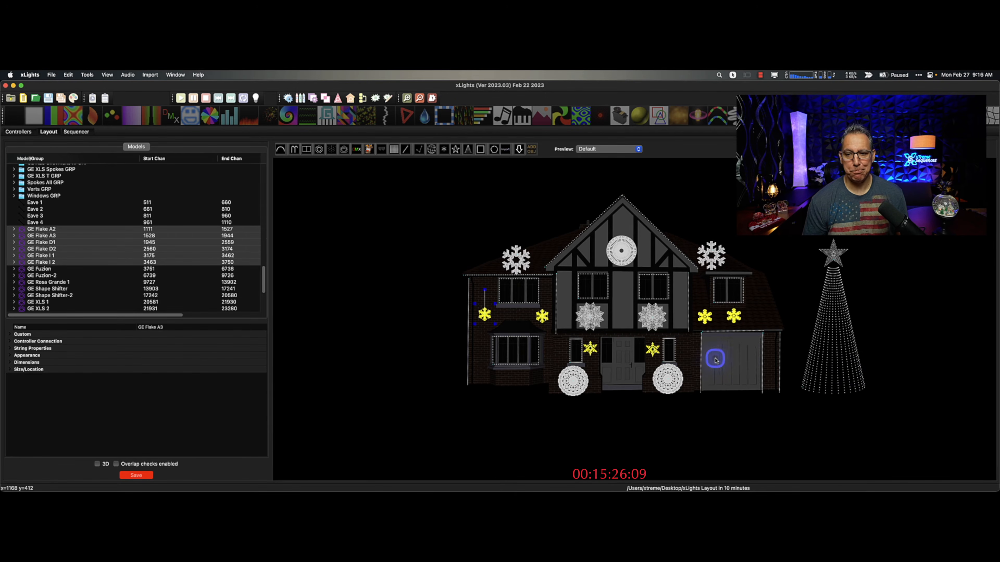
{"action": "left_click", "coordinate": [141, 476]}
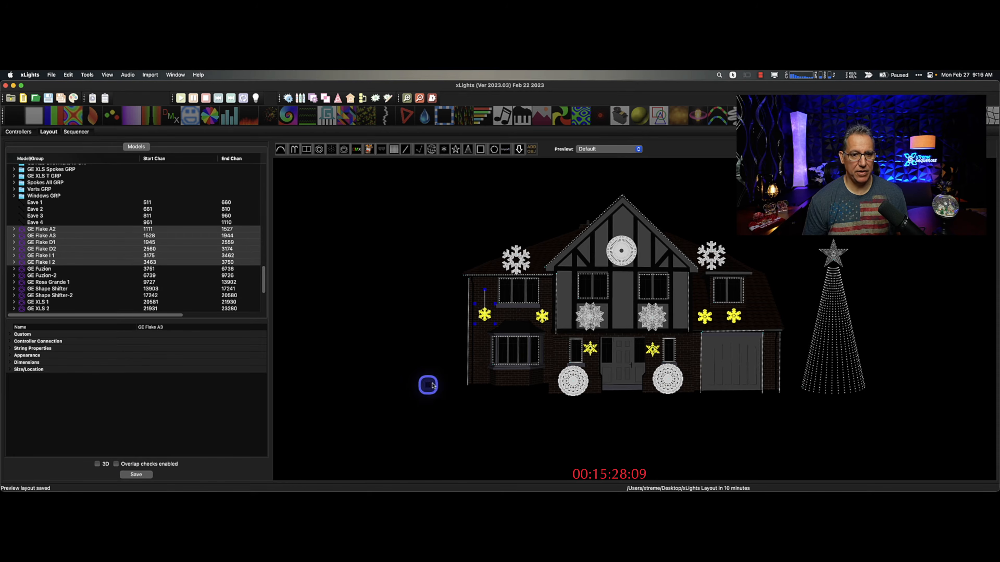
Shift GE Flake A3 slightly right and move GE Flake D2 farther right, near the outer edge of the garage roof.
{"action": "left_click", "coordinate": [489, 319]}
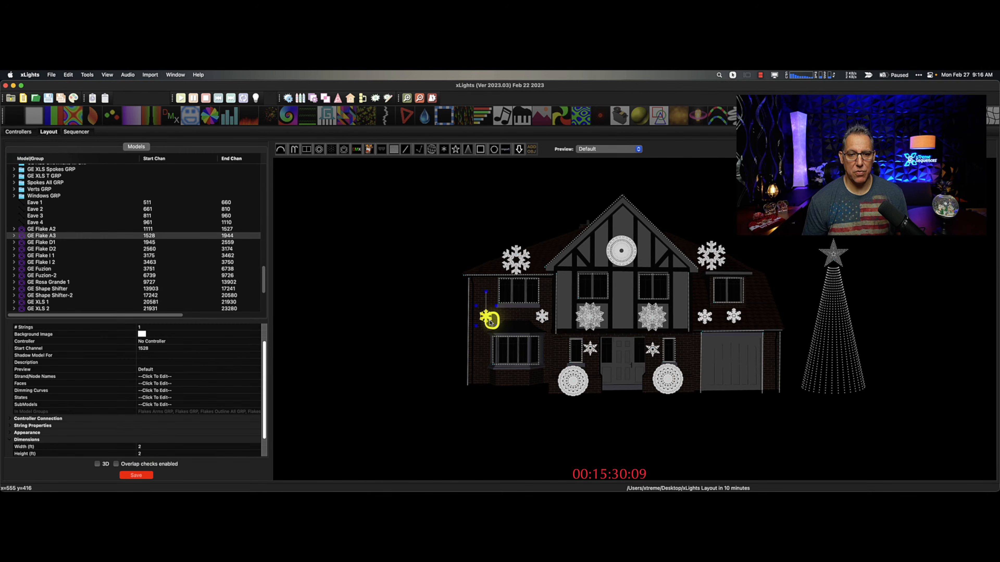
{"action": "left_click", "coordinate": [543, 319]}
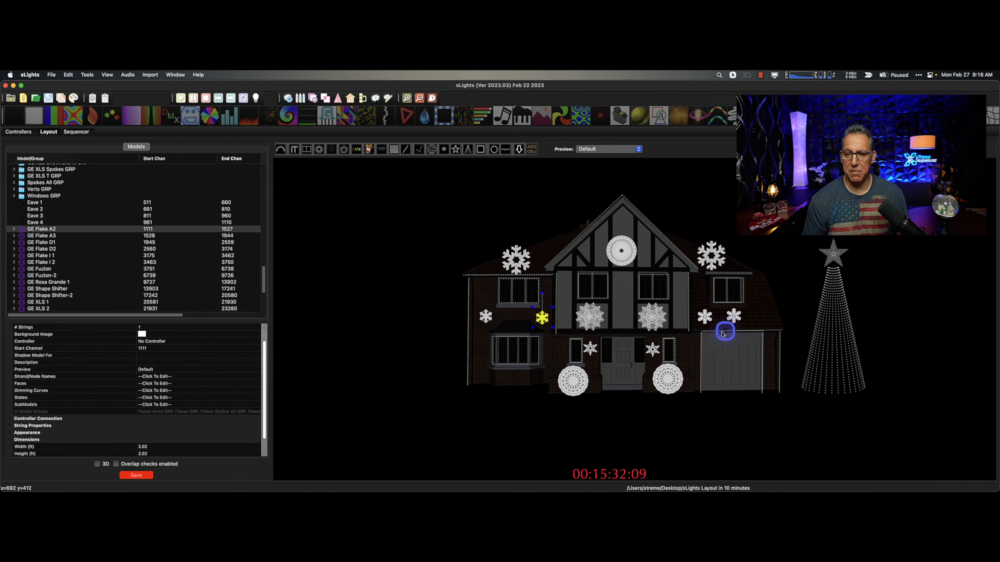
{"action": "left_click_drag", "start_coordinate": [733, 317], "coordinate": [759, 322]}
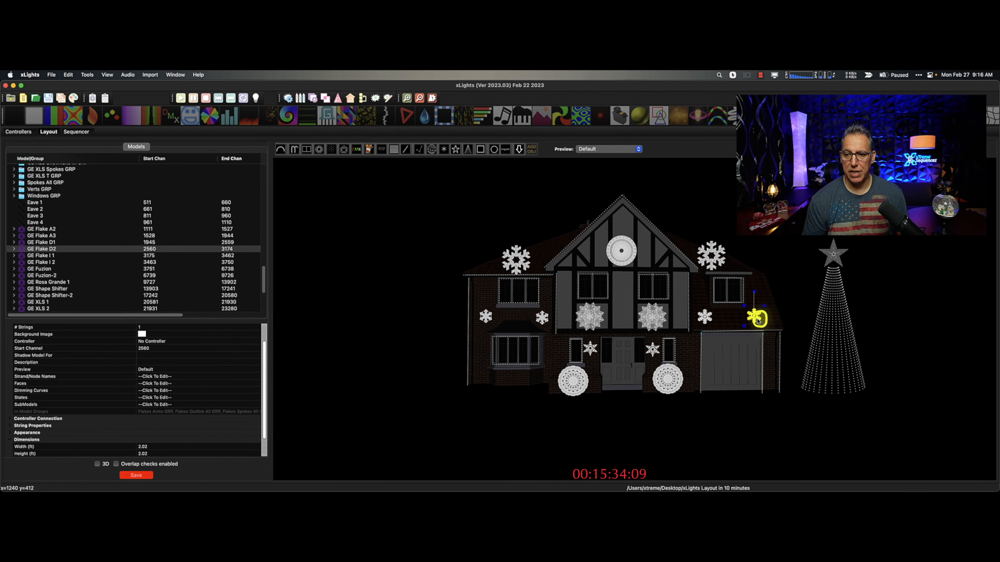
Align the bottoms of GE Flake A2, A3 and D1 with GE Flake D2.
{"action": "left_click", "coordinate": [705, 318], "text": "super"}
{"action": "left_click", "coordinate": [542, 318], "text": "super"}
{"action": "left_click", "coordinate": [492, 318], "text": "super"}
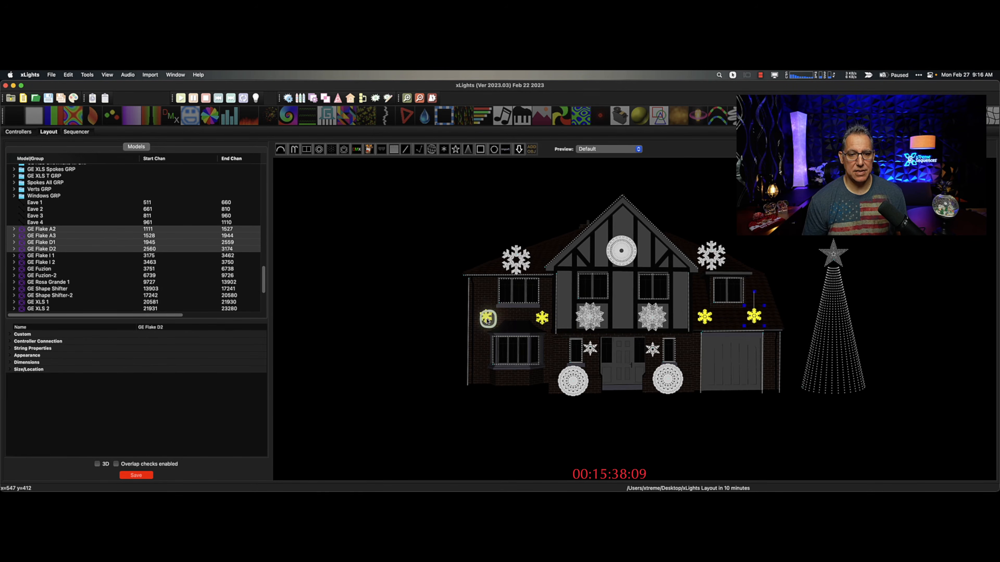
{"action": "right_click", "coordinate": [489, 318]}
{"action": "mouse_move", "coordinate": [508, 332]}
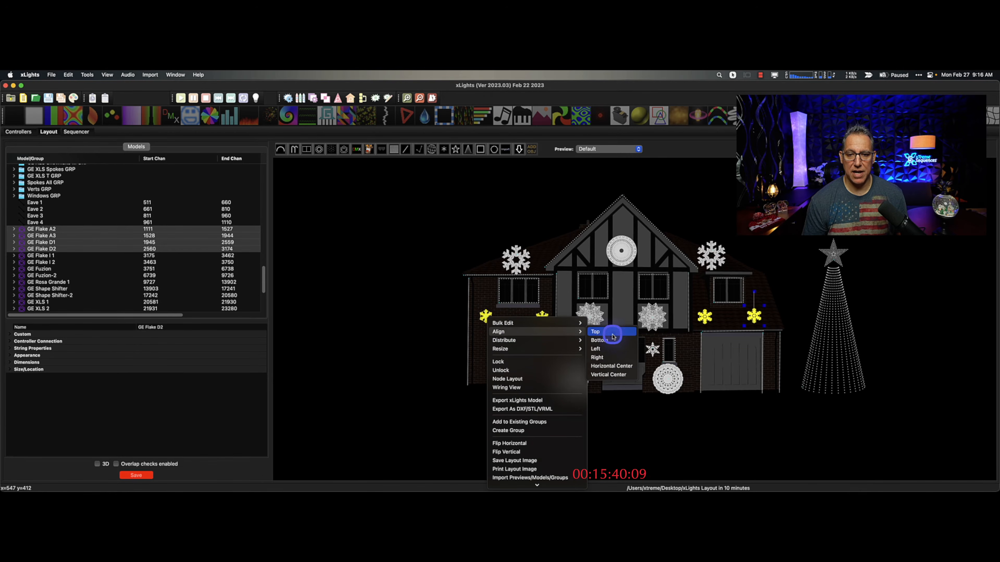
{"action": "left_click", "coordinate": [606, 340]}
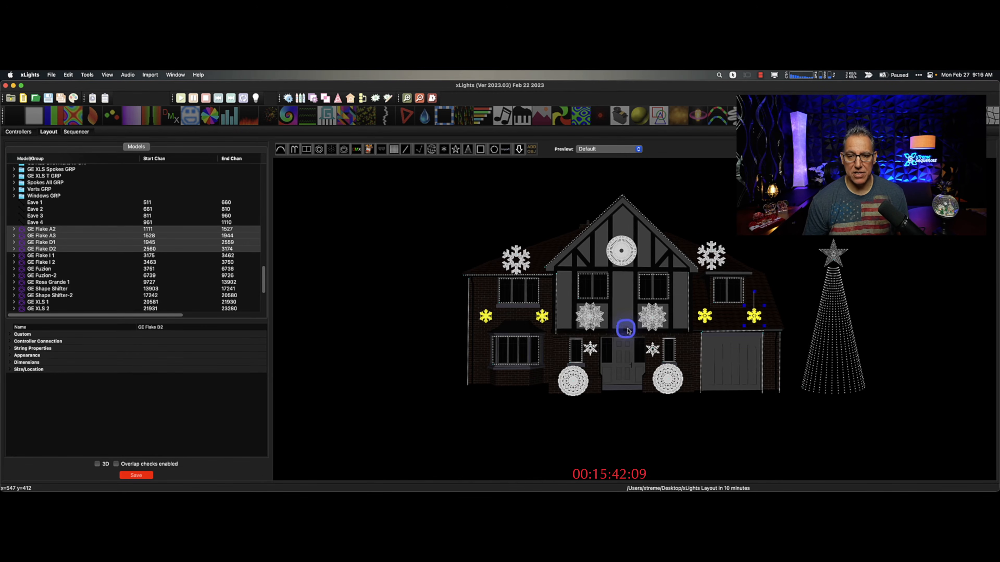
Align the top of GE Fuzion-2 with GE Fuzion.
{"action": "left_click", "coordinate": [593, 320]}
{"action": "left_click", "coordinate": [653, 318], "text": "super"}
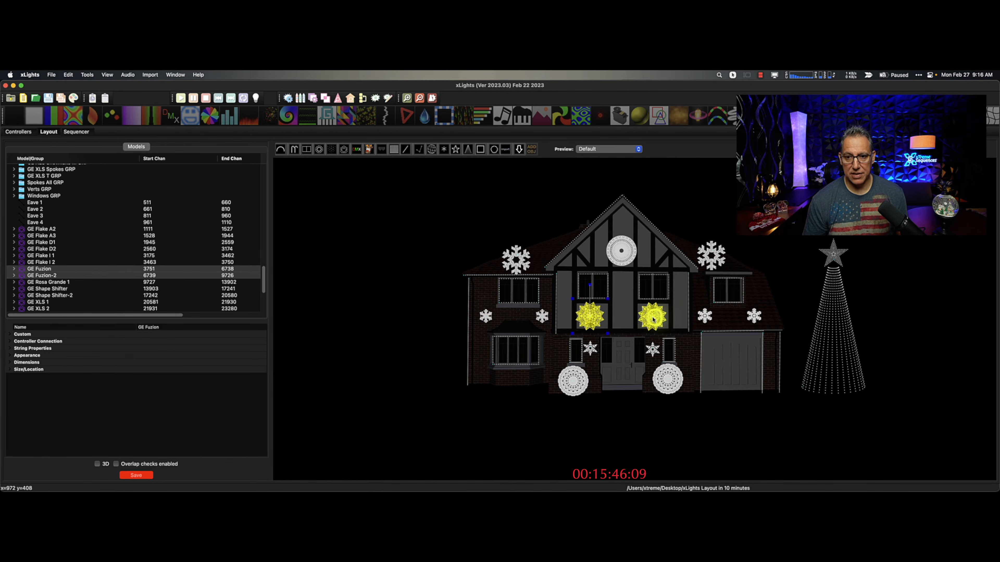
{"action": "right_click", "coordinate": [653, 317]}
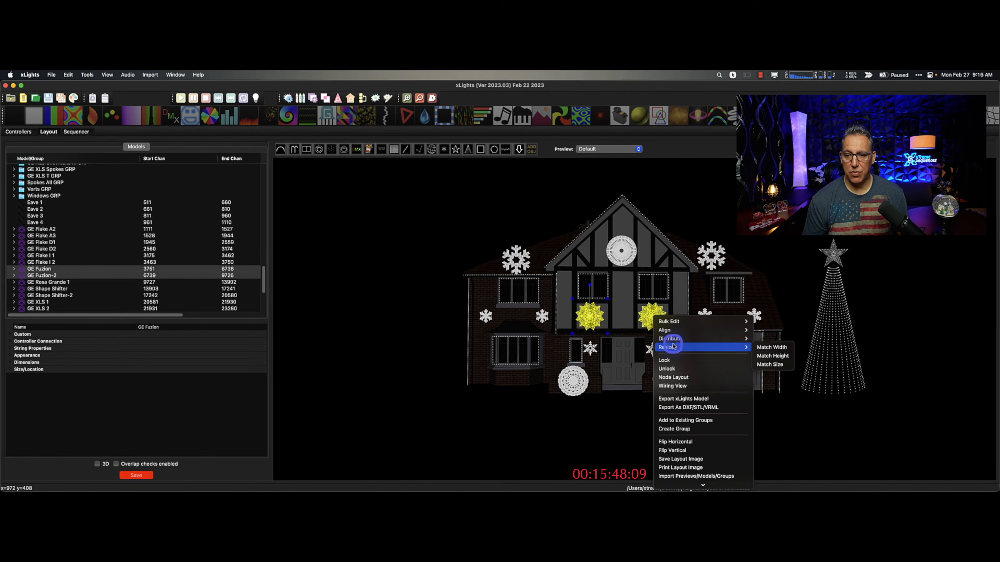
{"action": "mouse_move", "coordinate": [720, 330]}
{"action": "left_click", "coordinate": [770, 333]}
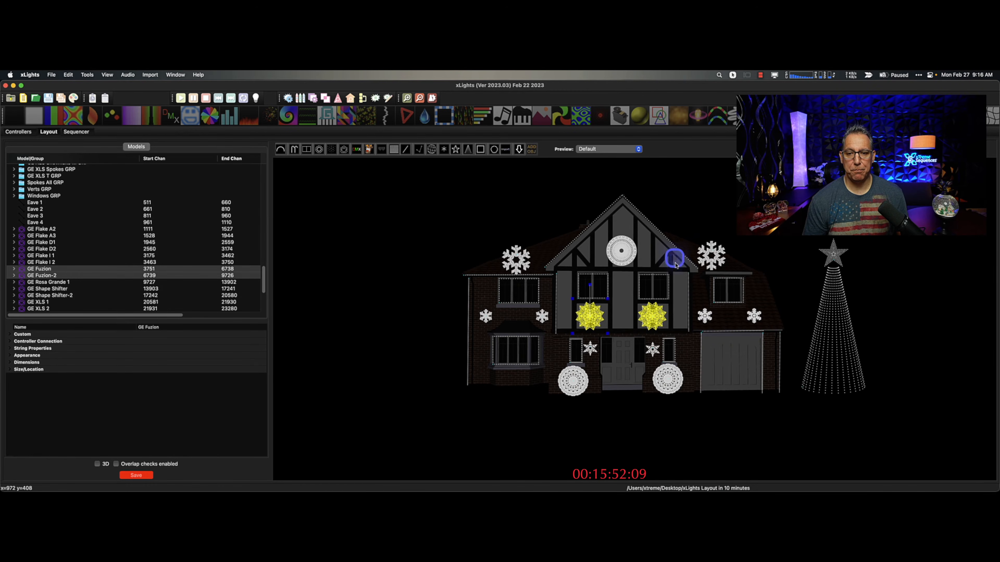
Move GE Rosa Grande 1 slightly higher under the peak of the central gable, and save the layout.
{"action": "left_click", "coordinate": [625, 243]}
{"action": "left_click_drag", "start_coordinate": [625, 244], "coordinate": [623, 240]}
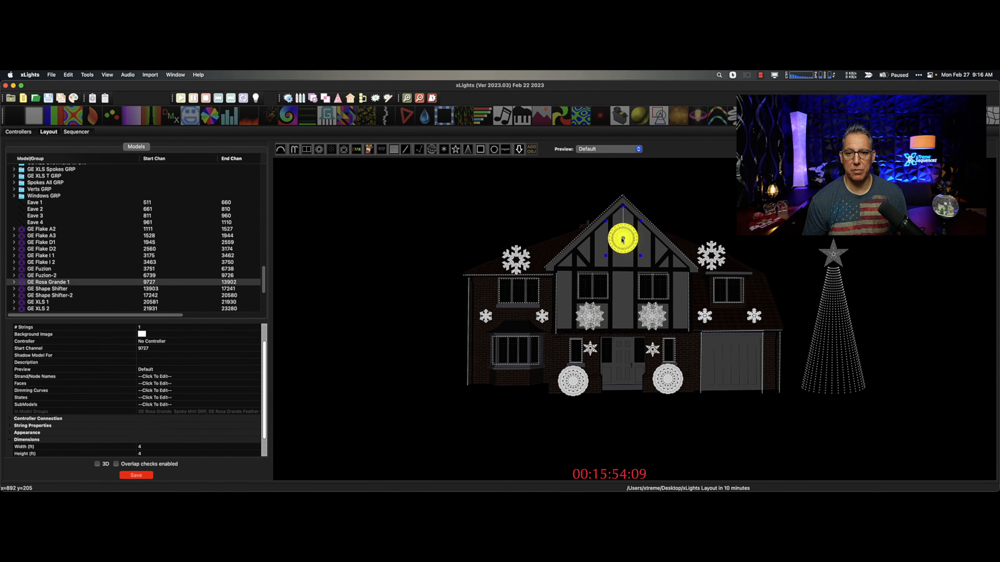
{"action": "left_click", "coordinate": [135, 476]}
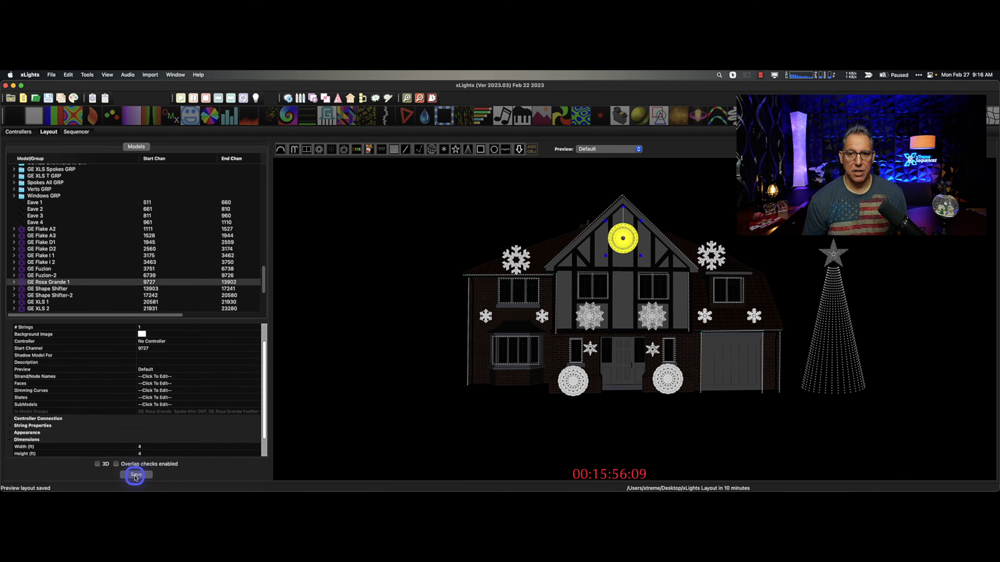
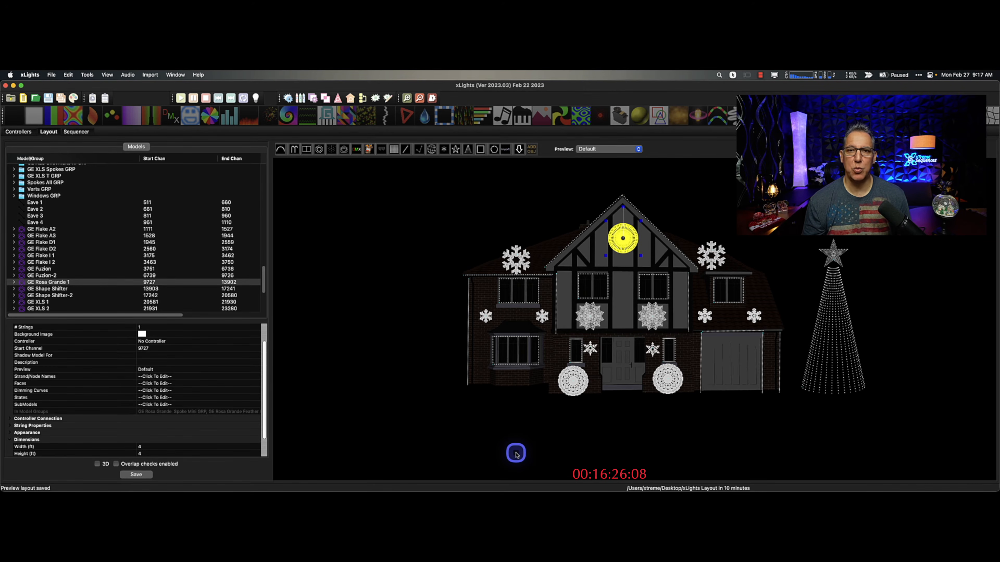
Create a group named "All Pixels GRP" from all models in the layout, save the layout and deselect everything.
{"action": "left_click", "coordinate": [530, 453]}
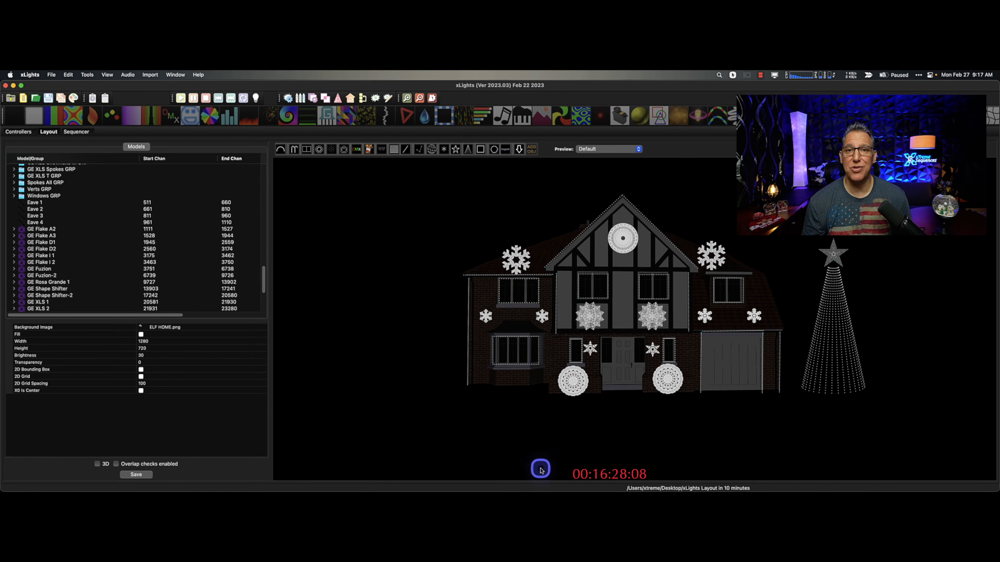
{"action": "left_click_drag", "start_coordinate": [430, 178], "coordinate": [903, 448]}
{"action": "right_click", "coordinate": [621, 248]}
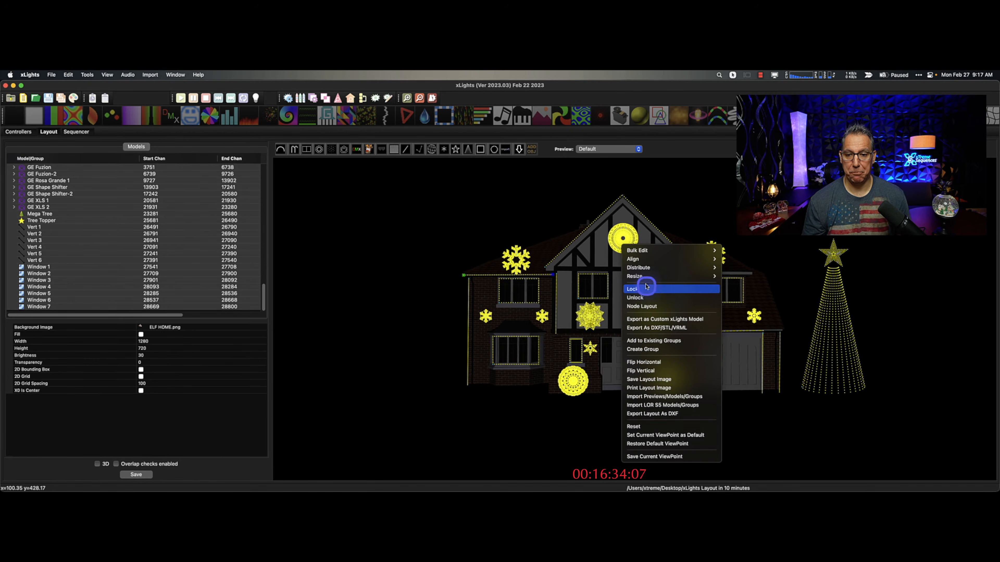
{"action": "left_click", "coordinate": [655, 343]}
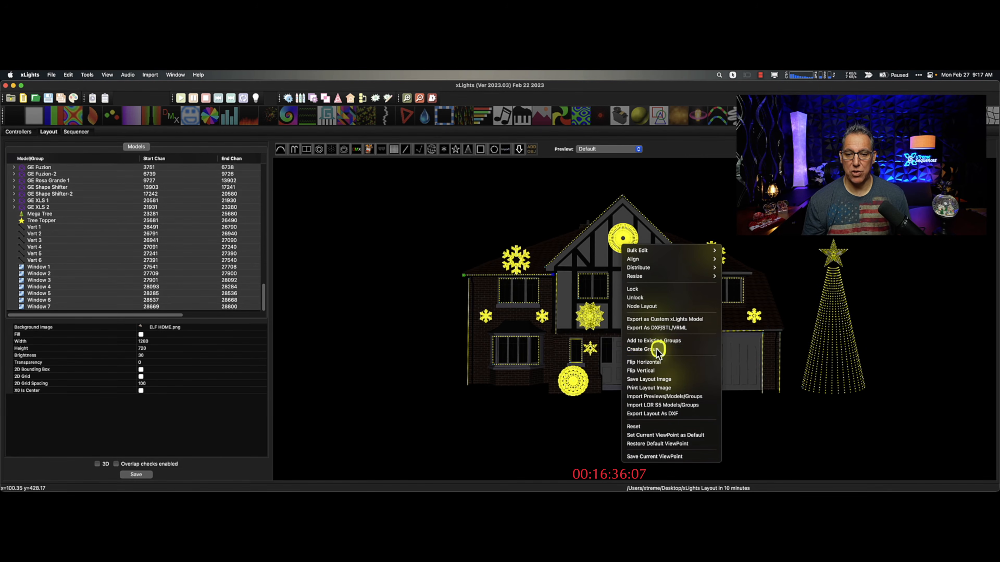
{"action": "left_click", "coordinate": [655, 349]}
{"action": "type", "text": "All Piox"}
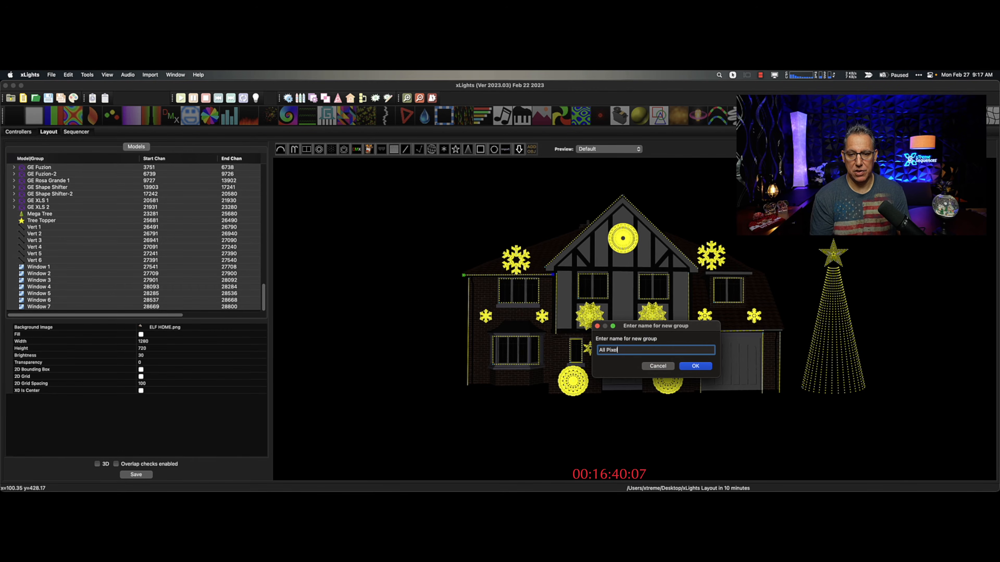
{"action": "key", "text": "Return"}
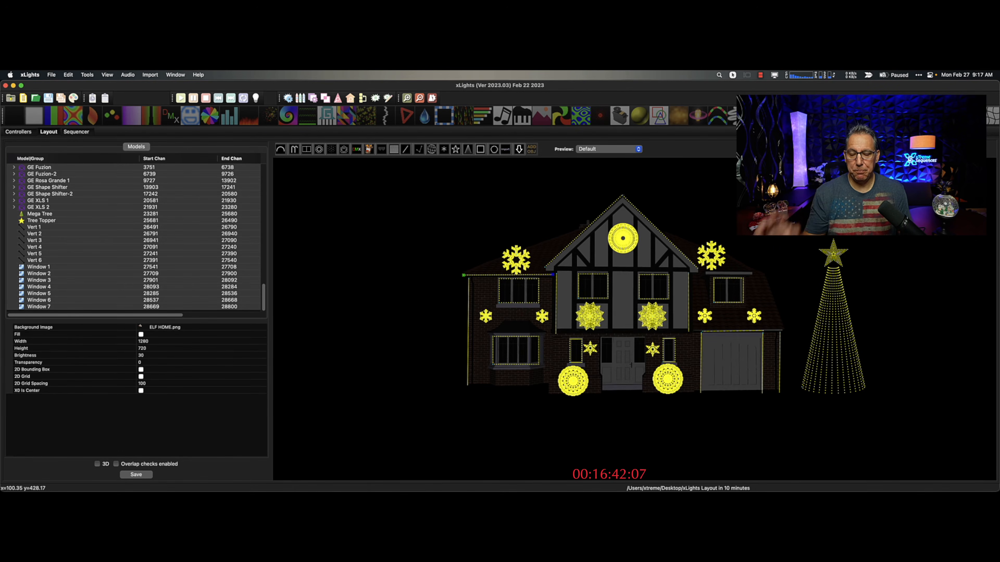
{"action": "left_click", "coordinate": [175, 464]}
{"action": "left_click", "coordinate": [136, 475]}
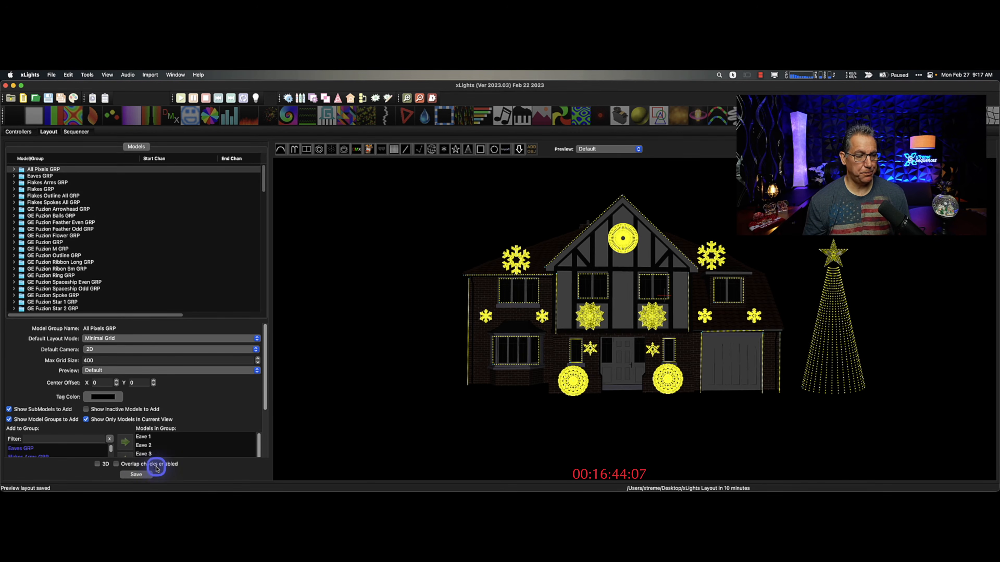
{"action": "left_click", "coordinate": [209, 461]}
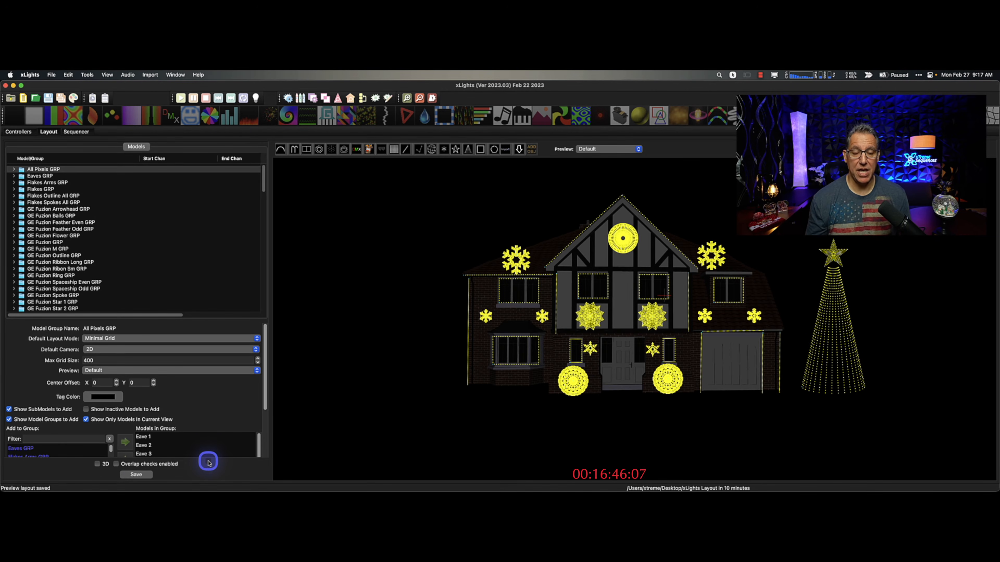
{"action": "left_click", "coordinate": [739, 459]}
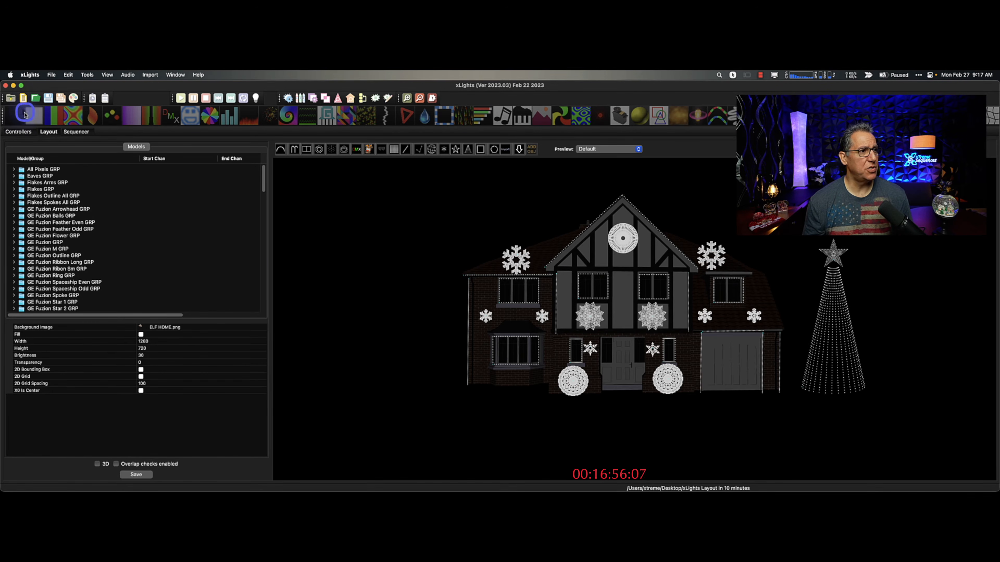
Create a new sequence with the default settings and clear the Effect Assist window away from the sequencer.
{"action": "left_click", "coordinate": [24, 100]}
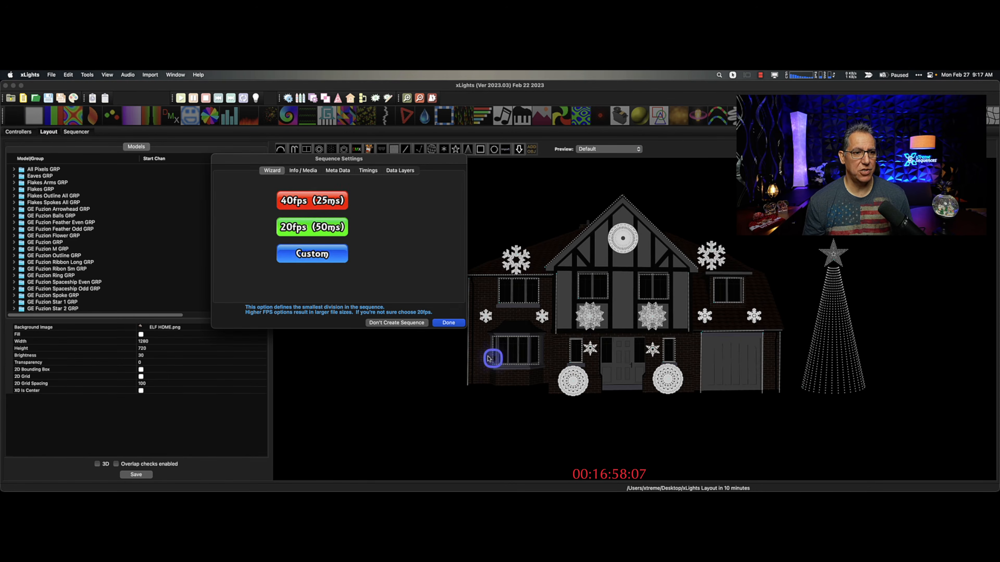
{"action": "left_click", "coordinate": [448, 322]}
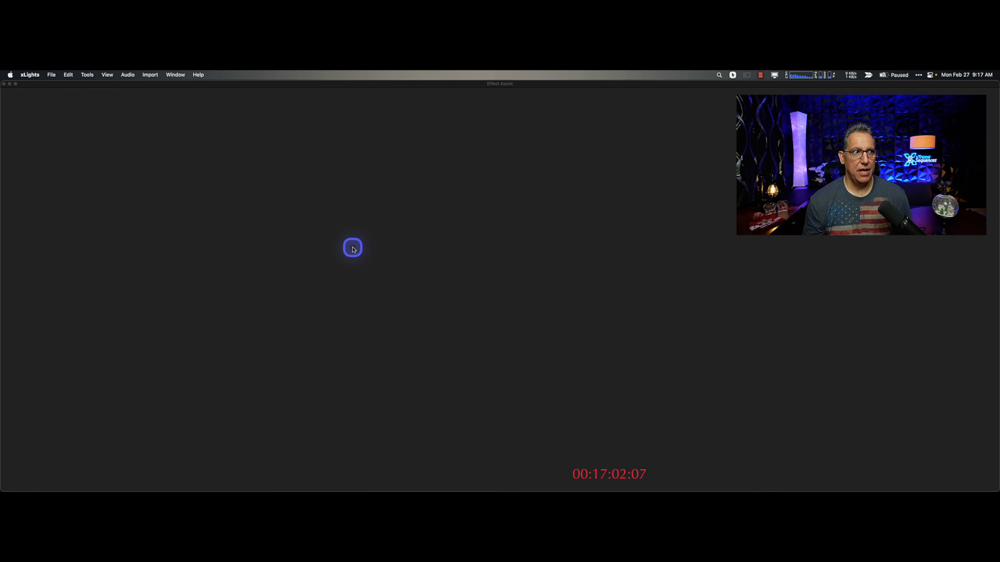
{"action": "left_click_drag", "start_coordinate": [277, 85], "coordinate": [214, 204]}
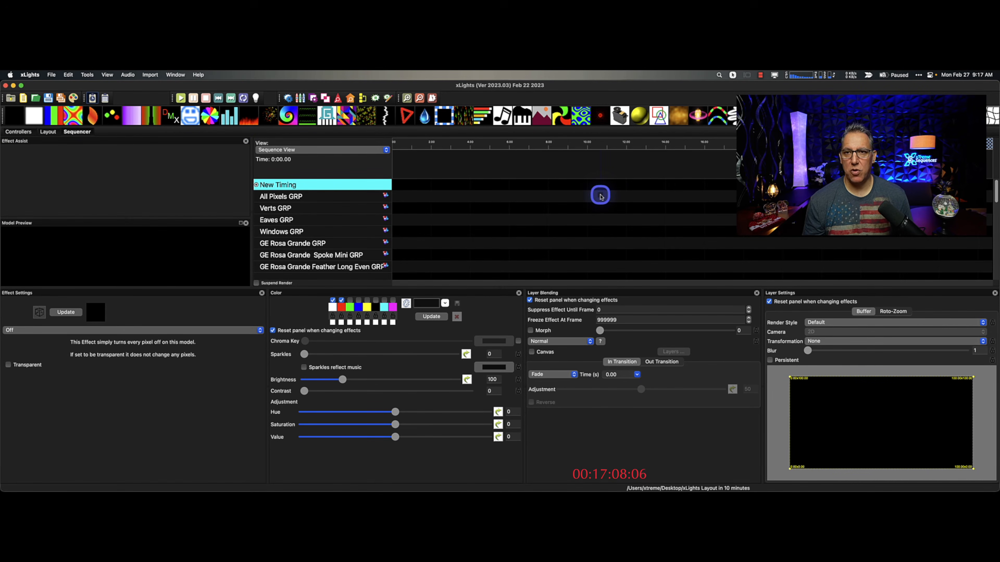
Open the sequence's display elements in an enlarged window and delete the Sequence View.
{"action": "right_click", "coordinate": [318, 201]}
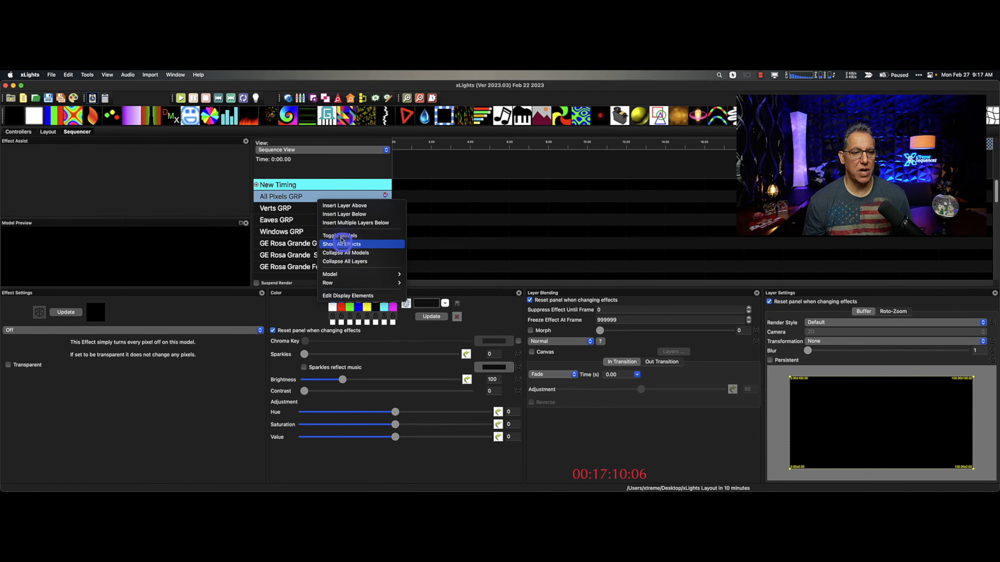
{"action": "left_click", "coordinate": [351, 295]}
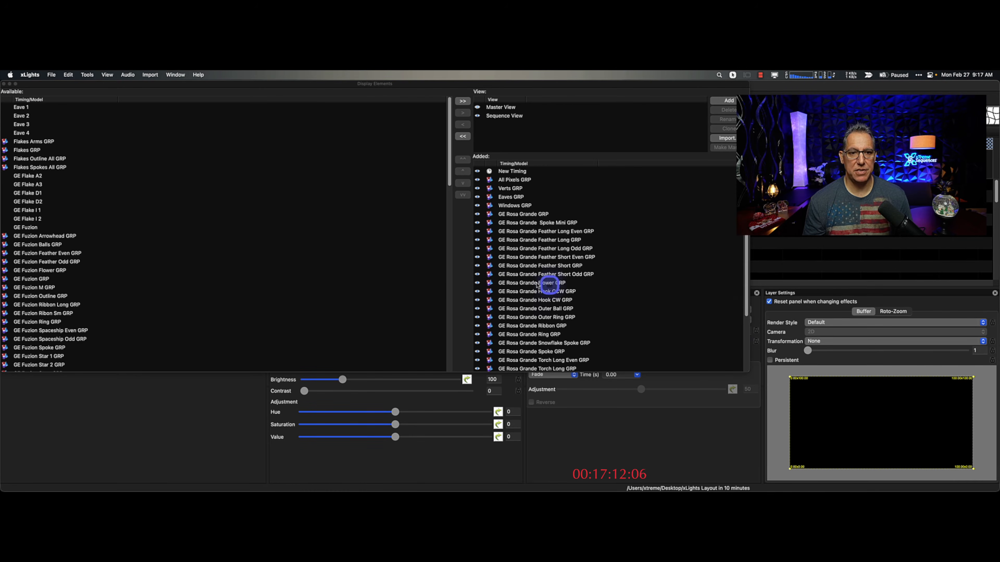
{"action": "left_click_drag", "start_coordinate": [733, 372], "coordinate": [732, 436]}
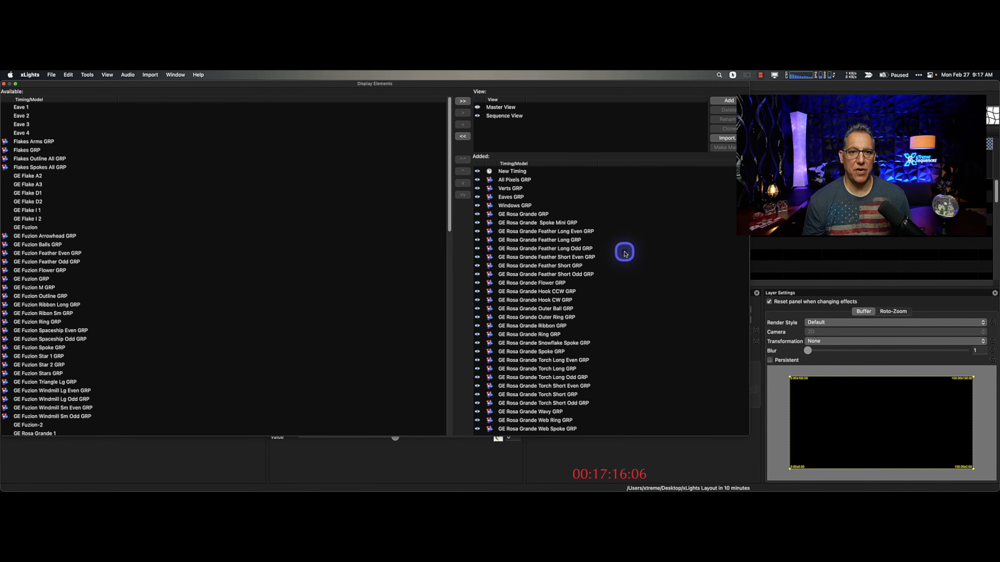
{"action": "left_click", "coordinate": [506, 117]}
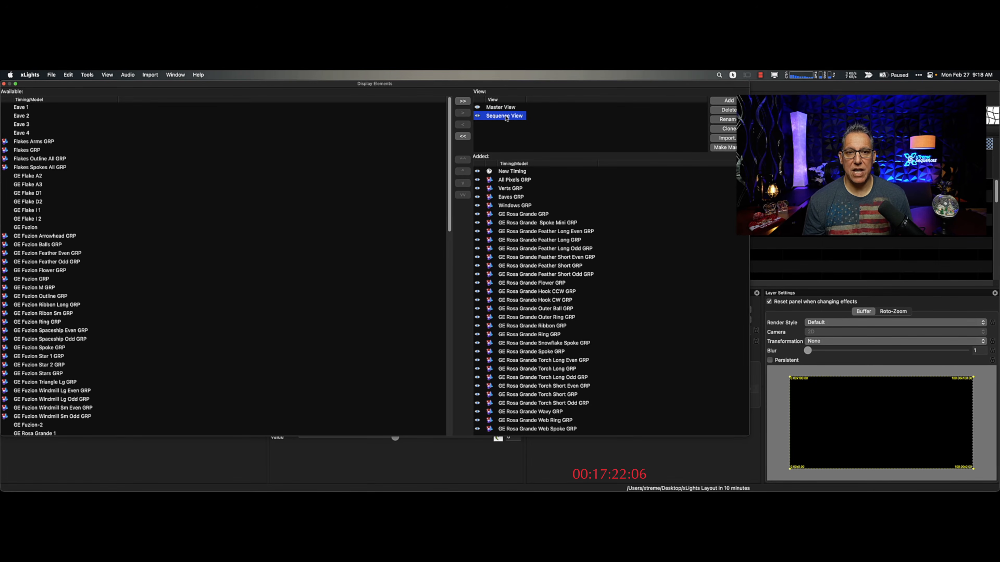
{"action": "left_click", "coordinate": [728, 110]}
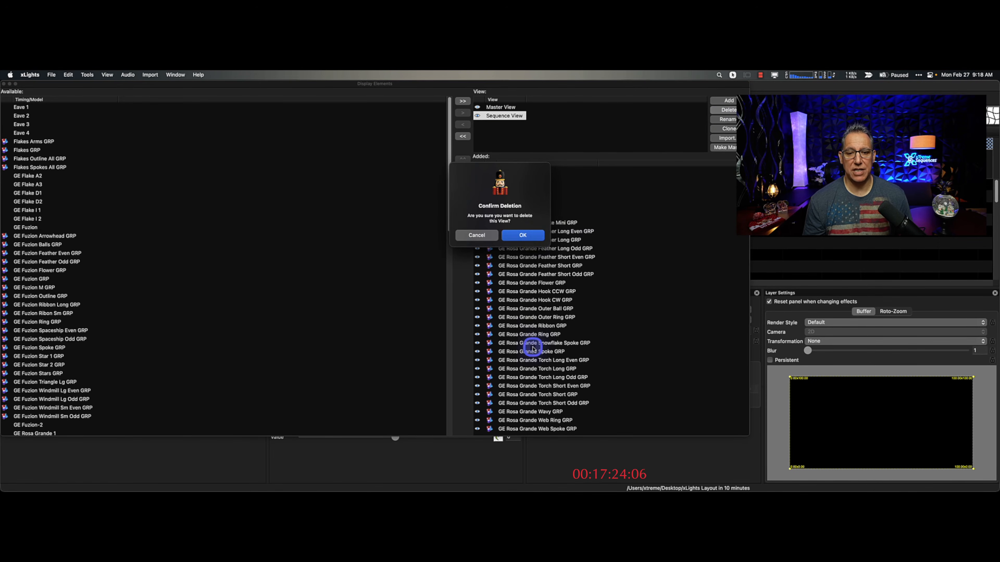
{"action": "left_click", "coordinate": [522, 235]}
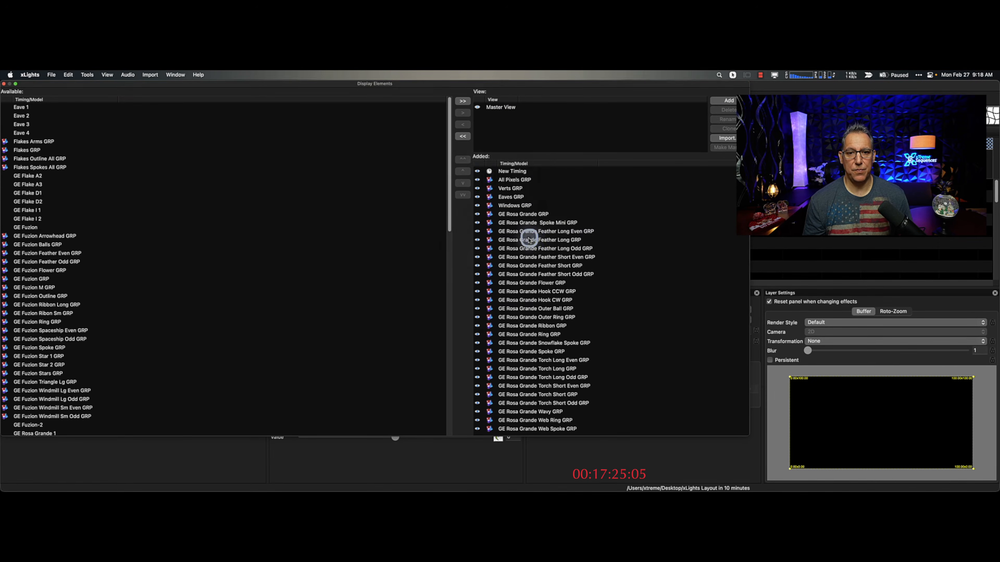
Add the four Flakes groups to Master View above GE Rosa Grande GRP, and move Flakes GRP above Flakes Arms GRP.
{"action": "left_click", "coordinate": [498, 108]}
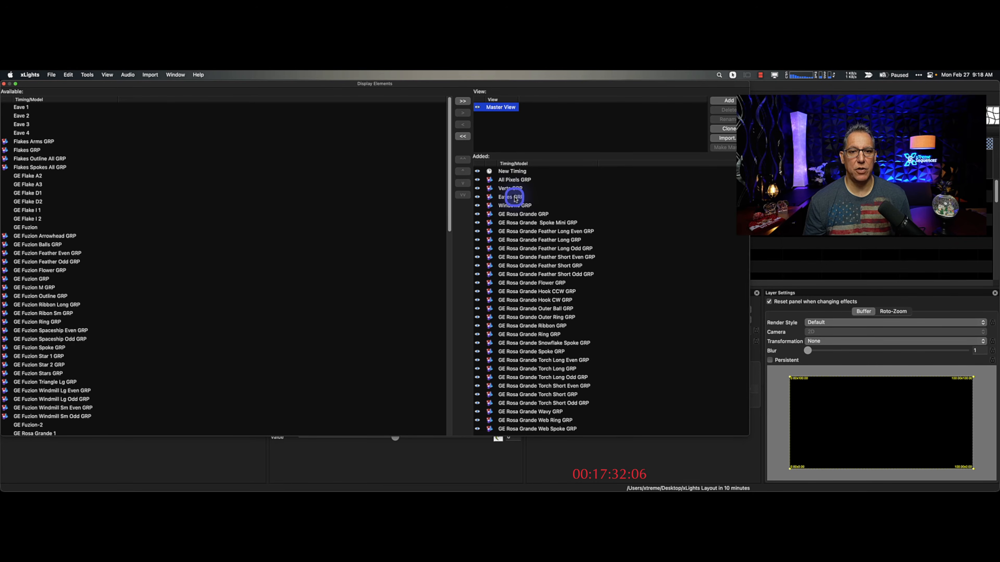
{"action": "left_click", "coordinate": [537, 215]}
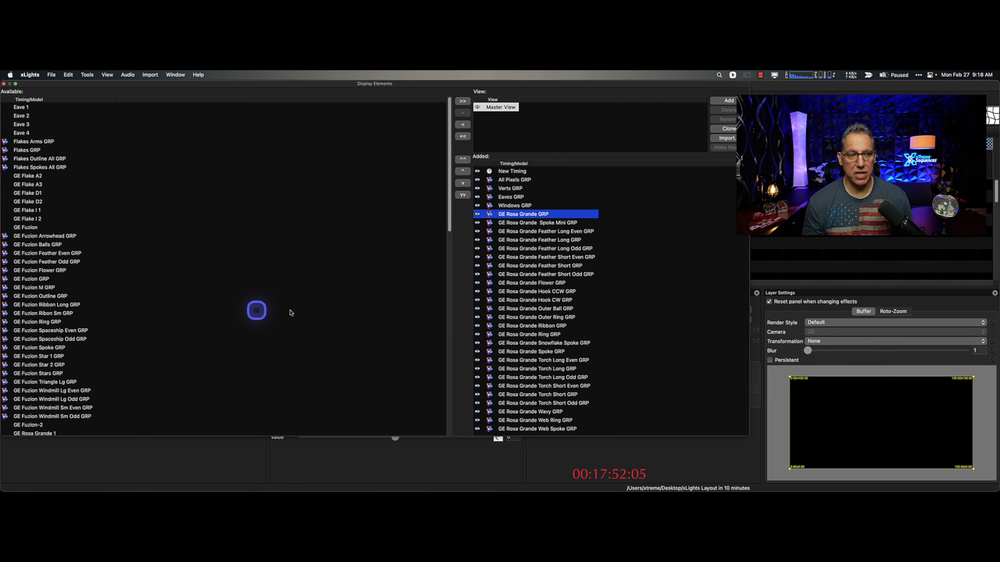
{"action": "left_click", "coordinate": [38, 237]}
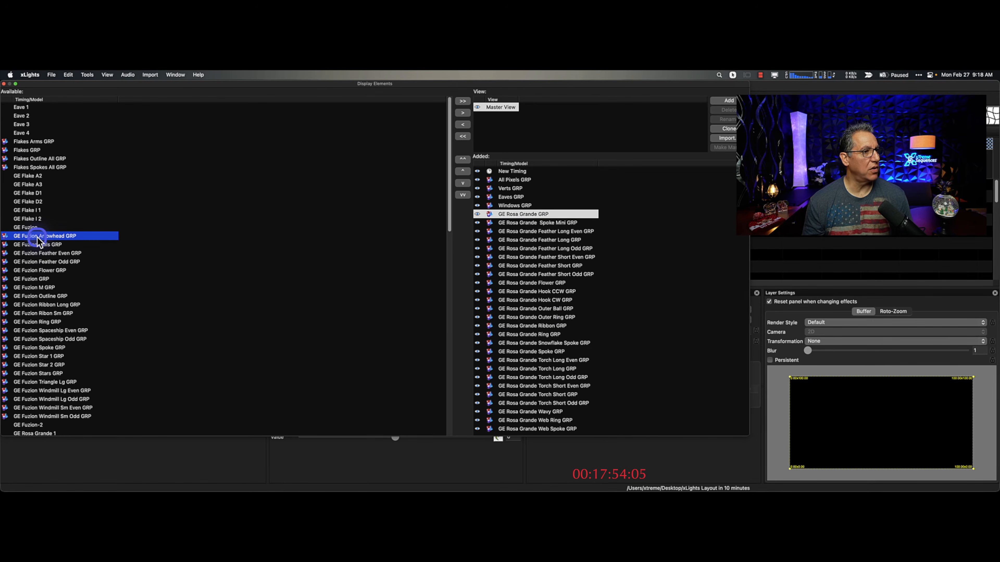
{"action": "left_click", "coordinate": [24, 141]}
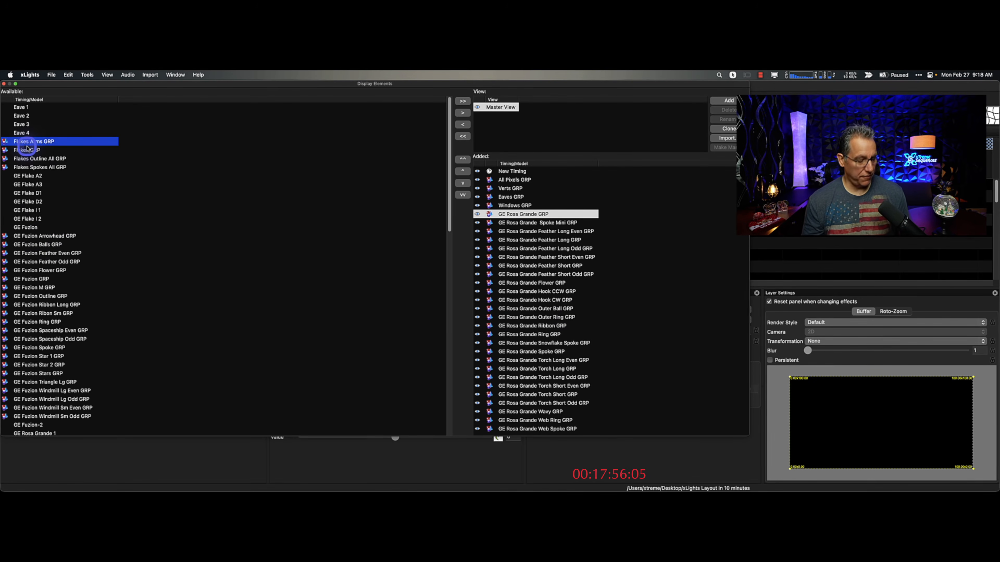
{"action": "left_click", "coordinate": [37, 168], "text": "shift"}
{"action": "left_click_drag", "start_coordinate": [35, 143], "coordinate": [539, 217]}
{"action": "left_click", "coordinate": [529, 223]}
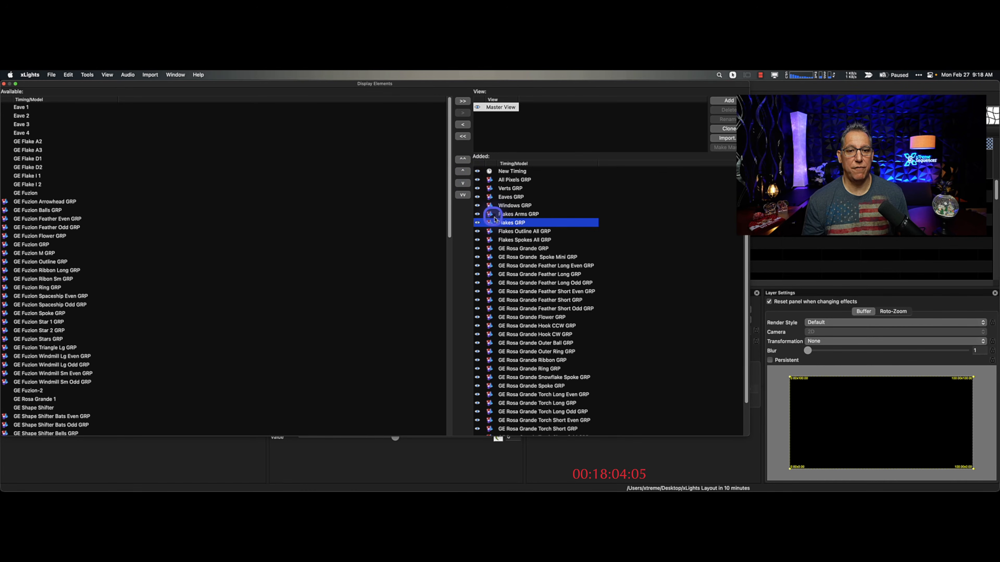
{"action": "left_click", "coordinate": [466, 172]}
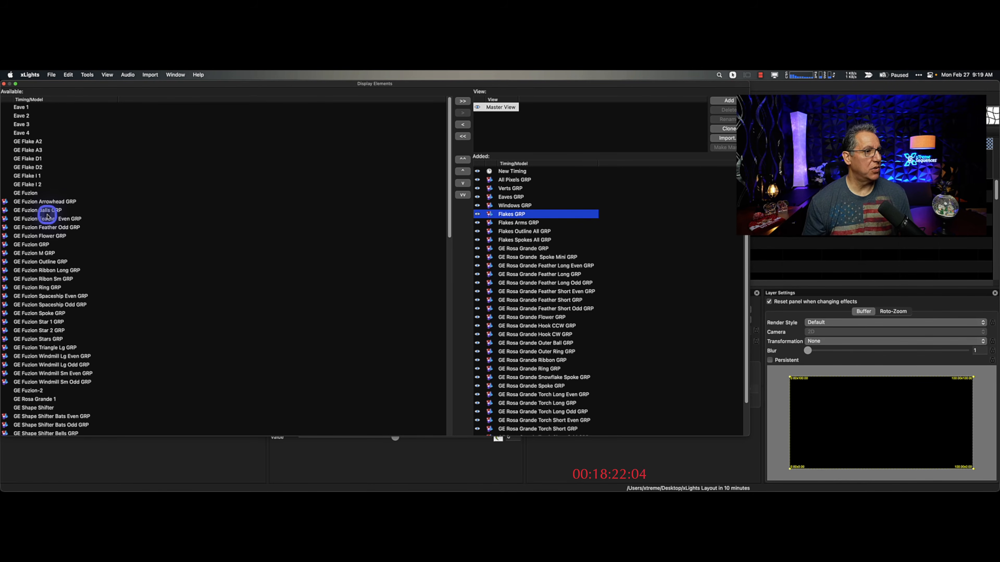
Add all GE Fuzion groups, from Arrowhead through Windmill Sm Odd, to Master View between Windows GRP and Flakes GRP.
{"action": "left_click", "coordinate": [48, 202]}
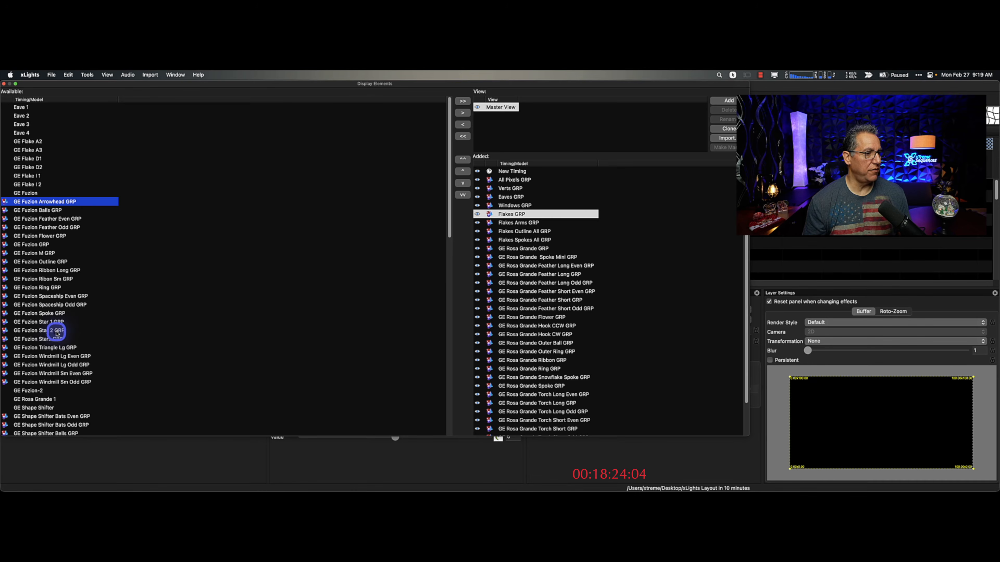
{"action": "left_click", "coordinate": [50, 384], "text": "shift"}
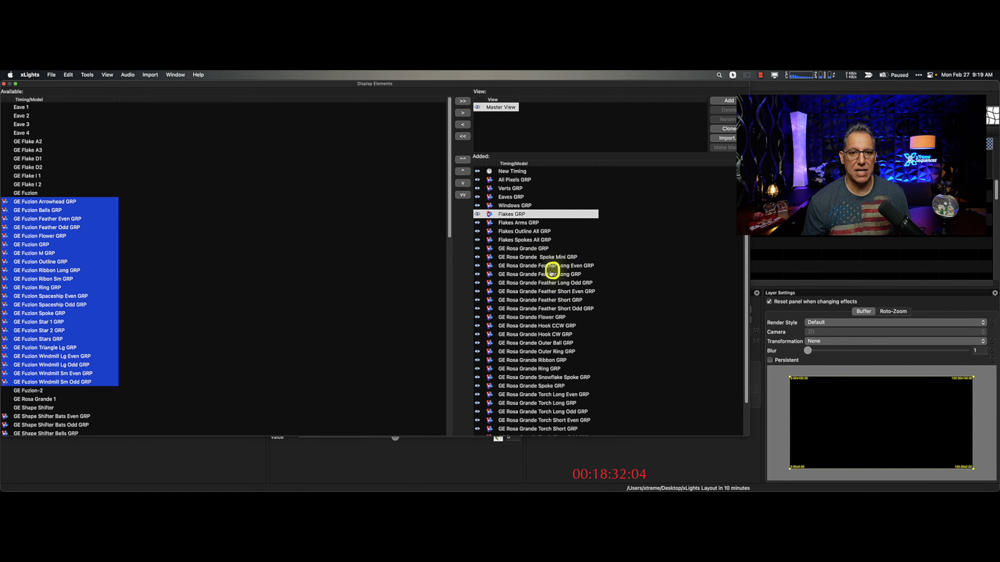
{"action": "left_click_drag", "start_coordinate": [517, 219], "coordinate": [514, 217]}
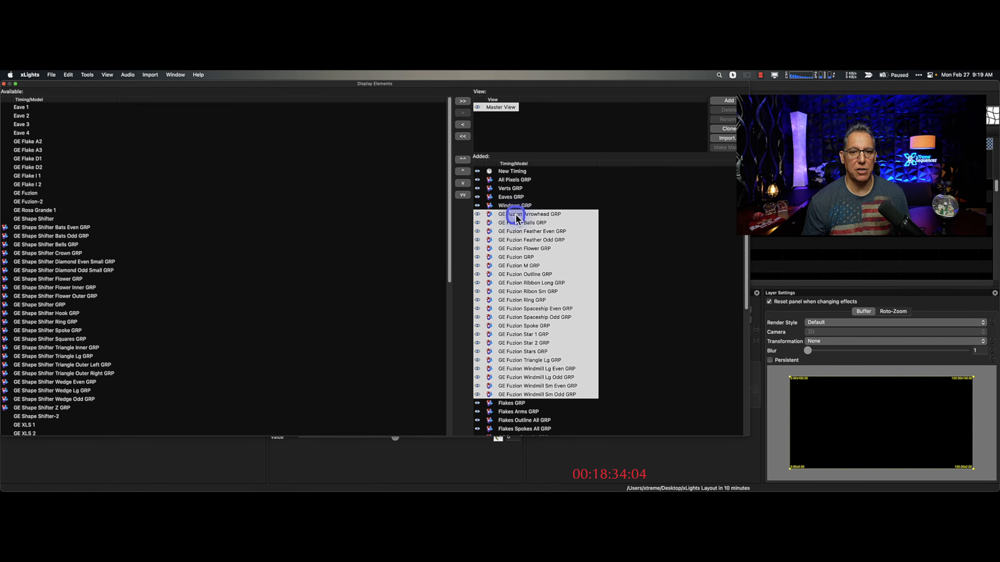
Move GE Fuzion GRP above GE Fuzion Arrowhead GRP so it leads the Fuzion groups in Master View.
{"action": "left_click", "coordinate": [550, 265]}
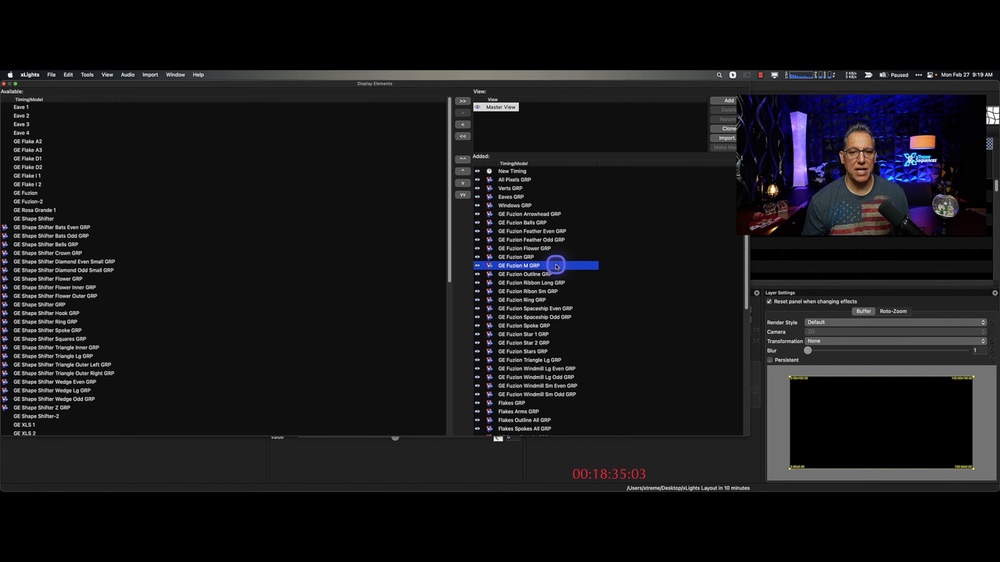
{"action": "left_click", "coordinate": [531, 259]}
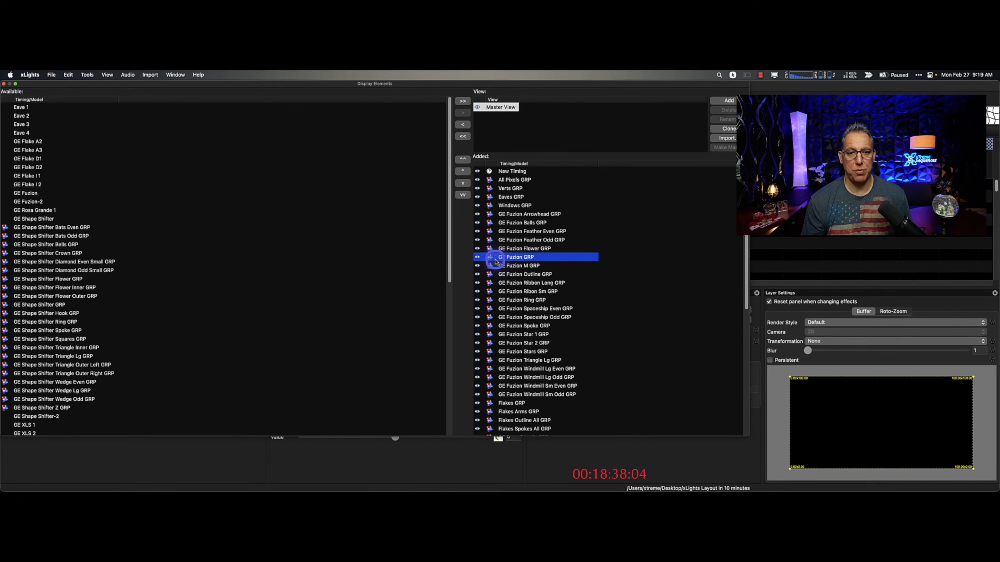
{"action": "left_click", "coordinate": [464, 172]}
{"action": "left_click", "coordinate": [464, 171]}
{"action": "left_click", "coordinate": [463, 172]}
{"action": "left_click", "coordinate": [464, 171]}
{"action": "left_click", "coordinate": [463, 171]}
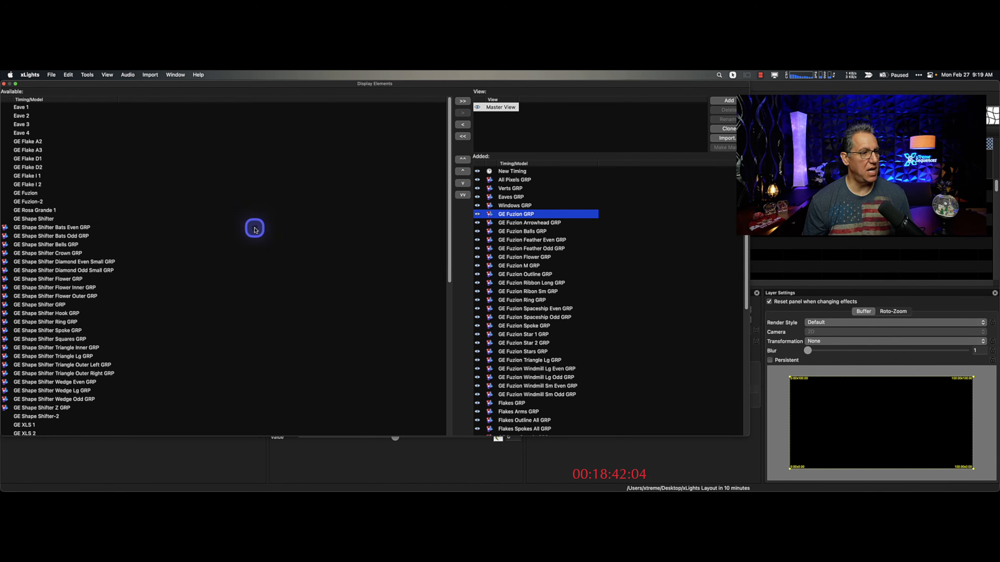
Add all GE Shape Shifter groups, from Bats Even through Z, to Master View between Windows GRP and GE Fuzion GRP.
{"action": "left_click", "coordinate": [51, 228]}
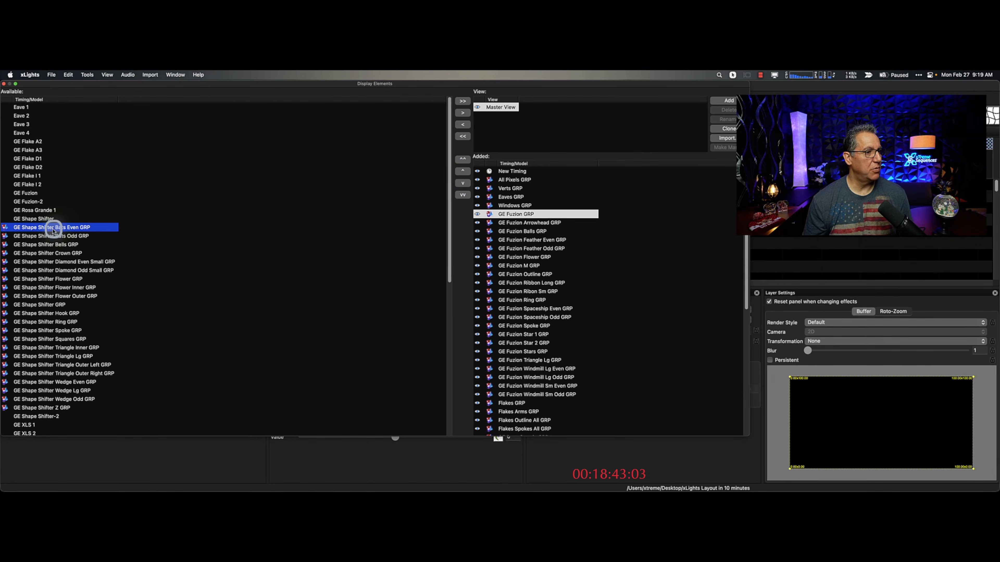
{"action": "left_click", "coordinate": [48, 409], "text": "shift"}
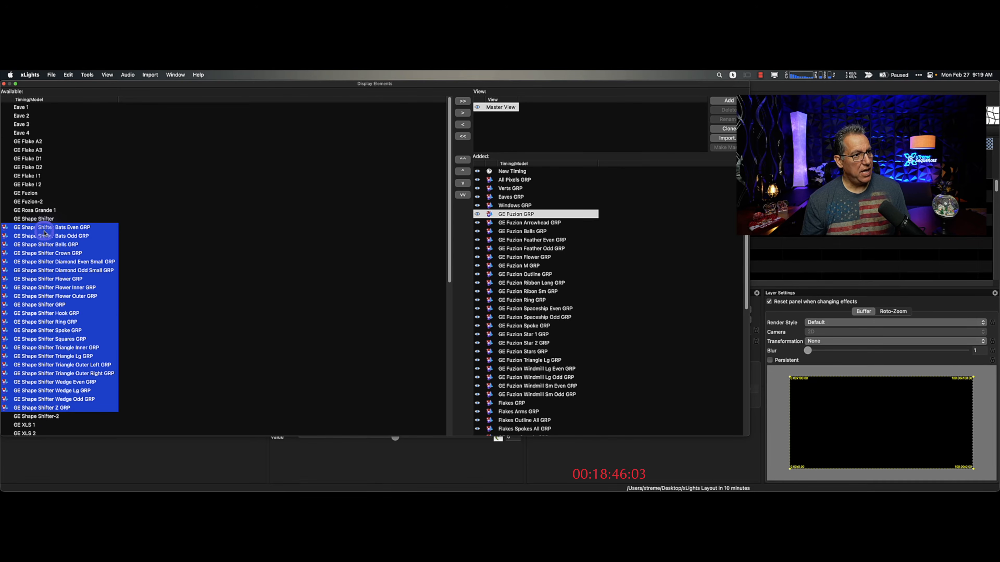
{"action": "left_click_drag", "start_coordinate": [46, 228], "coordinate": [516, 216]}
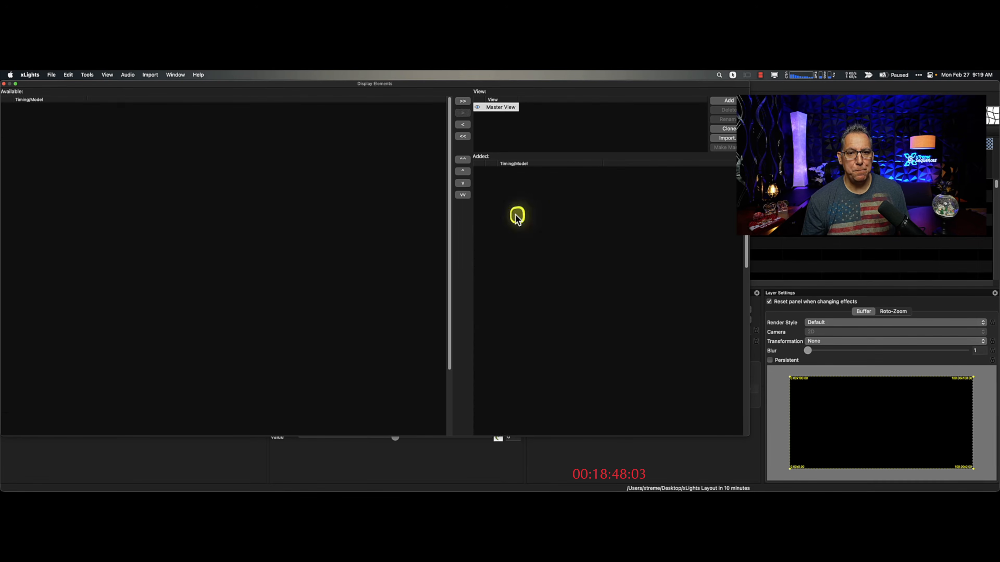
{"action": "left_click", "coordinate": [541, 326]}
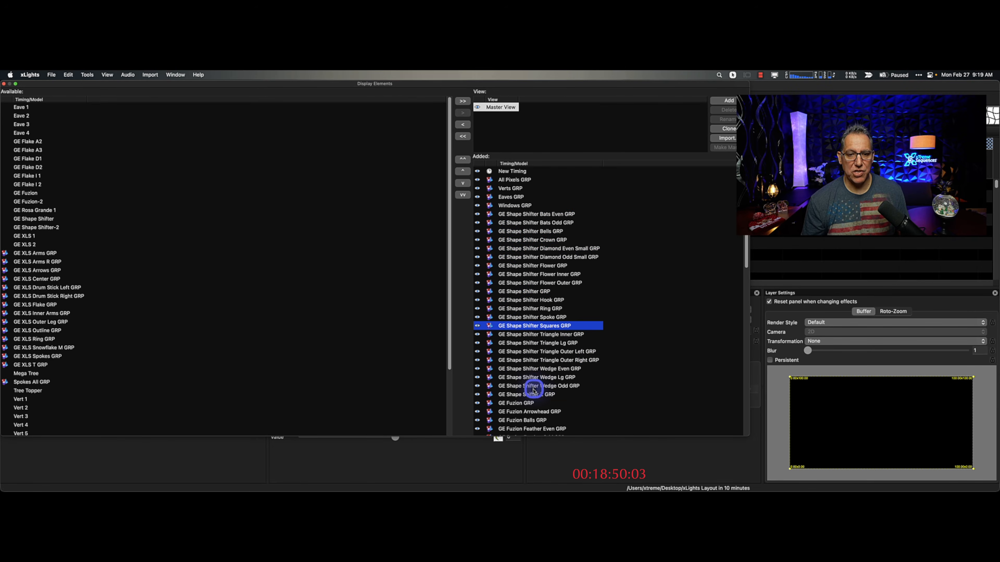
Move GE Shape Shifter GRP above GE Shape Shifter Bats Even GRP in Master View.
{"action": "left_click", "coordinate": [511, 292]}
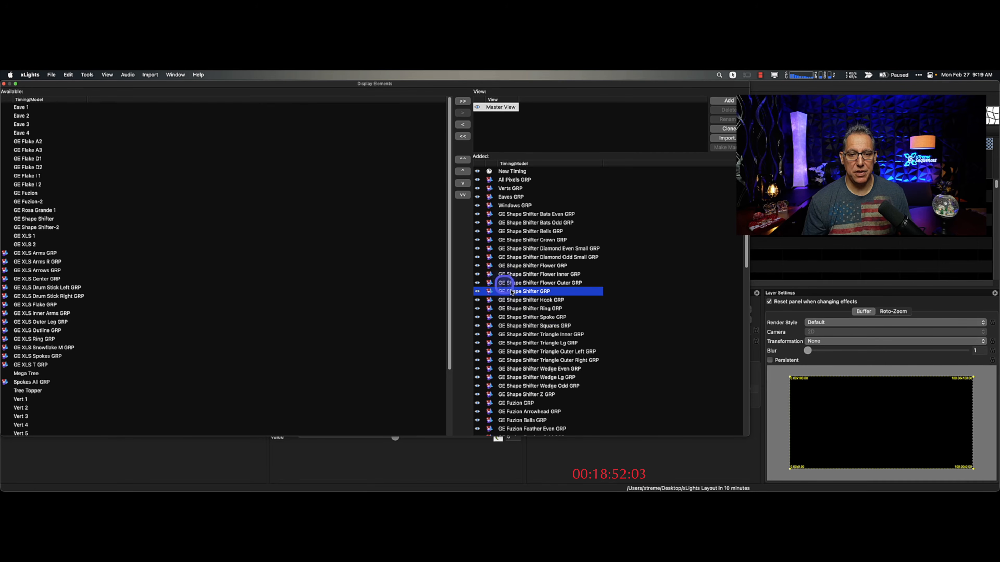
{"action": "left_click", "coordinate": [463, 171]}
{"action": "left_click", "coordinate": [463, 171]}
{"action": "left_click", "coordinate": [462, 171]}
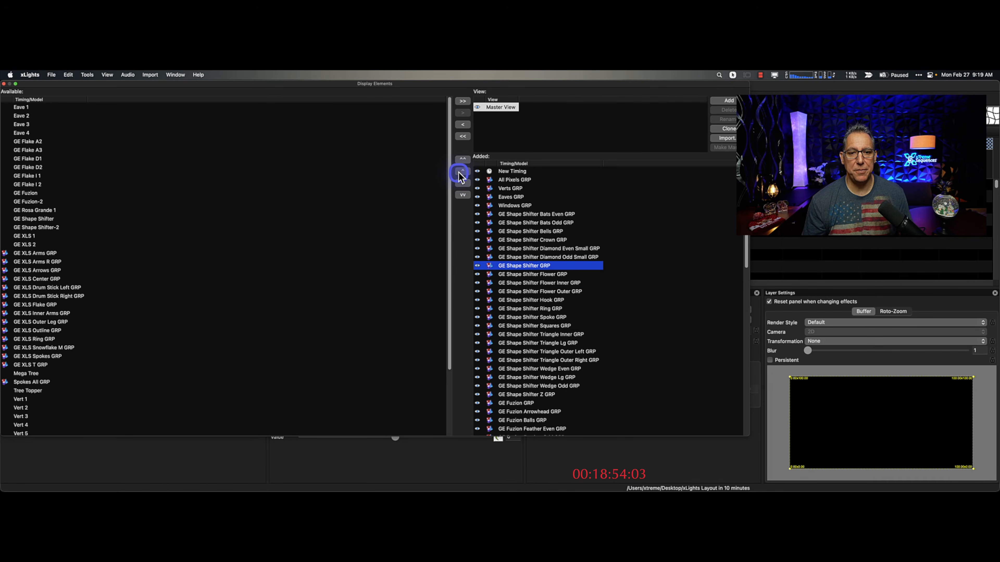
{"action": "left_click", "coordinate": [461, 171]}
{"action": "left_click", "coordinate": [462, 171]}
{"action": "left_click", "coordinate": [461, 172]}
{"action": "left_click", "coordinate": [462, 172]}
{"action": "left_click", "coordinate": [461, 171]}
{"action": "left_click", "coordinate": [461, 171]}
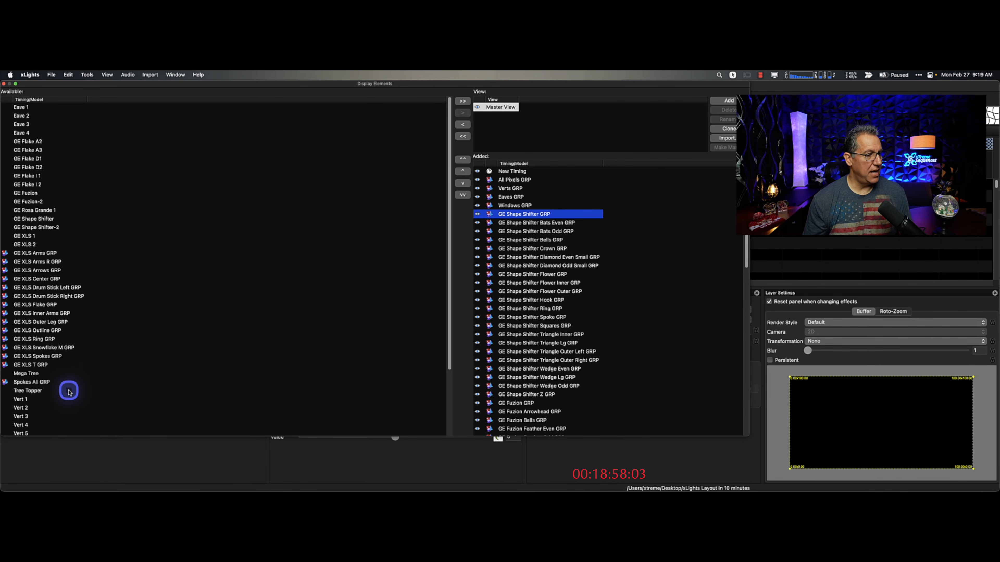
Add the Mega Tree and Tree Topper models to Master View between All Pixels GRP and Verts GRP.
{"action": "left_click", "coordinate": [28, 374]}
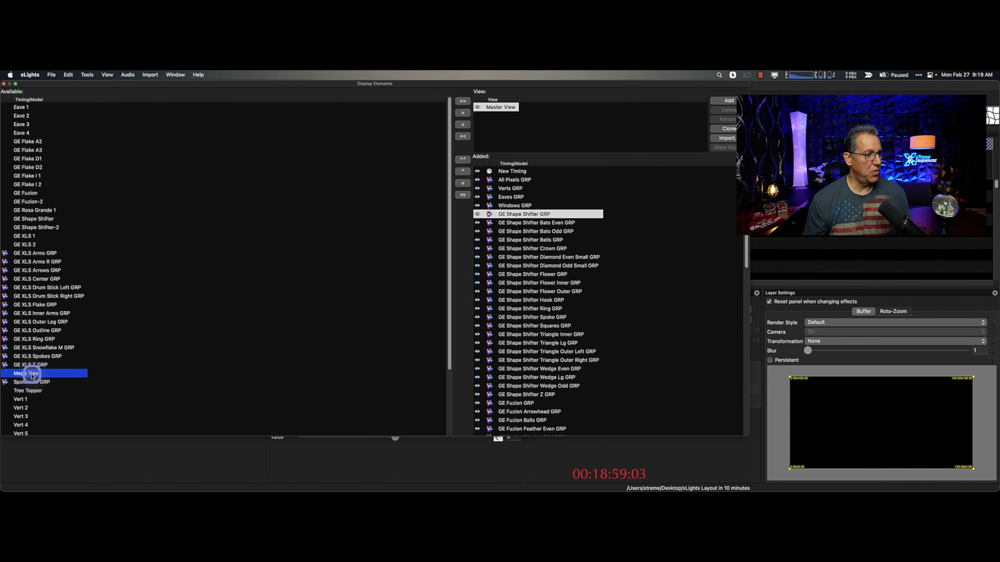
{"action": "left_click", "coordinate": [34, 391], "text": "super"}
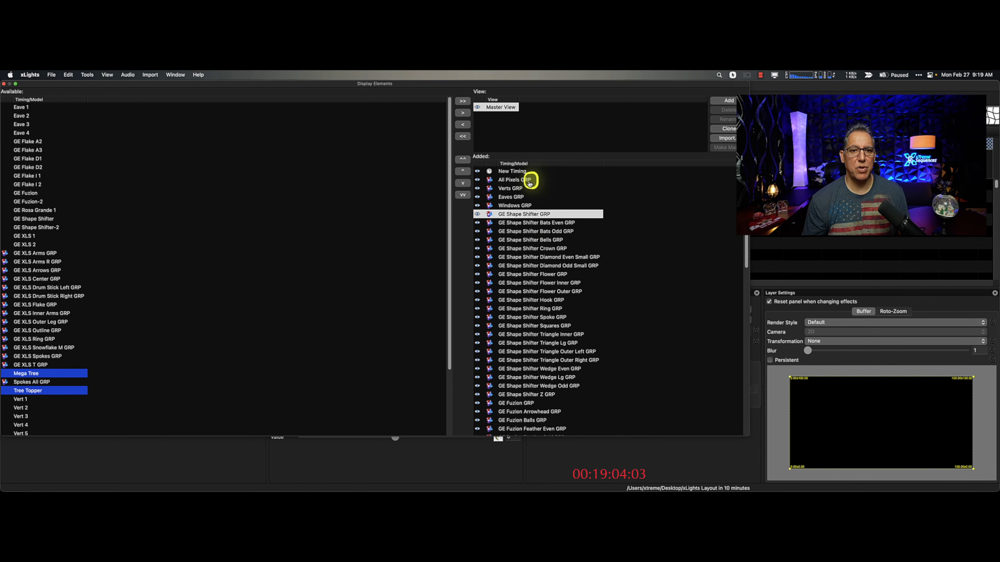
{"action": "left_click_drag", "start_coordinate": [527, 185], "coordinate": [533, 205]}
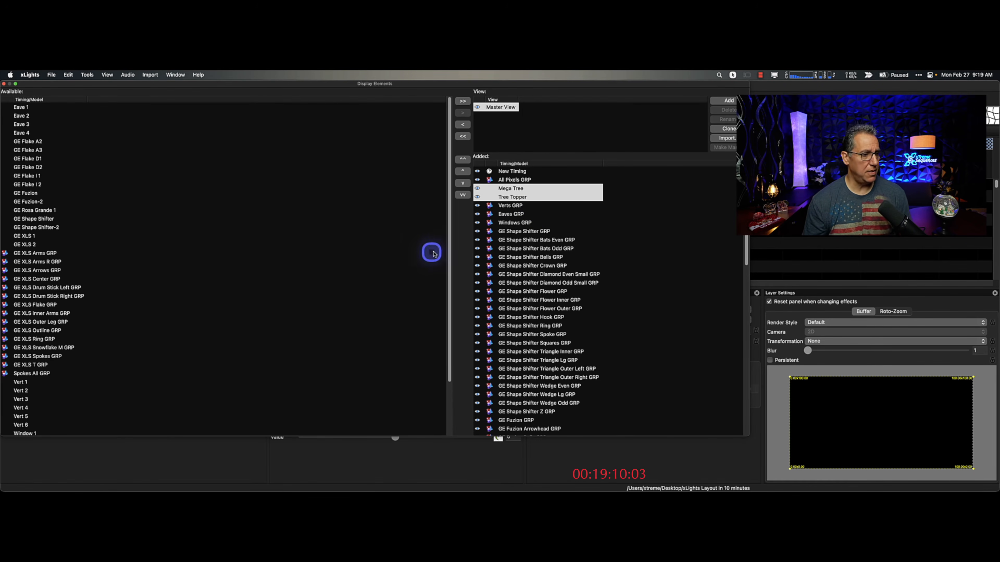
Add all GE XLS groups and Spokes All GRP to Master View between Windows GRP and GE Shape Shifter GRP.
{"action": "scroll", "coordinate": [99, 402], "scroll_direction": "down", "scroll_amount": 3}
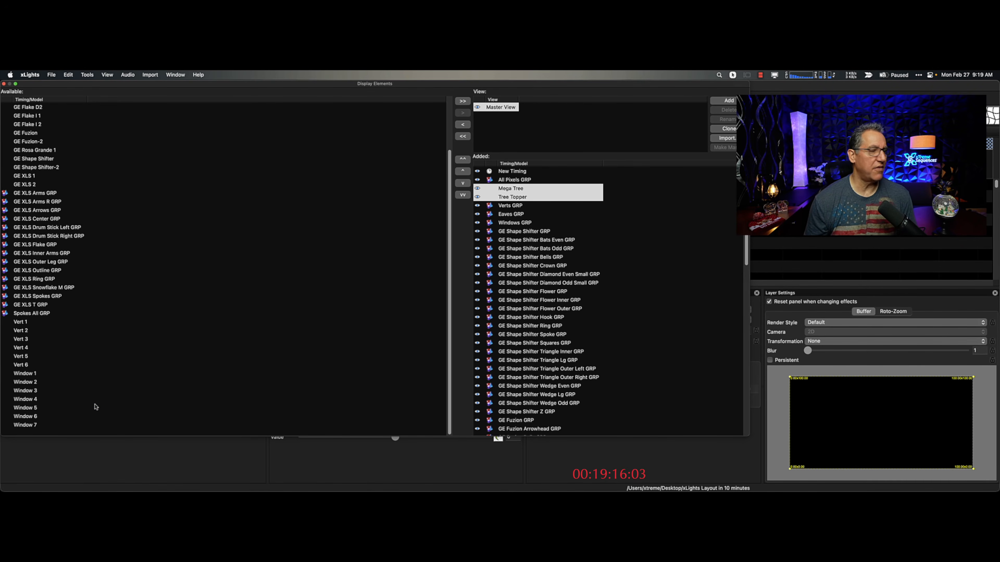
{"action": "left_click", "coordinate": [26, 193]}
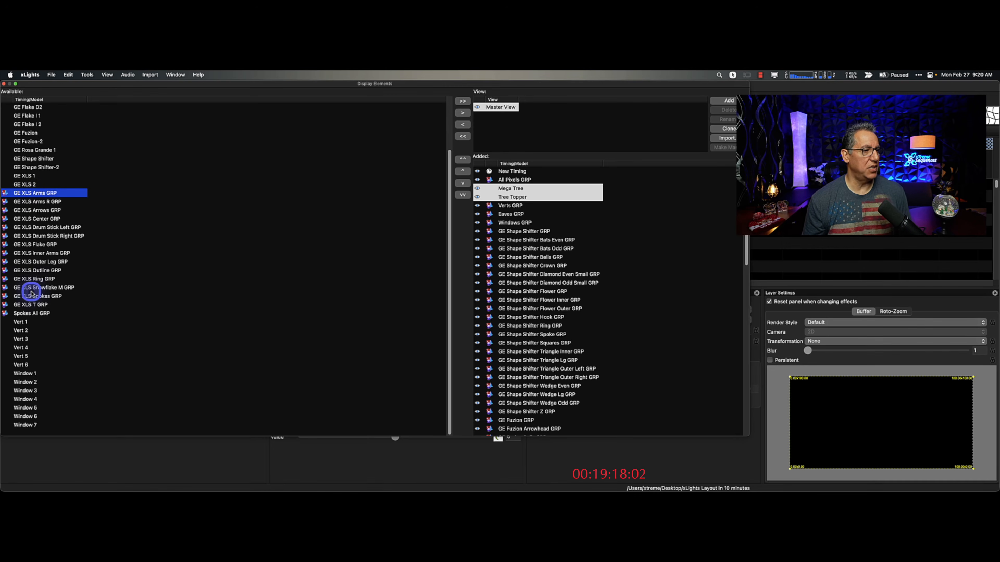
{"action": "left_click", "coordinate": [30, 313], "text": "shift"}
{"action": "left_click_drag", "start_coordinate": [533, 311], "coordinate": [535, 234]}
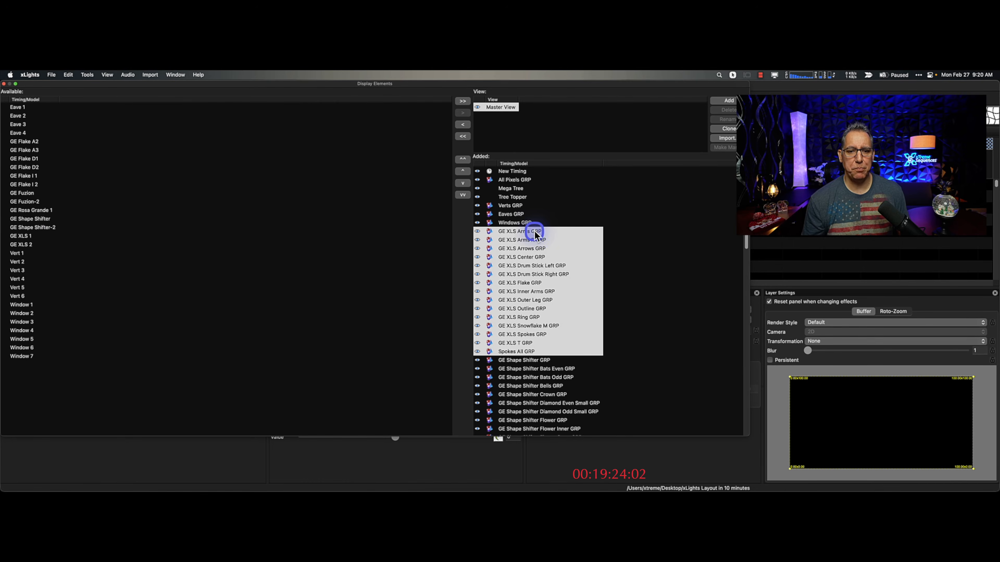
Move GE XLS Flake GRP above GE XLS Arms GRP in Master View.
{"action": "left_click", "coordinate": [547, 292]}
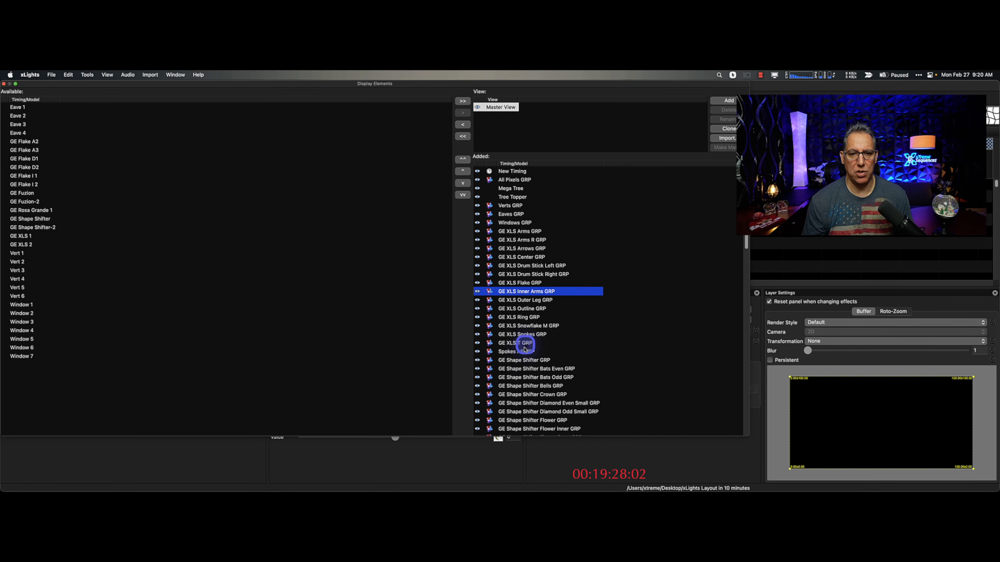
{"action": "left_click", "coordinate": [527, 284]}
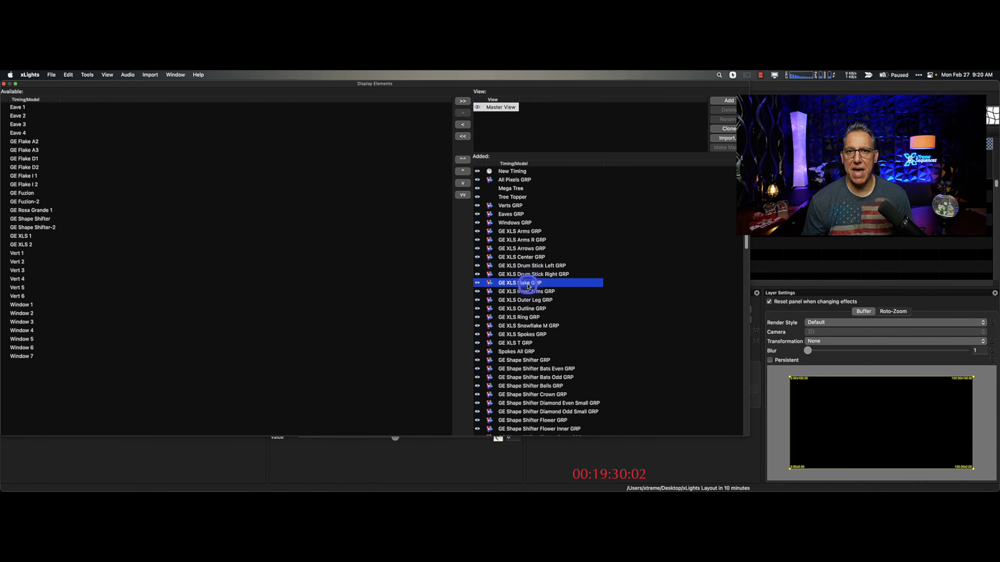
{"action": "left_click", "coordinate": [463, 171]}
{"action": "left_click", "coordinate": [464, 171]}
{"action": "left_click", "coordinate": [464, 171]}
{"action": "left_click", "coordinate": [464, 171]}
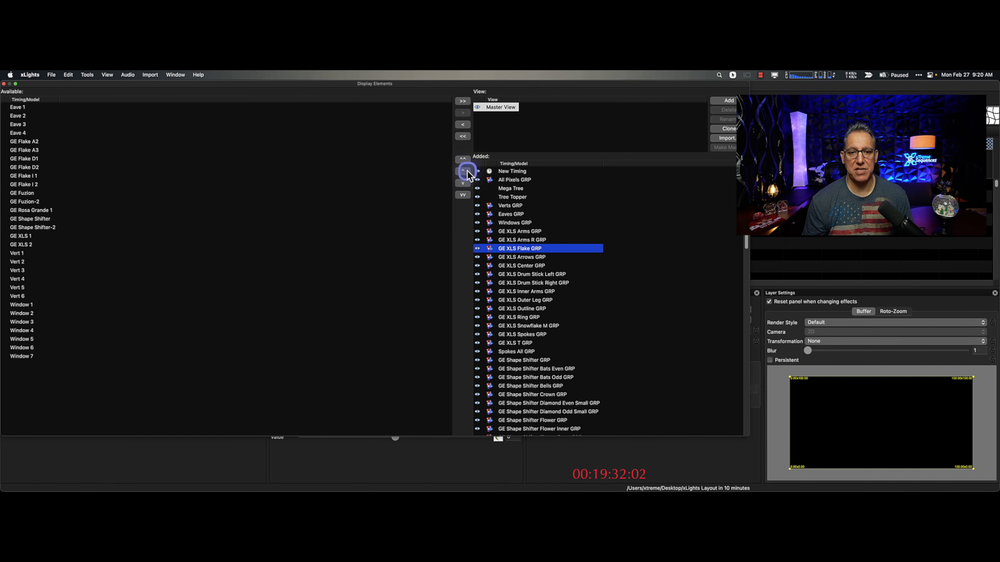
{"action": "left_click", "coordinate": [463, 172]}
{"action": "left_click", "coordinate": [464, 172]}
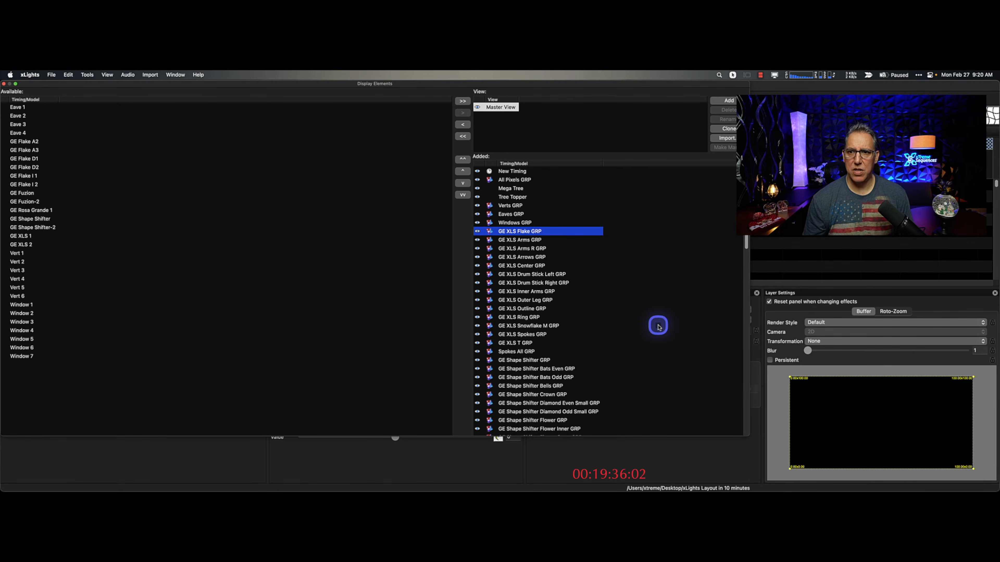
Clone Master View as a view named Sequence View and make the clone the master.
{"action": "left_click", "coordinate": [505, 112]}
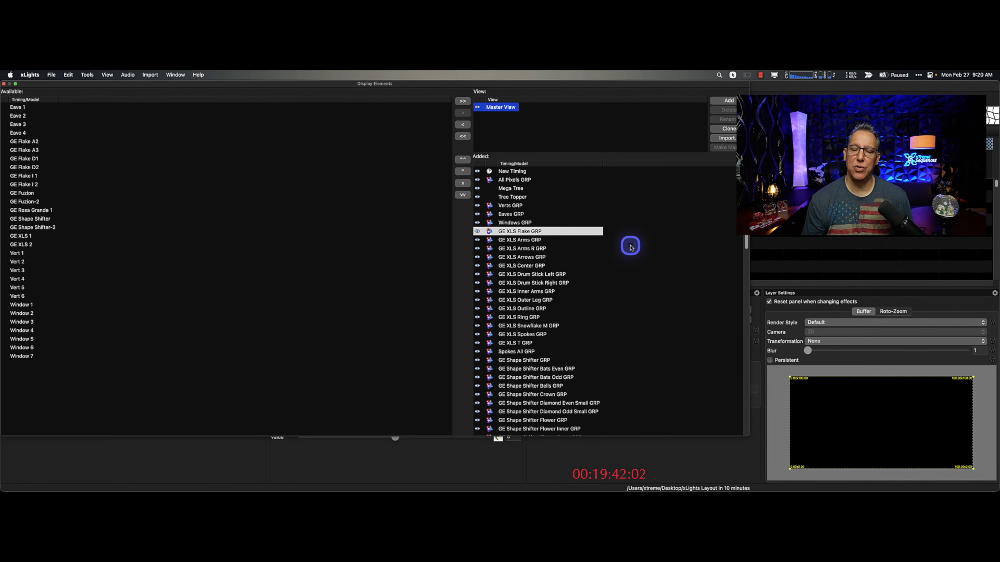
{"action": "left_click", "coordinate": [729, 129]}
{"action": "type", "text": "Sequence View"}
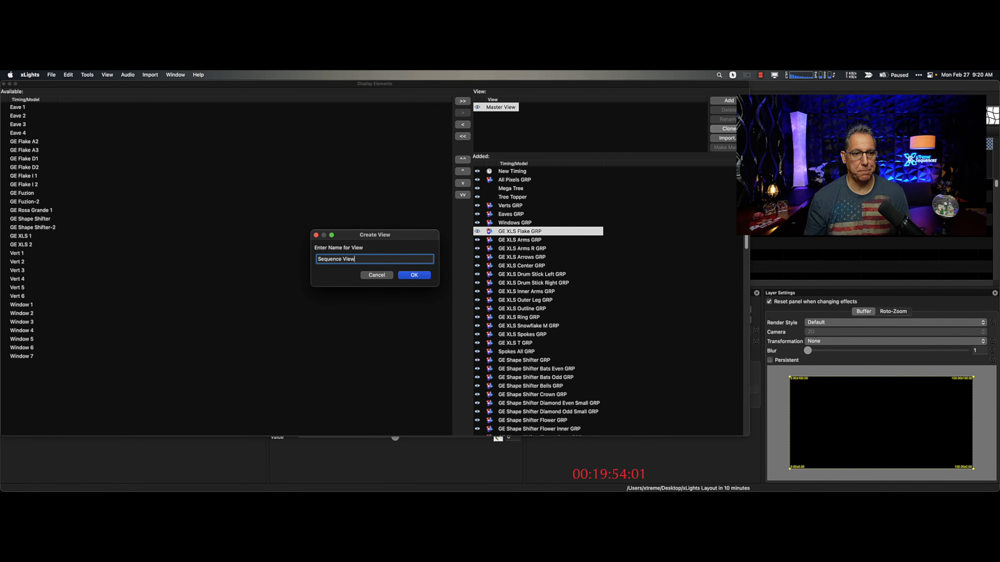
{"action": "left_click", "coordinate": [411, 276]}
{"action": "left_click", "coordinate": [510, 116]}
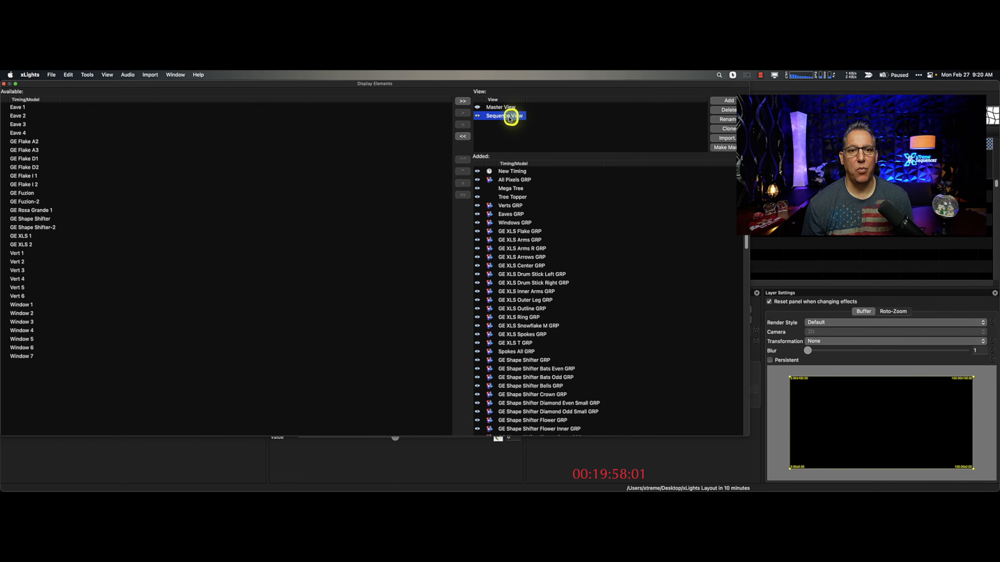
{"action": "left_click", "coordinate": [719, 147]}
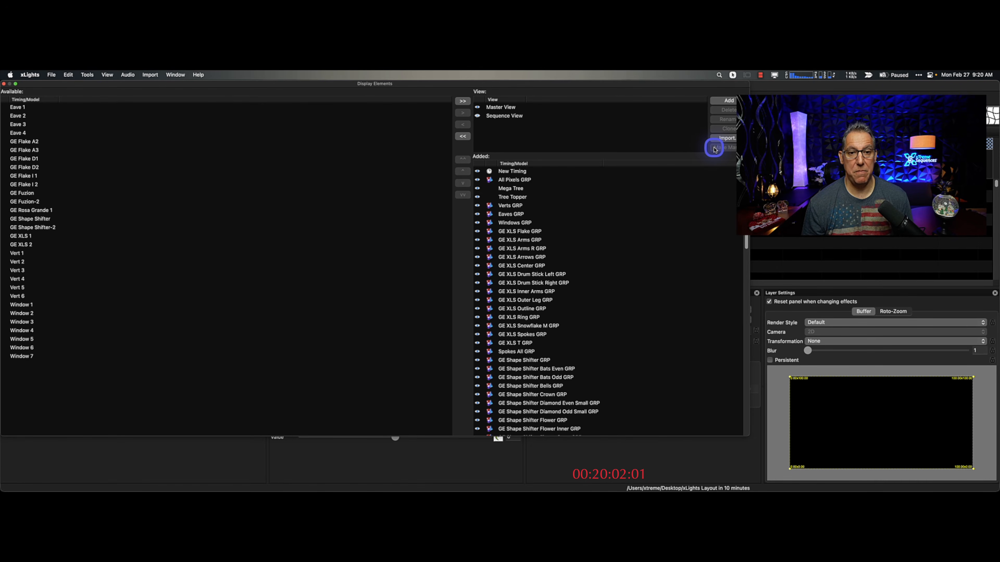
Close the display elements window and save the house layout.
{"action": "left_click", "coordinate": [4, 83]}
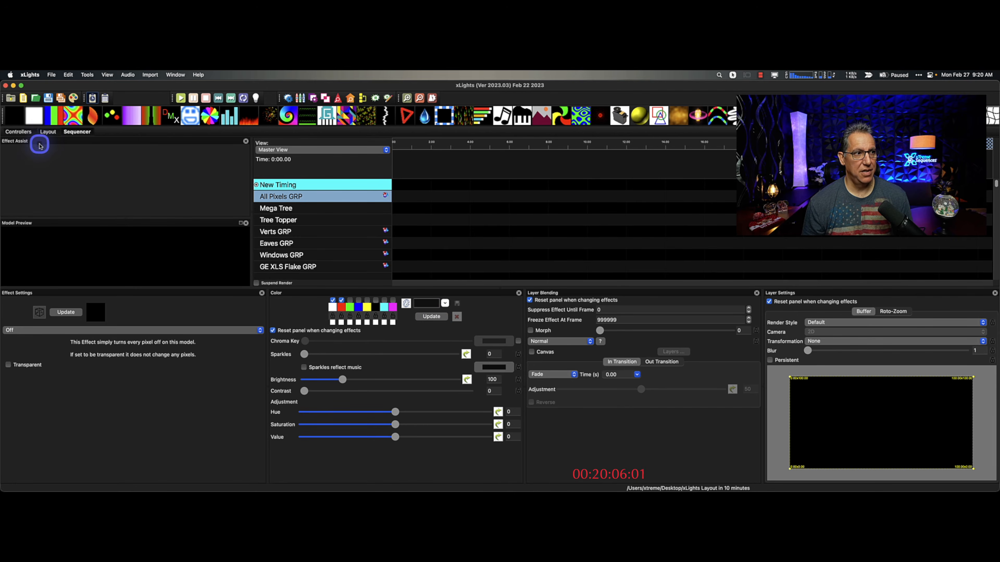
{"action": "left_click", "coordinate": [48, 133]}
{"action": "left_click", "coordinate": [142, 476]}
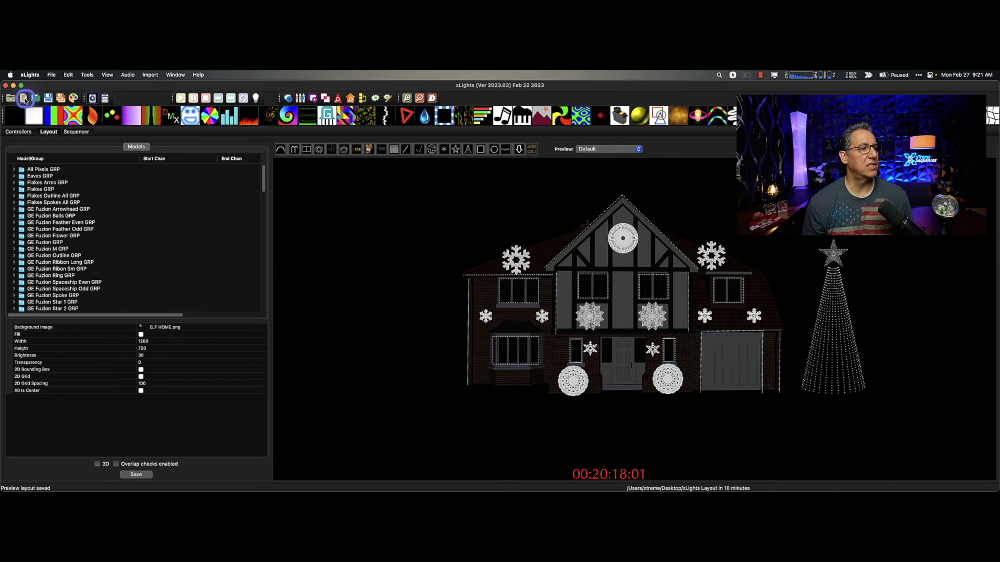
Start a new musical sequence using Here It Is Christmastime.mp3 from the Music folder inside the desktop's xLights Layout in 10 minutes folder.
{"action": "left_click", "coordinate": [24, 100]}
{"action": "left_click", "coordinate": [518, 306]}
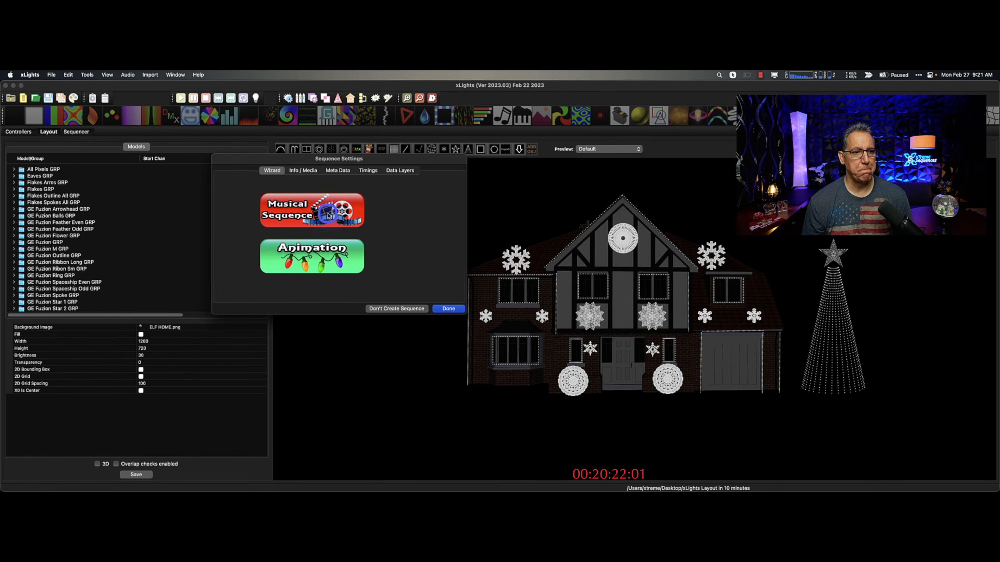
{"action": "left_click", "coordinate": [329, 216]}
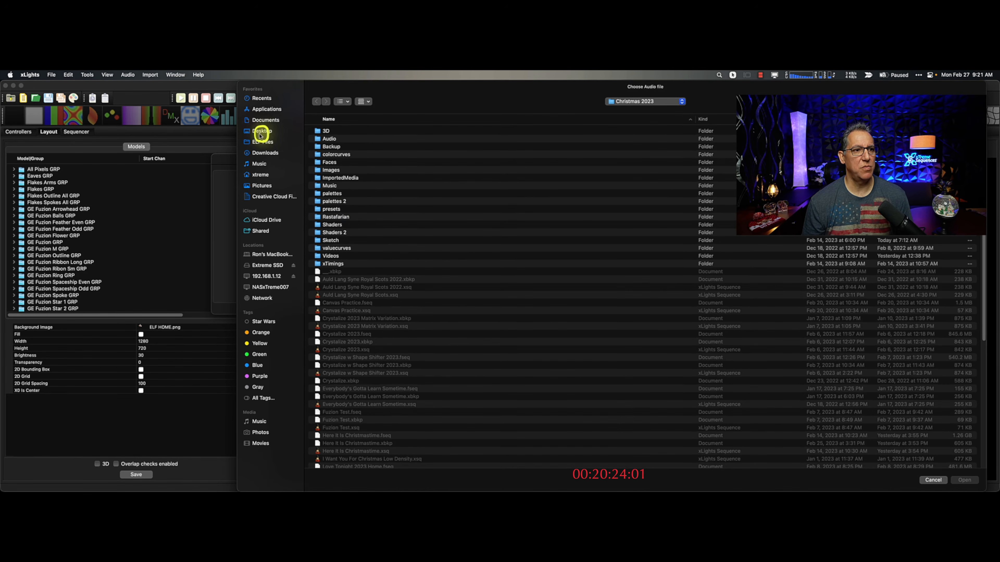
{"action": "left_click", "coordinate": [261, 133]}
{"action": "double_click", "coordinate": [352, 255]}
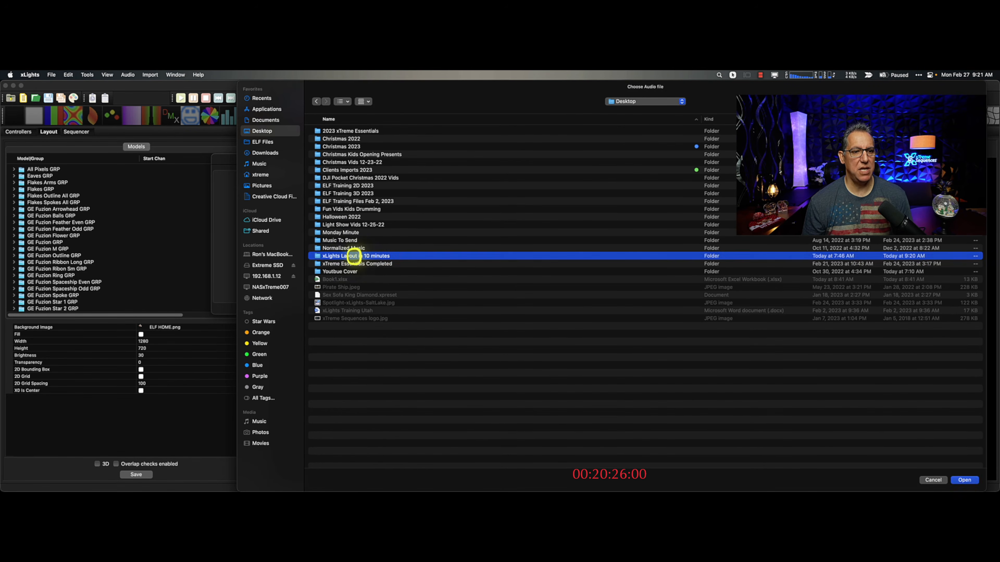
{"action": "double_click", "coordinate": [331, 162]}
{"action": "double_click", "coordinate": [384, 132]}
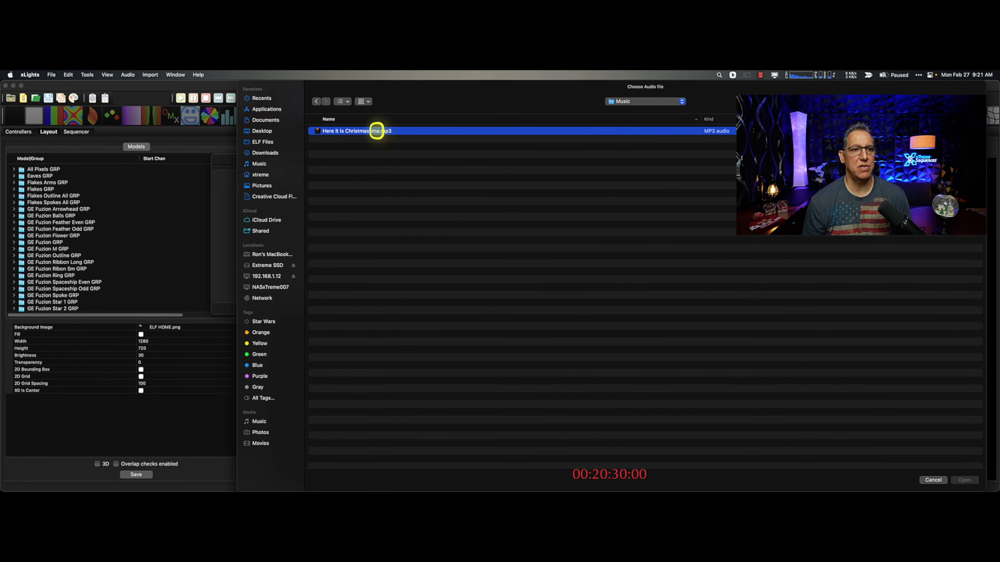
{"action": "left_click", "coordinate": [325, 200]}
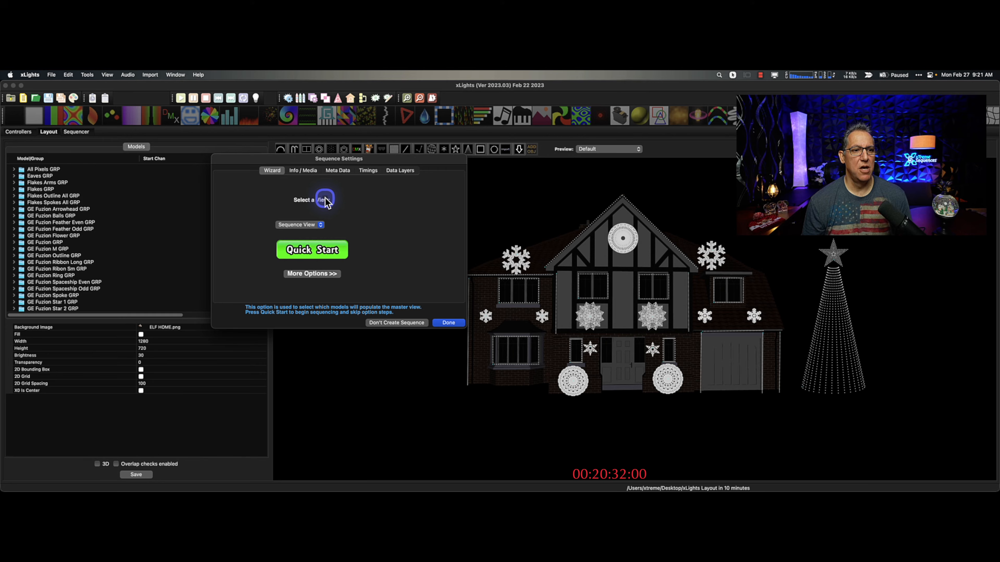
Choose Sequence View as the new sequence's view and finish the sequence setup.
{"action": "left_click", "coordinate": [319, 226]}
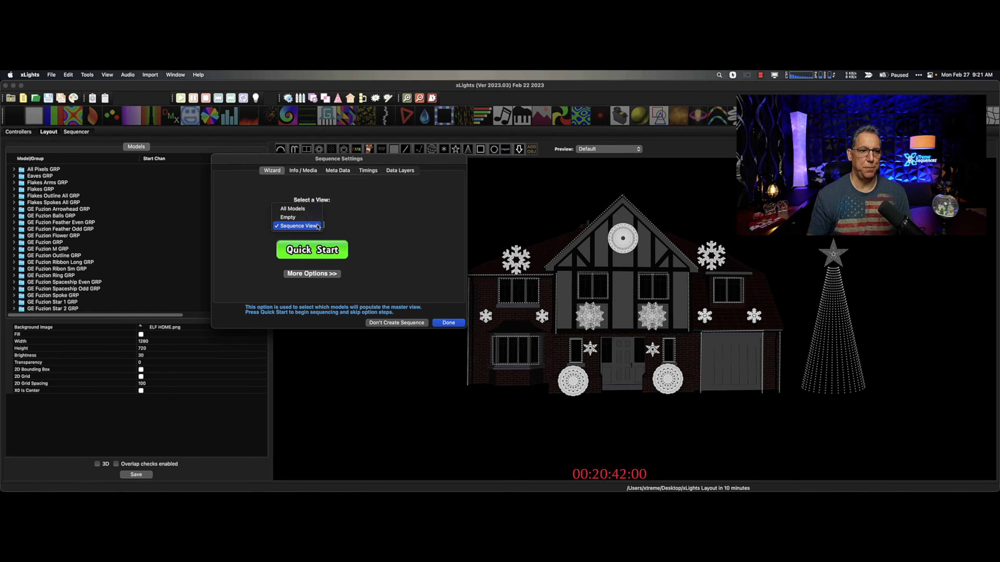
{"action": "left_click", "coordinate": [318, 227]}
{"action": "left_click", "coordinate": [438, 340]}
{"action": "left_click", "coordinate": [443, 326]}
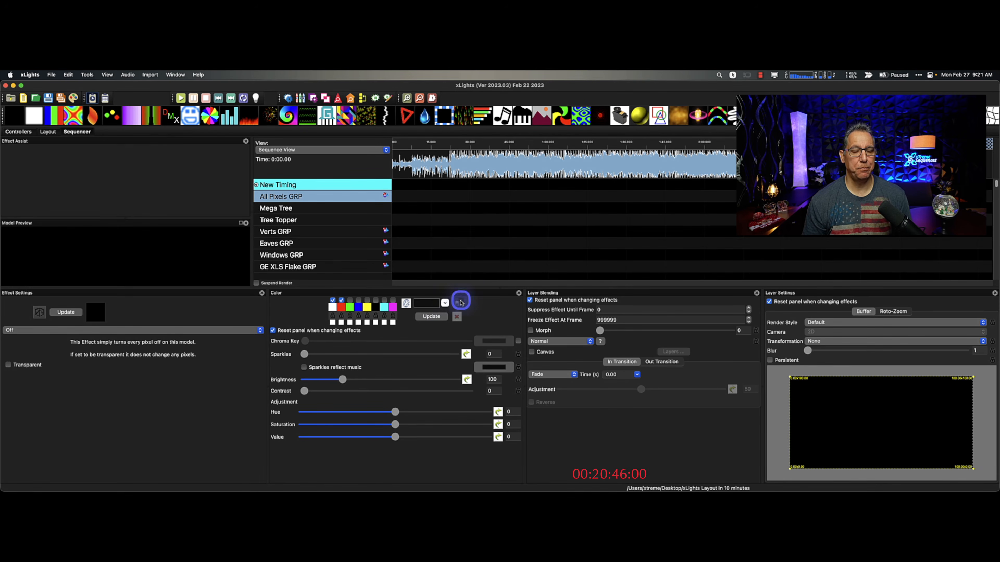
{"action": "left_click", "coordinate": [127, 75]}
{"action": "left_click", "coordinate": [127, 157]}
{"action": "left_click", "coordinate": [565, 188]}
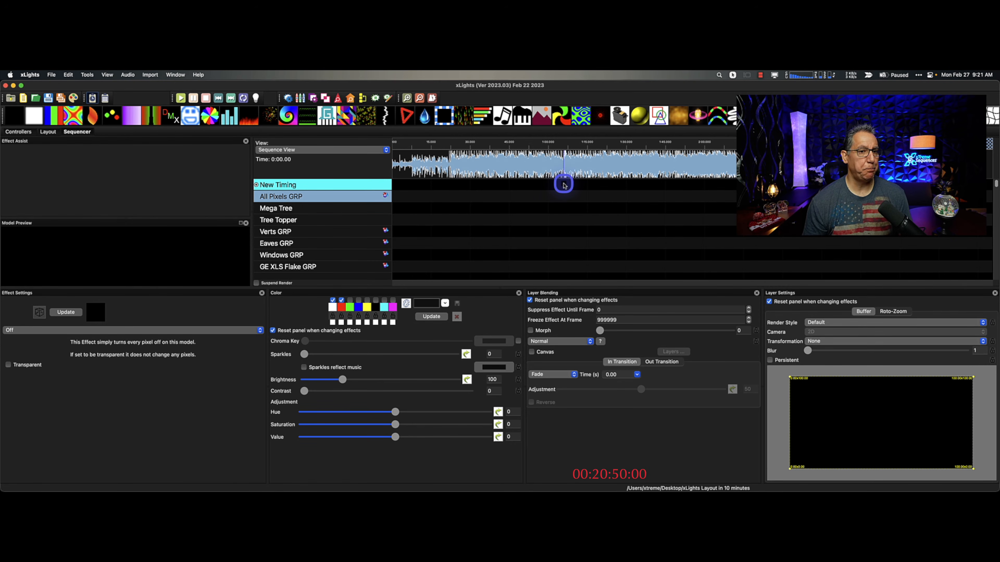
{"action": "left_click", "coordinate": [142, 75]}
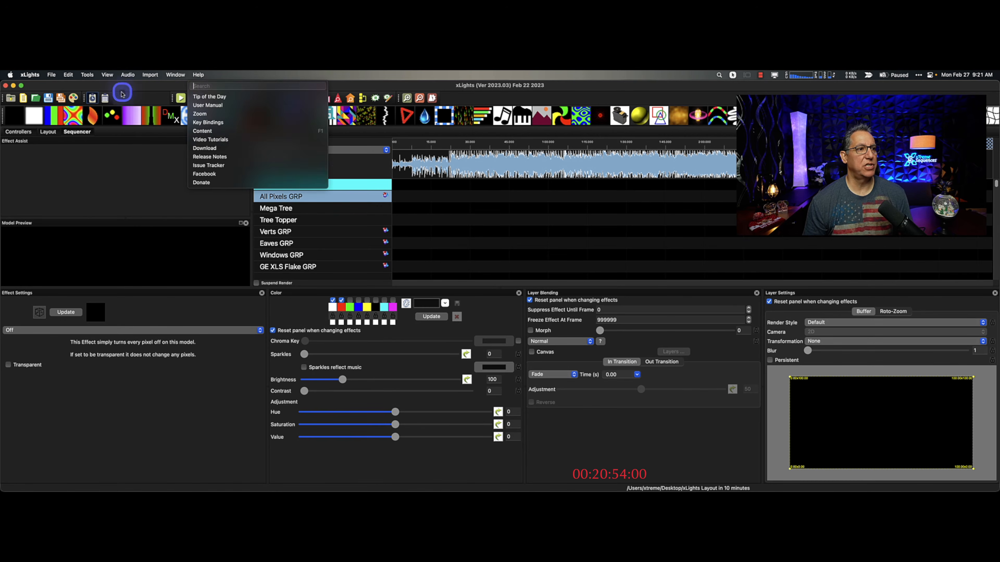
Save the new sequence as New Sequence in the xLights Layout in 10 minutes folder.
{"action": "left_click", "coordinate": [71, 98]}
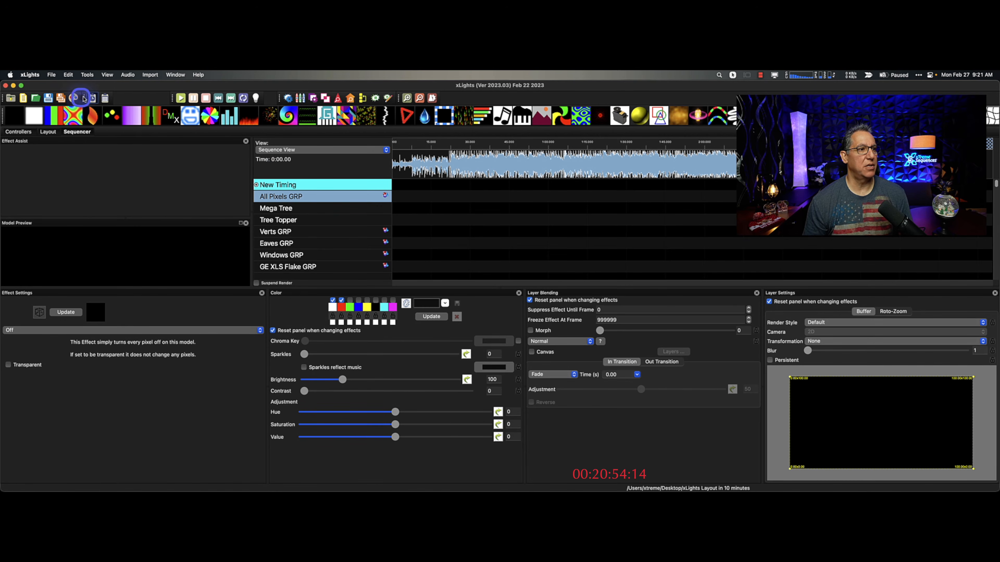
{"action": "left_click", "coordinate": [62, 98]}
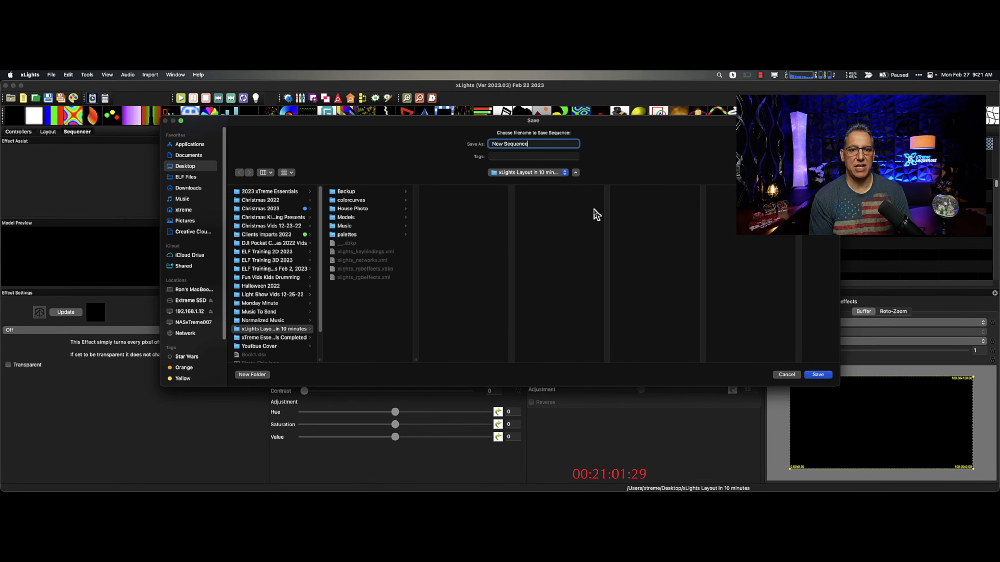
{"action": "key", "text": "Return"}
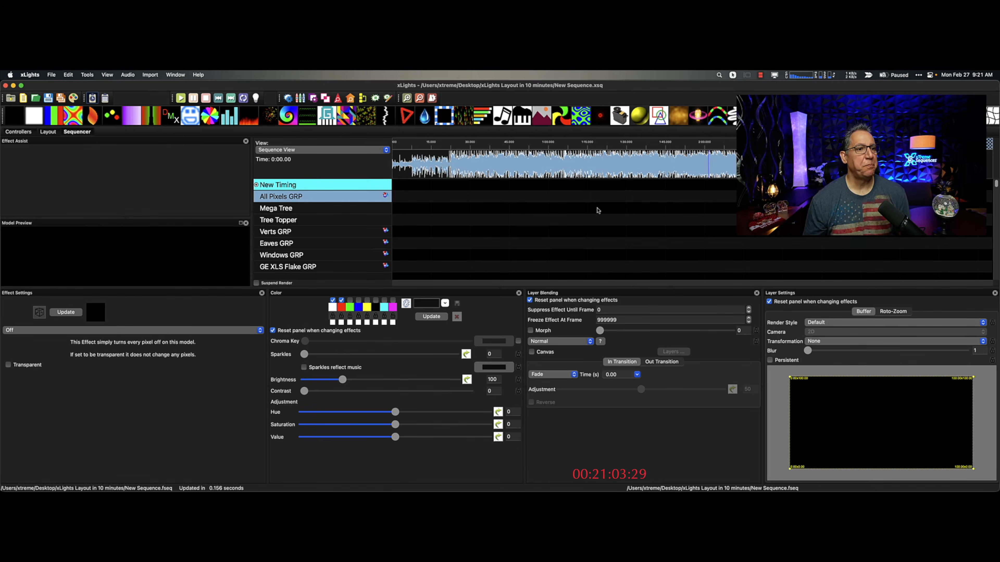
Start an effects import and browse to the _xLights 2018_2019 folder on the network's Windows D Drive.
{"action": "left_click", "coordinate": [152, 75]}
{"action": "left_click", "coordinate": [157, 86]}
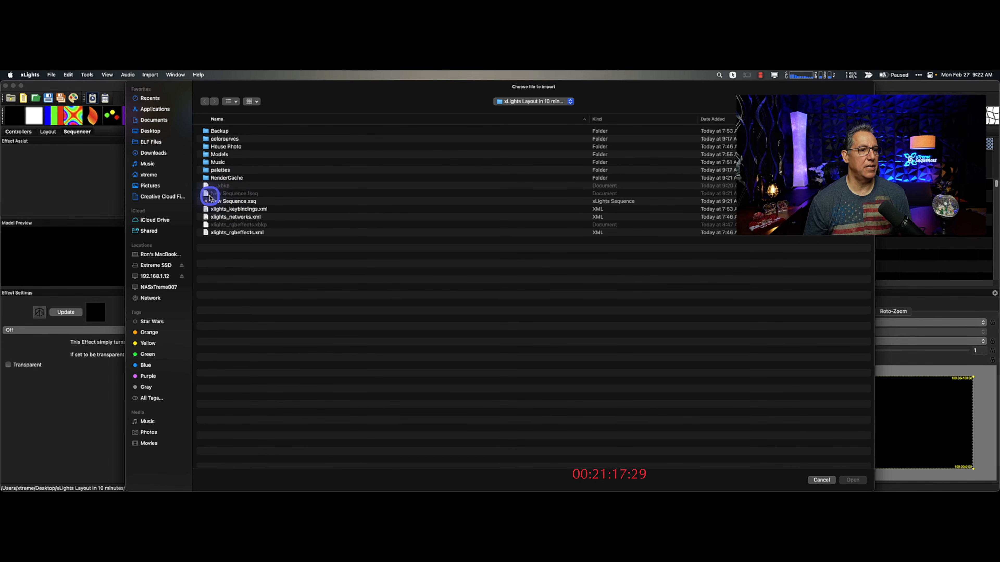
{"action": "left_click", "coordinate": [156, 131]}
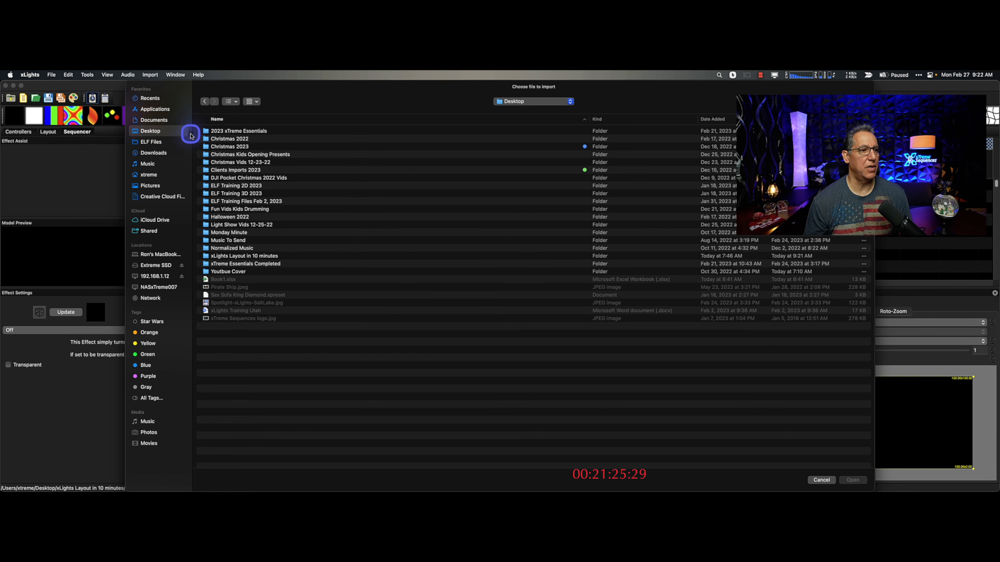
{"action": "left_click", "coordinate": [168, 275]}
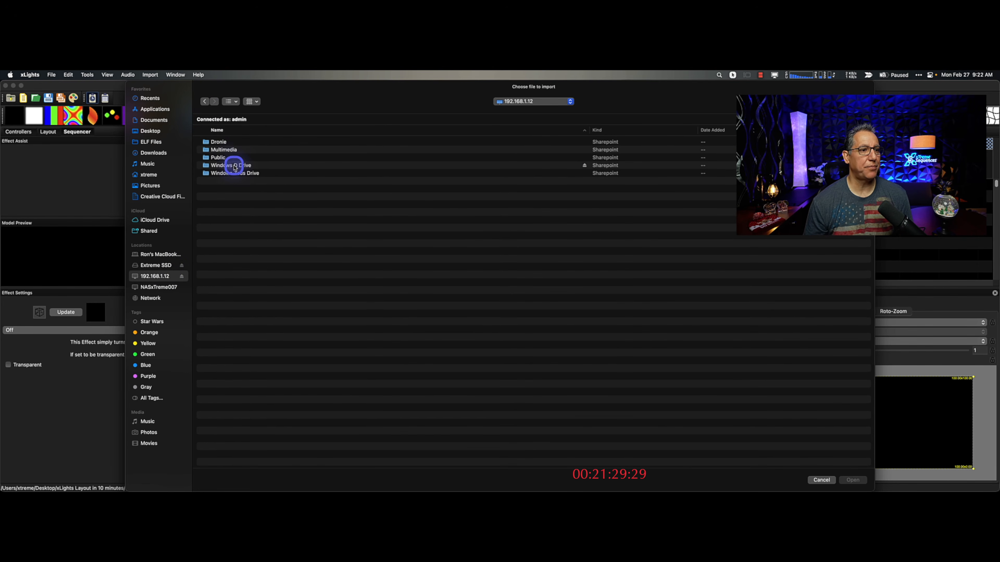
{"action": "double_click", "coordinate": [236, 166]}
{"action": "left_click", "coordinate": [240, 147]}
{"action": "double_click", "coordinate": [240, 146]}
Choose xS_Here It Is Christmastime Guardians of the Galaxy.zip from the Packaged Christmas Sequences folder as the import source.
{"action": "scroll", "coordinate": [271, 227], "scroll_direction": "down", "scroll_amount": 5}
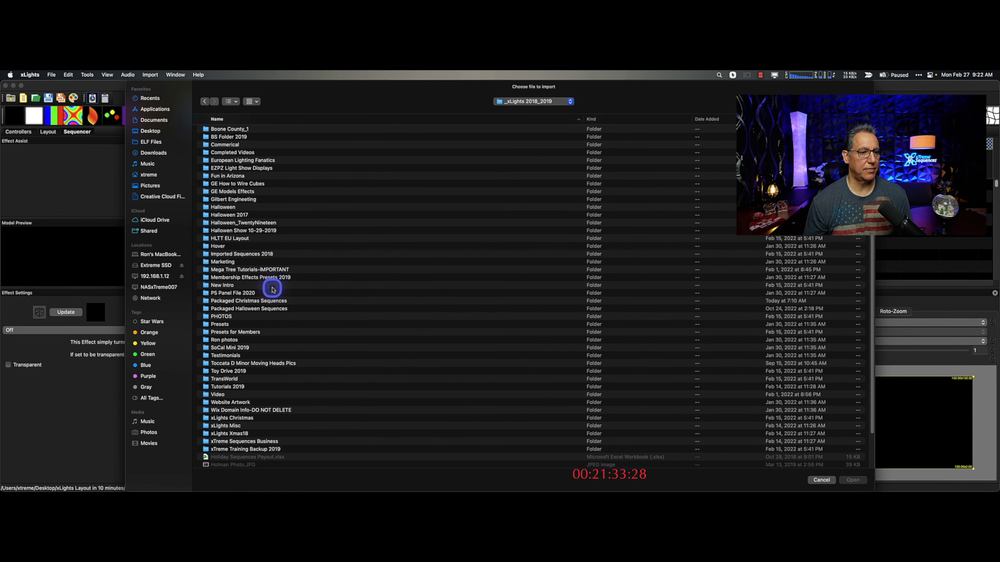
{"action": "double_click", "coordinate": [277, 302]}
{"action": "scroll", "coordinate": [321, 376], "scroll_direction": "down", "scroll_amount": 10}
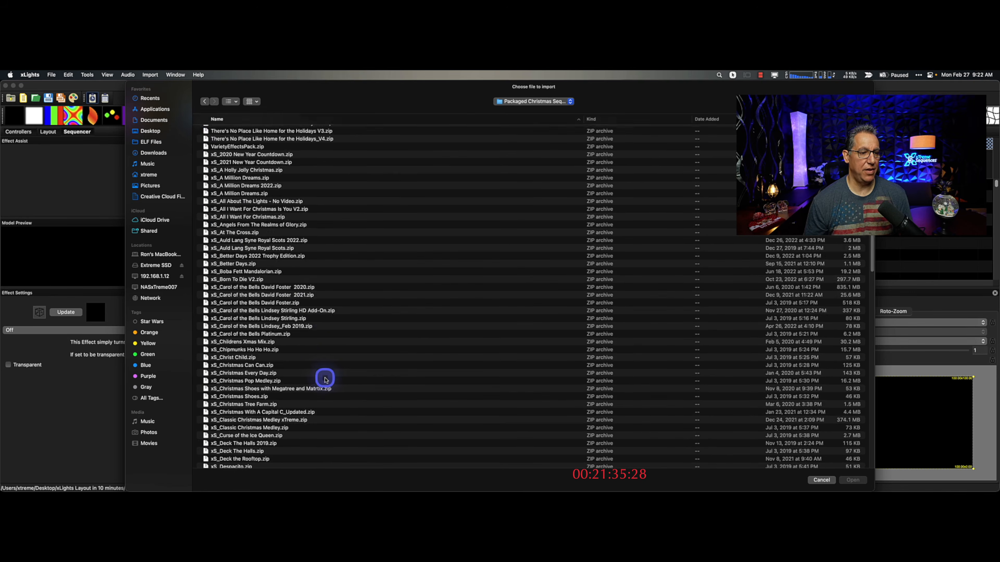
{"action": "scroll", "coordinate": [325, 381], "scroll_direction": "down", "scroll_amount": 10}
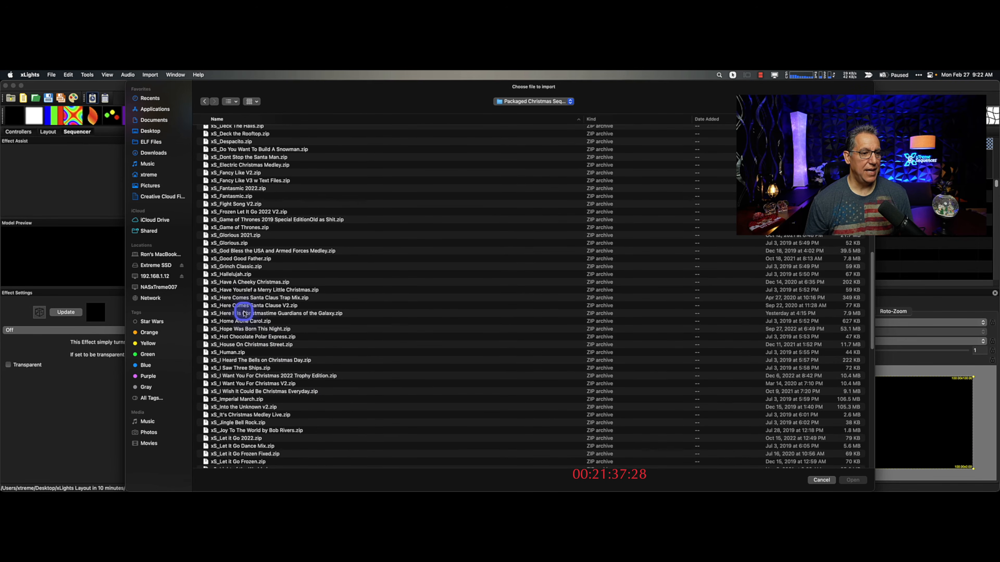
{"action": "double_click", "coordinate": [270, 315]}
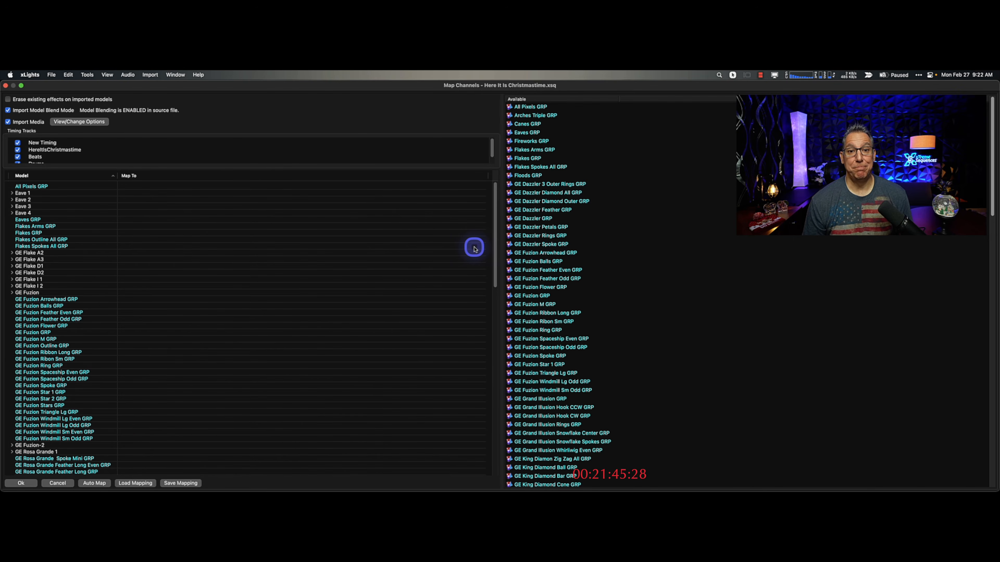
Auto-map the matching models and groups, and map the source's House Verts GRP to Verts GRP.
{"action": "scroll", "coordinate": [299, 327], "scroll_direction": "down", "scroll_amount": 5}
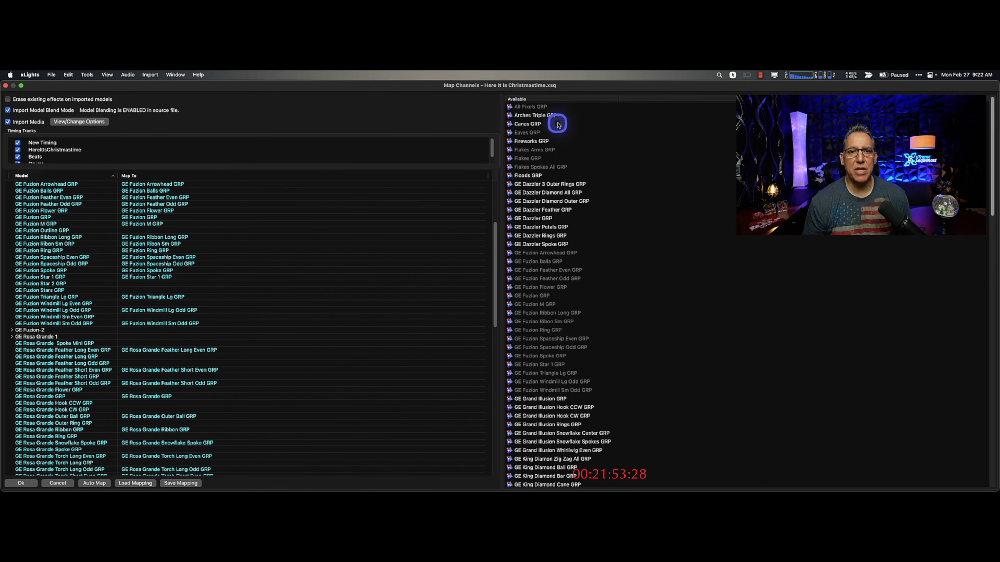
{"action": "scroll", "coordinate": [626, 378], "scroll_direction": "down", "scroll_amount": 7}
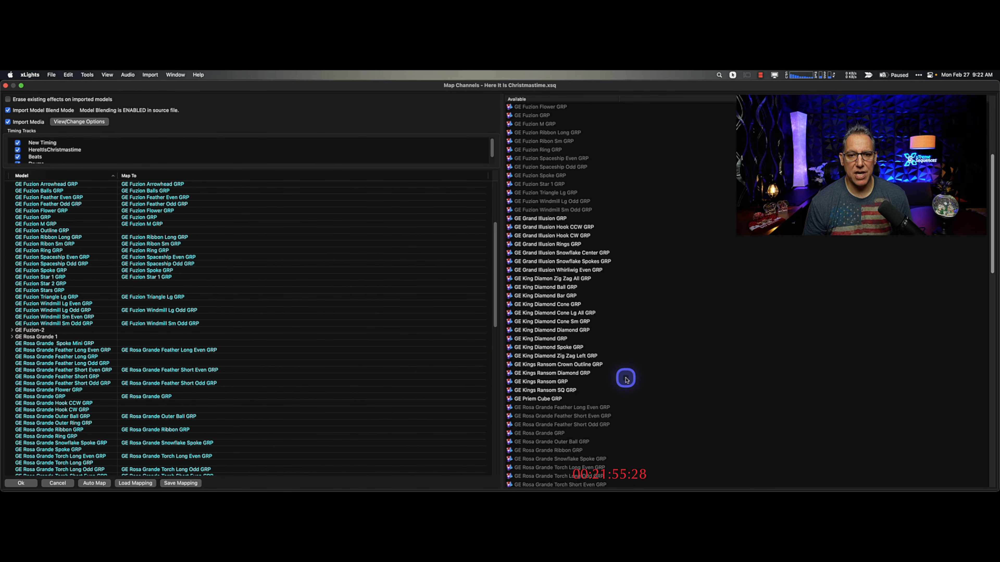
{"action": "scroll", "coordinate": [626, 378], "scroll_direction": "down", "scroll_amount": 11}
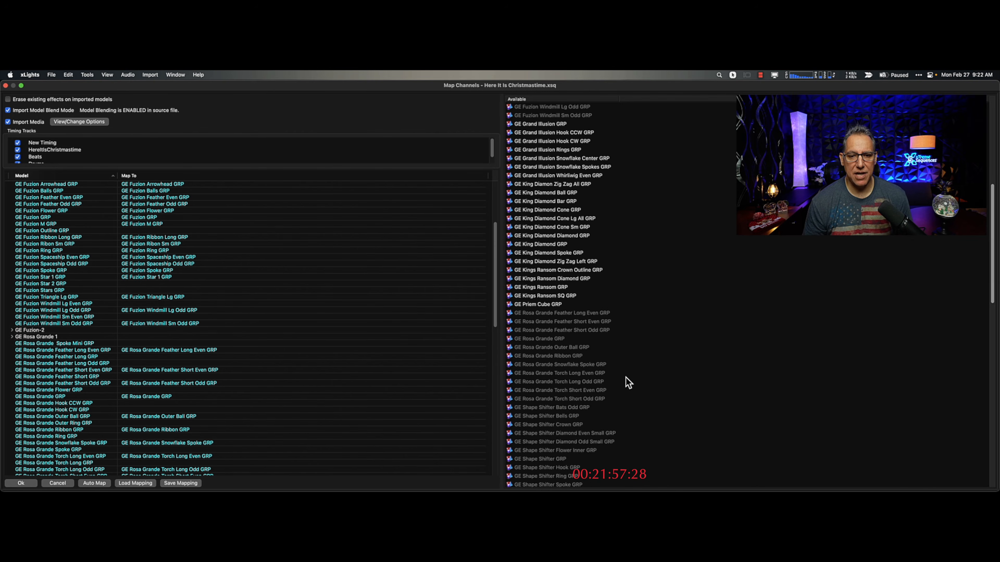
{"action": "scroll", "coordinate": [628, 382], "scroll_direction": "down", "scroll_amount": 13}
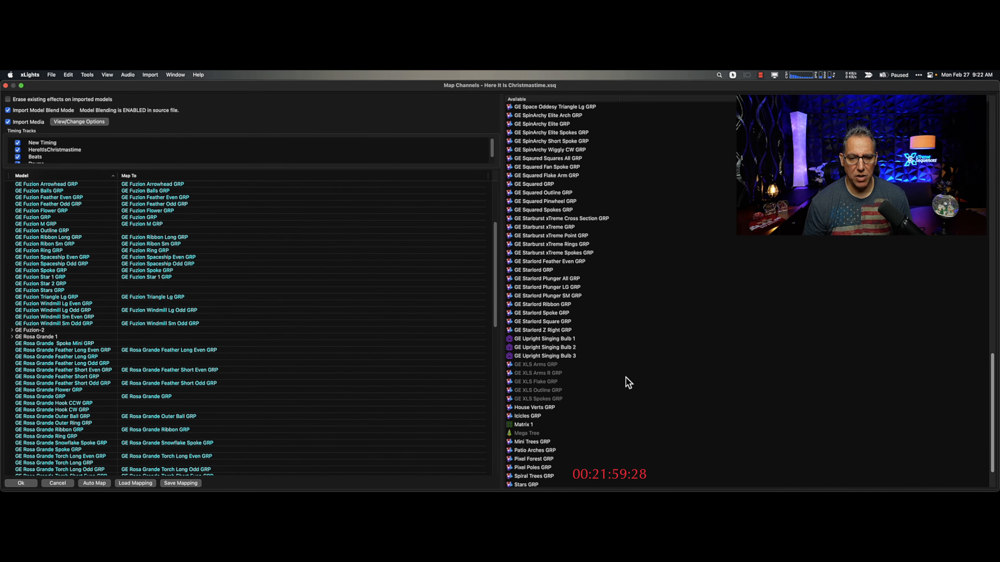
{"action": "scroll", "coordinate": [627, 380], "scroll_direction": "down", "scroll_amount": 1}
{"action": "left_click", "coordinate": [547, 384]}
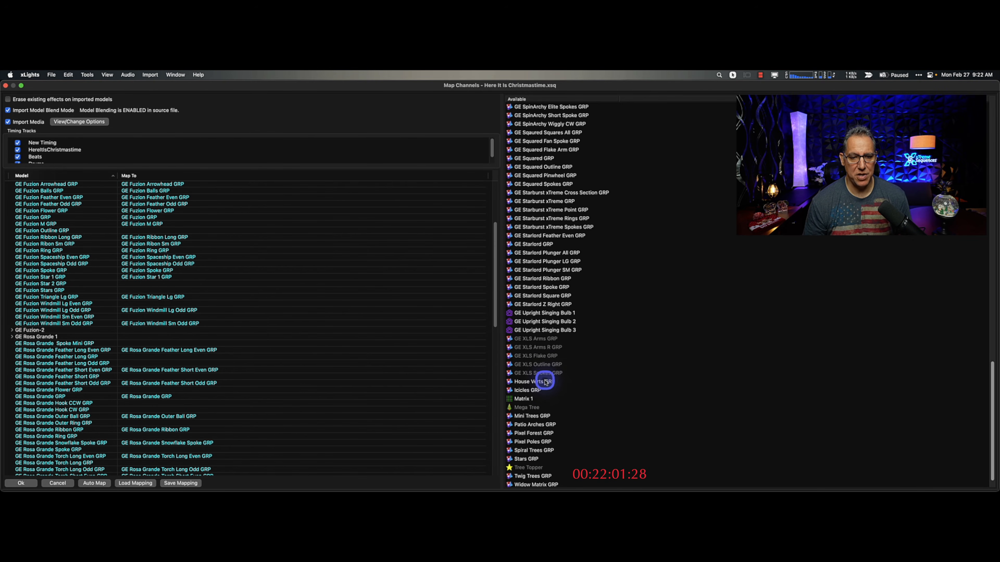
{"action": "scroll", "coordinate": [333, 410], "scroll_direction": "down", "scroll_amount": 20}
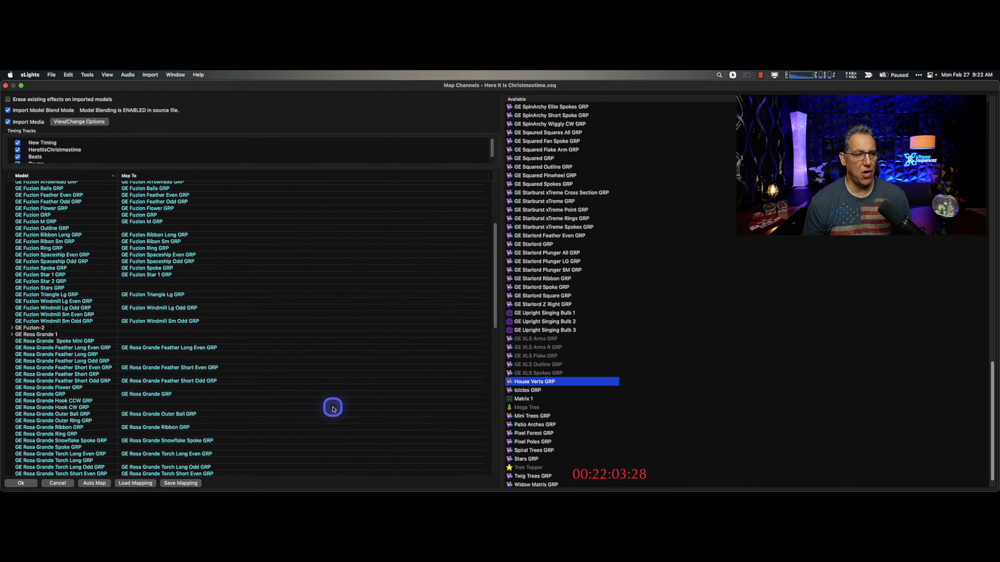
{"action": "scroll", "coordinate": [332, 407], "scroll_direction": "down", "scroll_amount": 2}
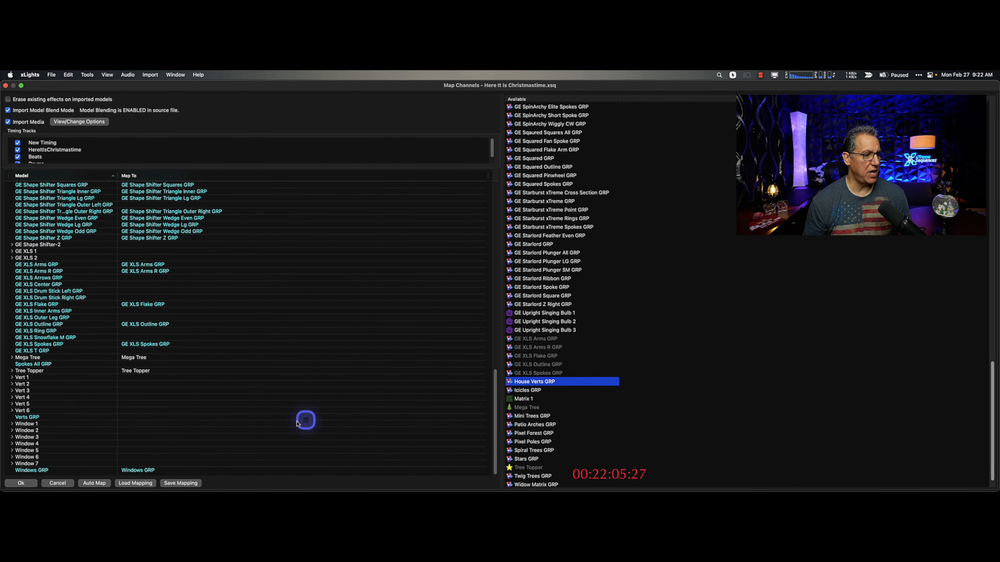
{"action": "left_click", "coordinate": [125, 418]}
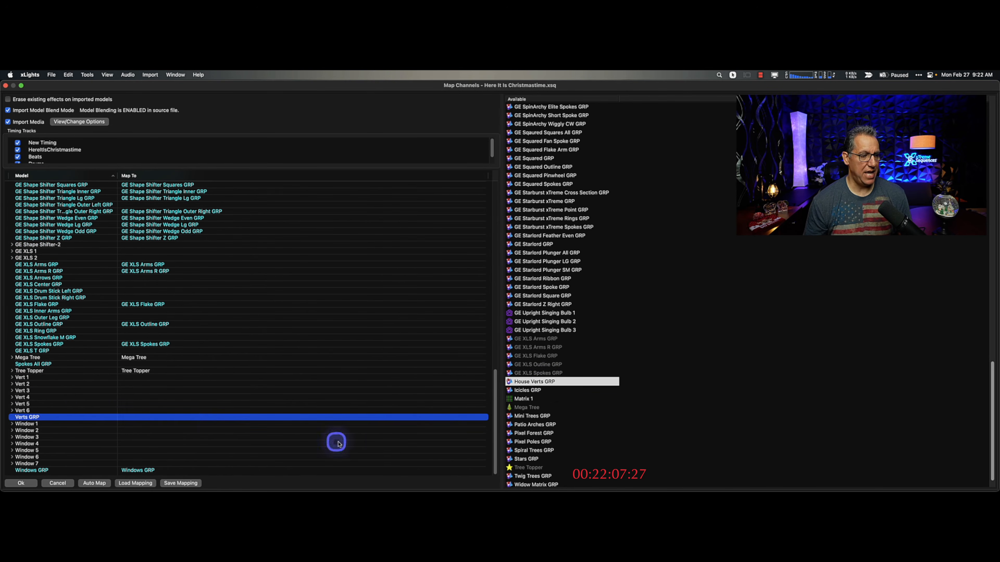
{"action": "double_click", "coordinate": [518, 382]}
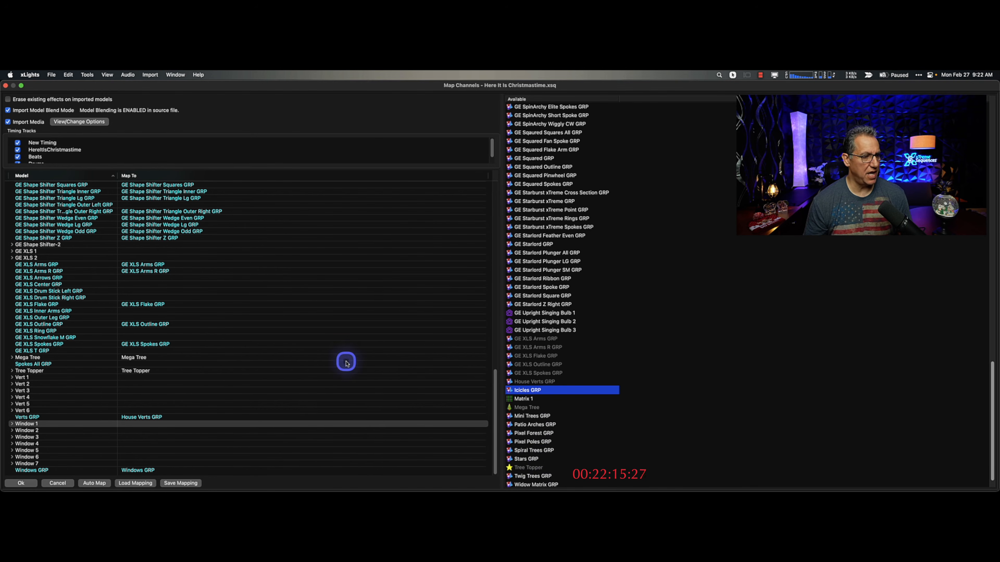
Review the mapped groups and import the effects without saving the mapping for future imports.
{"action": "scroll", "coordinate": [292, 433], "scroll_direction": "up", "scroll_amount": 15}
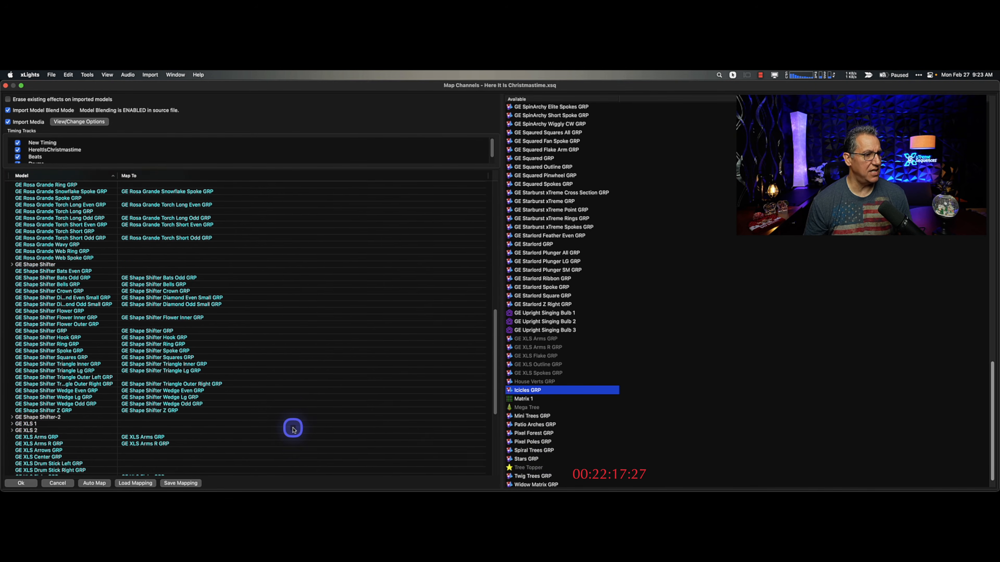
{"action": "scroll", "coordinate": [293, 429], "scroll_direction": "up", "scroll_amount": 10}
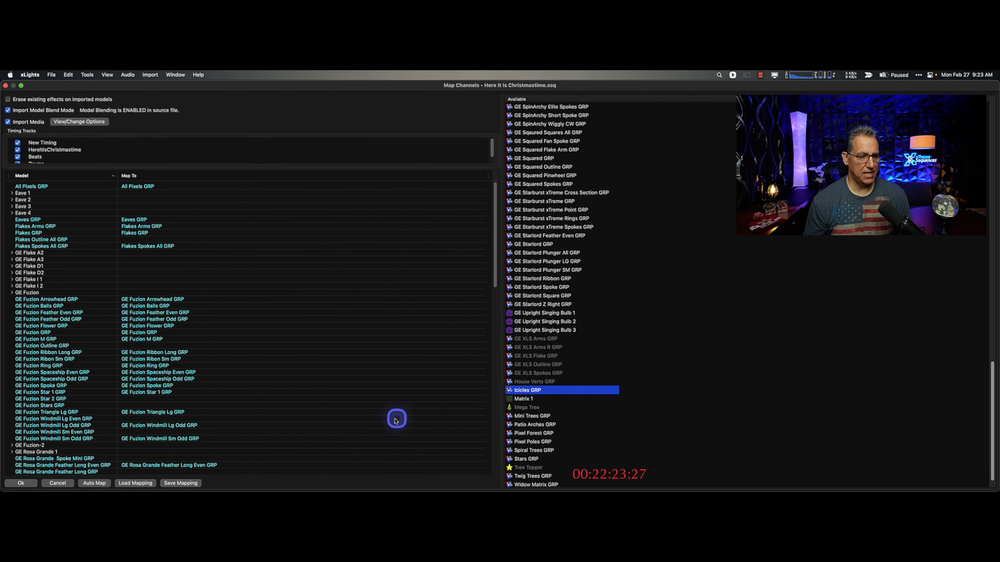
{"action": "left_click", "coordinate": [28, 482]}
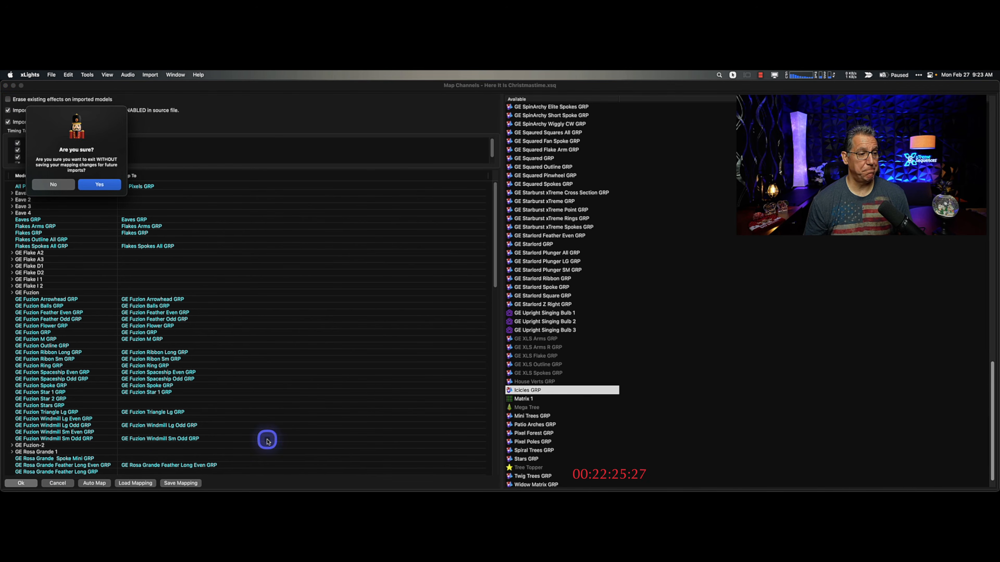
{"action": "left_click", "coordinate": [114, 187]}
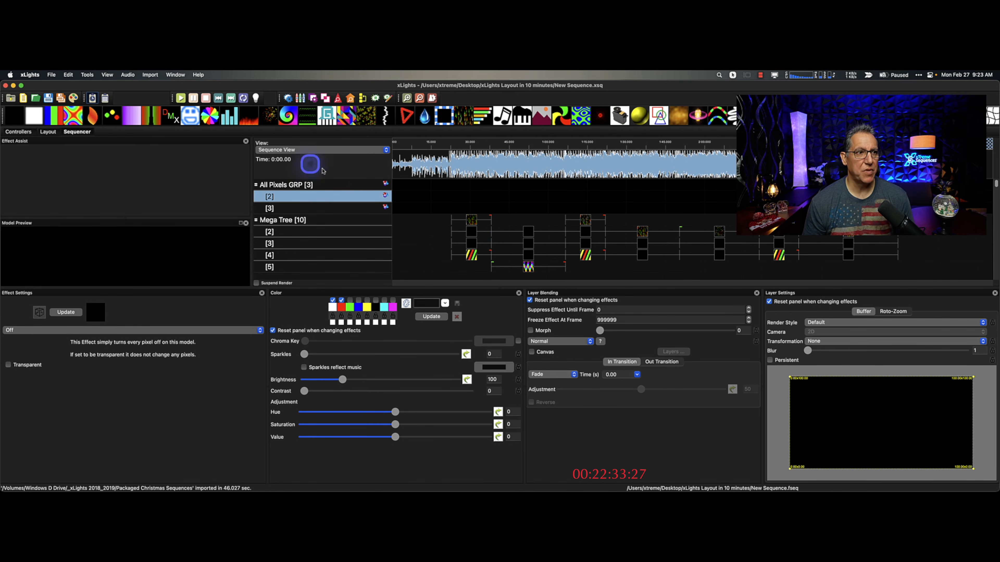
Render all the imported effects and save the sequence.
{"action": "left_click", "coordinate": [76, 98]}
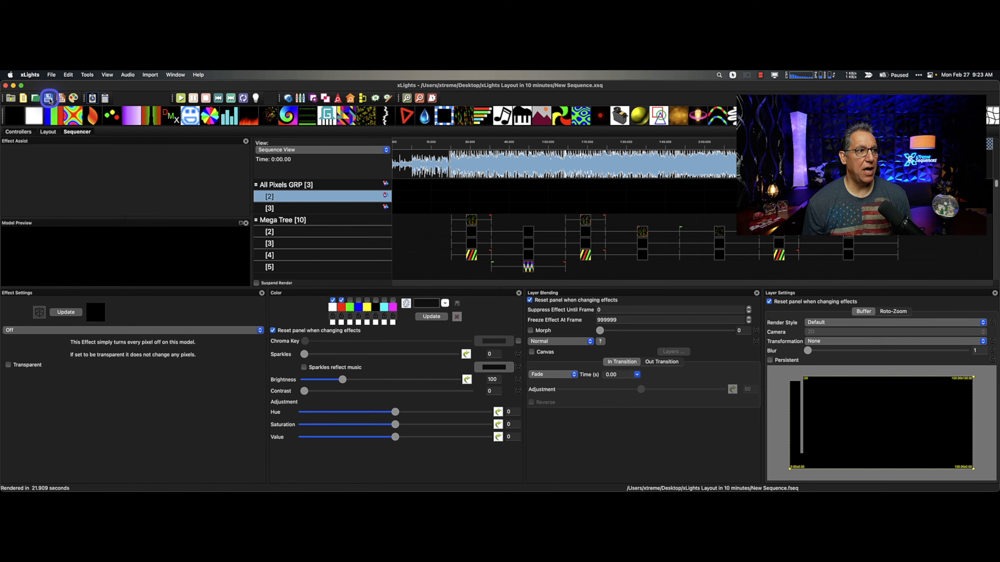
{"action": "left_click", "coordinate": [48, 98]}
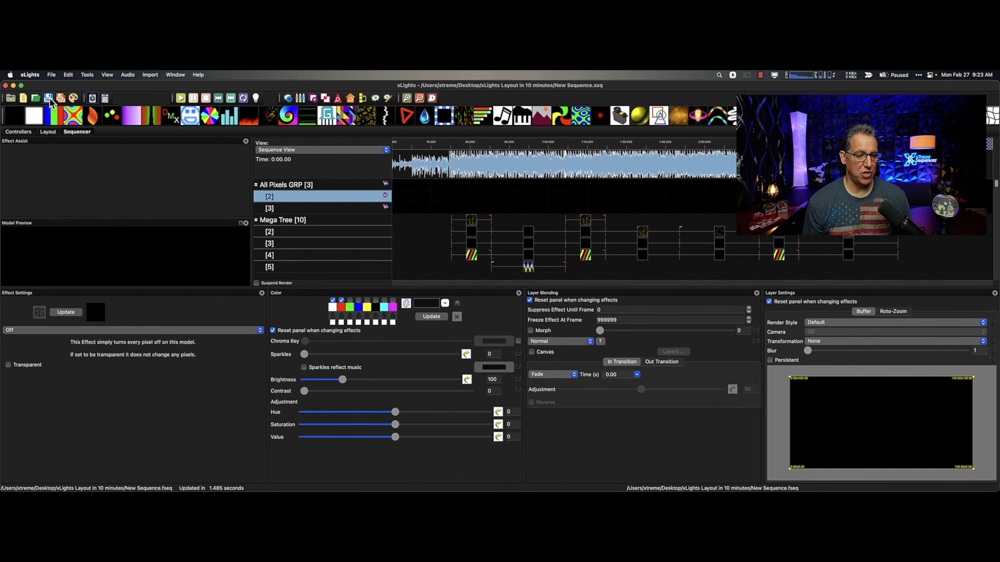
{"action": "left_click", "coordinate": [465, 250]}
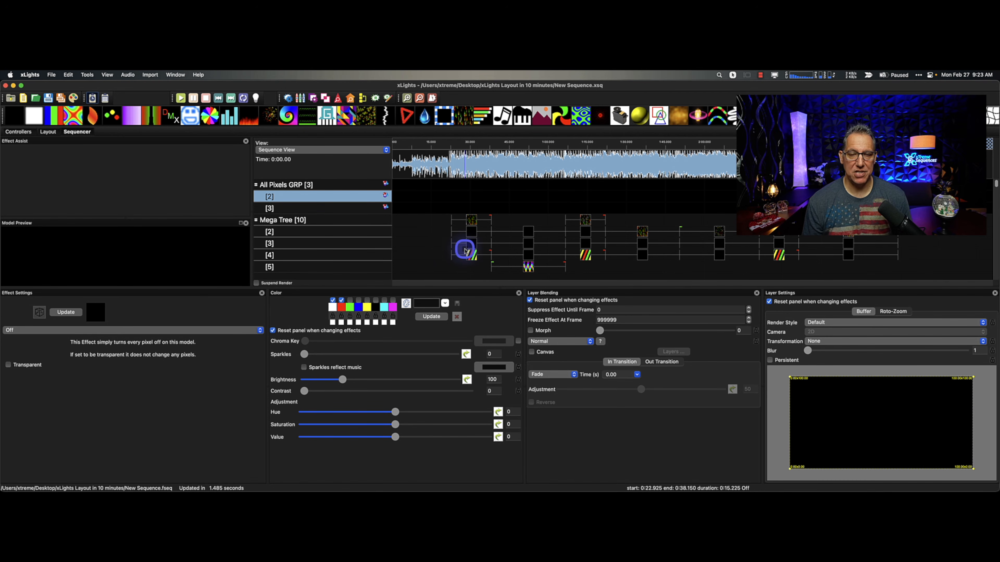
{"action": "left_click", "coordinate": [453, 263]}
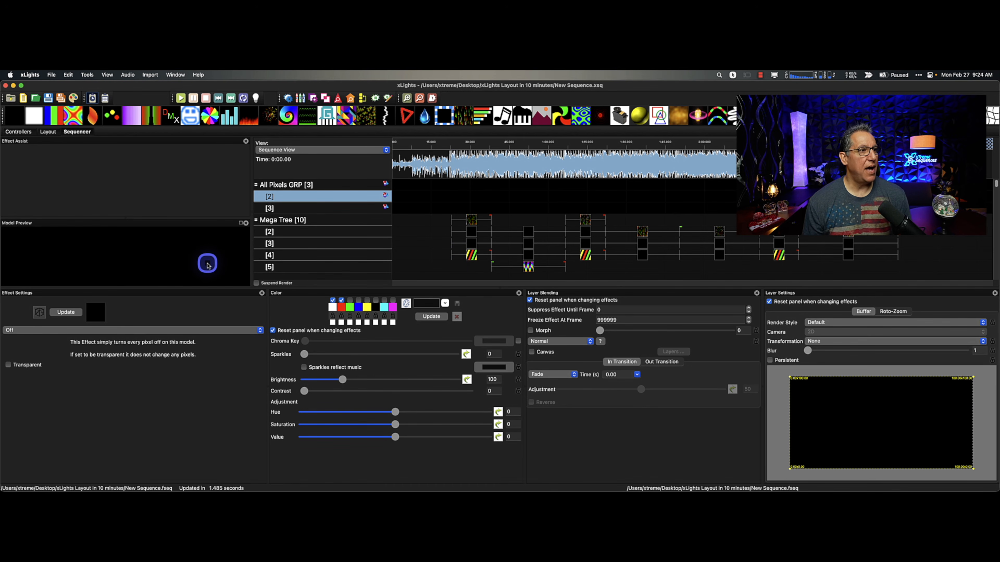
Show the House Preview and dock it directly above the Model Preview.
{"action": "left_click", "coordinate": [351, 101]}
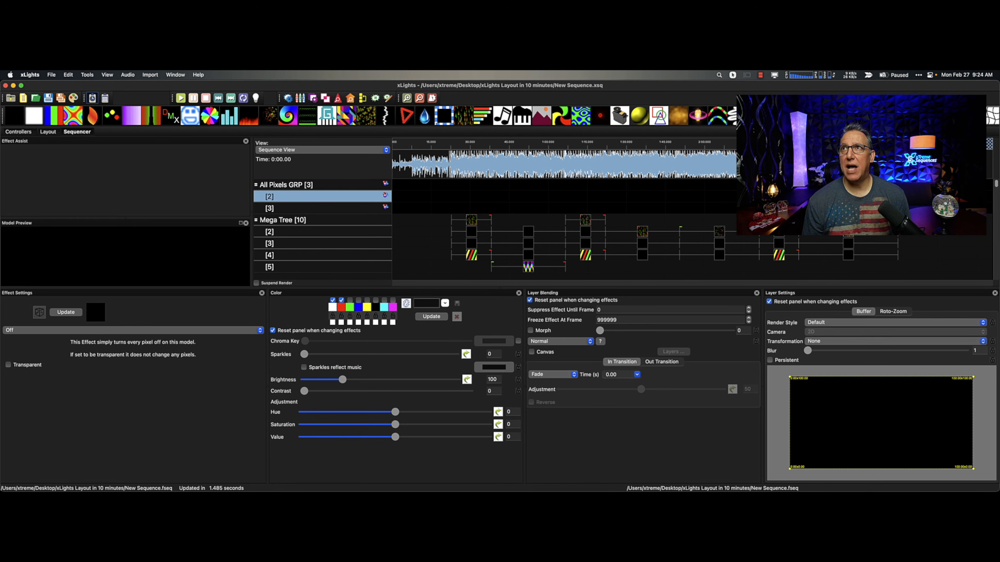
{"action": "left_click_drag", "start_coordinate": [999, 130], "coordinate": [152, 183]}
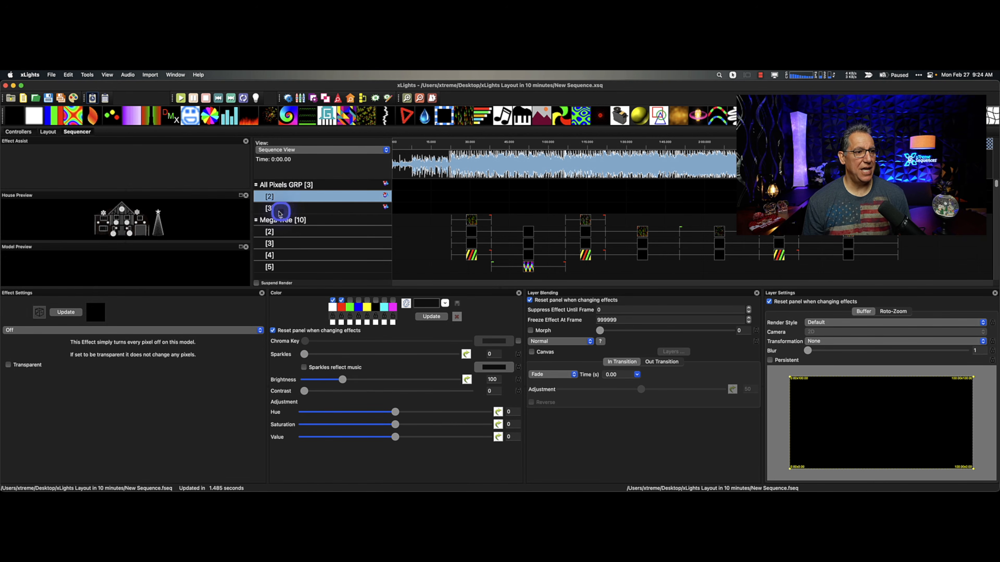
Play the sequence from near its start and enlarge the House Preview into a large floating window.
{"action": "left_click", "coordinate": [410, 144]}
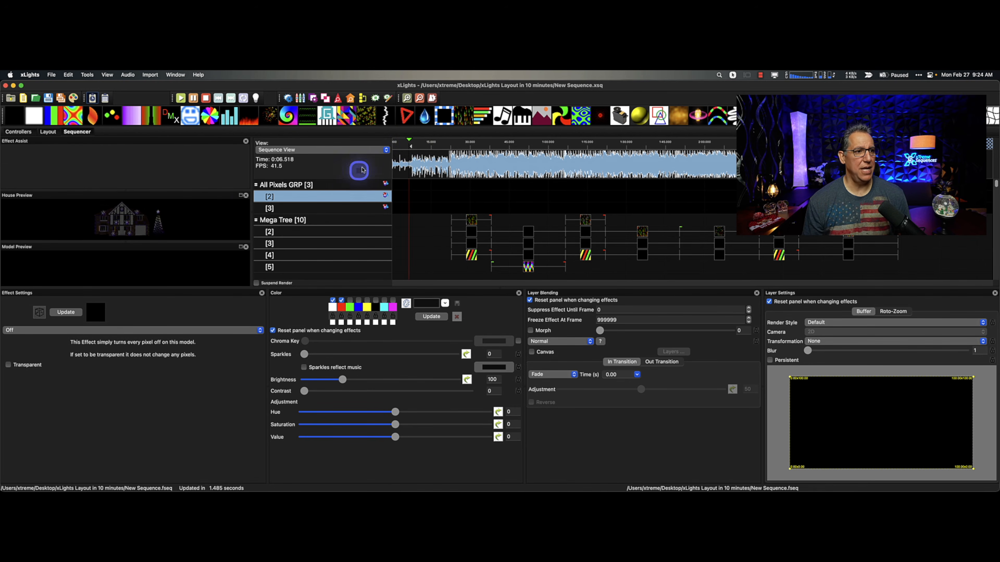
{"action": "left_click", "coordinate": [241, 195]}
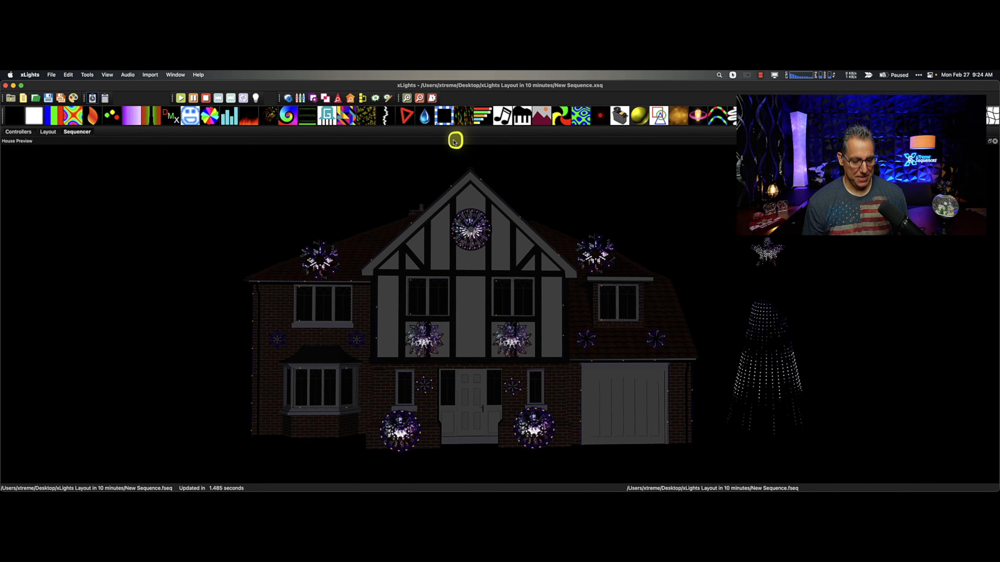
{"action": "left_click_drag", "start_coordinate": [456, 141], "coordinate": [468, 179]}
Watch the sequence from about 0:47, 1:31 and 2:03 with the whole house and mega tree framed in the preview.
{"action": "left_click", "coordinate": [513, 141]}
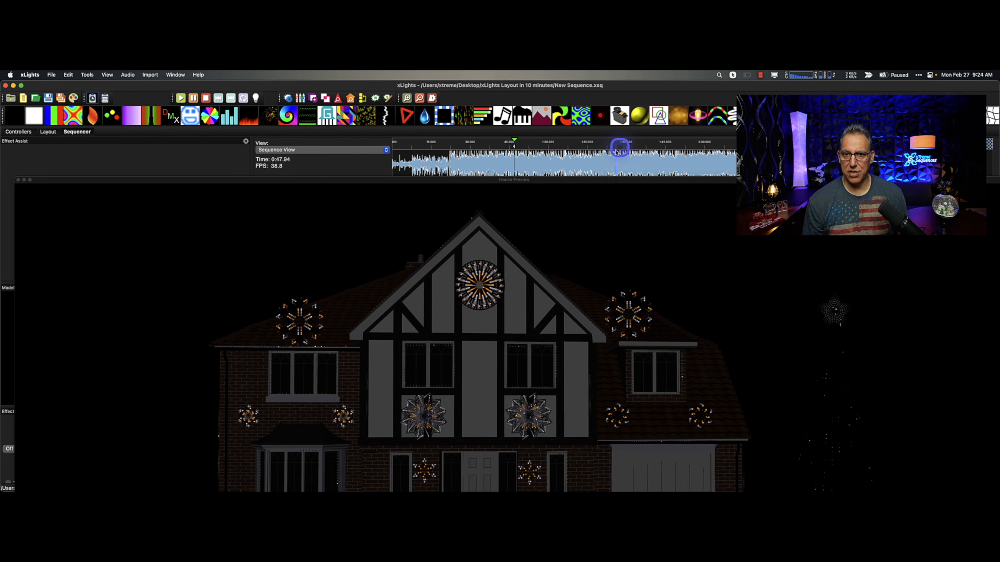
{"action": "left_click", "coordinate": [626, 143]}
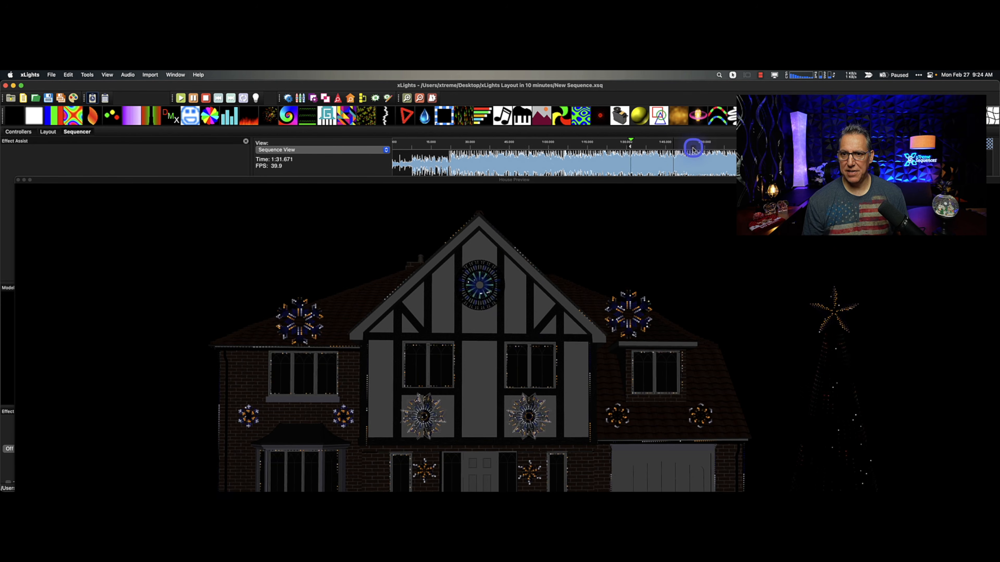
{"action": "left_click", "coordinate": [710, 146]}
{"action": "scroll", "coordinate": [683, 268], "scroll_direction": "down", "scroll_amount": 5}
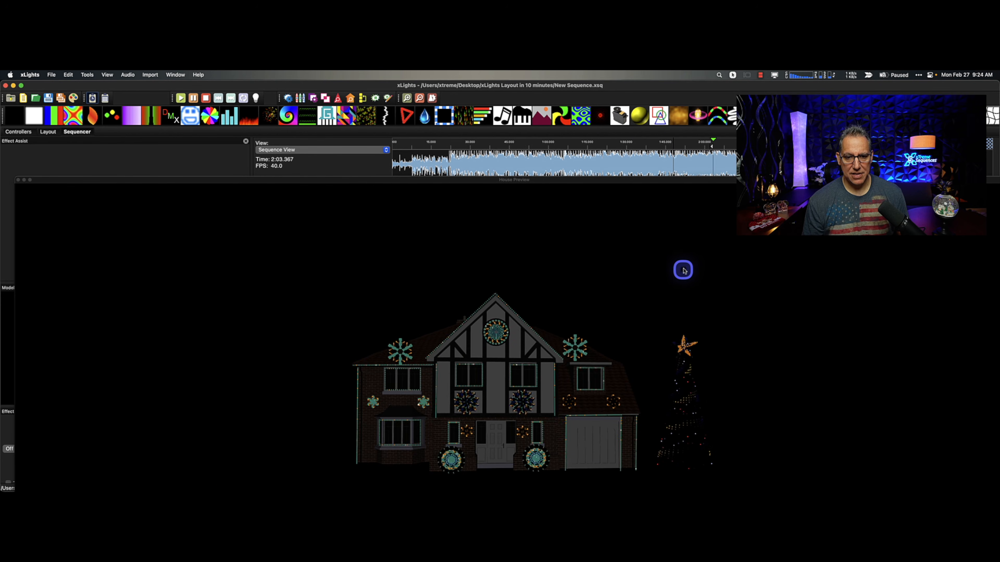
{"action": "left_click_drag", "start_coordinate": [631, 332], "coordinate": [640, 263]}
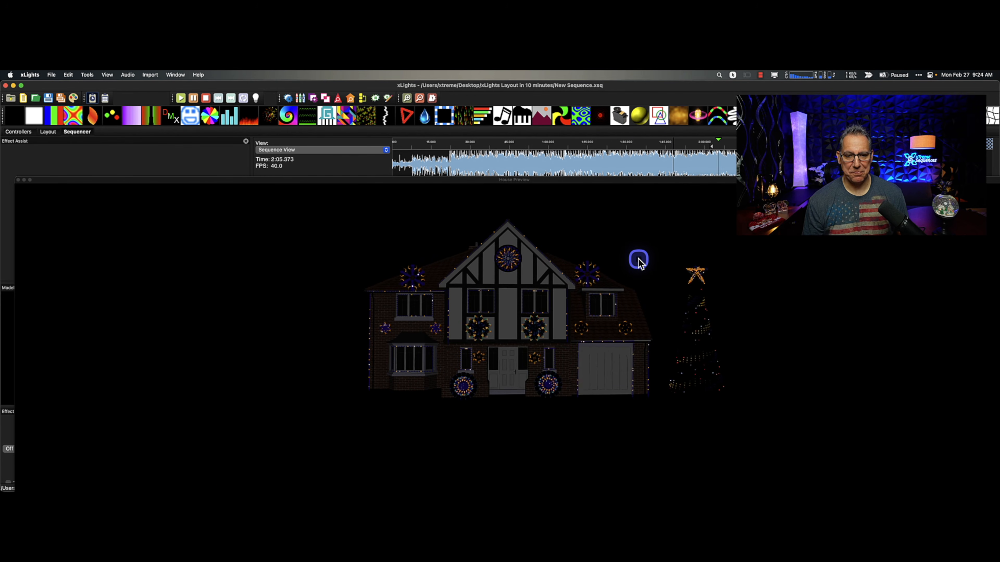